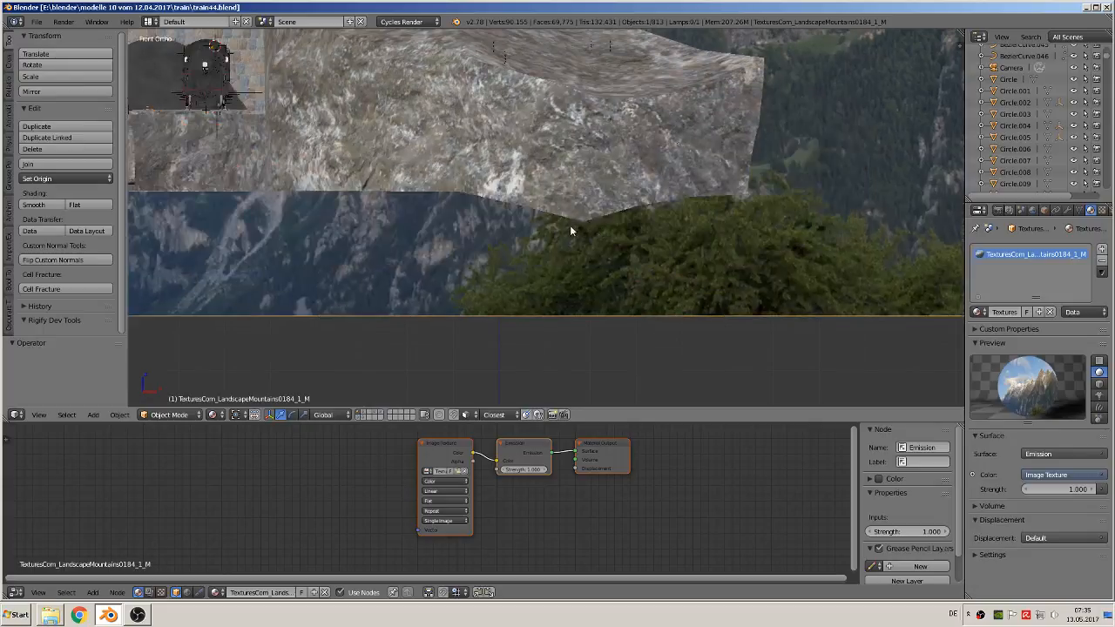
Step: Add a UV sphere at the front end of the locomotive, working from the top view
key(KP_7)
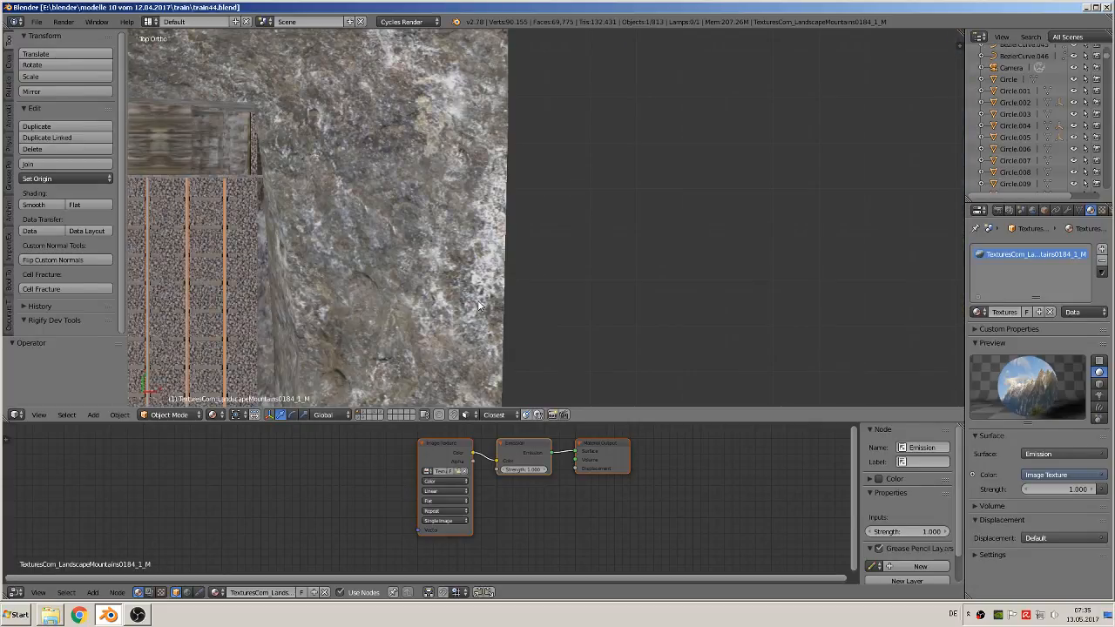
key(KP_Decimal)
shift+middle_drag(882, 132, 185, 100)
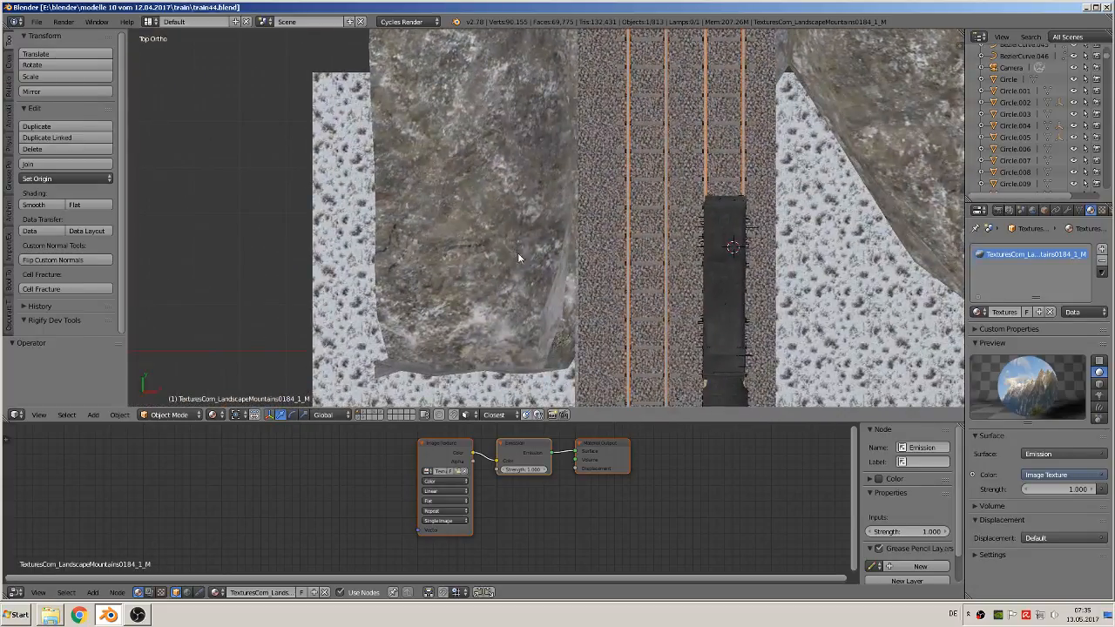
scroll(601, 314, down, 2)
shift+middle_drag(646, 336, 603, 292)
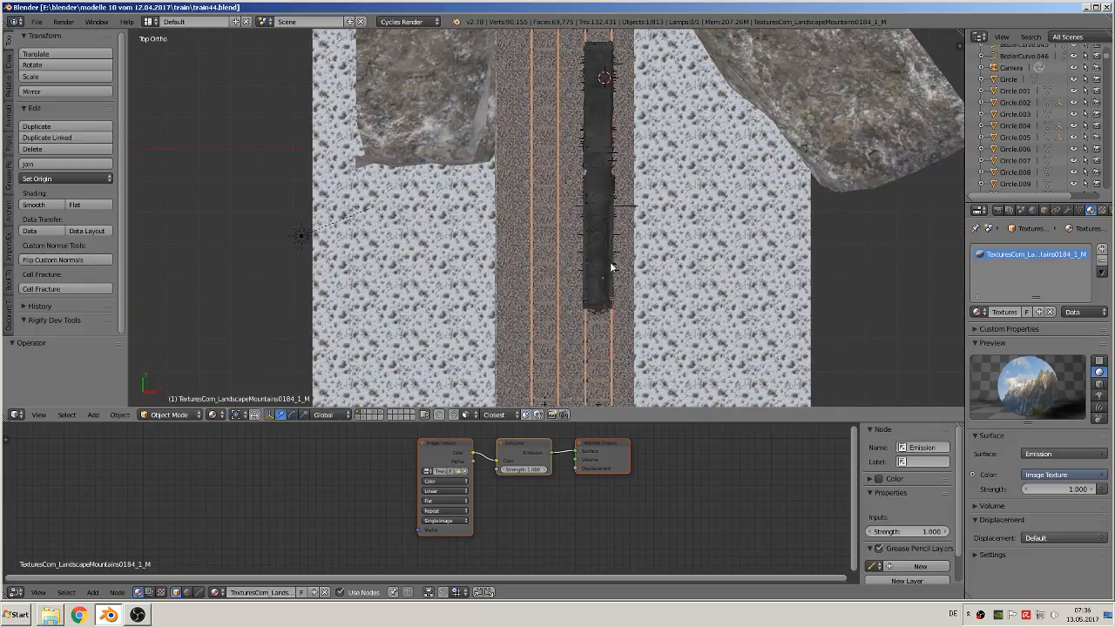
scroll(632, 304, up, 2)
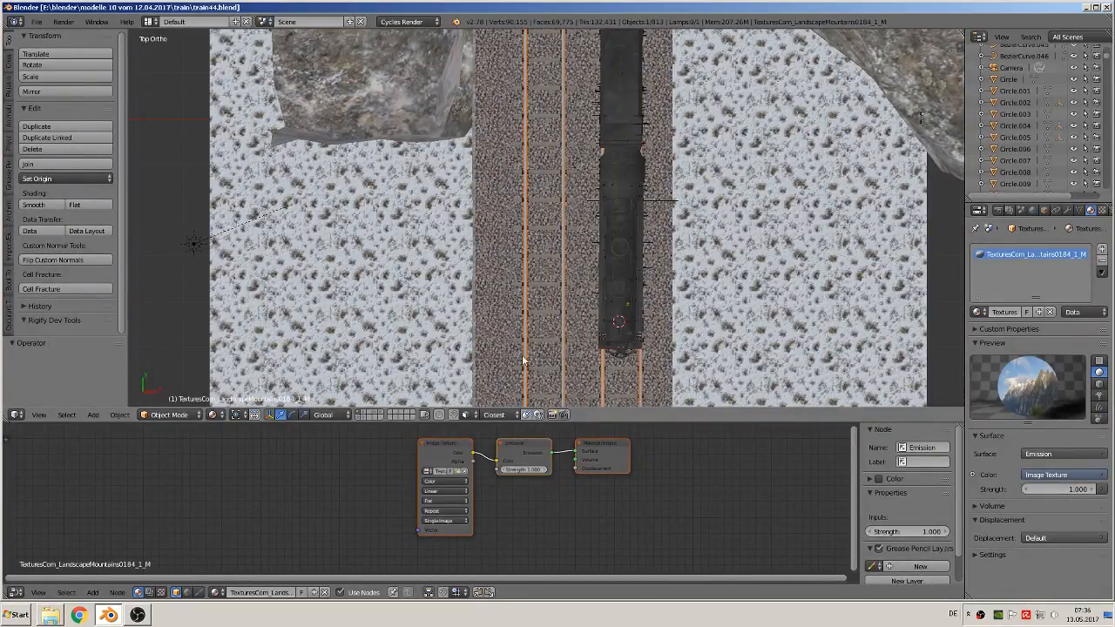
scroll(522, 359, down, 2)
click(92, 415)
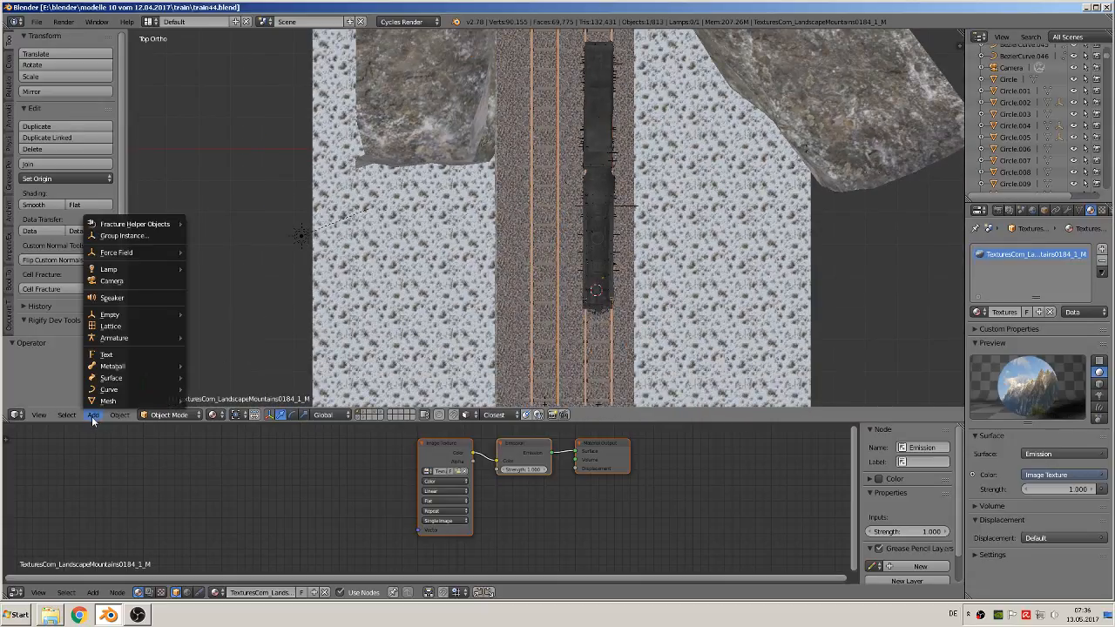
mouse_move(95, 402)
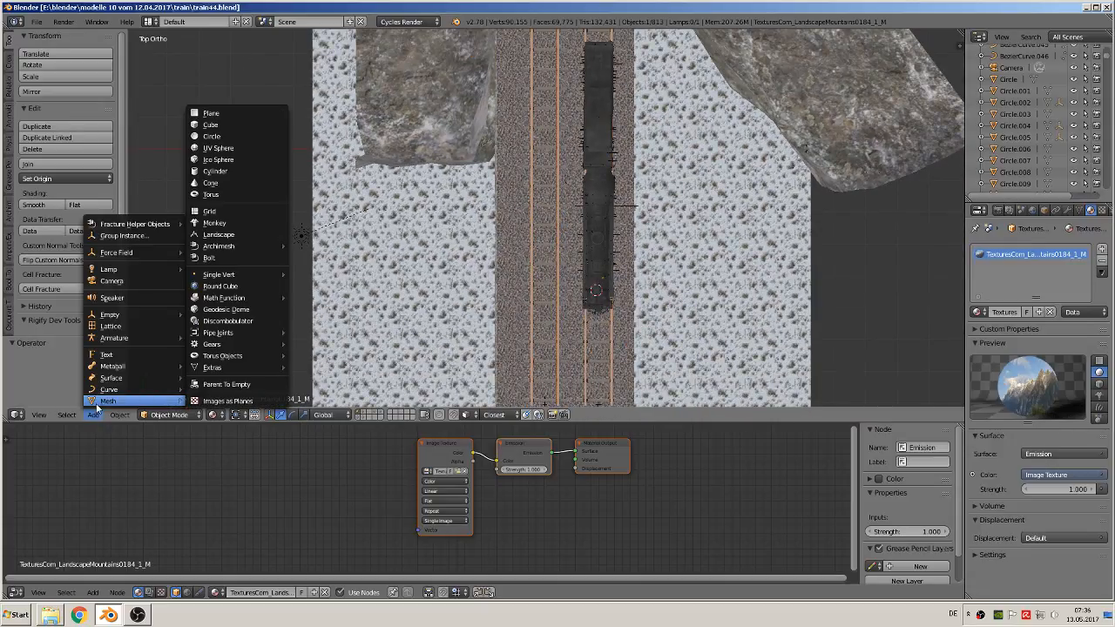
click(227, 149)
scroll(730, 353, up, 2)
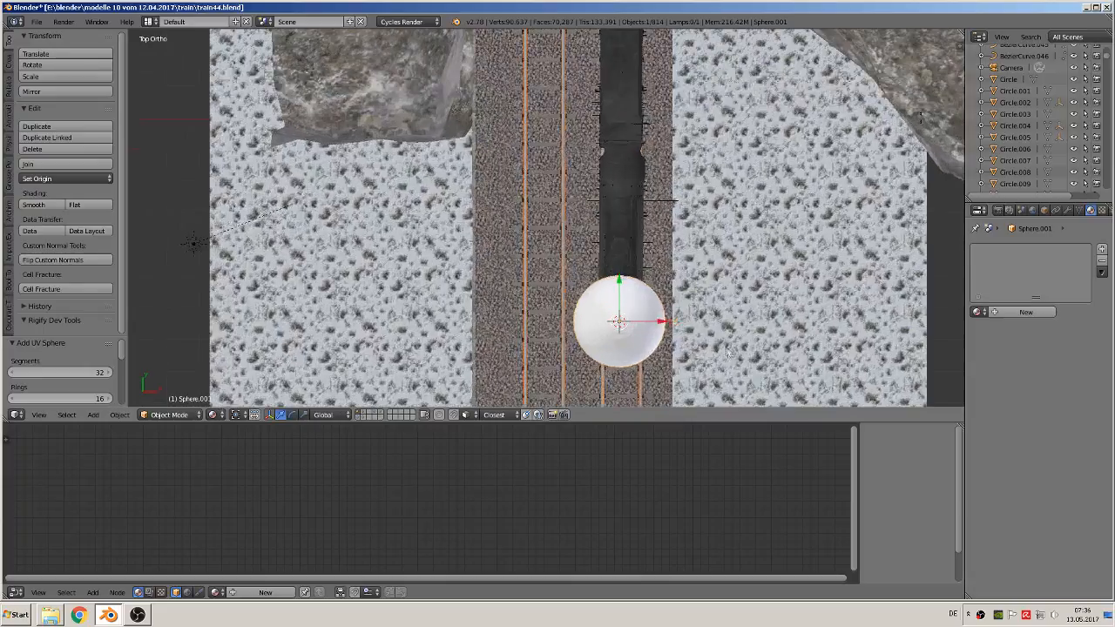
Step: Apply the Quick Smoke effect to the new sphere
shift+middle_drag(734, 360, 542, 314)
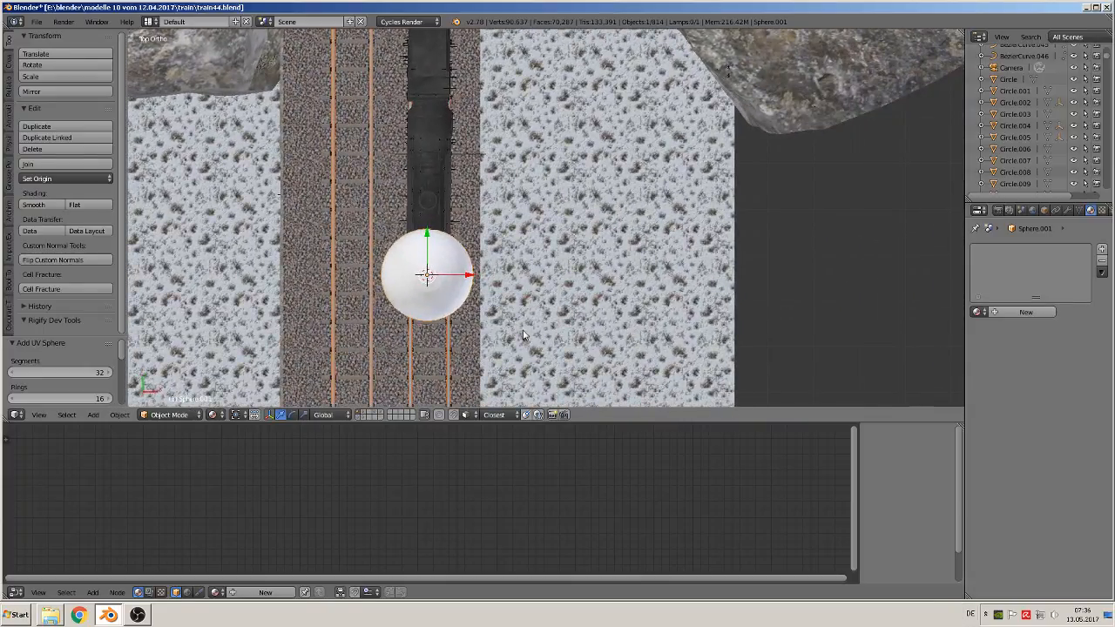
scroll(524, 347, down, 4)
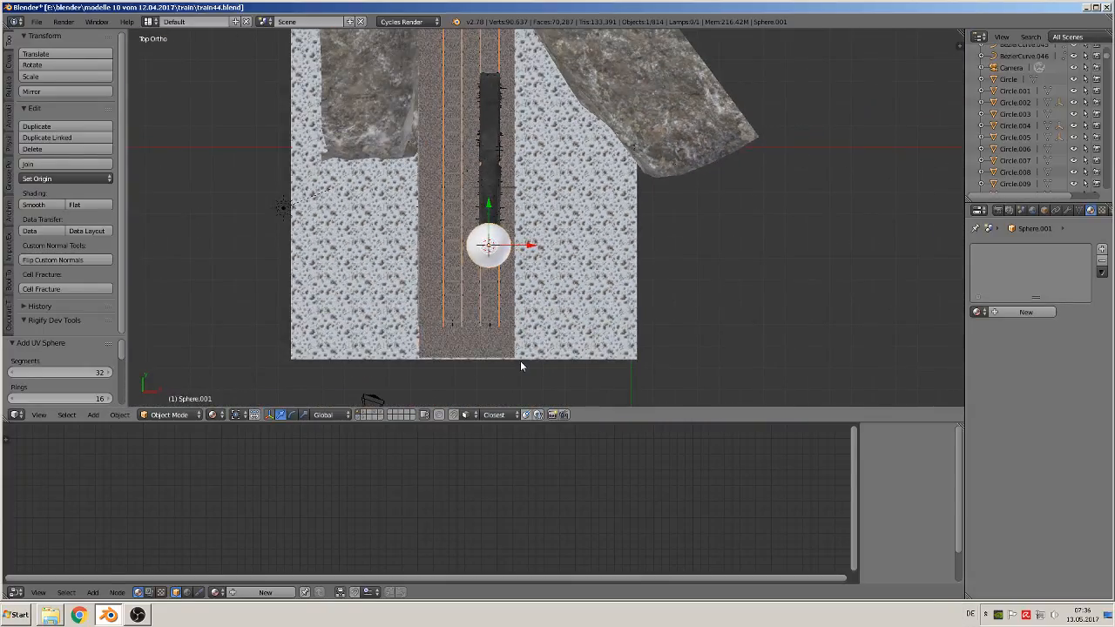
key(space)
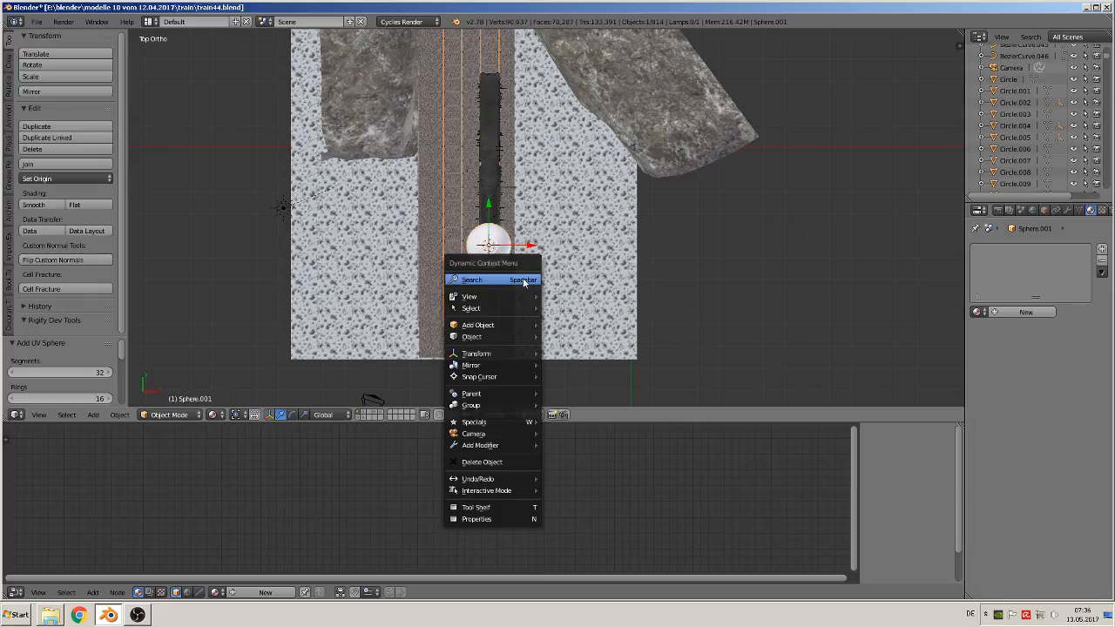
click(524, 283)
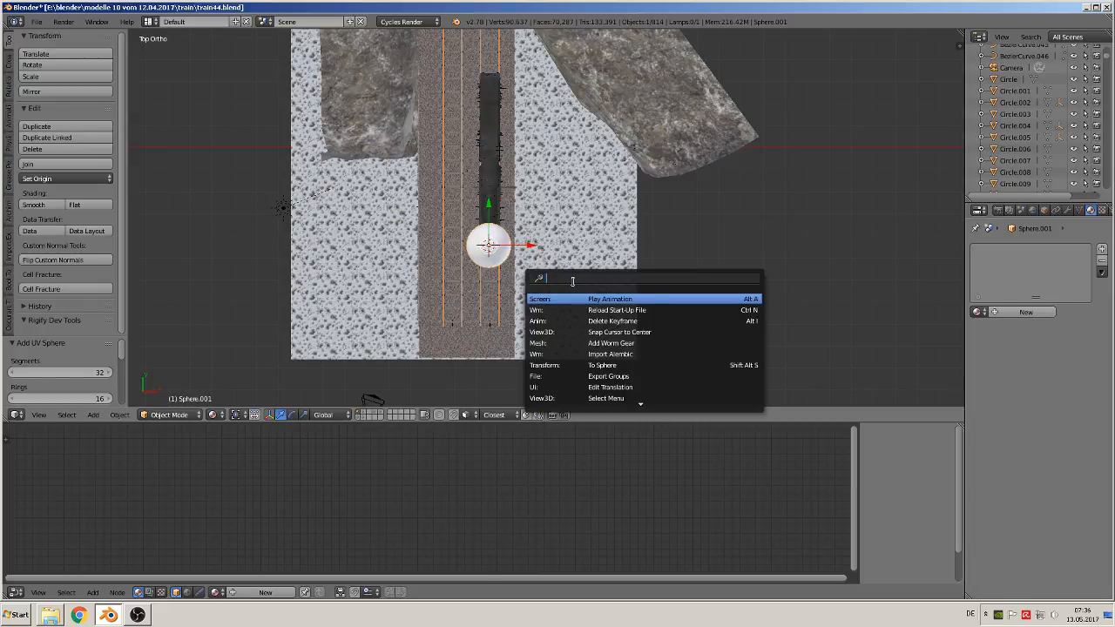
text(qui)
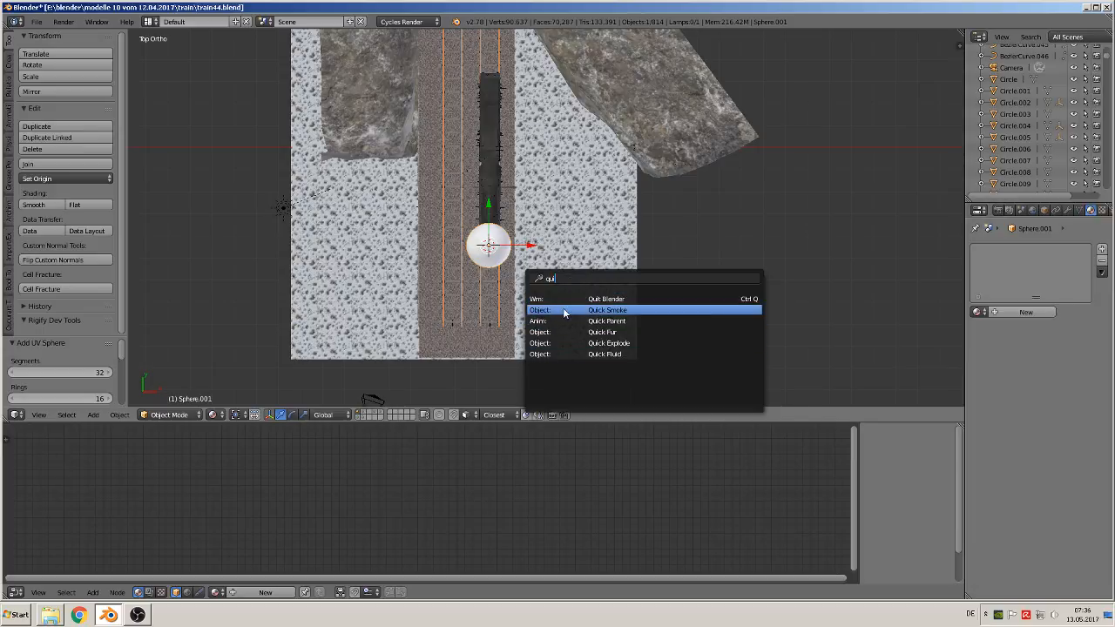
click(563, 310)
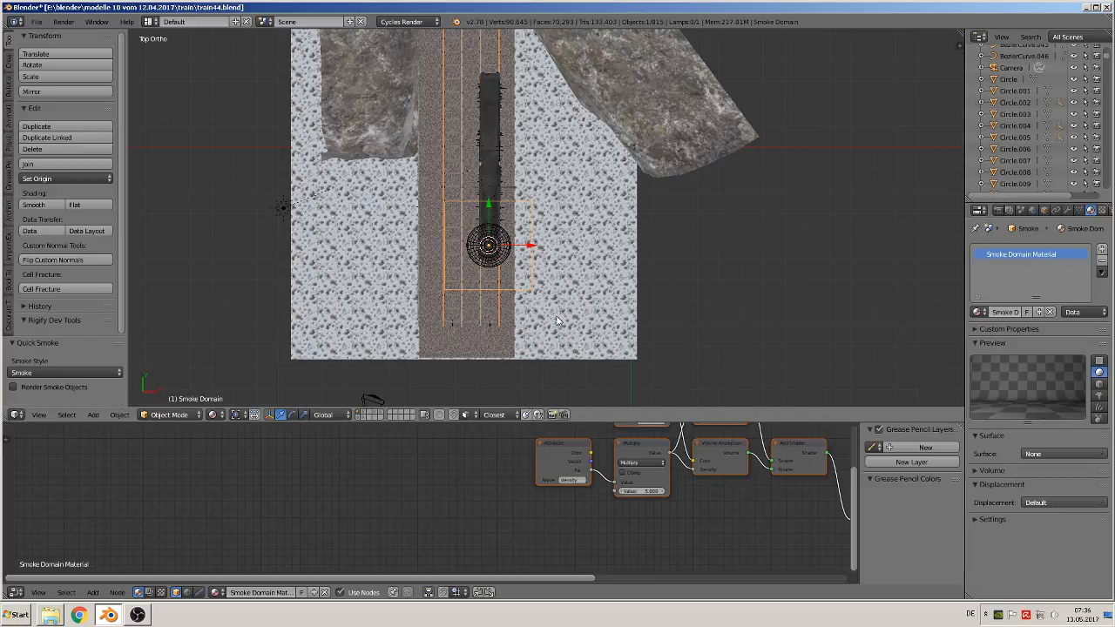
Step: Select the sphere together with the smoke domain and raise both about 2.317 units along Z above the locomotive
middle_drag(557, 321, 566, 234)
scroll(565, 234, up, 2)
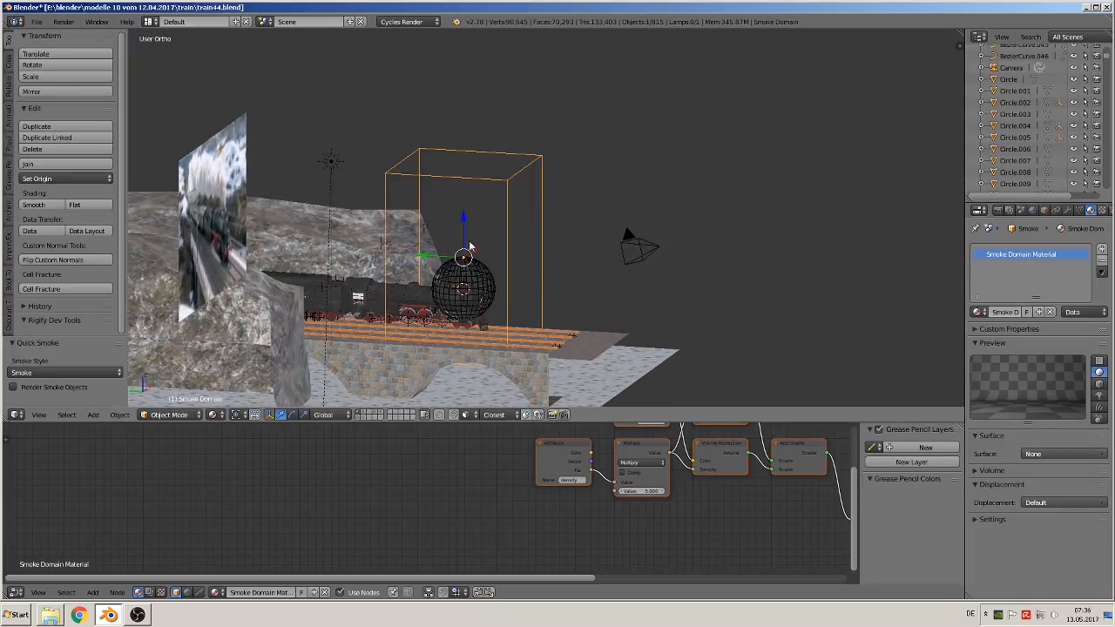
key(a)
key(a)
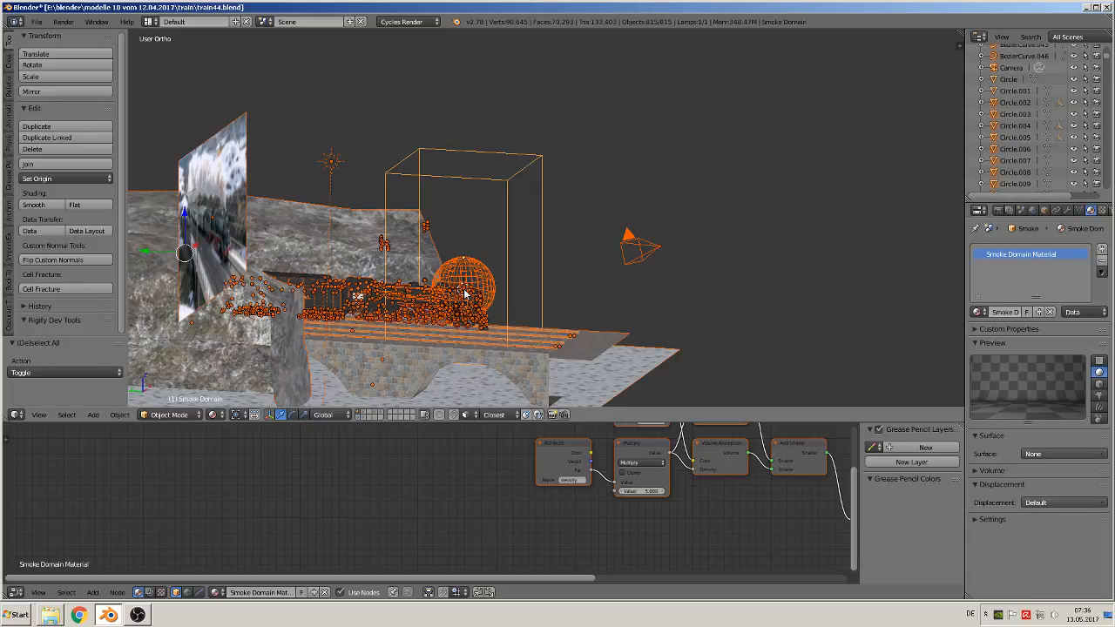
right_click(470, 282)
shift+right_click(483, 178)
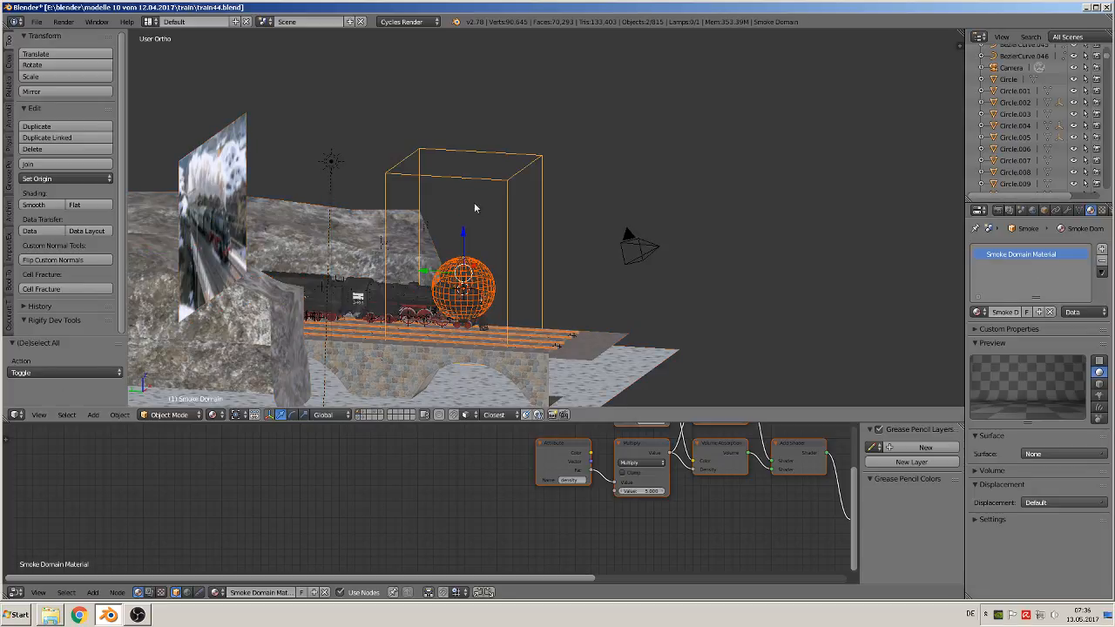
key(g)
key(z)
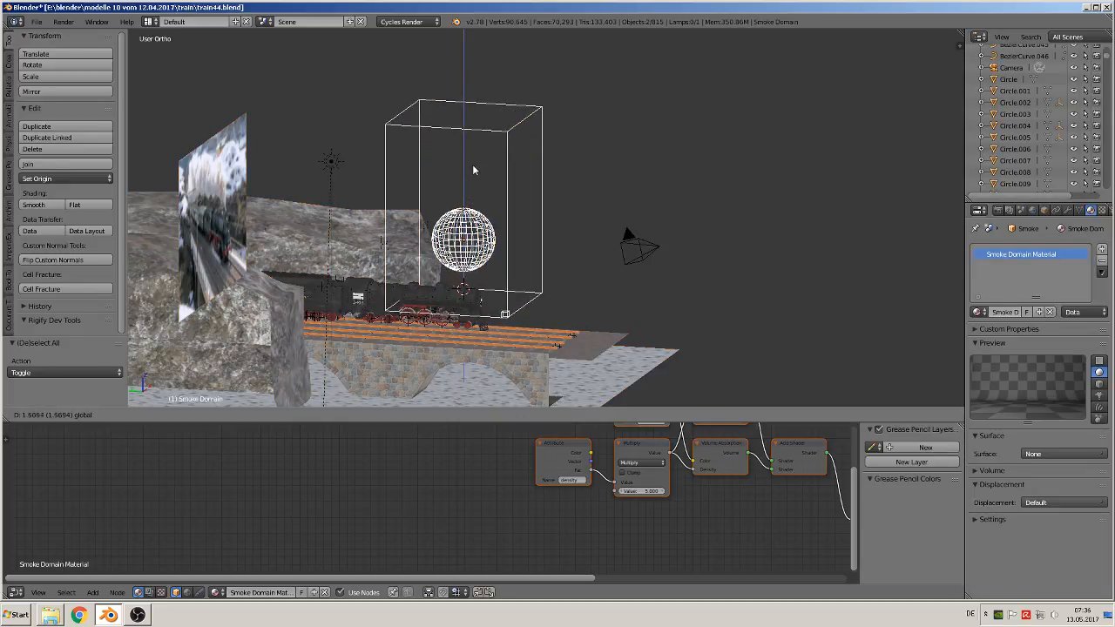
click(473, 171)
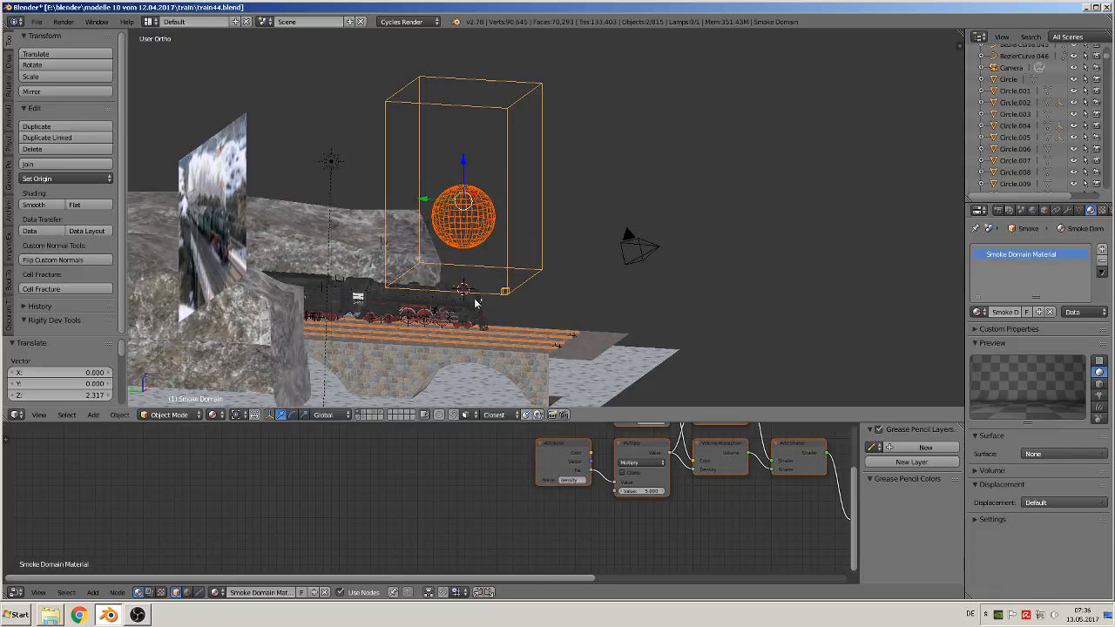
Step: Lower the sphere and smoke domain together by about 0.198 units along Z so the domain sits just above the locomotive
middle_drag(473, 171, 493, 280)
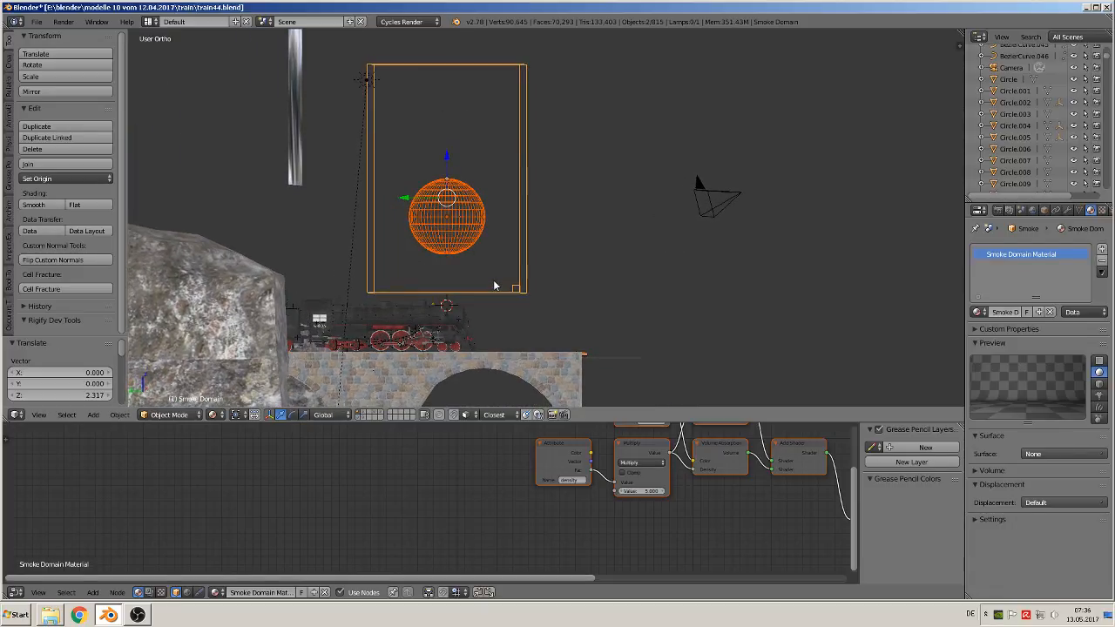
key(g)
key(z)
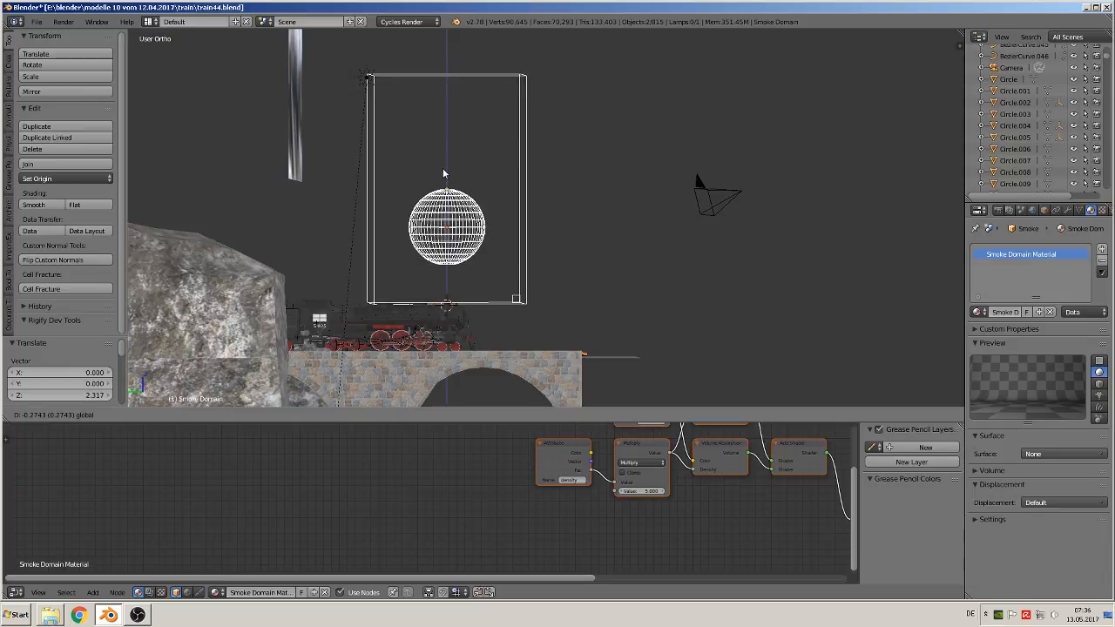
click(443, 179)
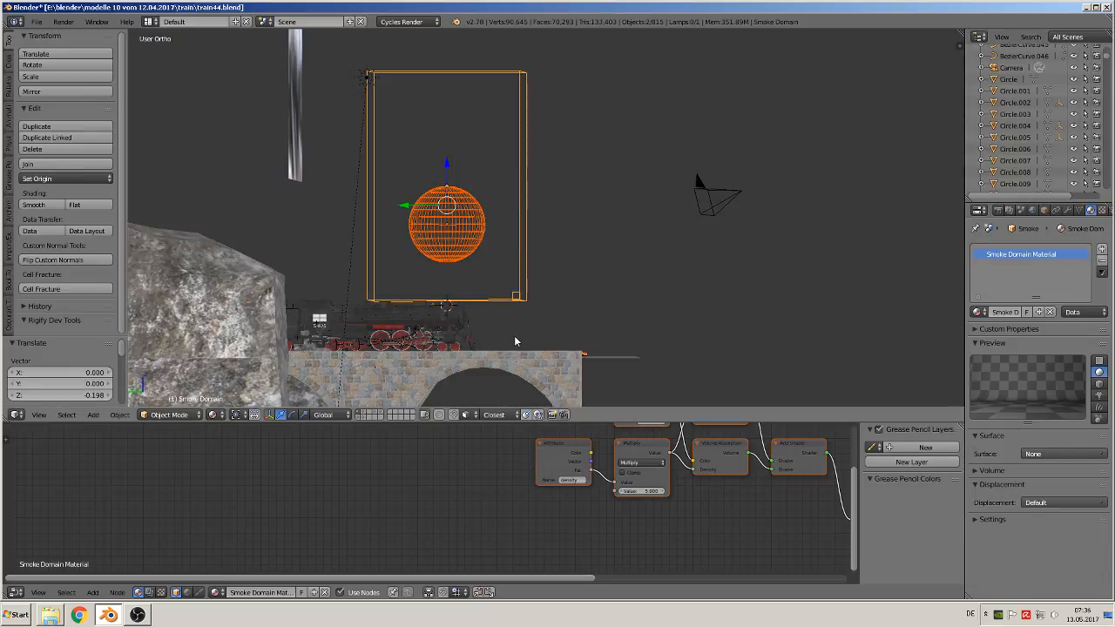
key(s)
right_click(505, 140)
Step: Select only the smoke domain and flatten it along Z by a scale factor of about 0.334
right_click(478, 75)
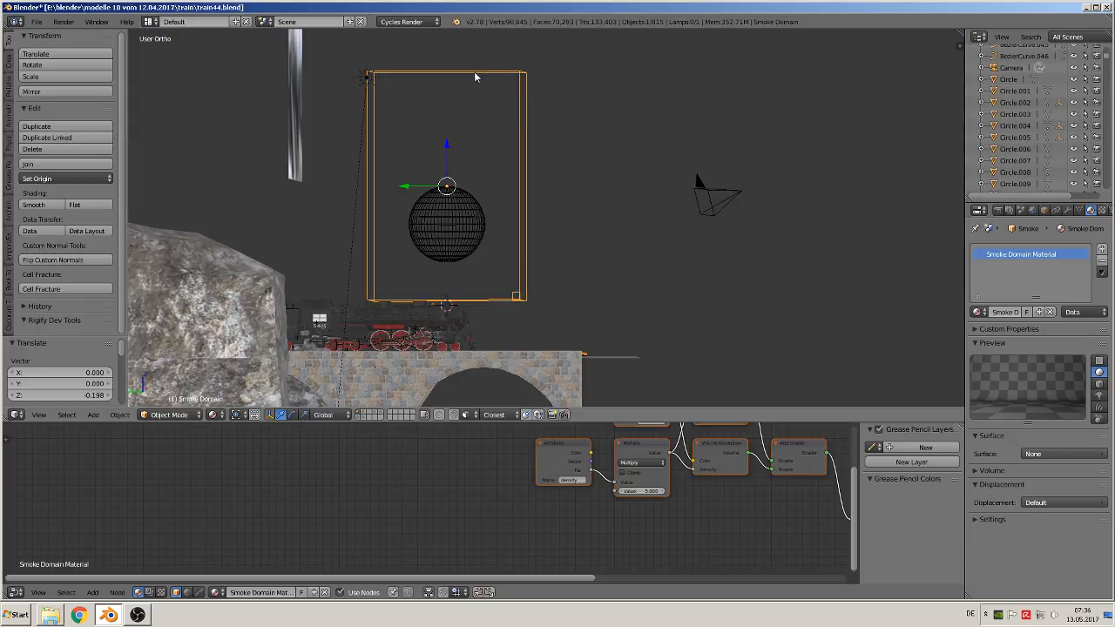
key(s)
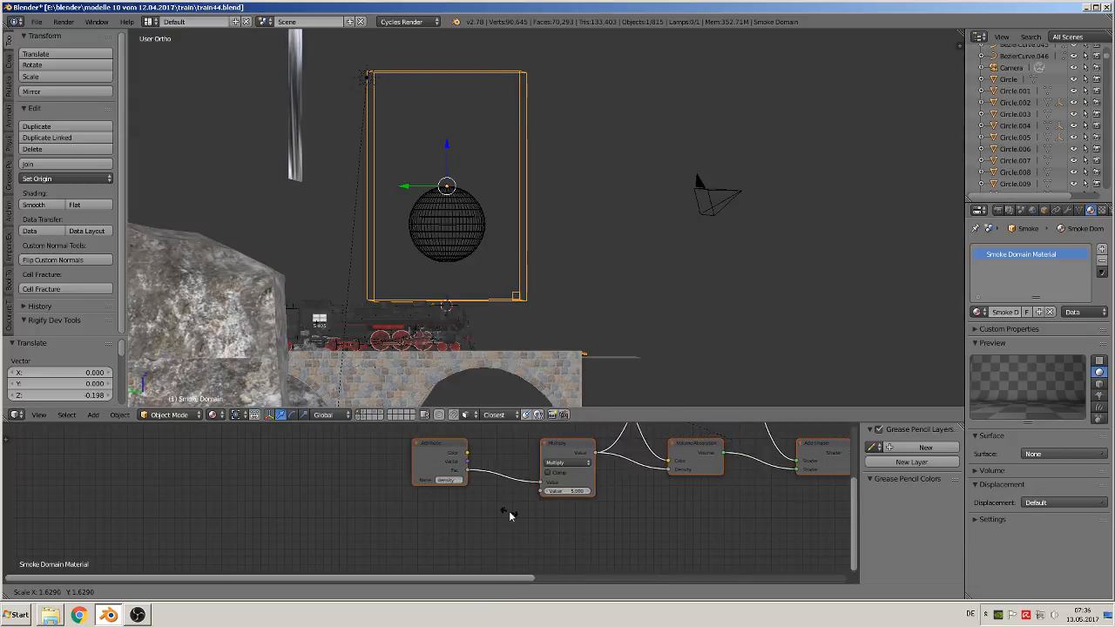
click(505, 515)
key(s)
key(z)
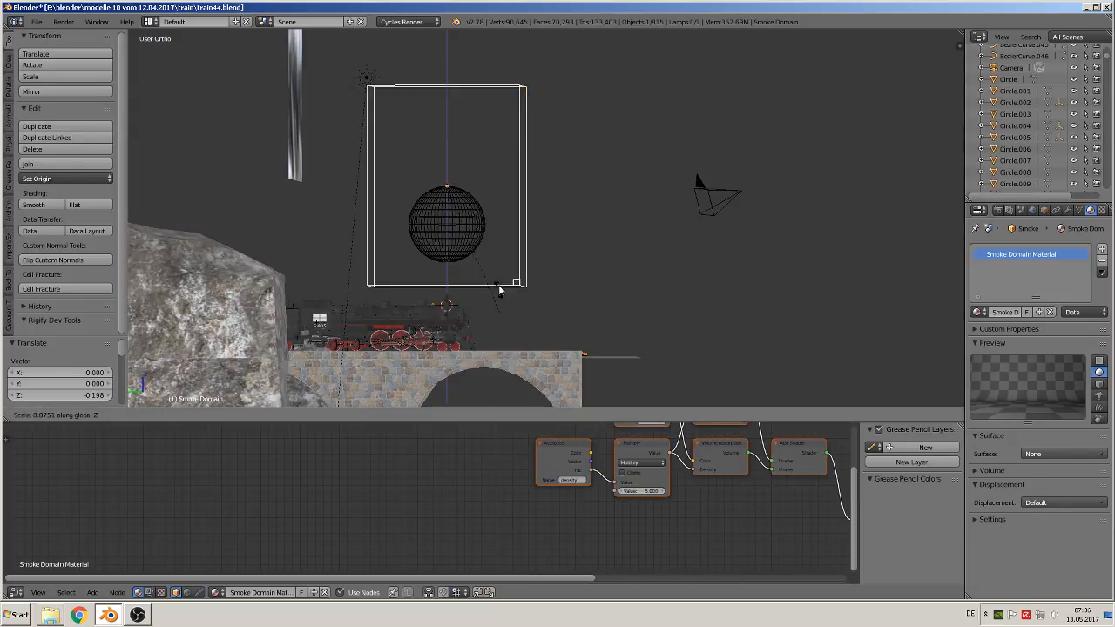
click(467, 236)
Step: Move the smoke domain about 1.875 units down and about 1.282 units along Y toward the rear of the train
key(g)
key(z)
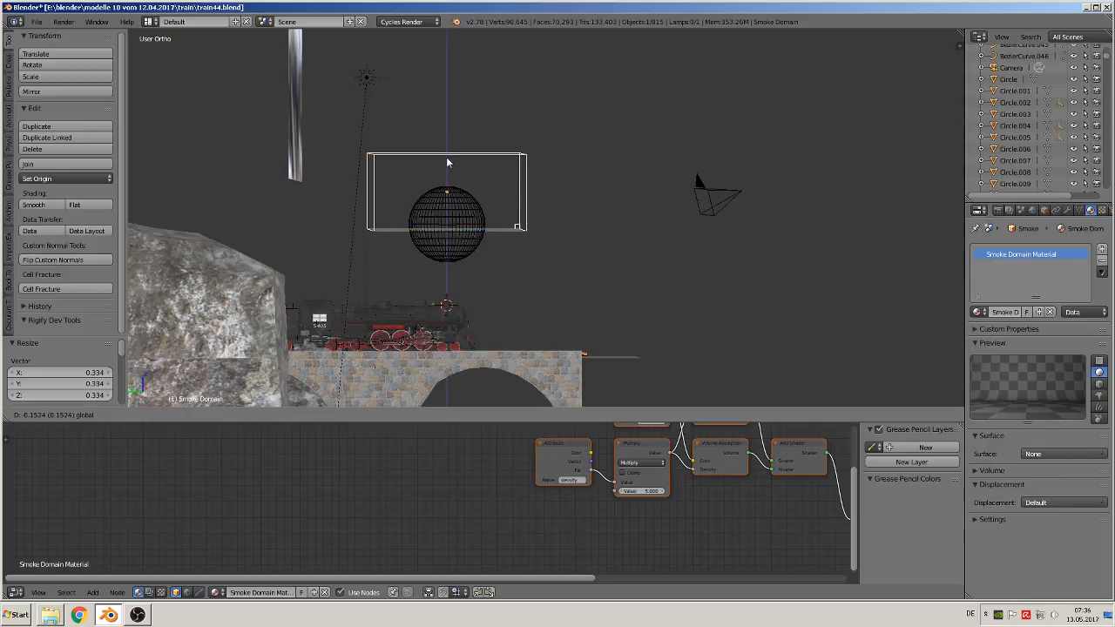
click(445, 224)
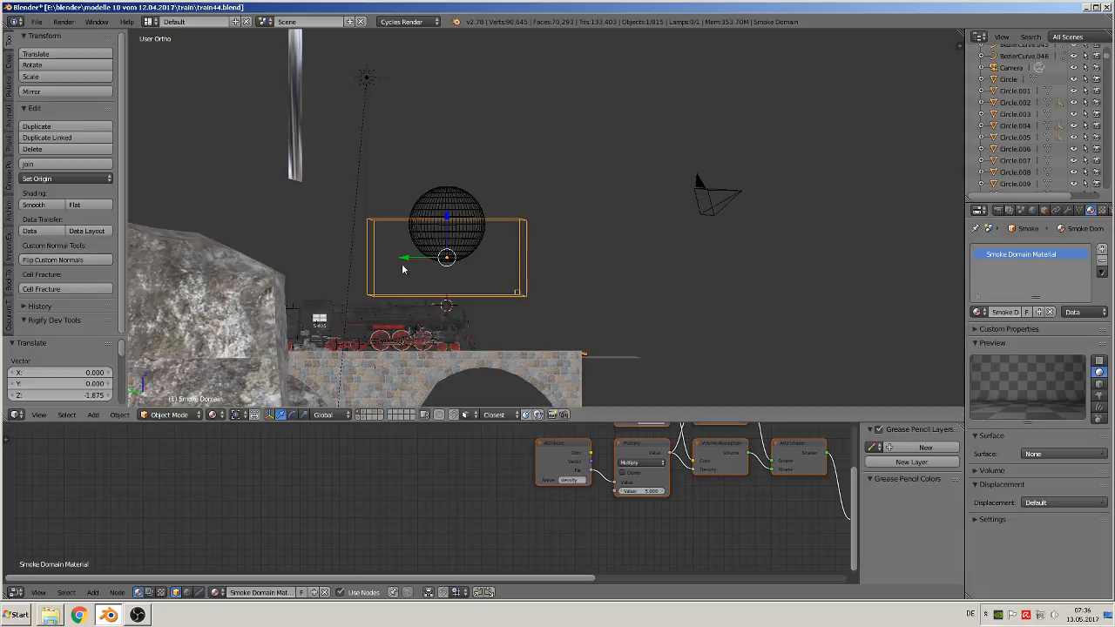
key(g)
key(x)
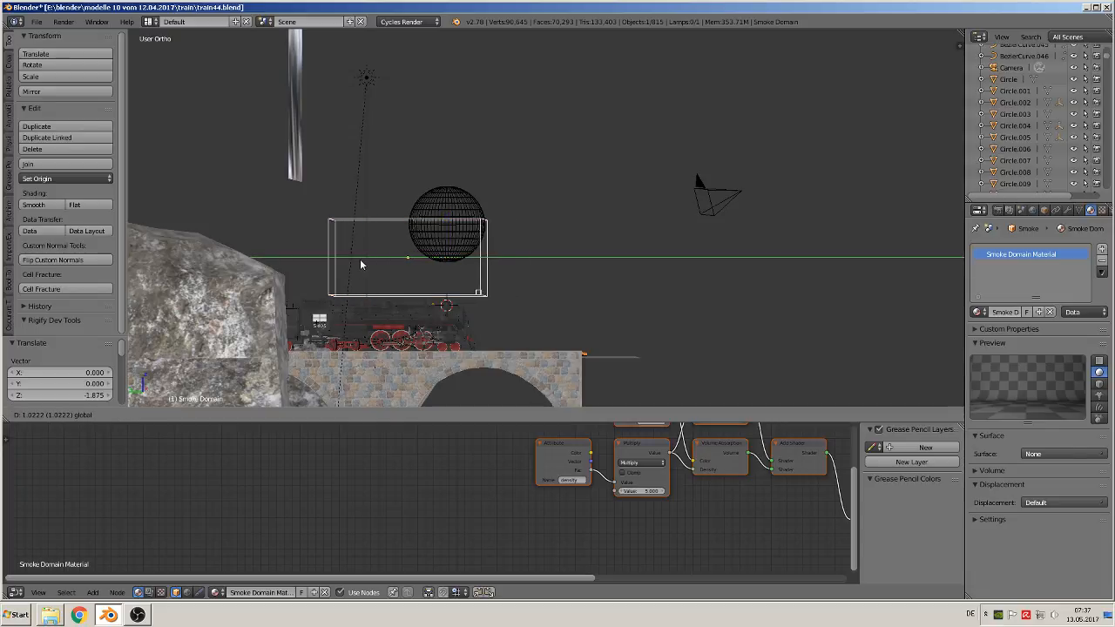
click(363, 263)
Step: Stretch the smoke domain along the global Y axis by a factor of about 4.64, following the tracks
middle_drag(363, 264, 503, 229)
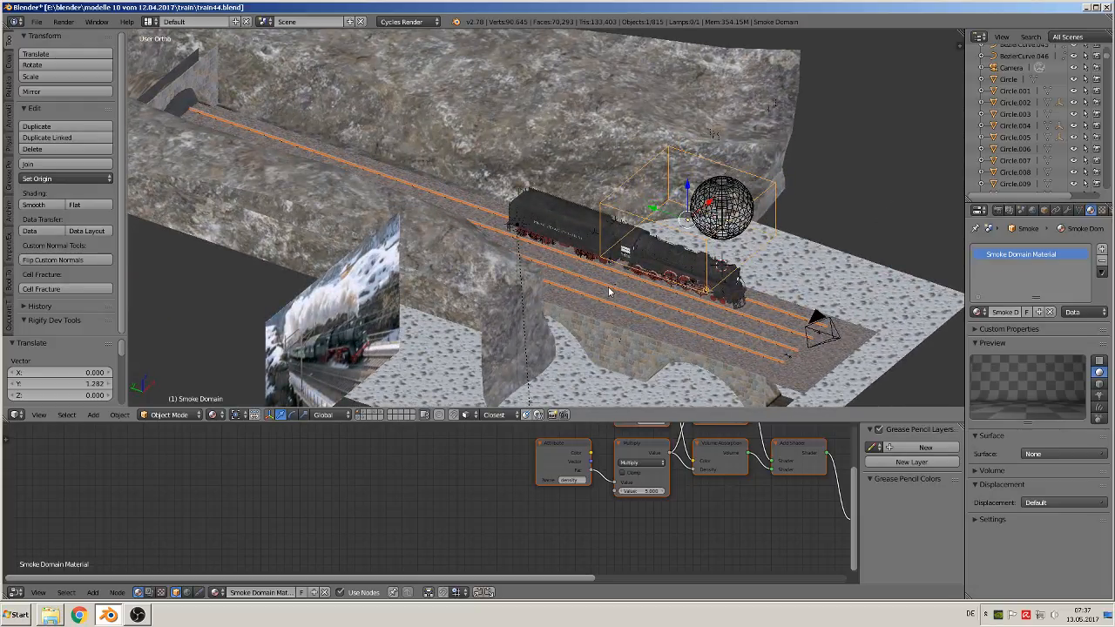
key(s)
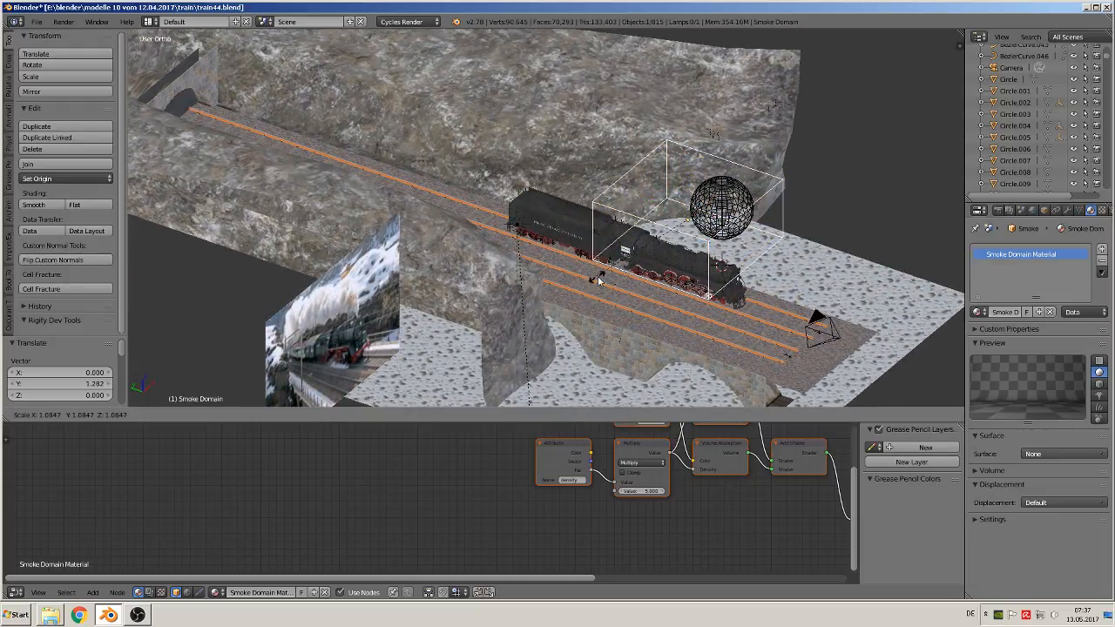
right_click(601, 276)
key(s)
key(y)
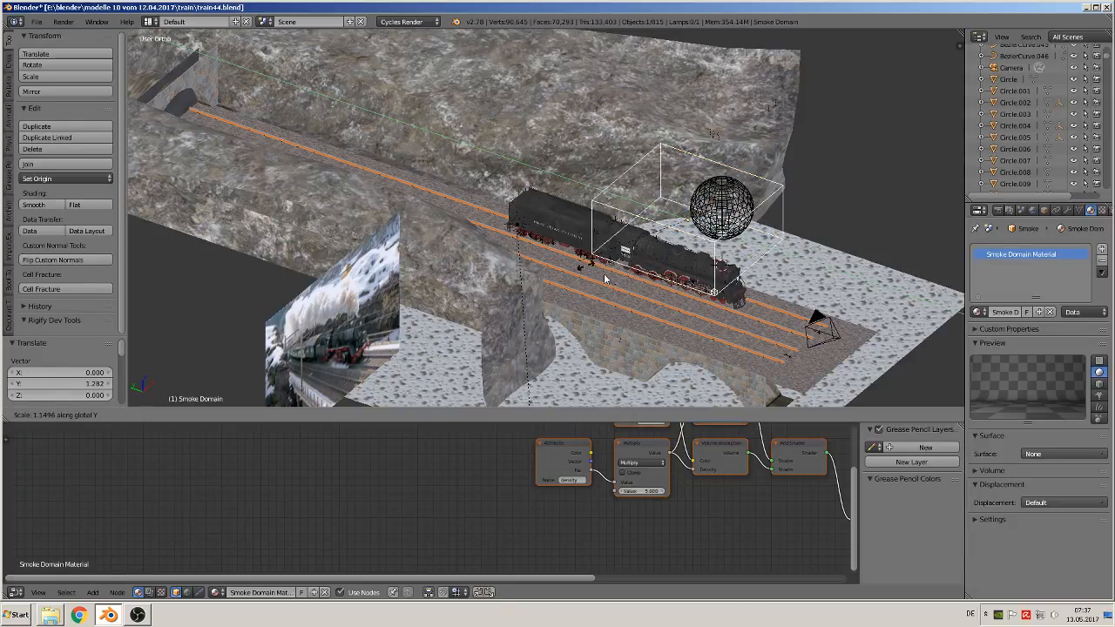
key(y)
key(y)
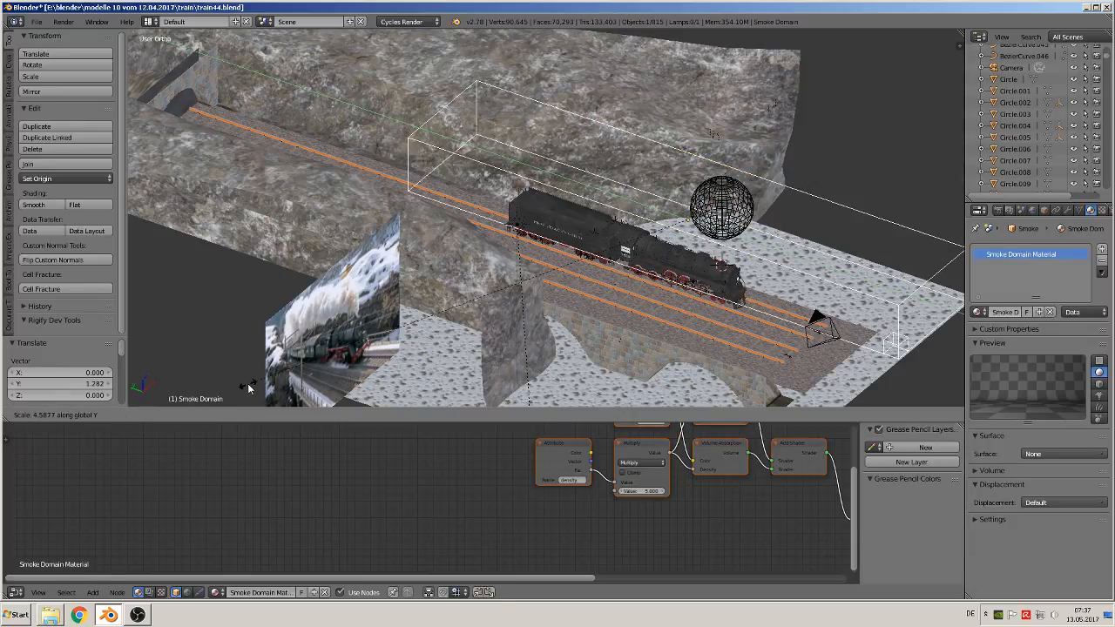
click(242, 386)
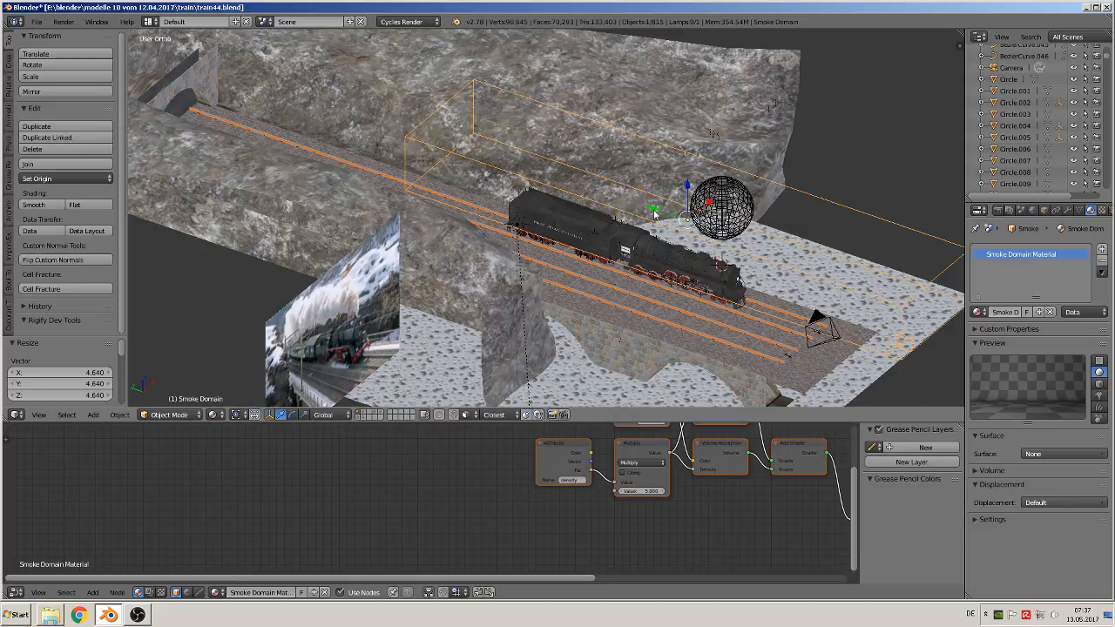
Step: Move the stretched smoke domain about 5.491 units along Y toward the tunnel
key(g)
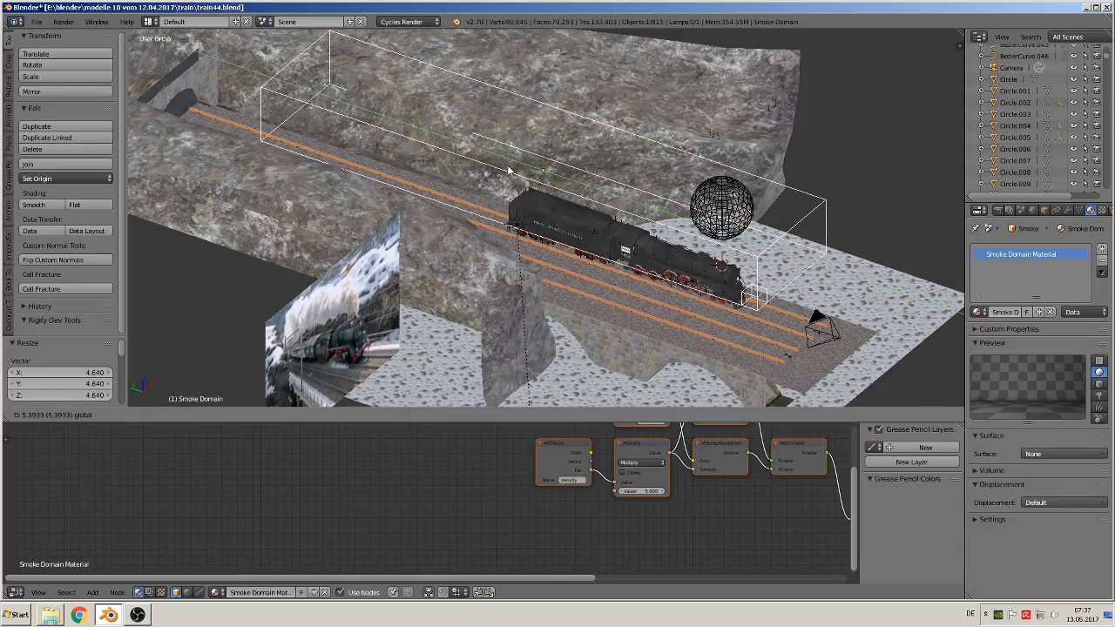
click(564, 254)
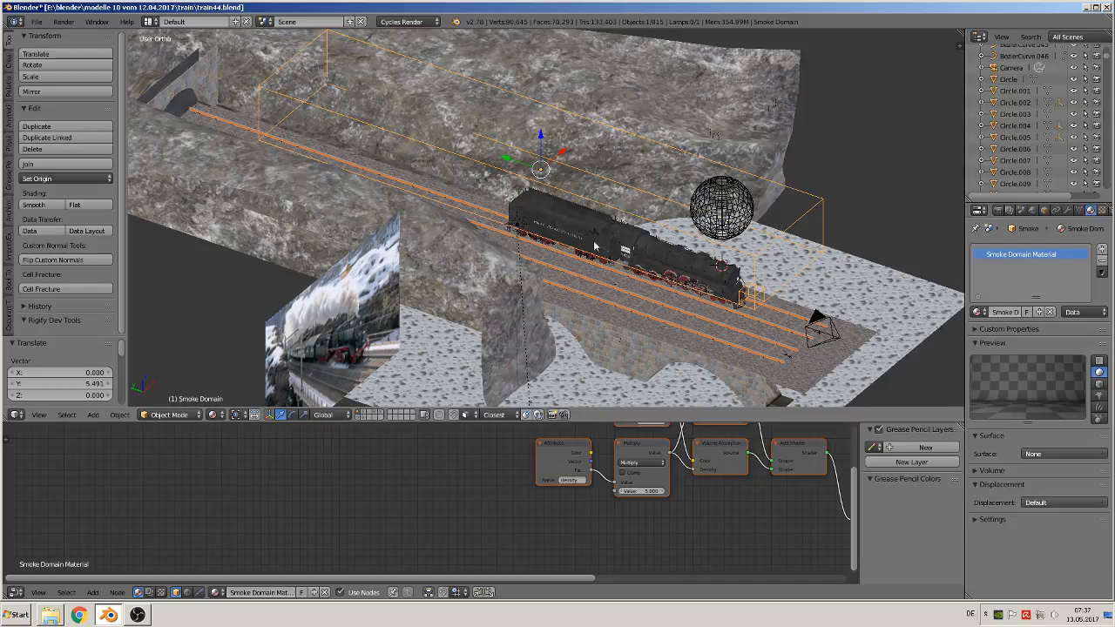
middle_drag(594, 247, 514, 260)
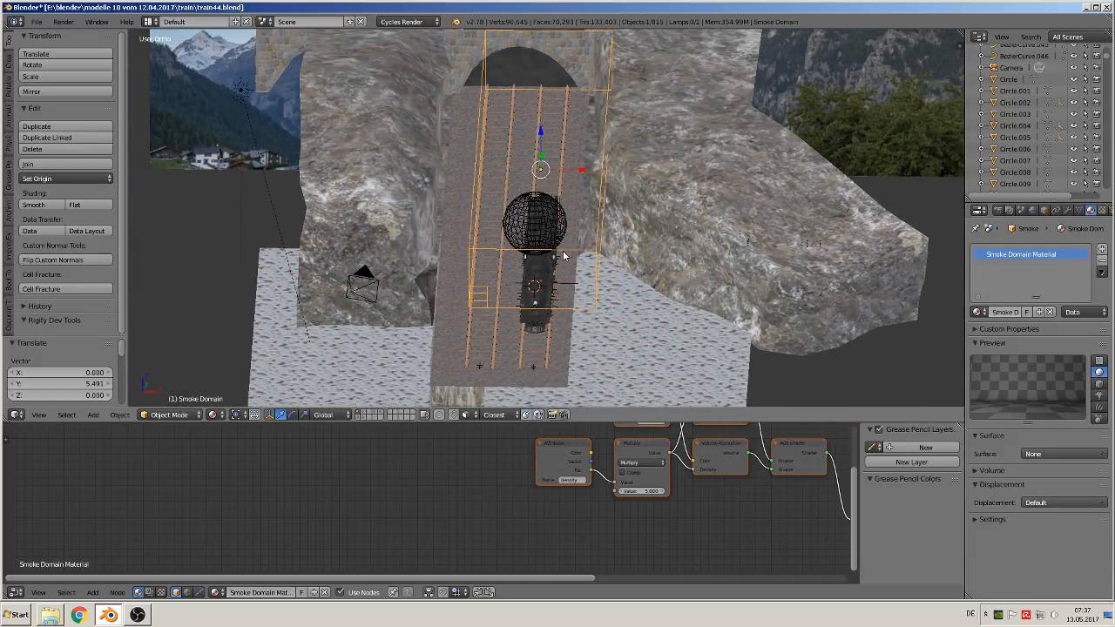
Step: Select only the sphere emitter and scale it down uniformly to about 0.21 of its size
middle_drag(563, 255, 714, 193)
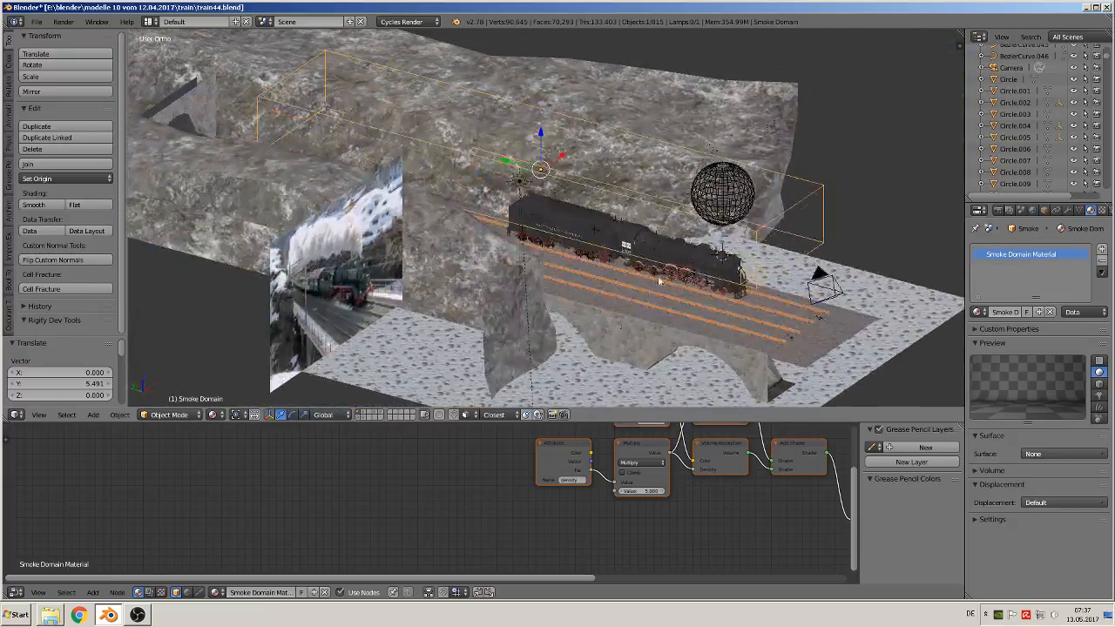
right_click(721, 201)
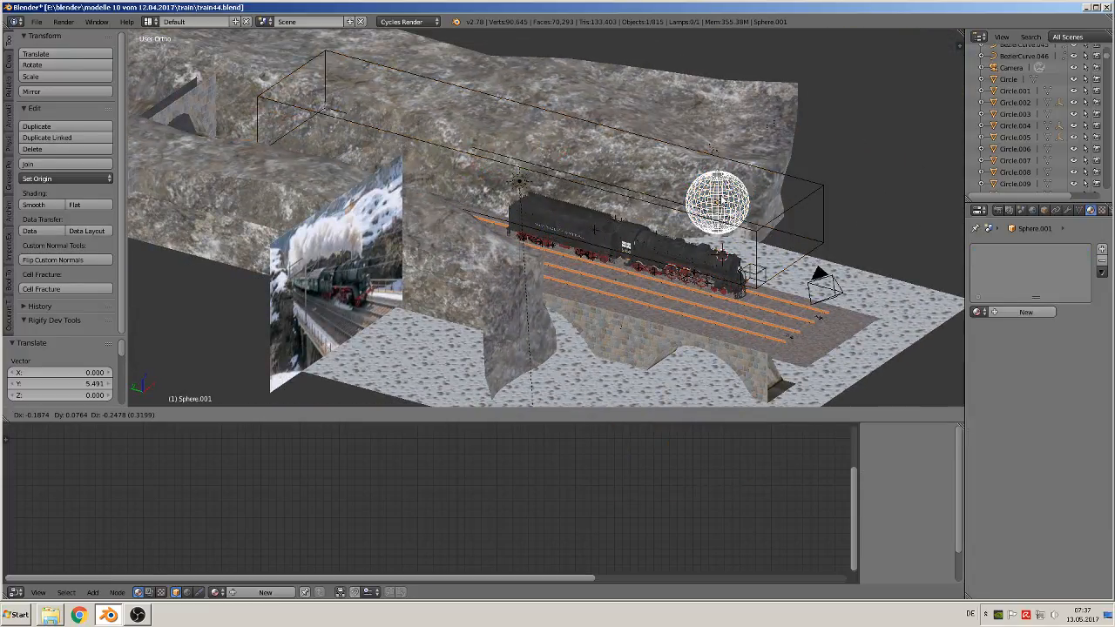
key(KP_1)
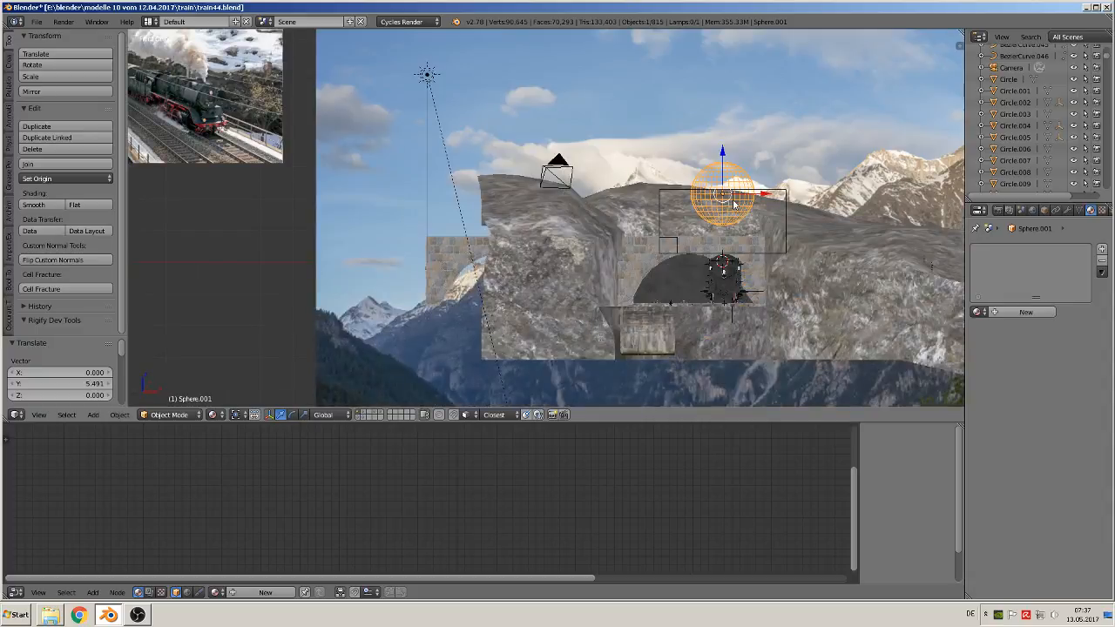
key(a)
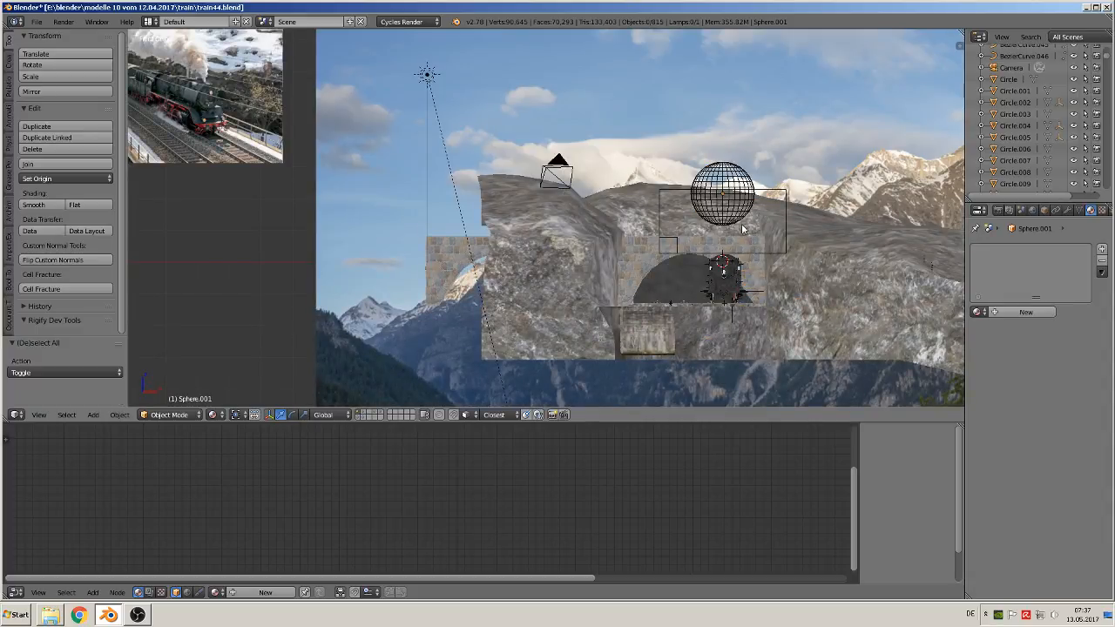
right_click(736, 203)
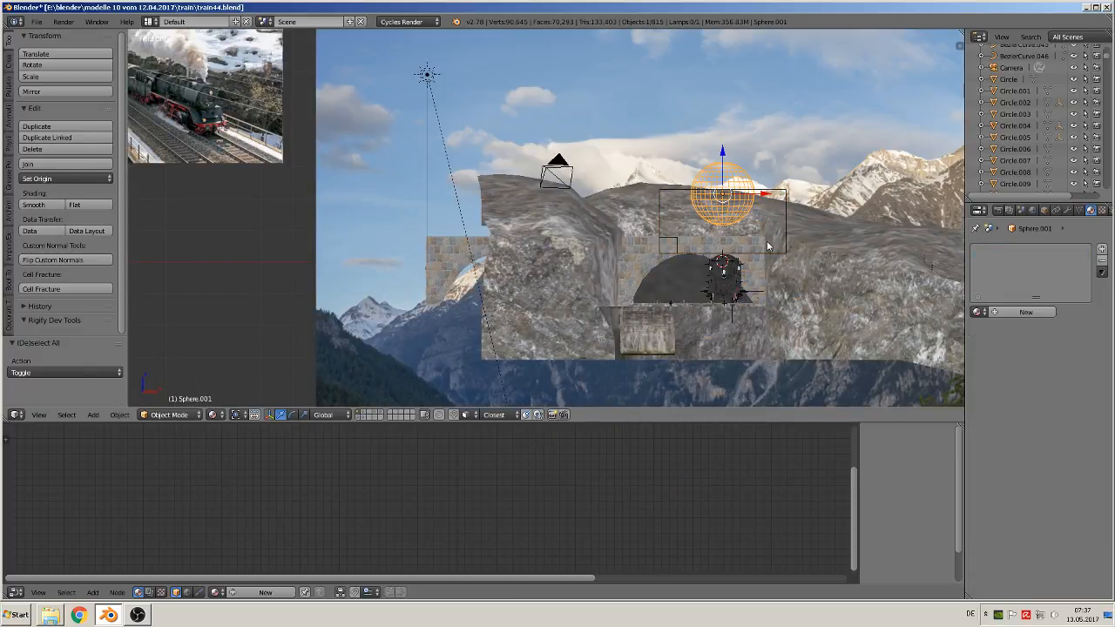
key(s)
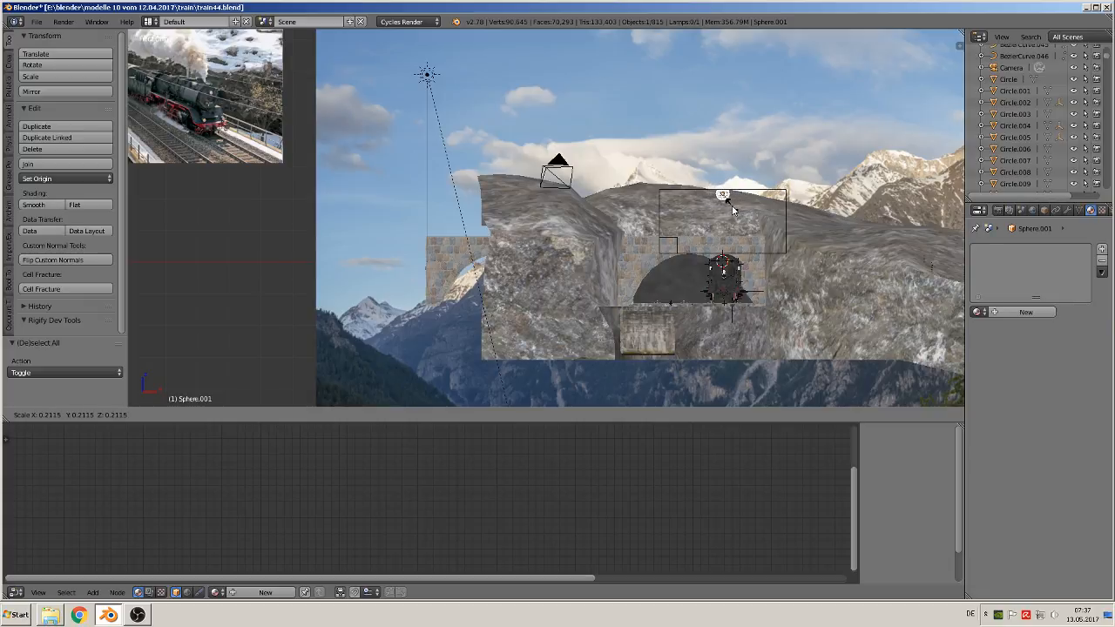
click(737, 178)
Step: Lower the sphere emitter about 1.591 units along Z to just above the locomotive
drag(721, 157, 723, 209)
scroll(759, 284, up, 2)
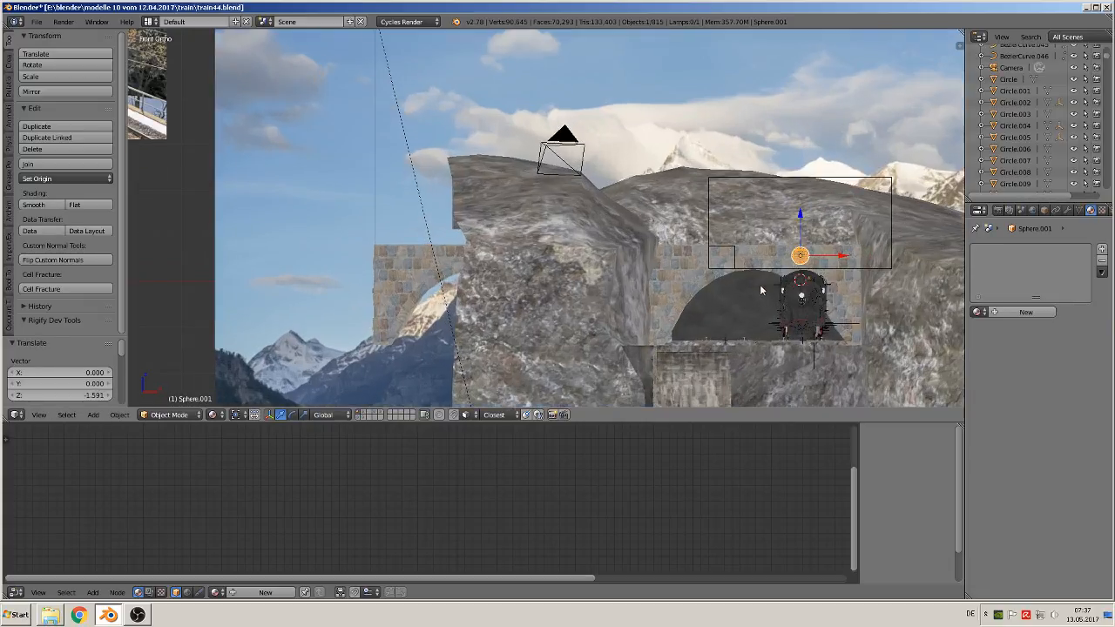
key(KP_Decimal)
scroll(547, 217, down, 8)
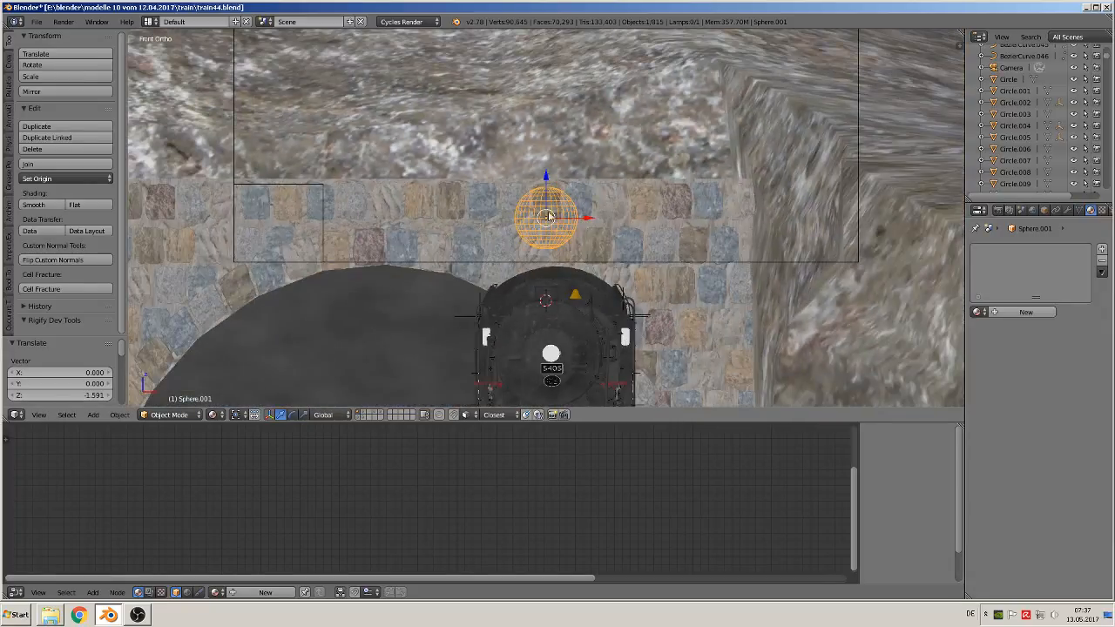
Step: Shrink the sphere emitter further and lower it onto the locomotive's chimney, with a final move of about 0.176 units down along Z
drag(548, 183, 547, 200)
key(s)
click(594, 254)
middle_drag(547, 200, 569, 209)
drag(546, 200, 548, 242)
middle_drag(551, 242, 578, 234)
key(KP_1)
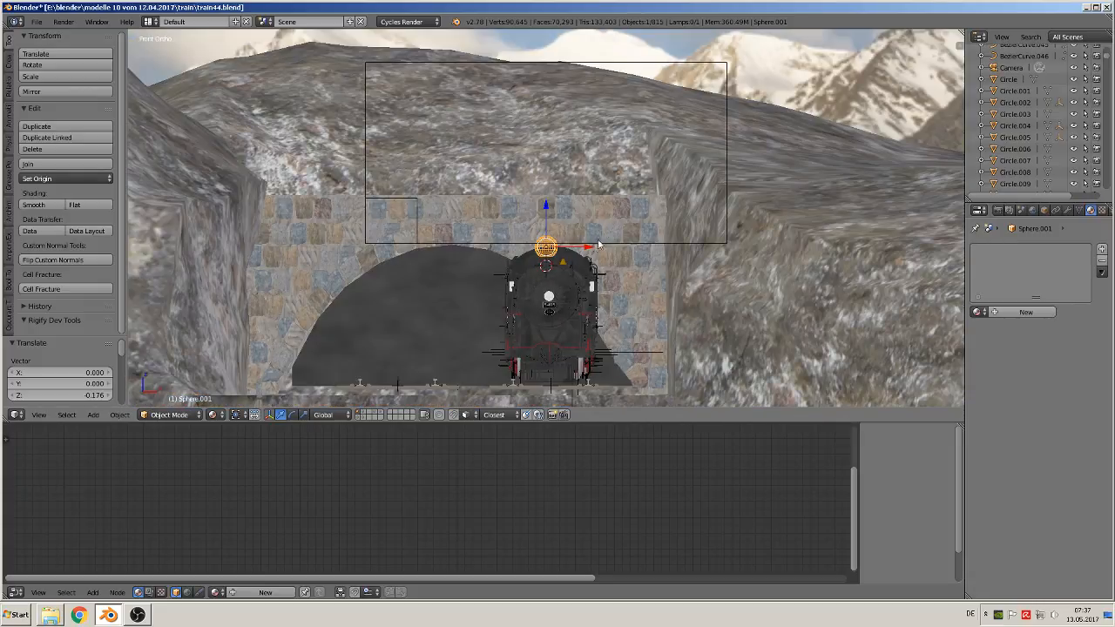
Step: Select the smoke domain and lower it about 0.173 units along Z toward the sphere emitter
right_click(538, 150)
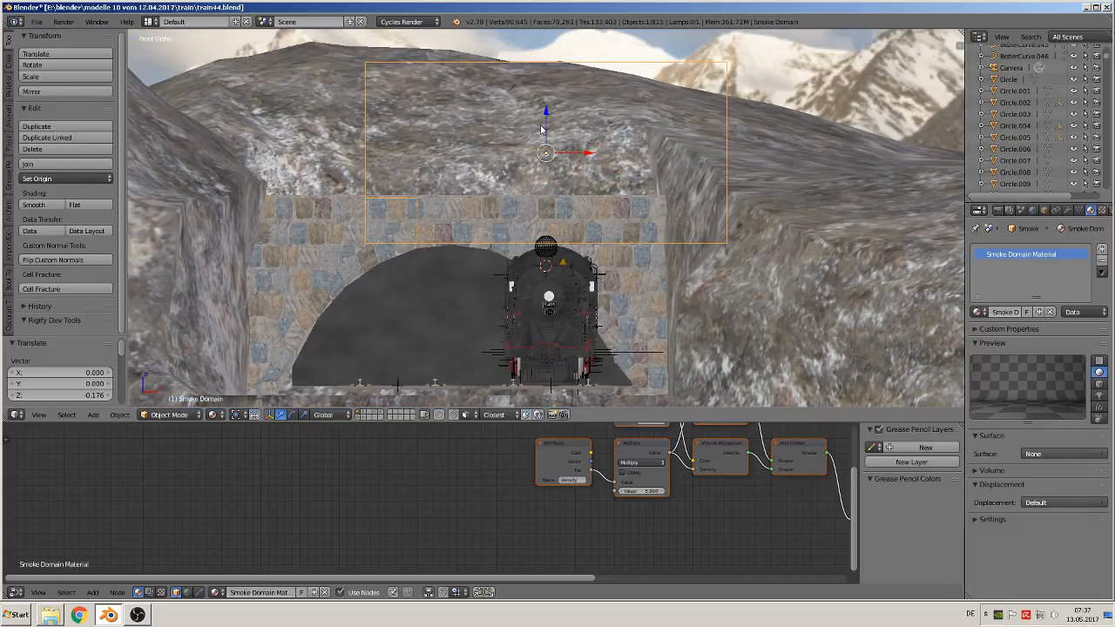
click(539, 125)
mouse_move(546, 118)
mouse_down()
mouse_move(547, 143)
mouse_move(549, 133)
mouse_up()
middle_drag(535, 258, 739, 303)
scroll(738, 302, down, 3)
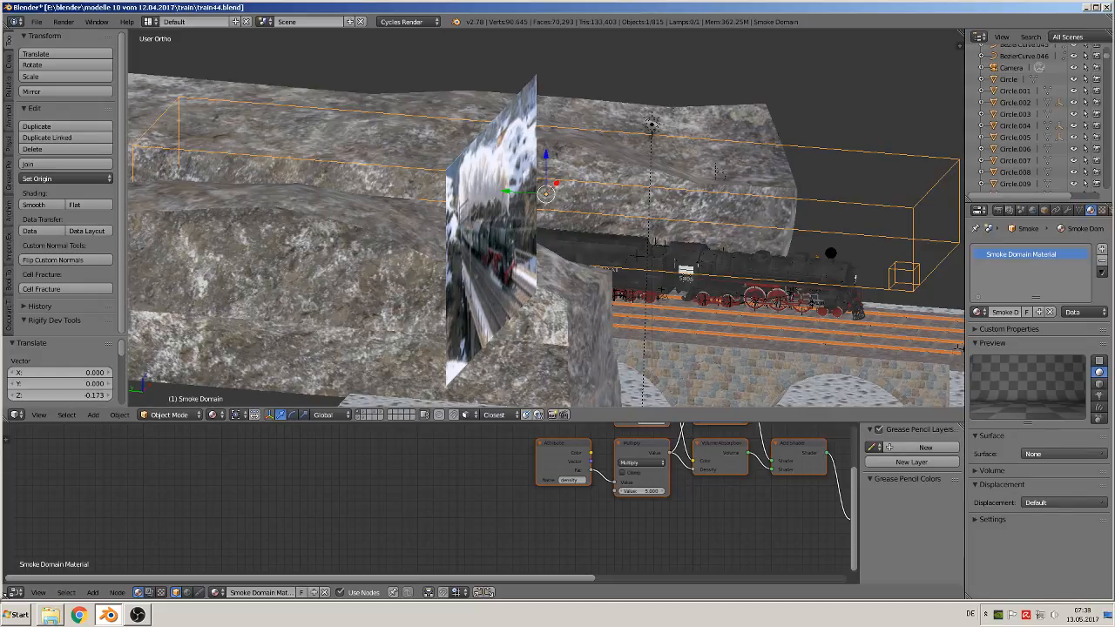
Step: Split the node editor area horizontally and change the new lower area to a Timeline
drag(5, 594, 14, 547)
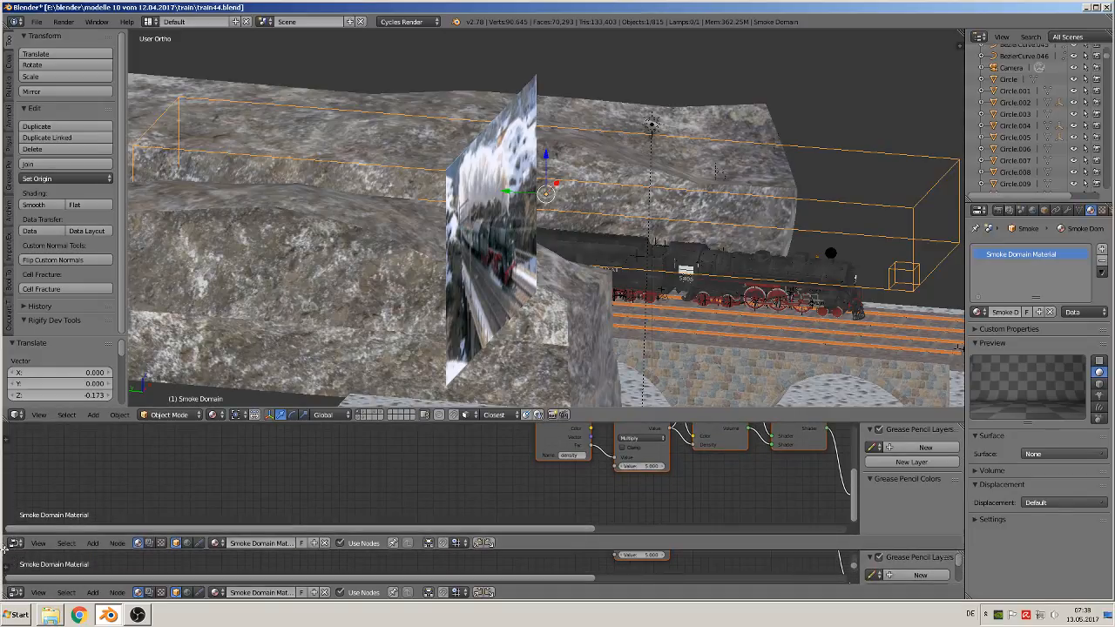
click(16, 594)
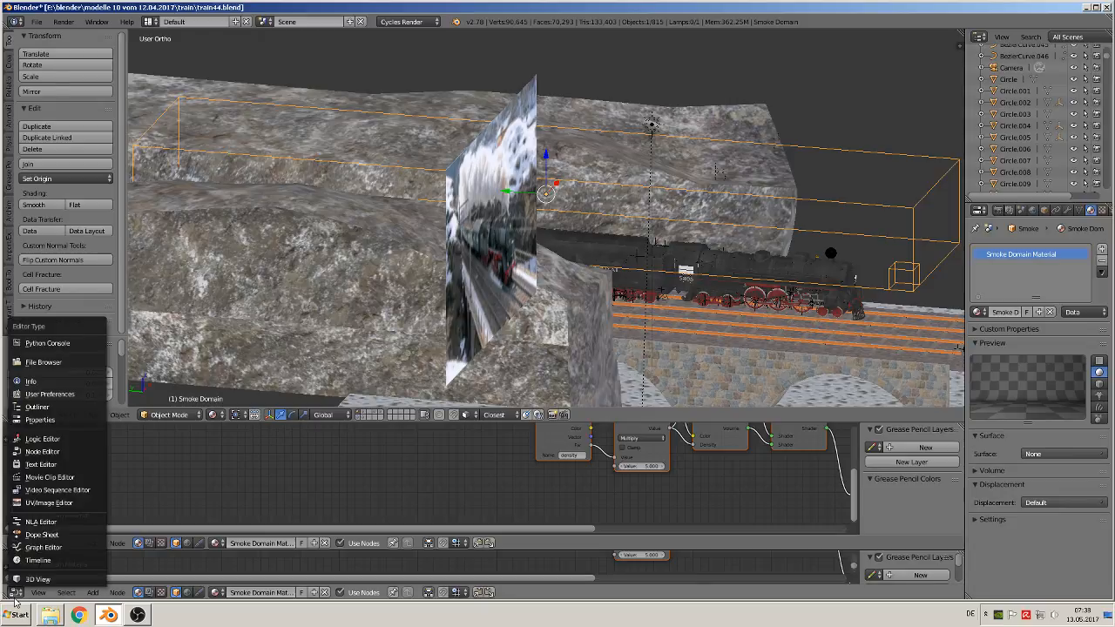
click(35, 564)
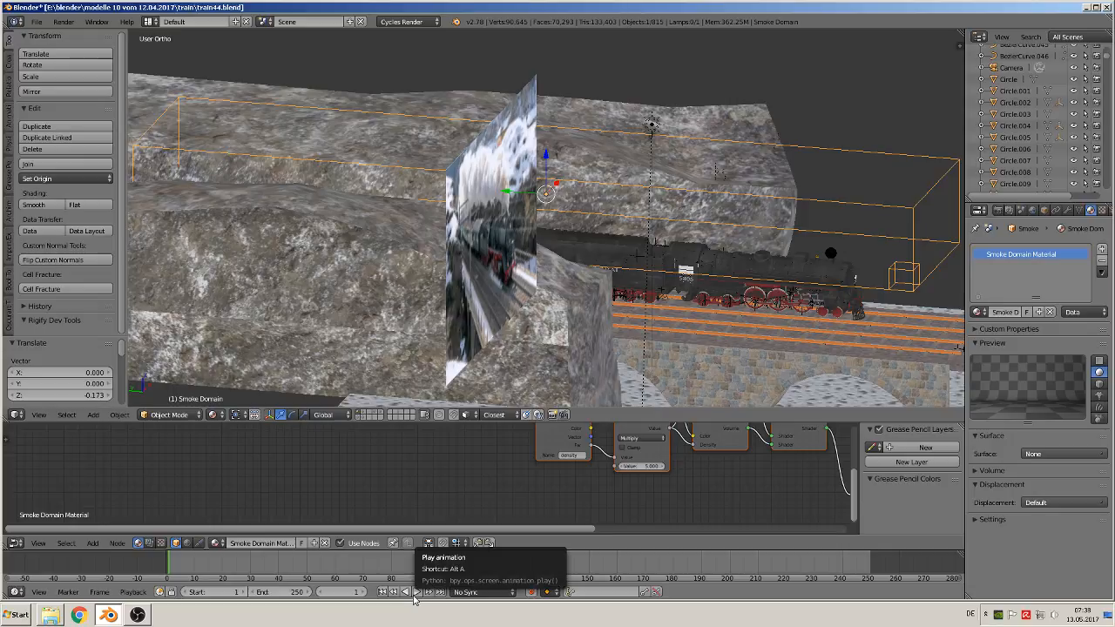
Step: Play the animation to about frame 75 and inspect the smoke above the locomotive from several angles
click(416, 592)
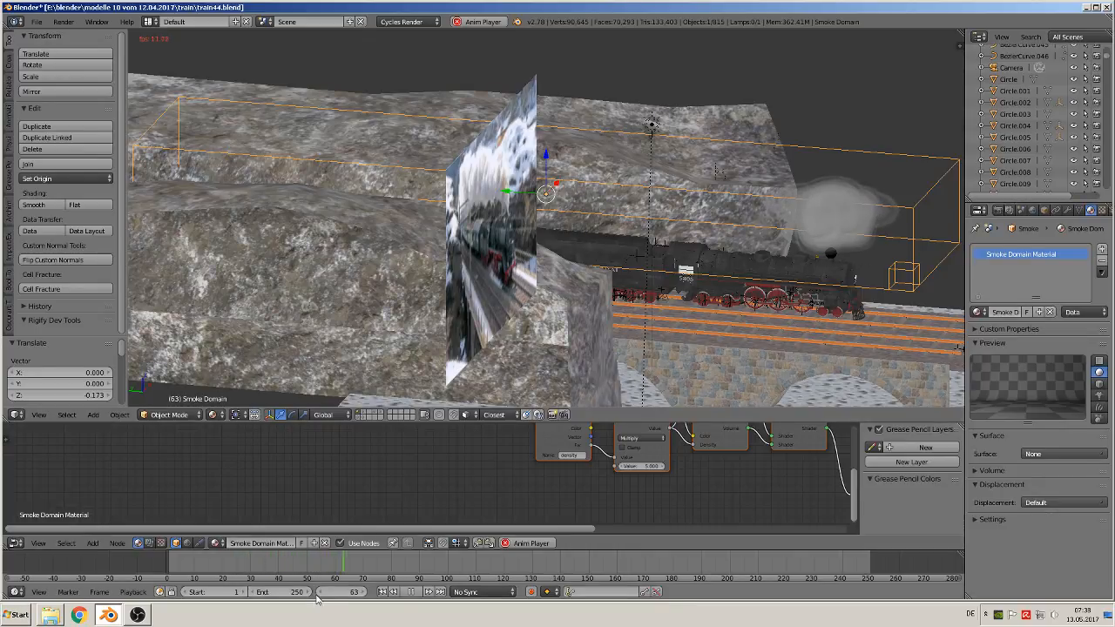
click(415, 592)
key(KP_5)
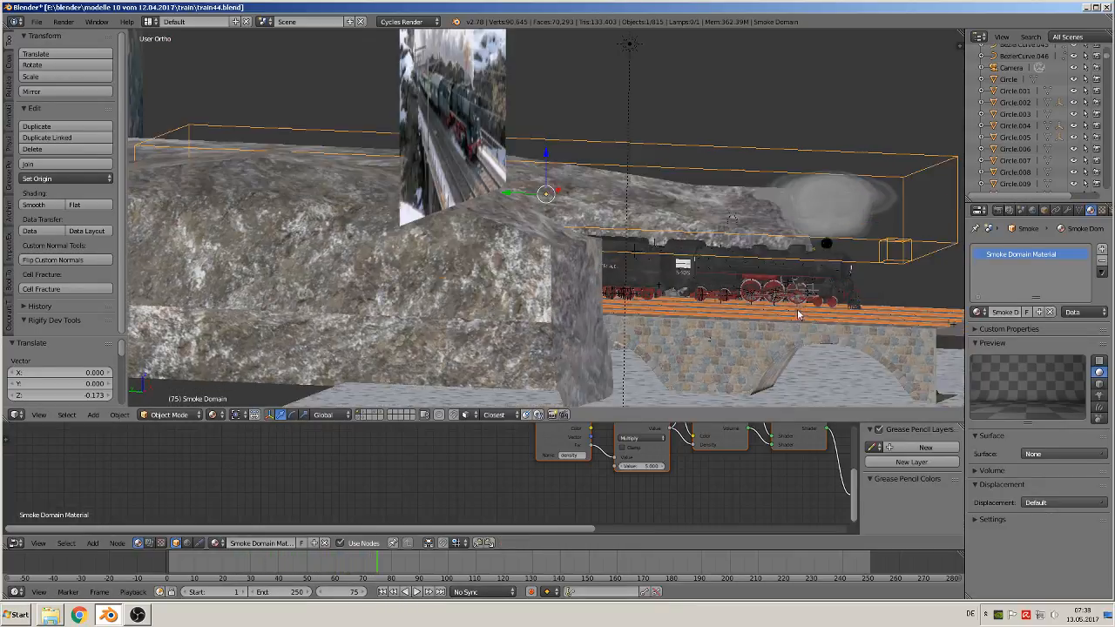
middle_drag(798, 314, 869, 266)
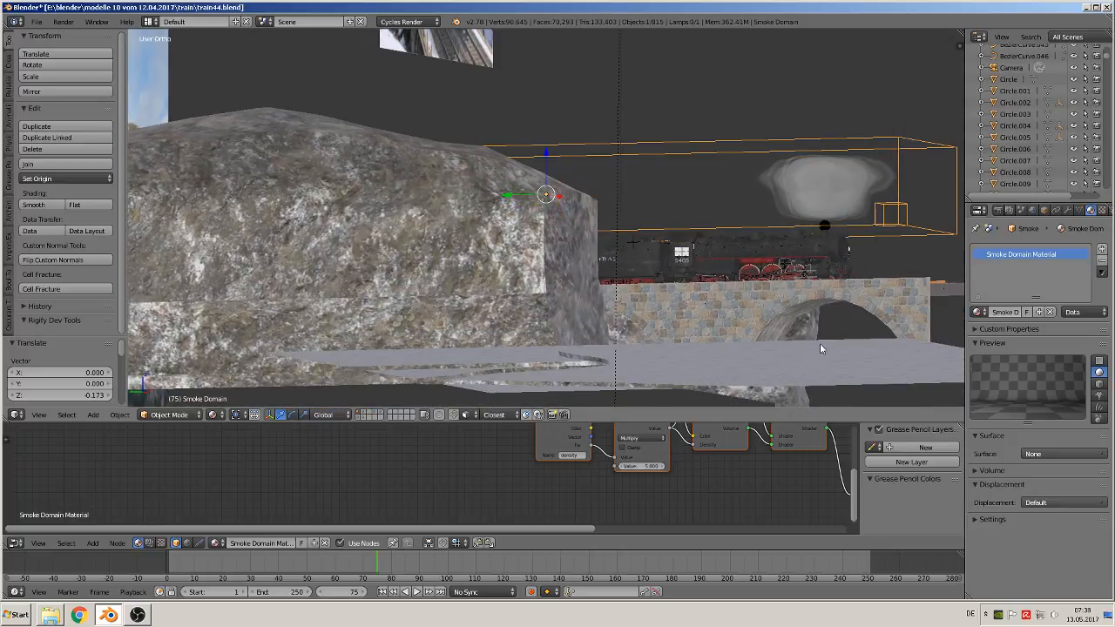
middle_drag(840, 333, 491, 339)
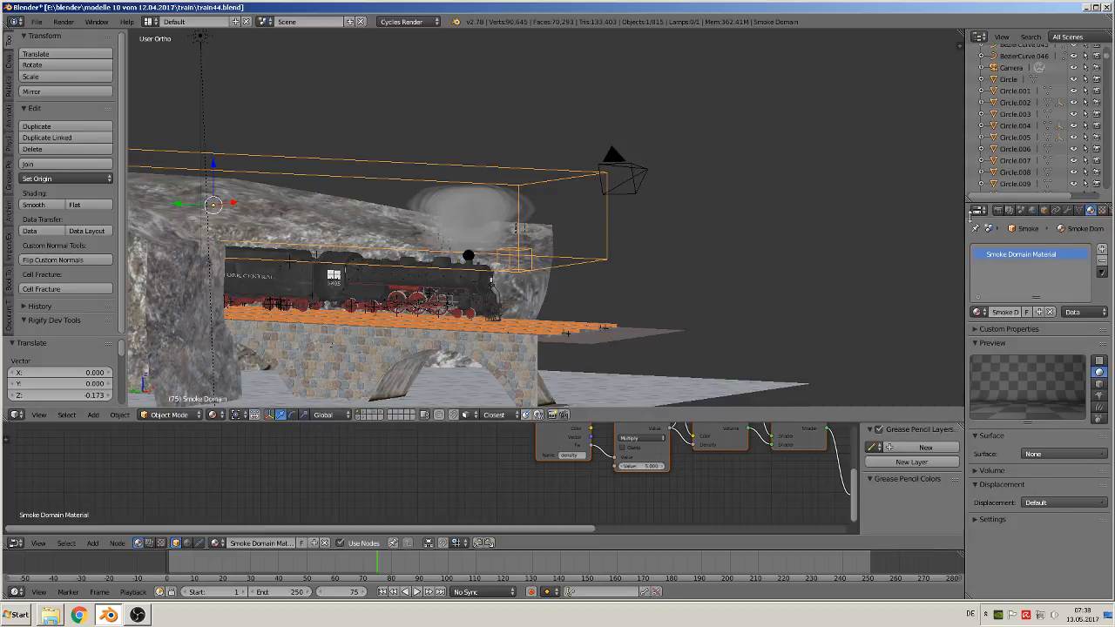
Step: Set the scene's gravity to 0 along Z and -9 along Y
click(1009, 211)
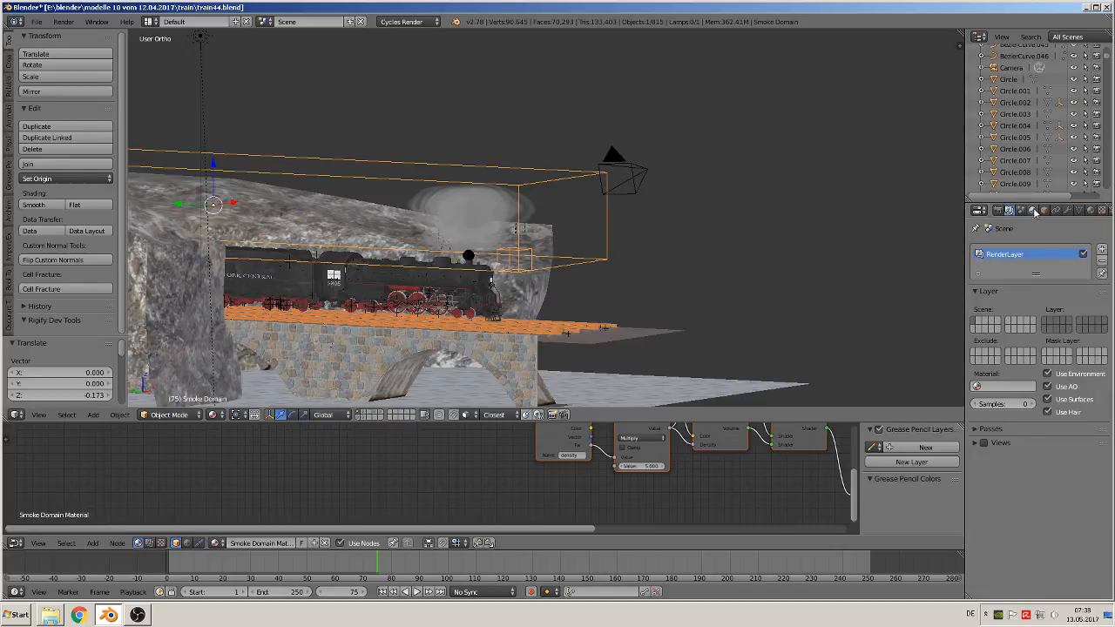
click(1021, 212)
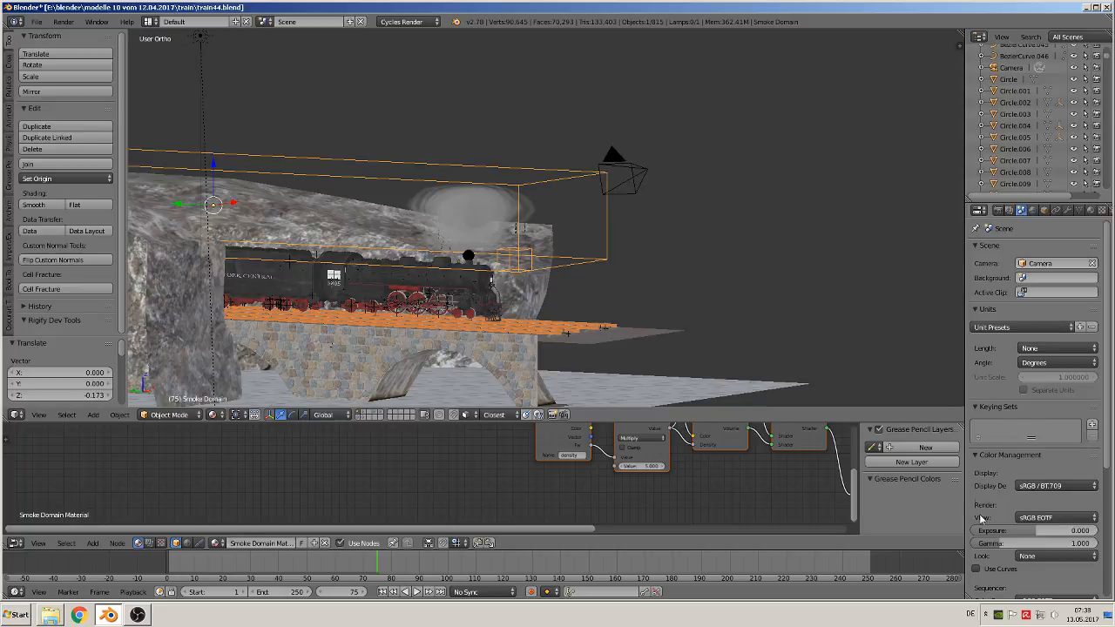
scroll(981, 520, down, 5)
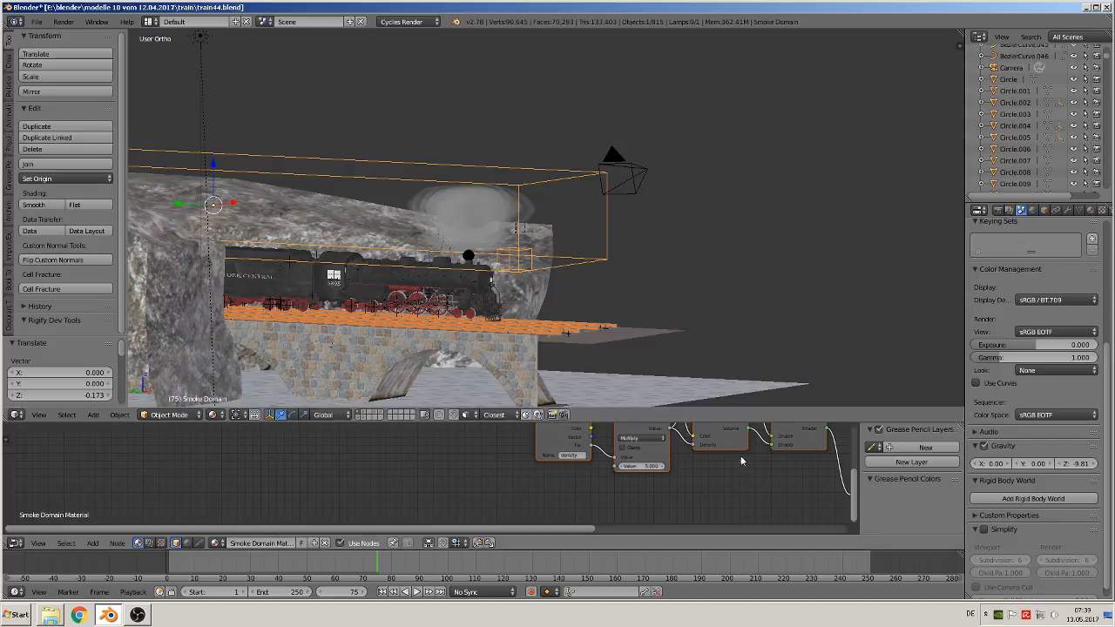
click(1065, 466)
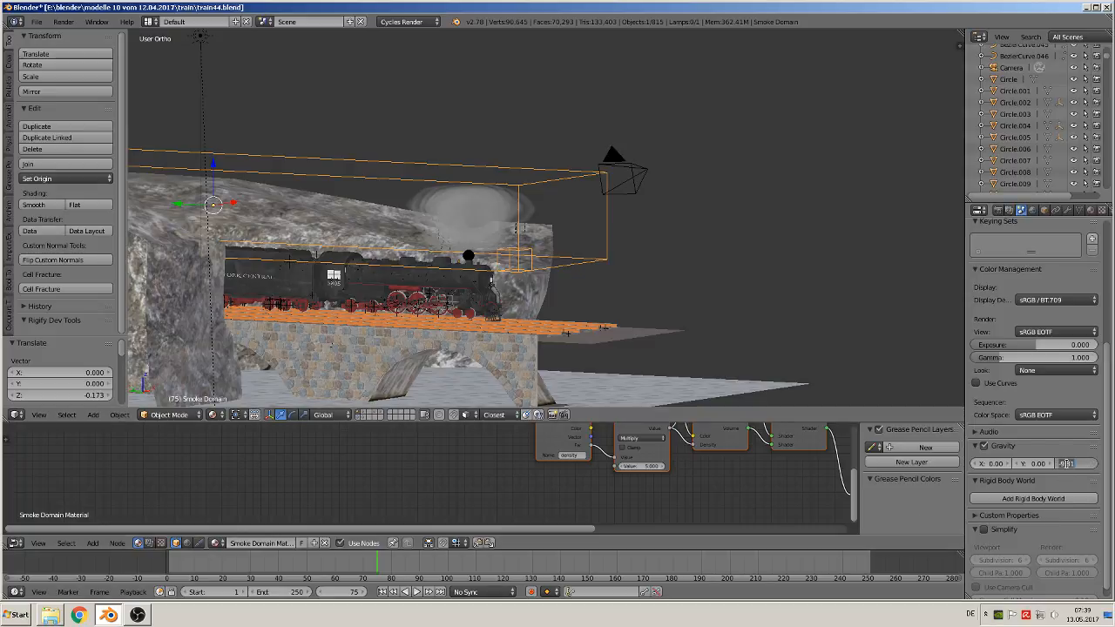
text(0)
key(Return)
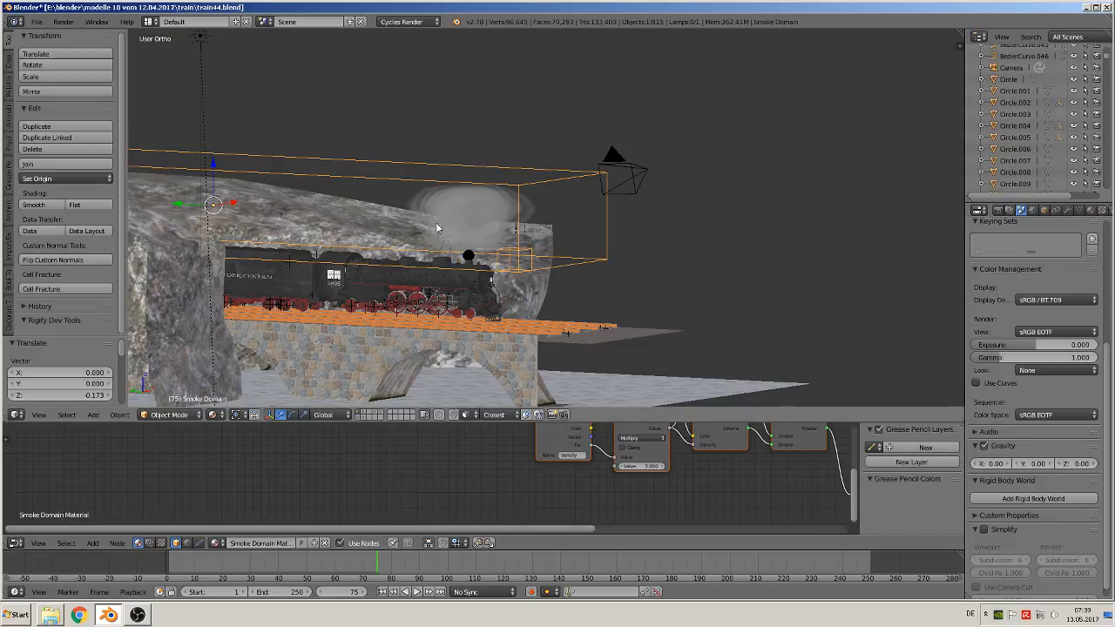
drag(1024, 464, 1022, 464)
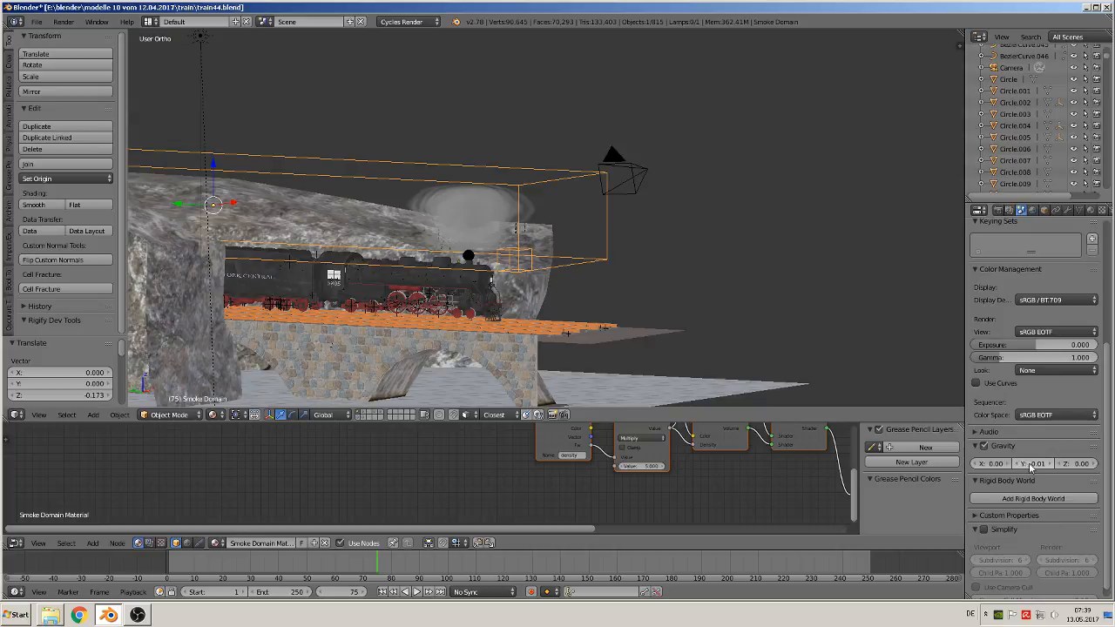
click(1030, 467)
key(Return)
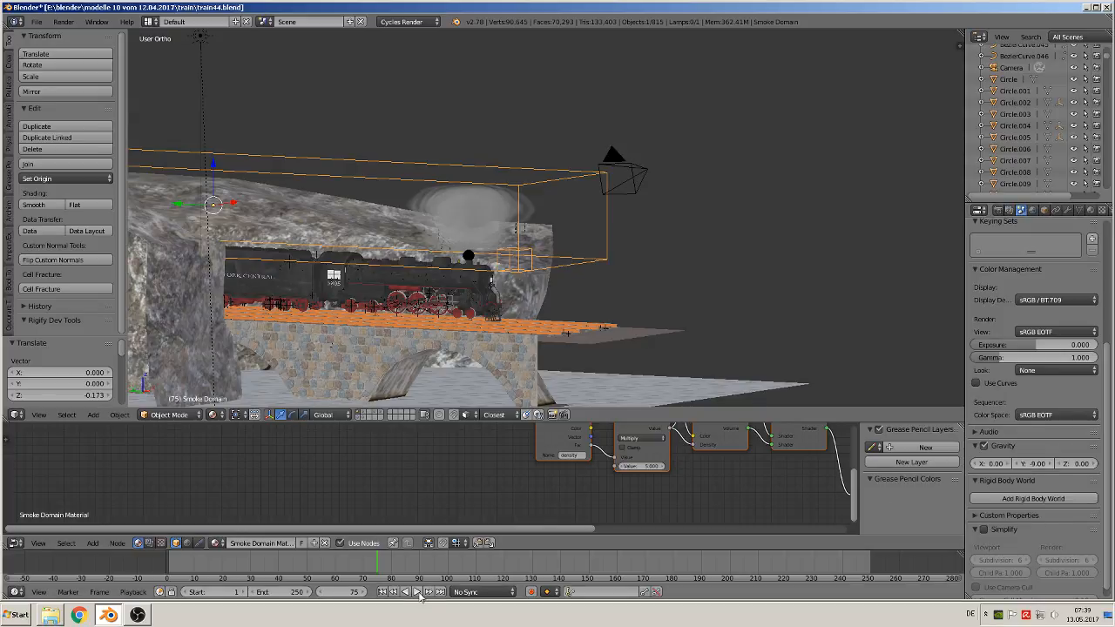
Step: Set the animation's end frame to 100 and play it from the first frame to check the smoke's drift
click(383, 591)
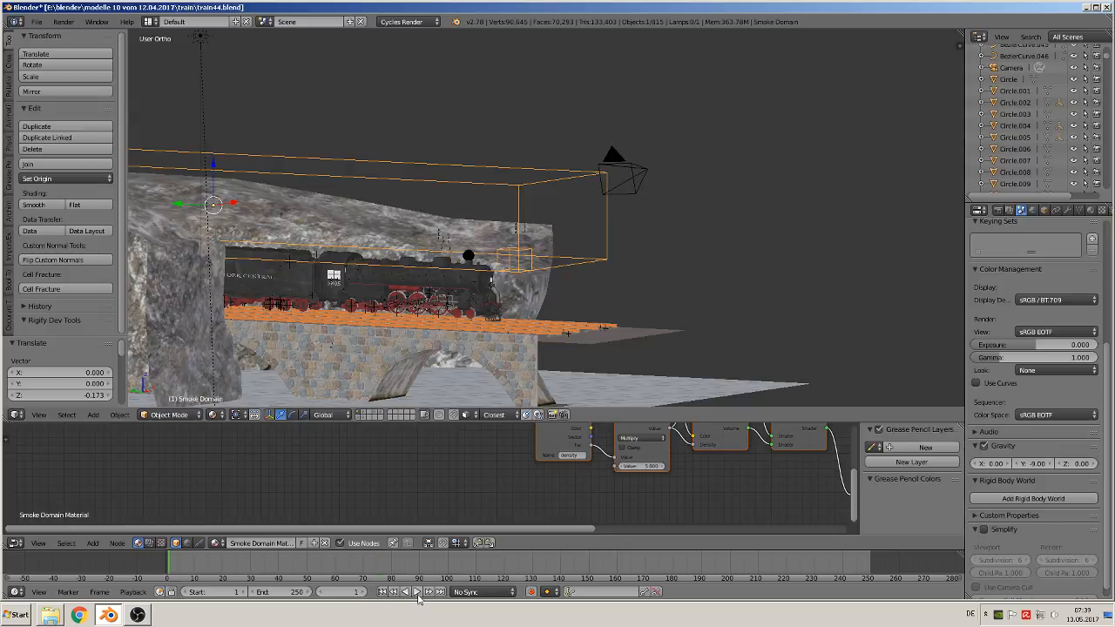
click(267, 591)
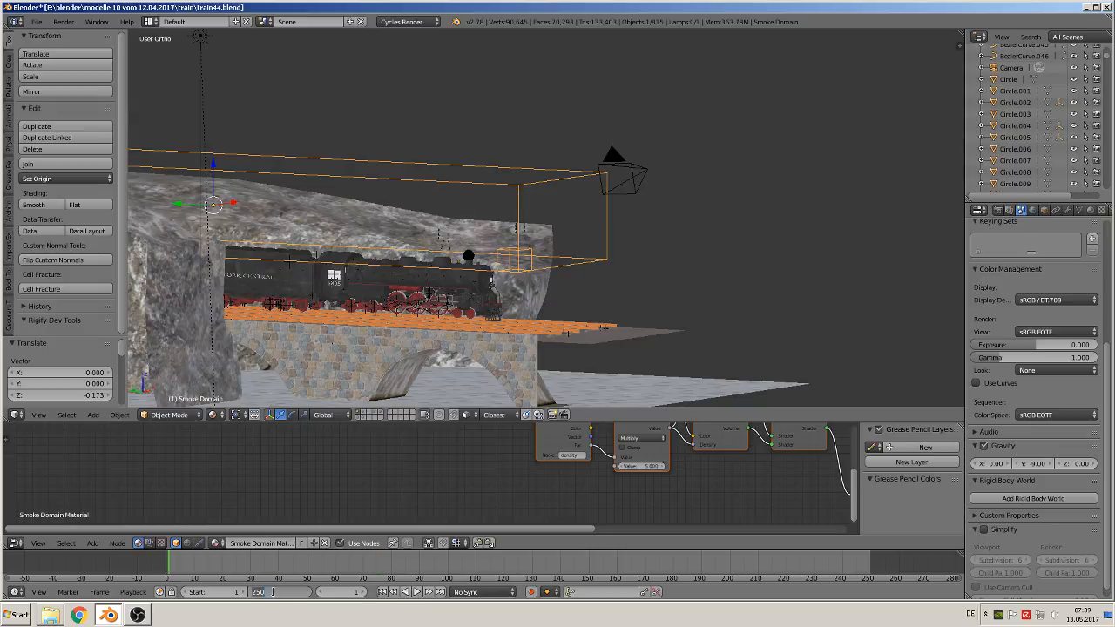
text(100)
key(Return)
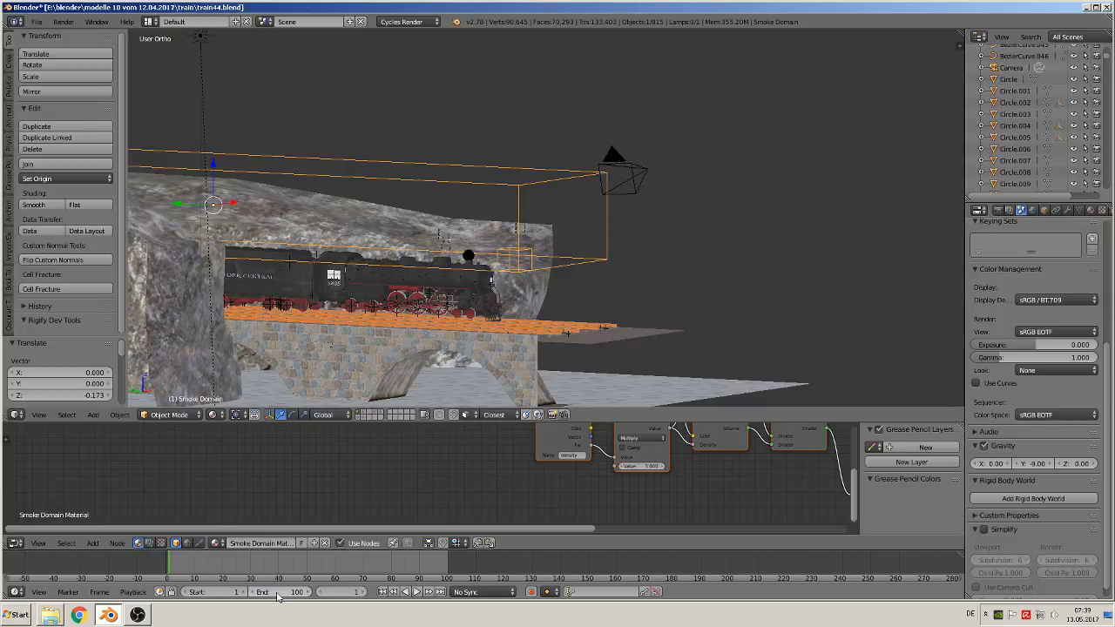
click(416, 592)
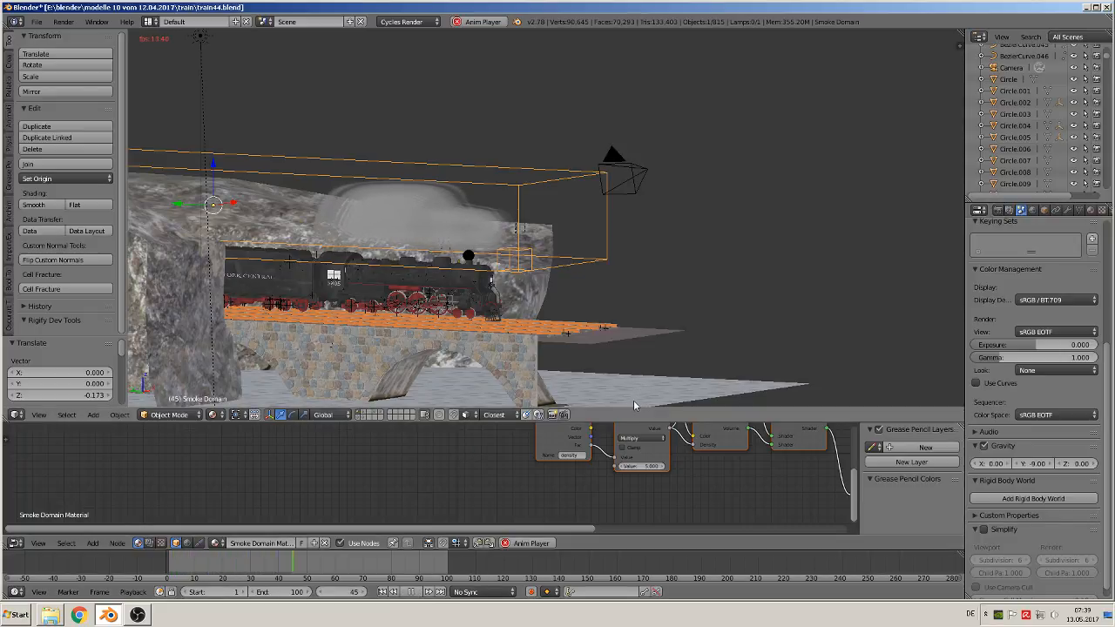
click(411, 592)
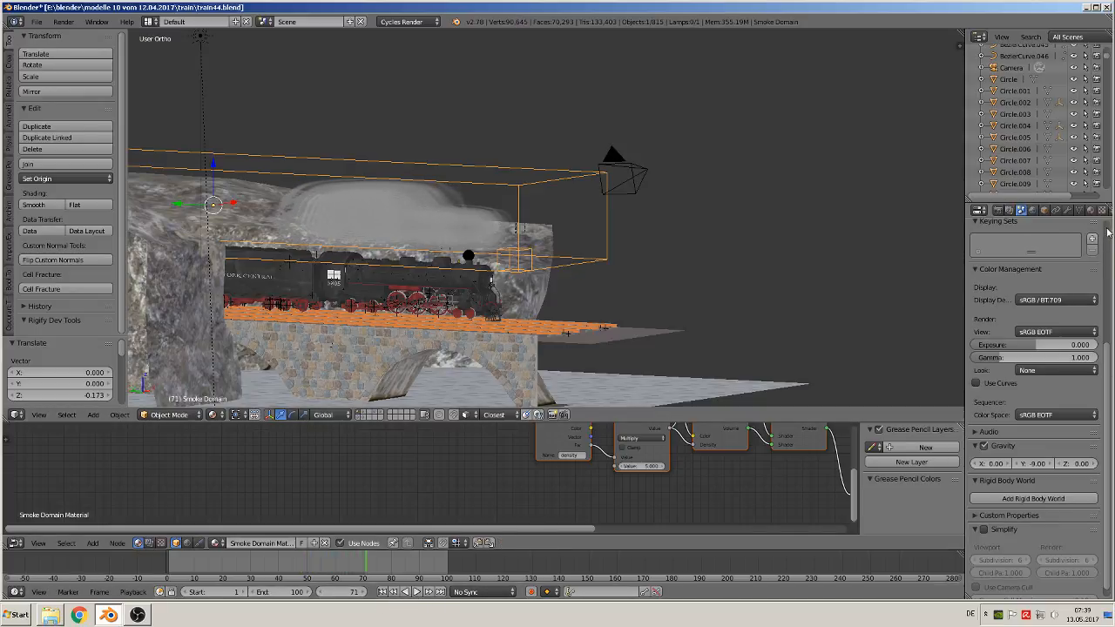
Step: Enable Smoke Adaptive Domain in the smoke domain's physics and set its resolution divisions to 96
scroll(1095, 212, down, 3)
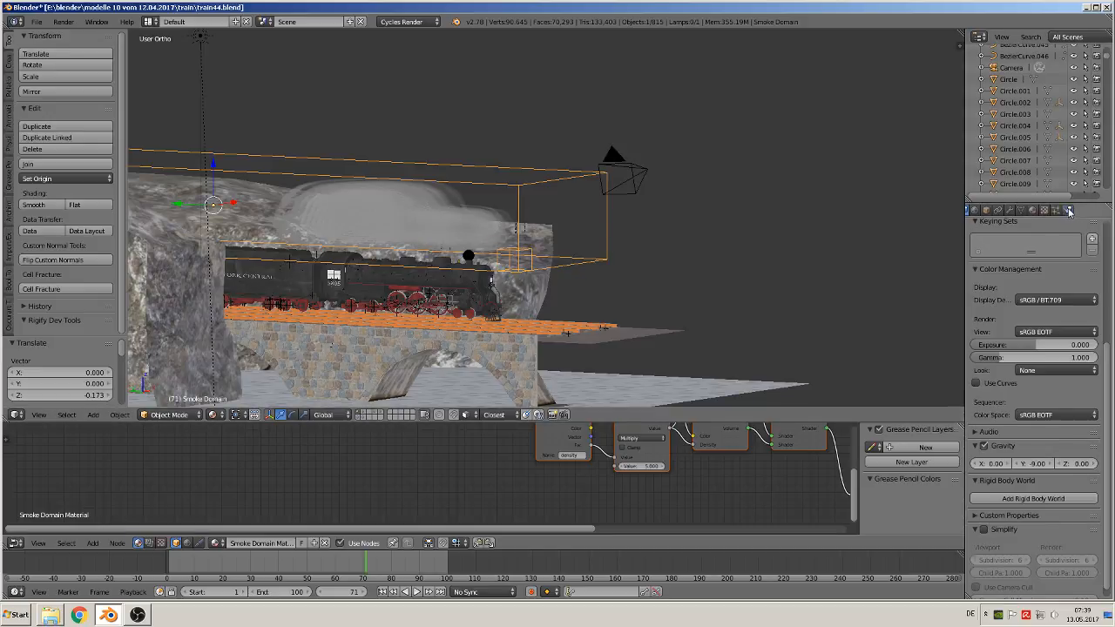
click(1068, 211)
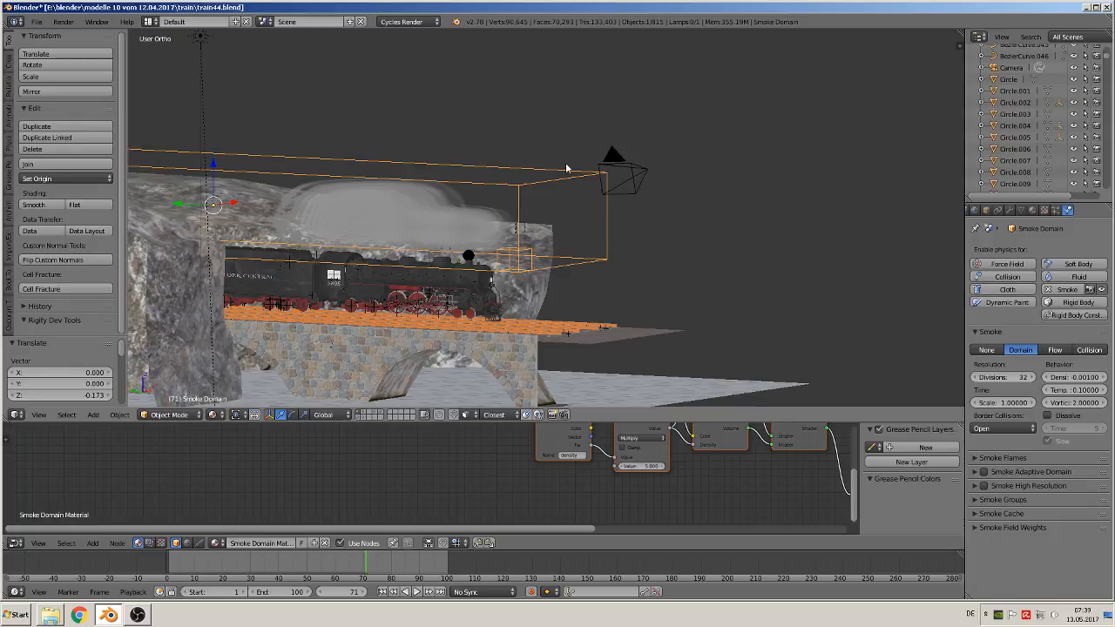
click(984, 472)
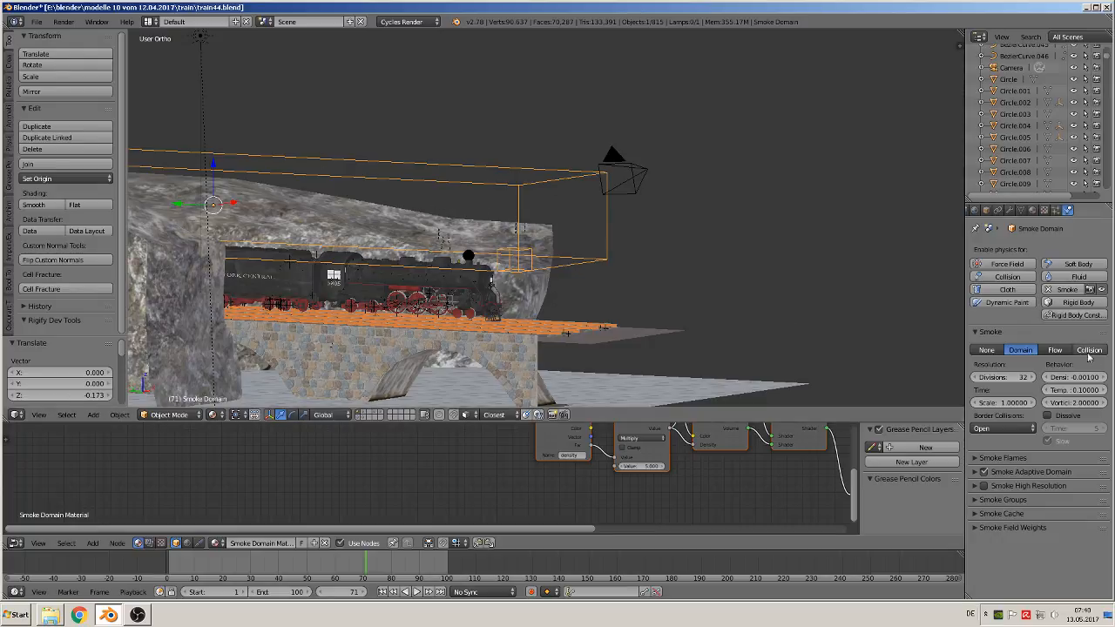
click(1015, 381)
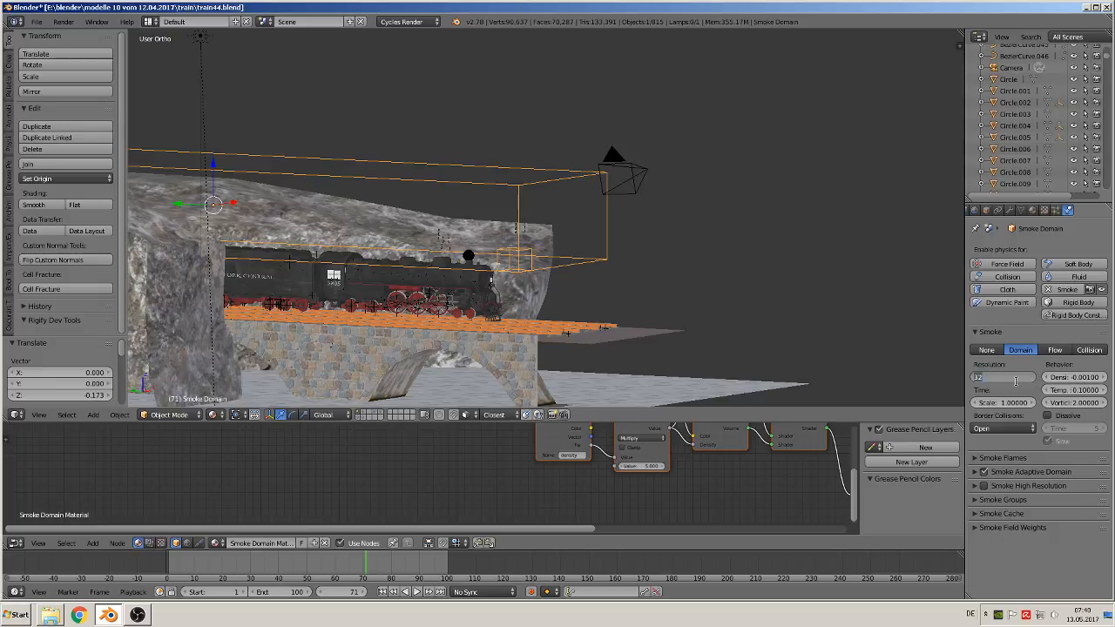
text(96)
key(Return)
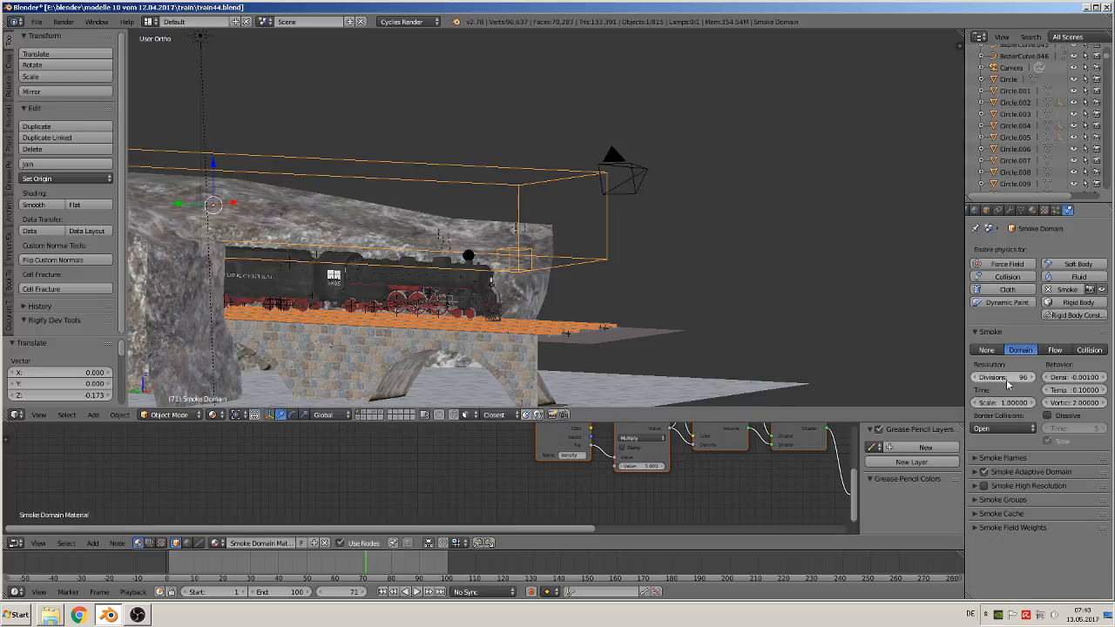
Step: Switch the viewport to Solid shading and play the animation from the first frame, inspecting the smoke trail above the locomotive
click(381, 592)
click(215, 414)
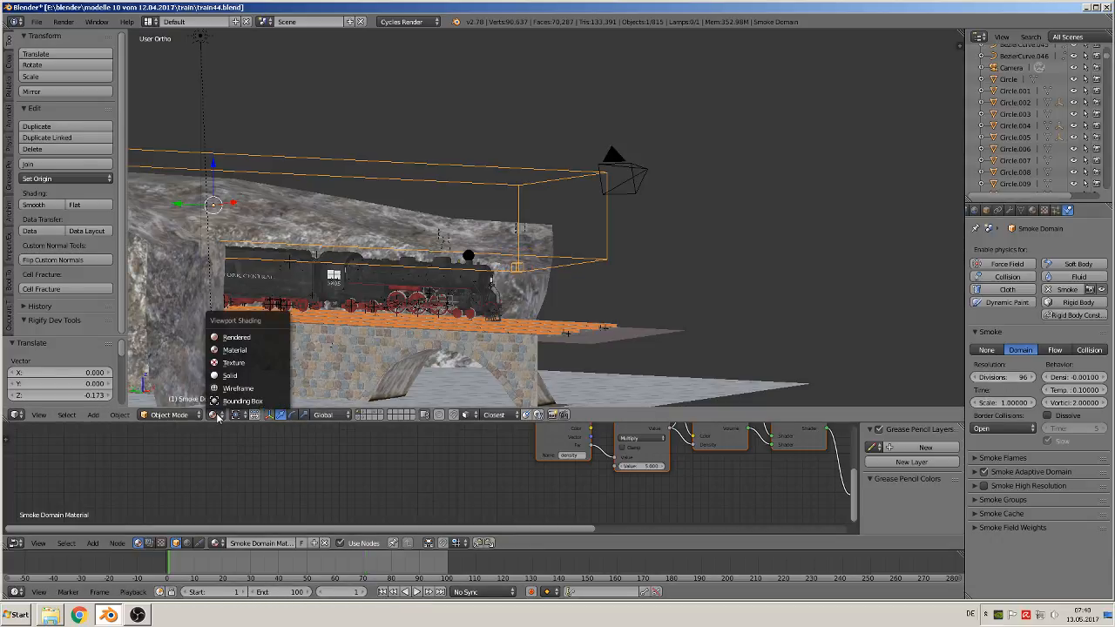
click(235, 375)
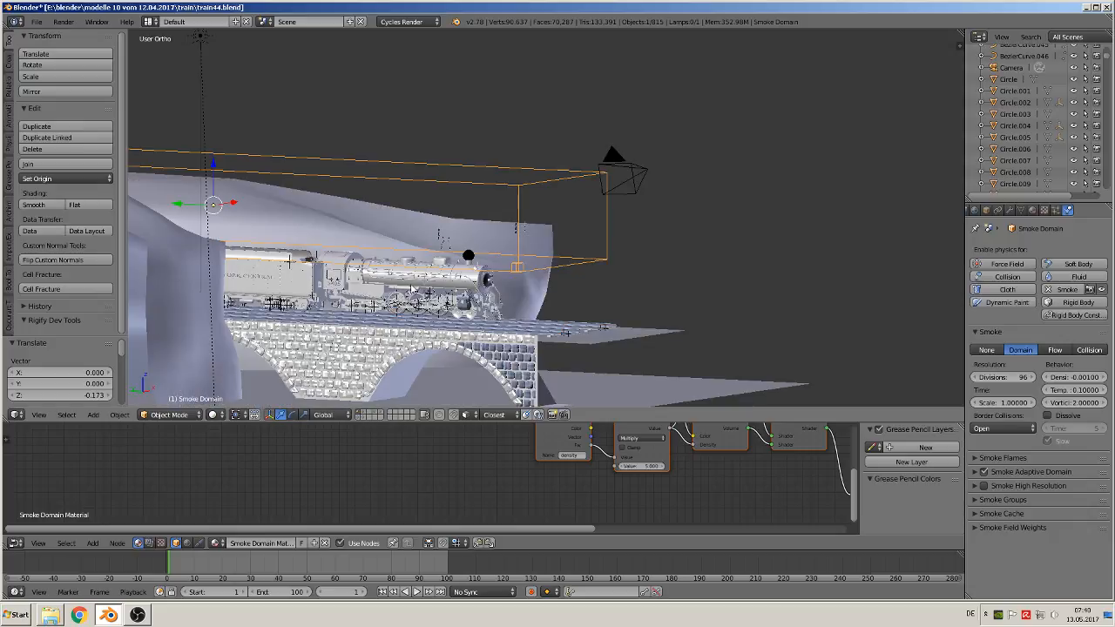
click(416, 591)
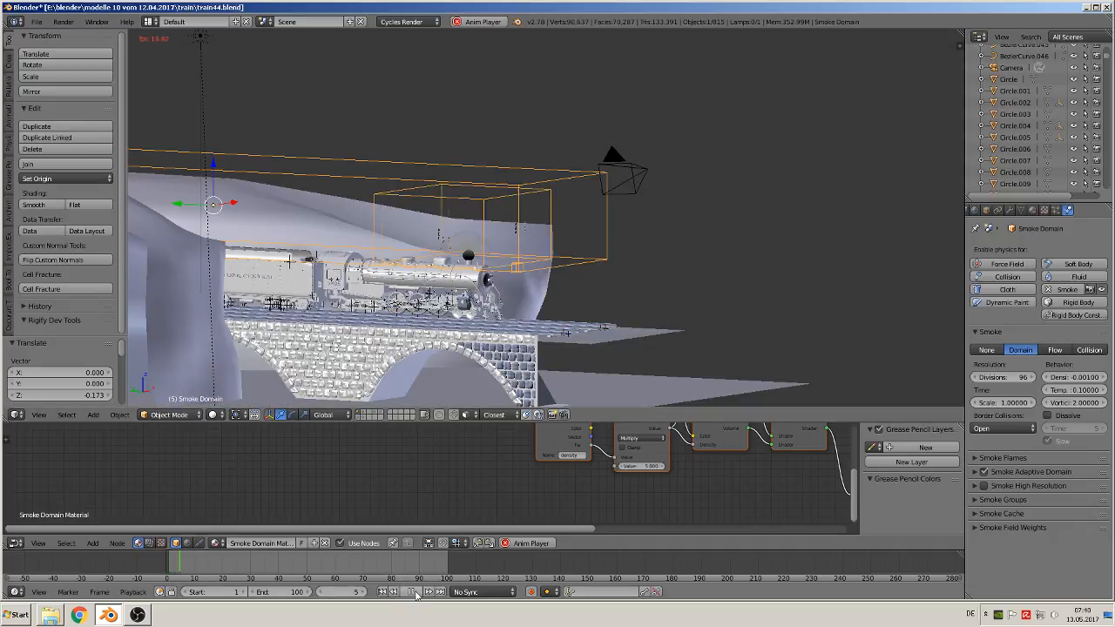
middle_drag(425, 389, 393, 330)
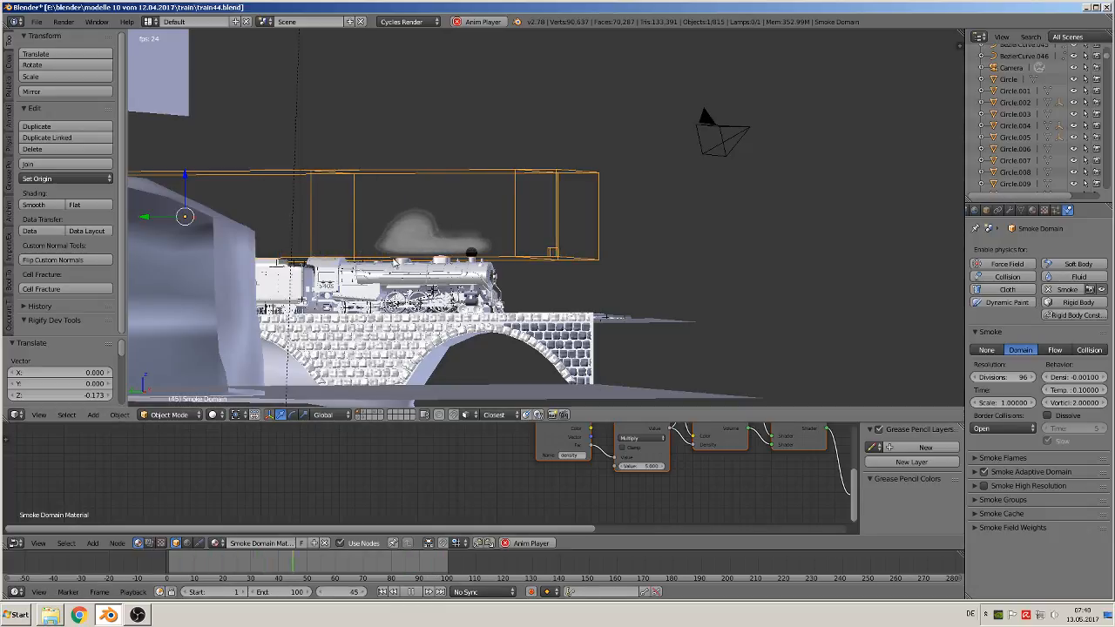
middle_drag(446, 317, 392, 326)
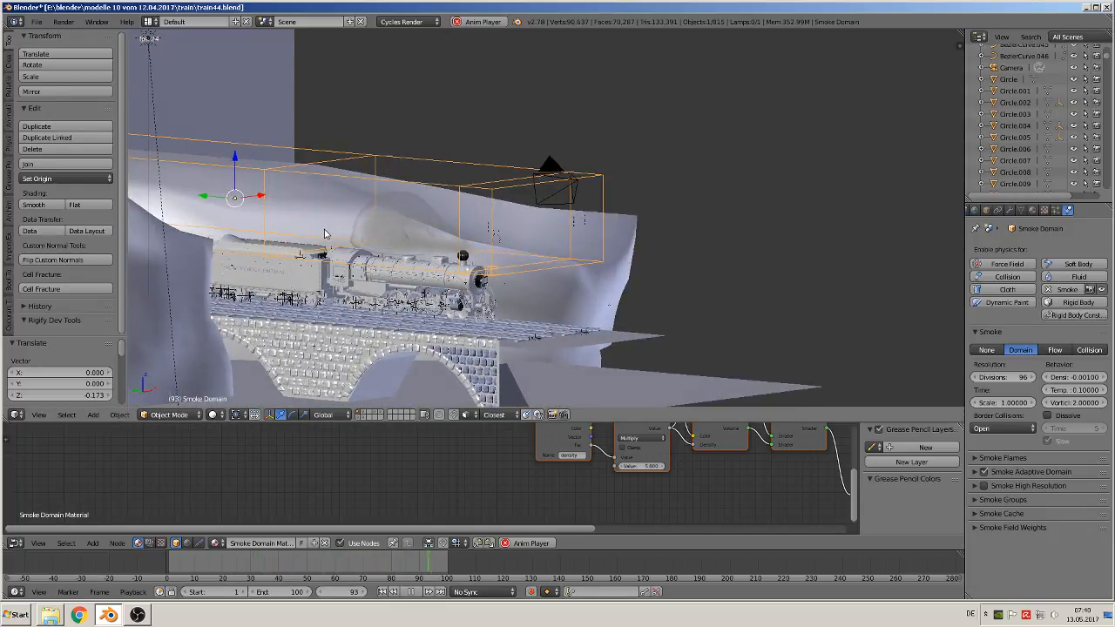
click(412, 591)
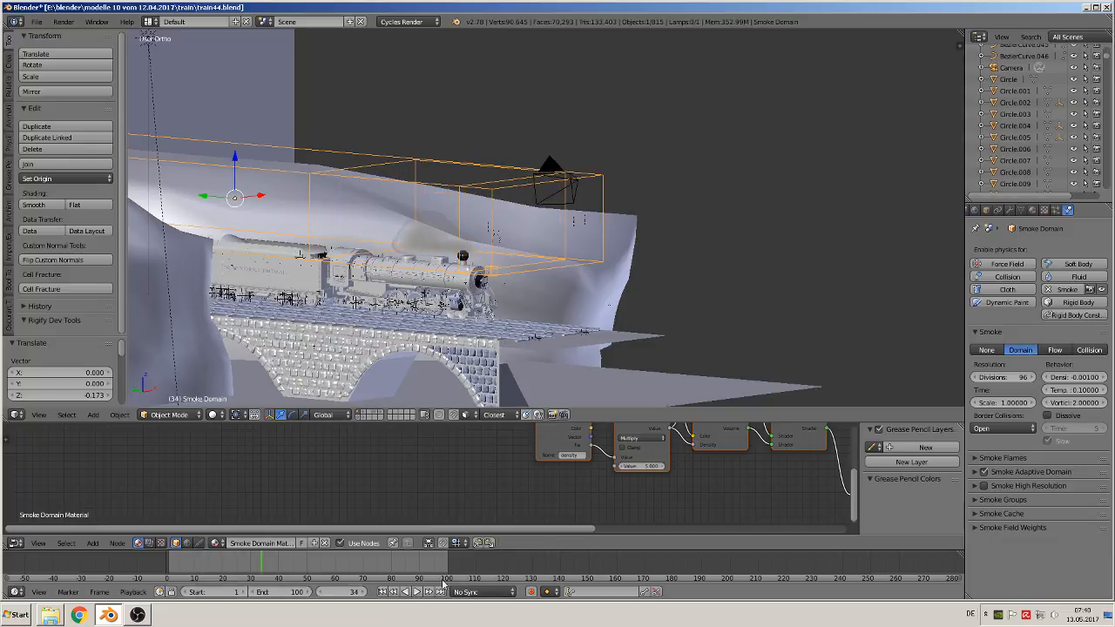
Step: Set the animation's end frame to 200
click(288, 592)
text(2)
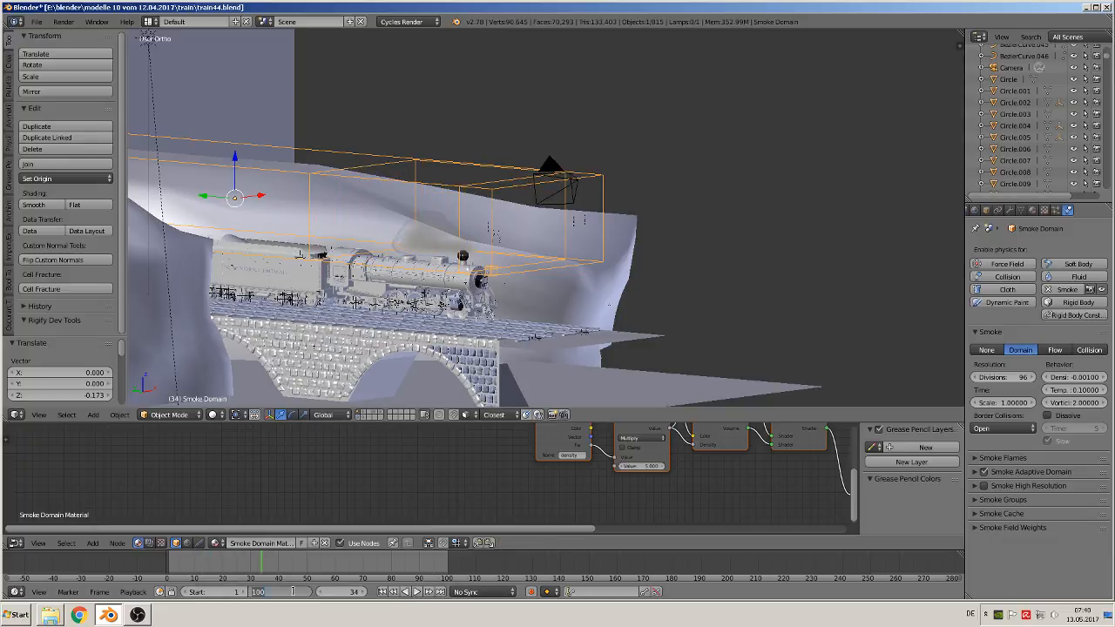
text(00)
key(Return)
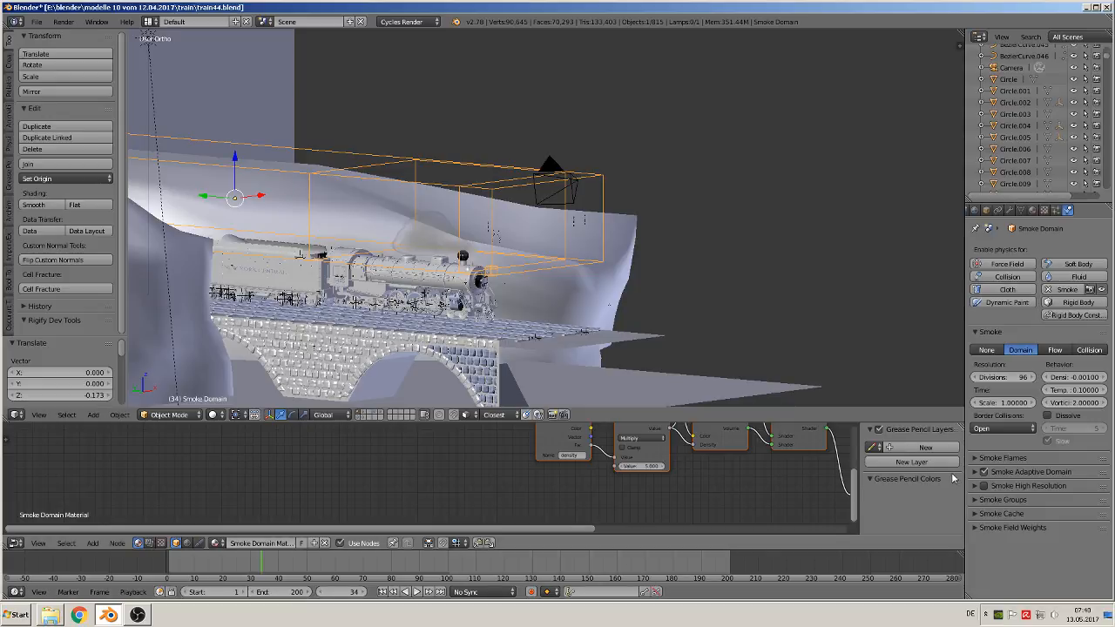
Step: Select the small emitter sphere at the chimney and examine its smoke flow settings
click(983, 471)
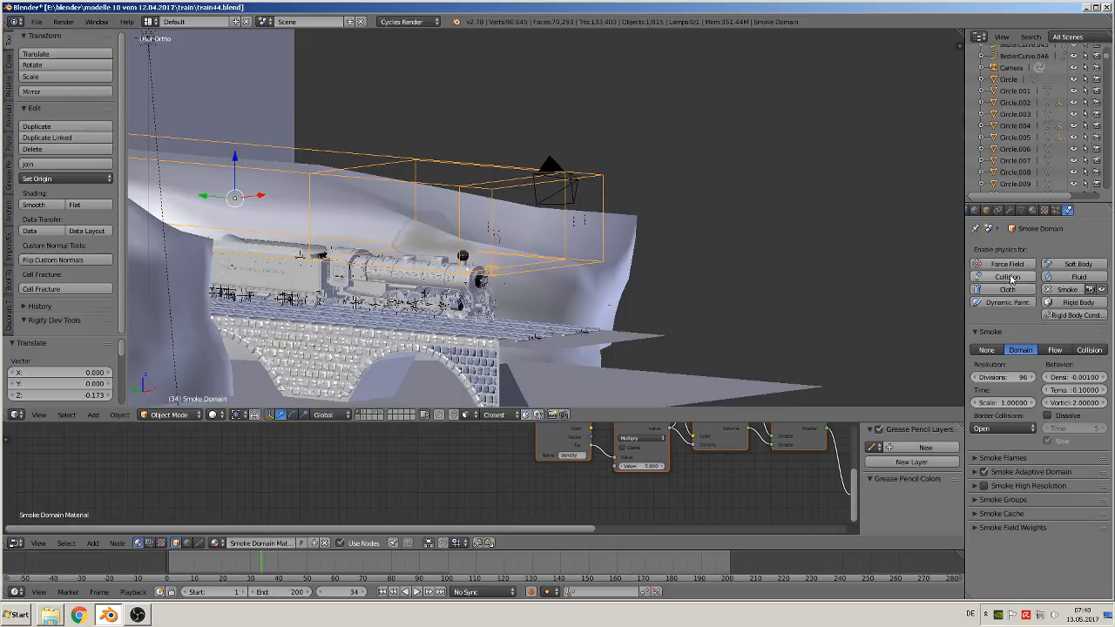
right_click(463, 259)
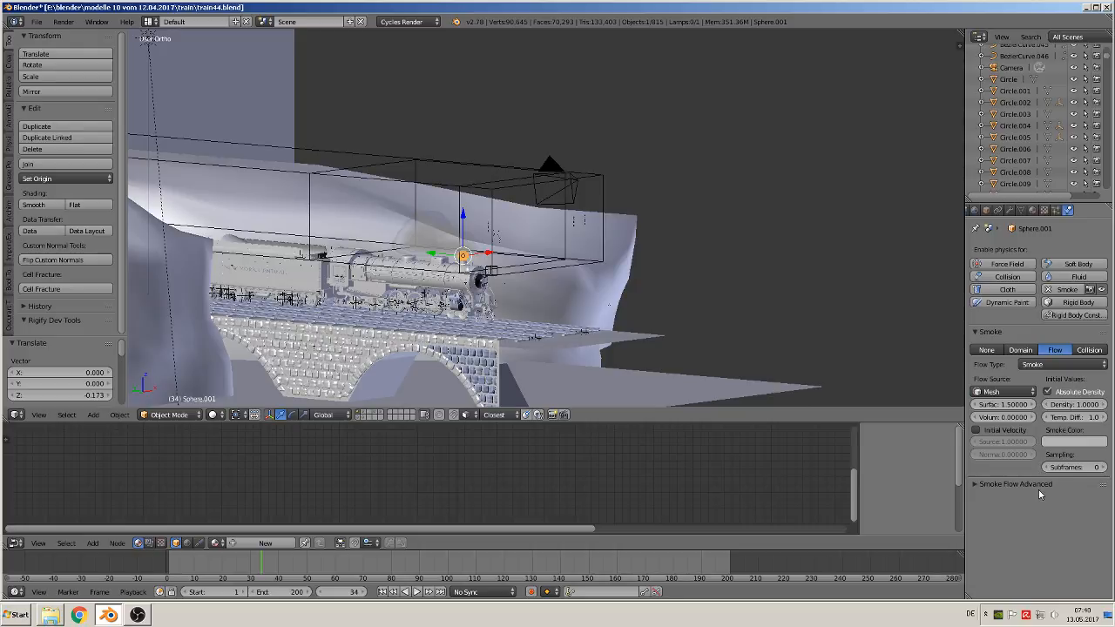
middle_drag(525, 374, 549, 365)
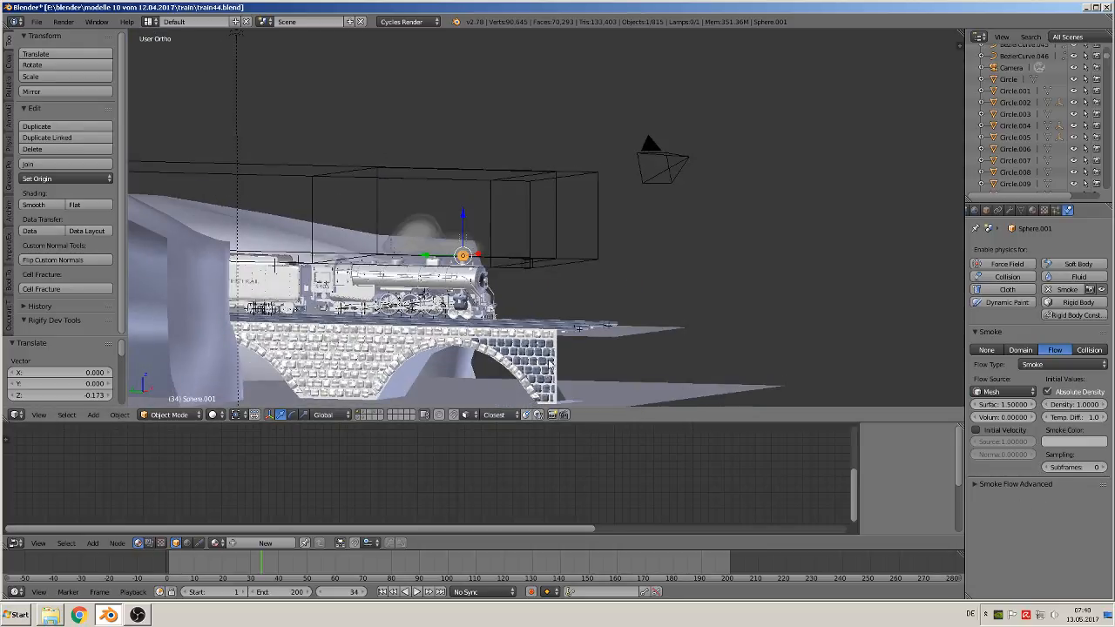
Step: Bring up the smoke domain's material in an enlarged node editor and cut the link between the last Add Shader and Material Output
right_click(540, 261)
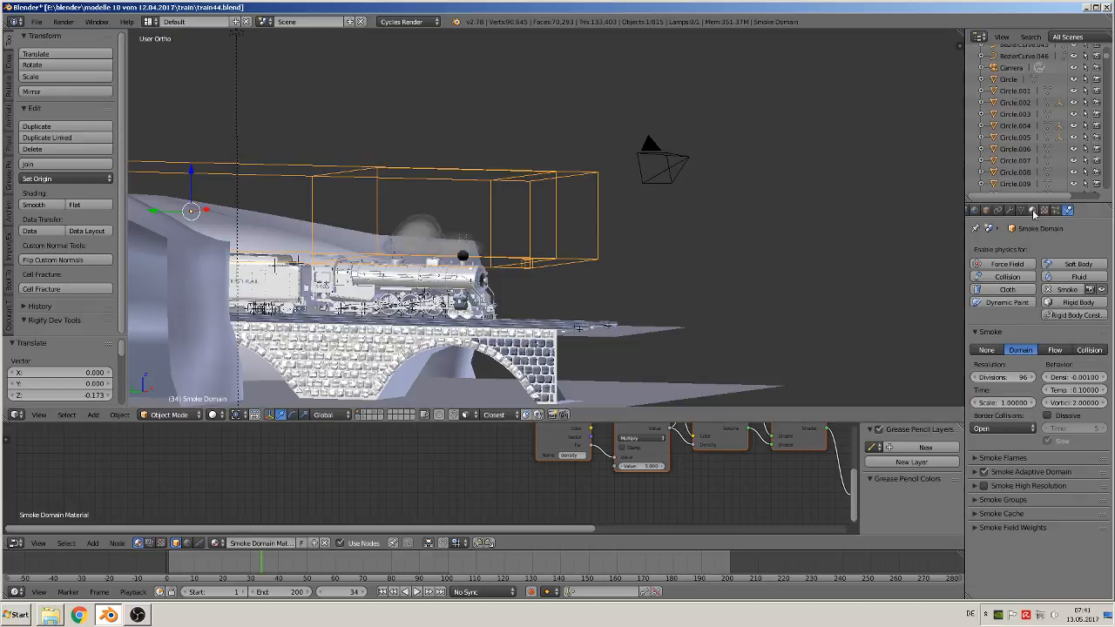
click(1033, 211)
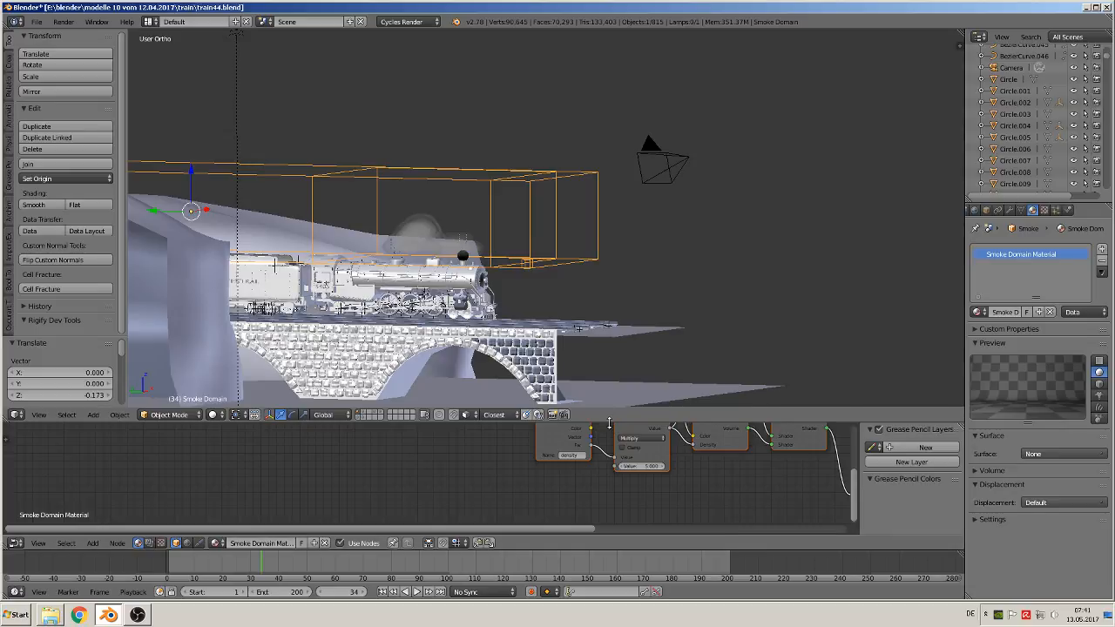
drag(600, 408, 557, 245)
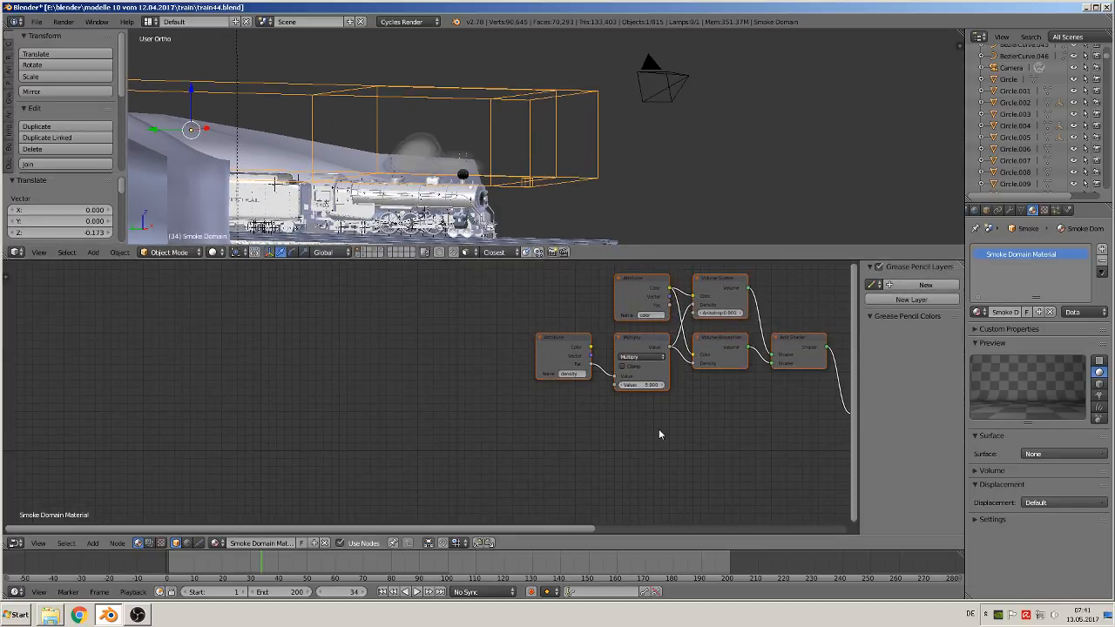
middle_drag(659, 436, 311, 460)
scroll(363, 452, up, 1)
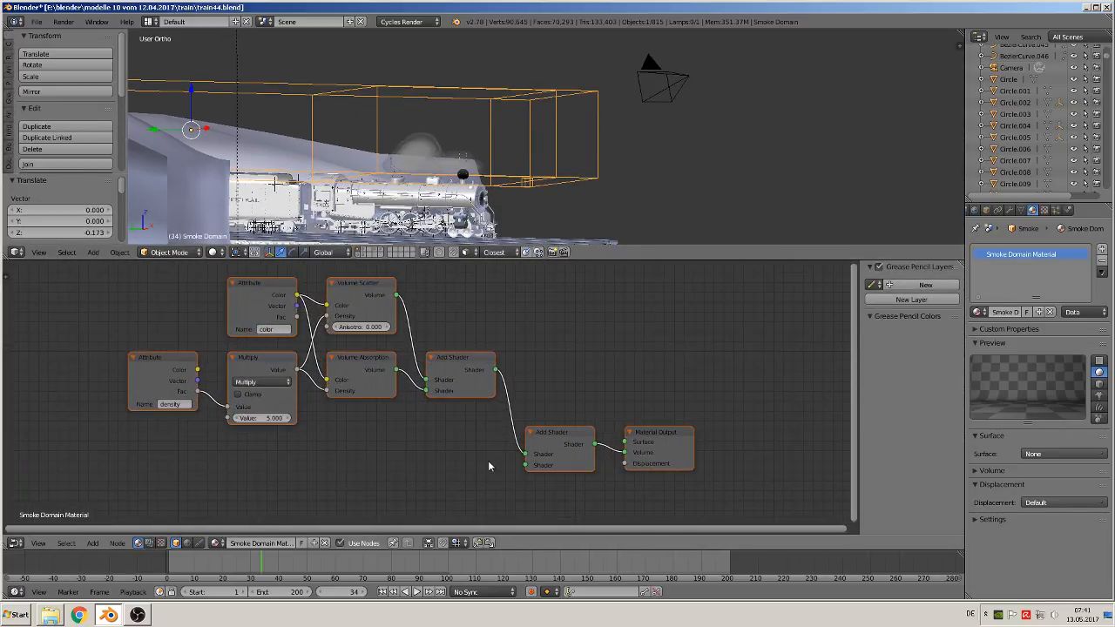
scroll(489, 466, down, 1)
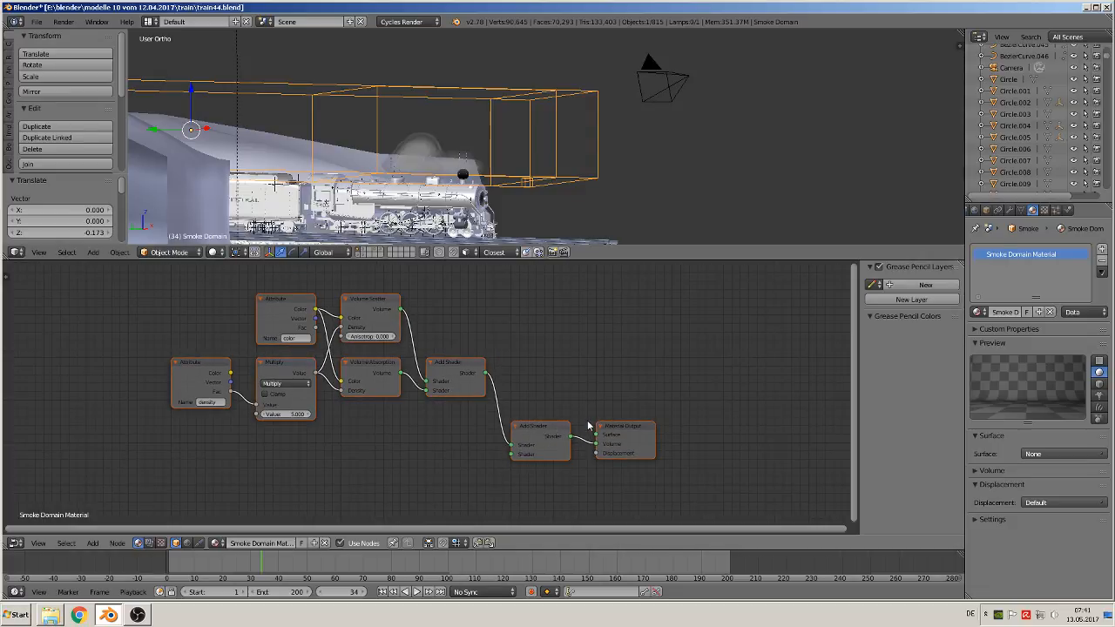
ctrl+right_drag(586, 424, 583, 462)
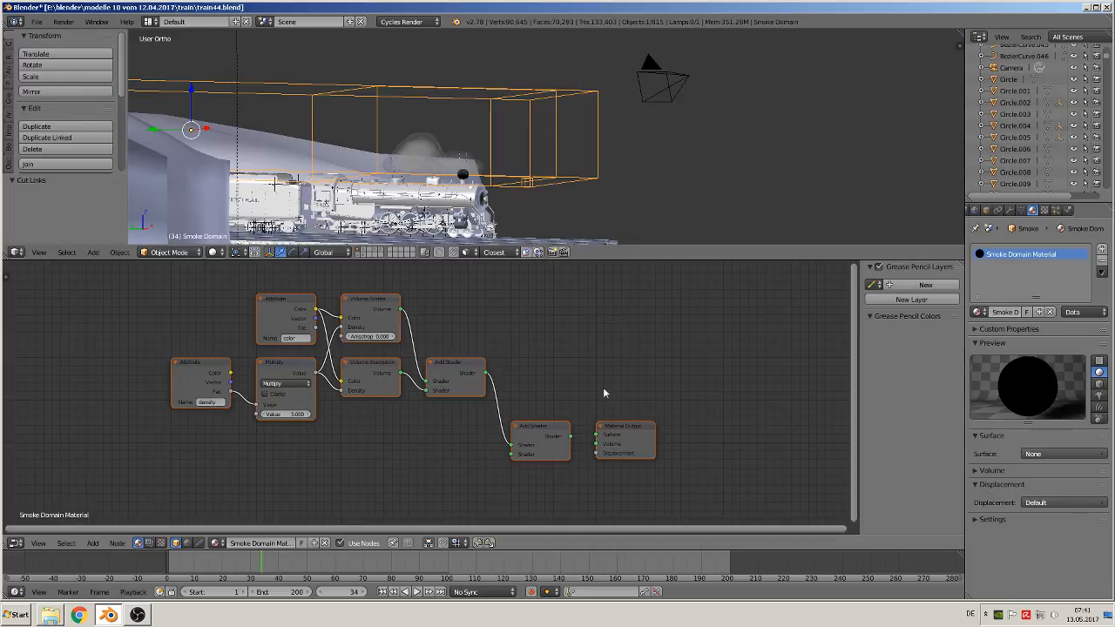
Step: Start the Screencast Keys display in the 3D viewport
key(n)
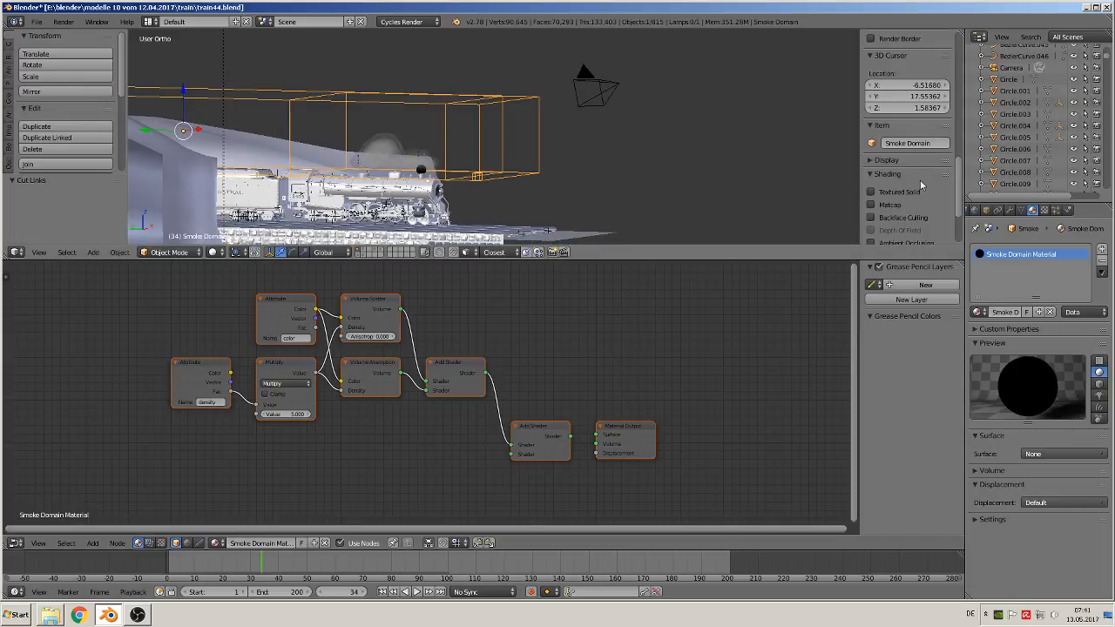
scroll(932, 191, down, 5)
click(911, 234)
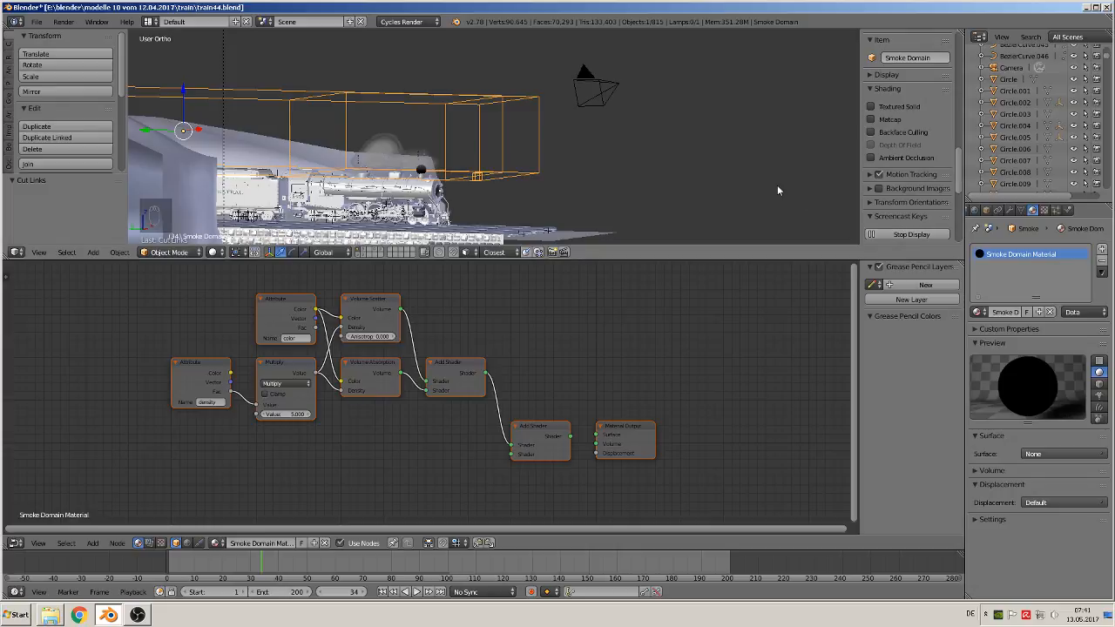
key(m)
key(n)
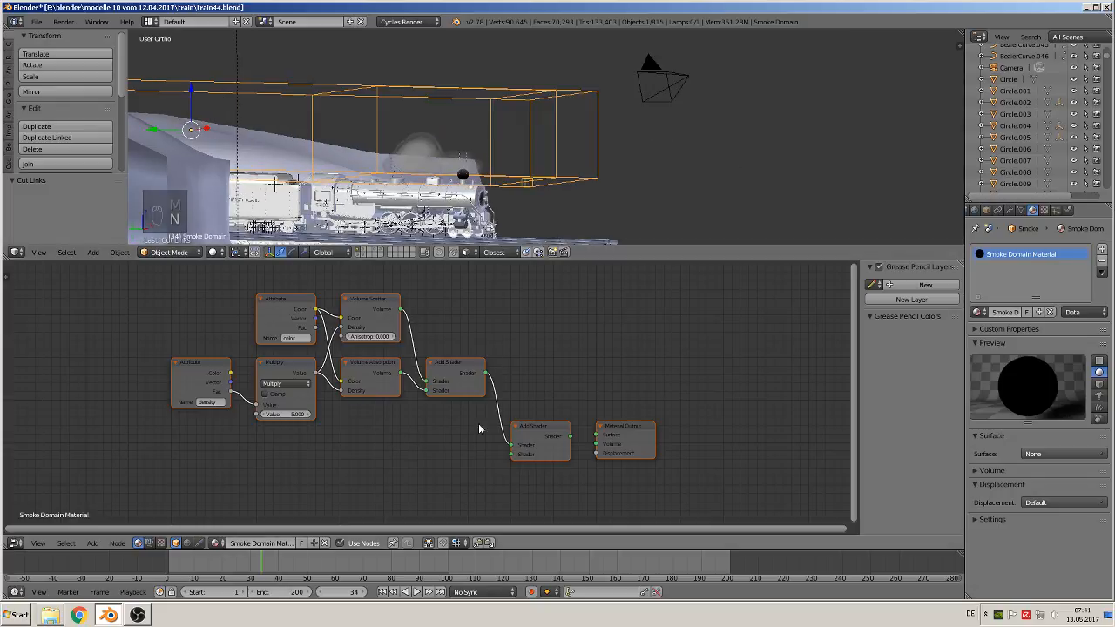
key(b)
drag(541, 482, 181, 284)
key(x)
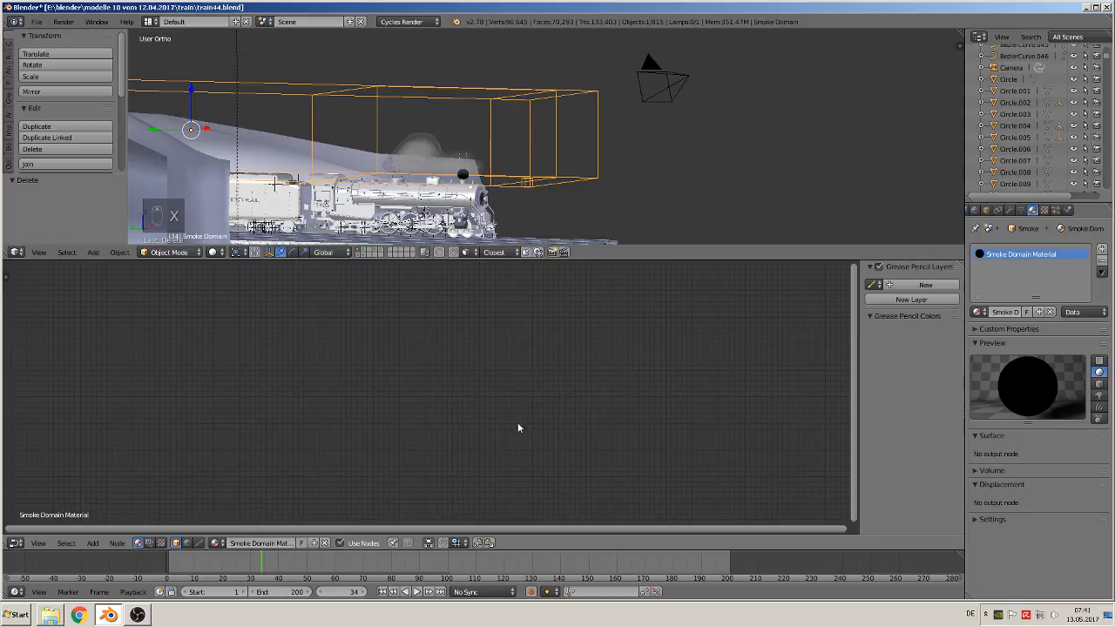
key(ctrl+z)
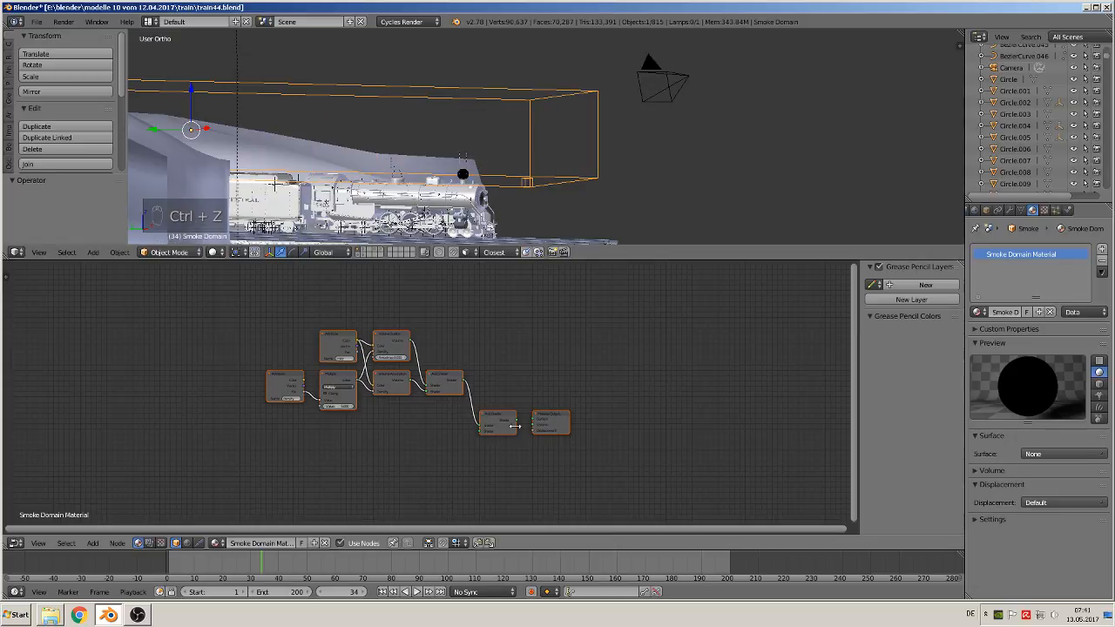
Step: Separate the Material Output node from the others, delete all other nodes of the smoke domain material, and reposition the output node
drag(547, 418, 633, 410)
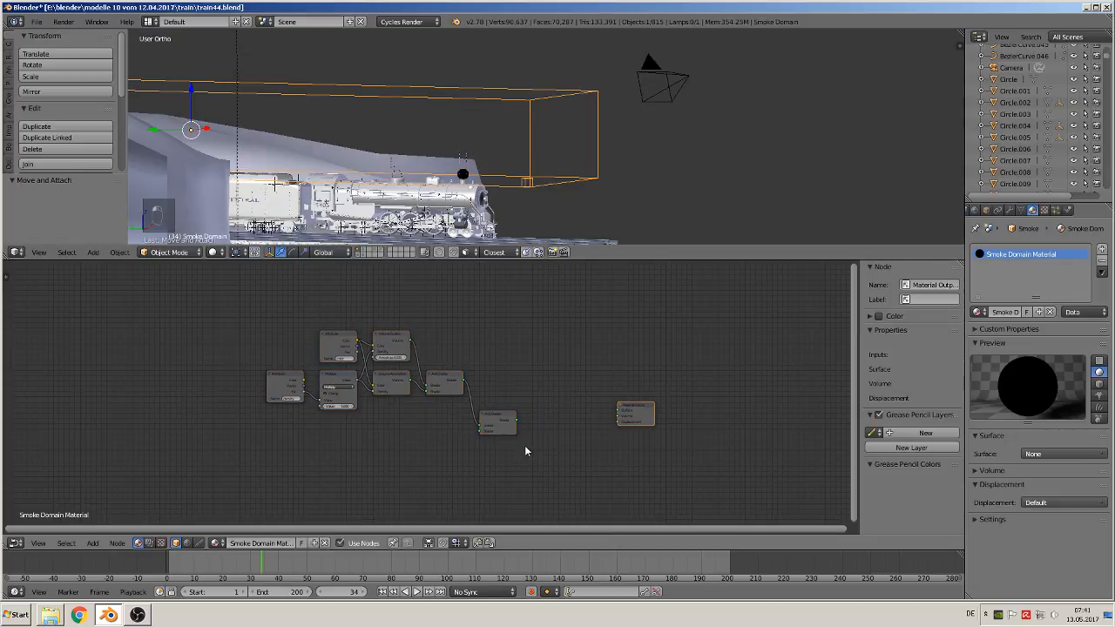
key(a)
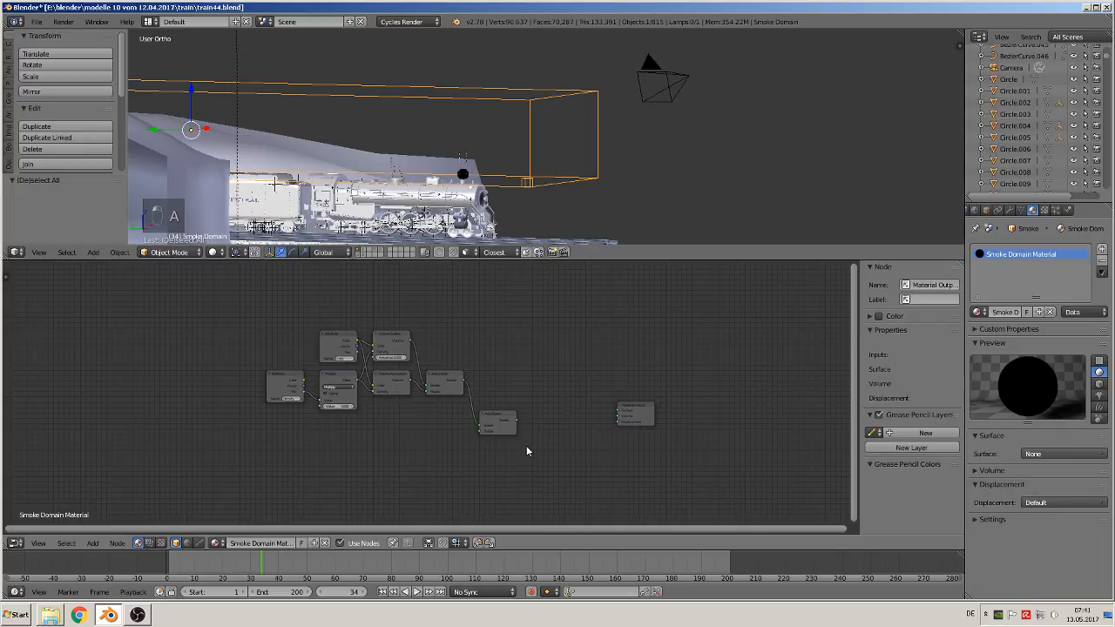
key(b)
drag(527, 445, 216, 300)
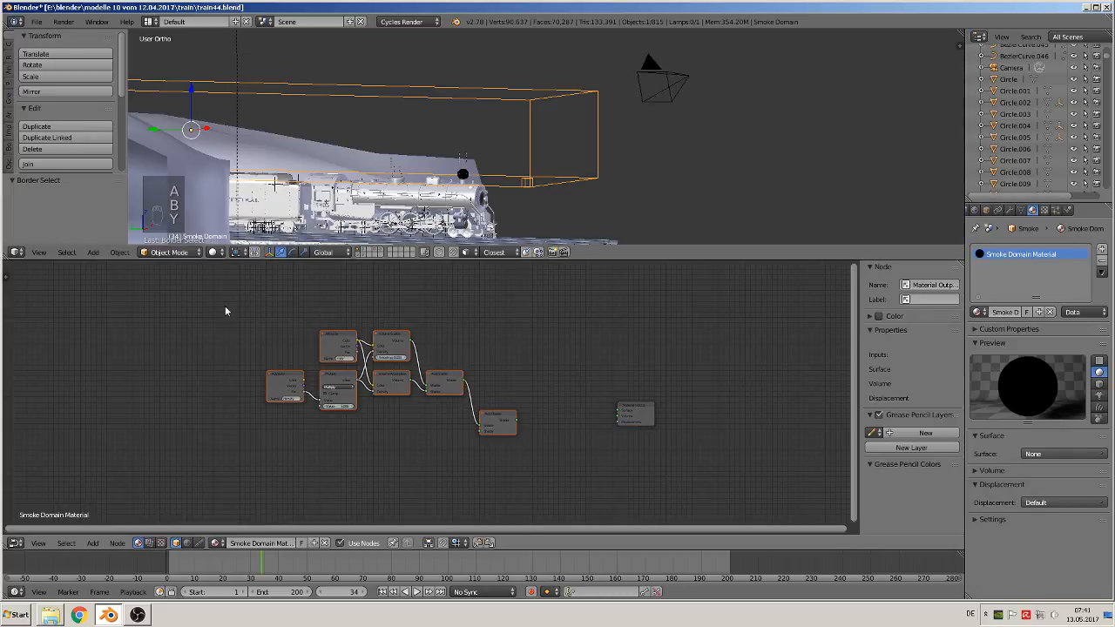
key(x)
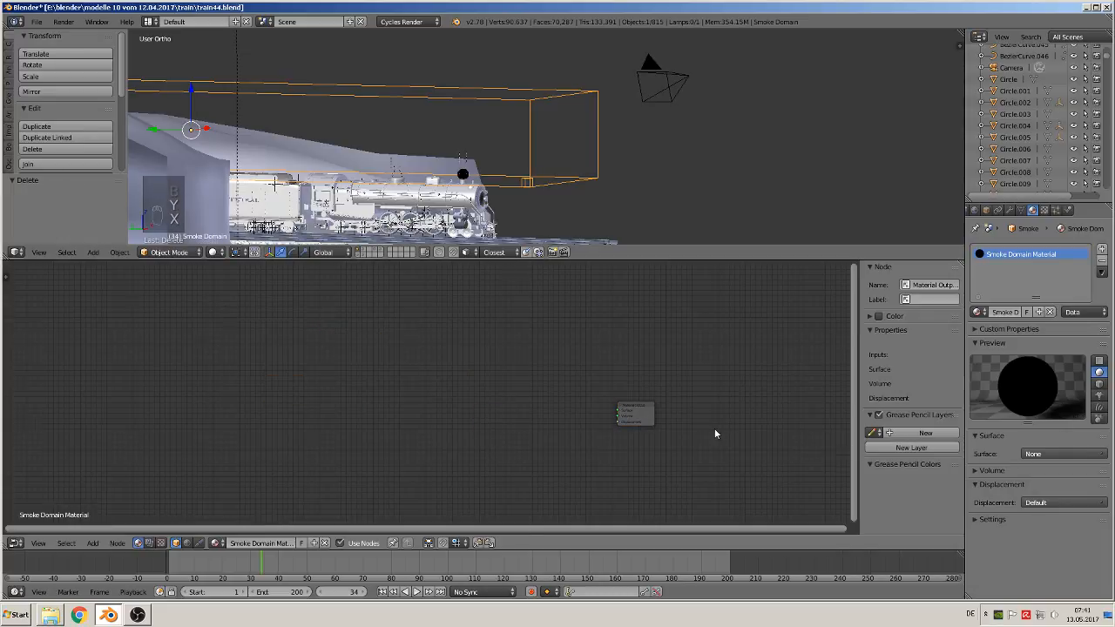
scroll(716, 442, up, 4)
middle_drag(724, 442, 508, 378)
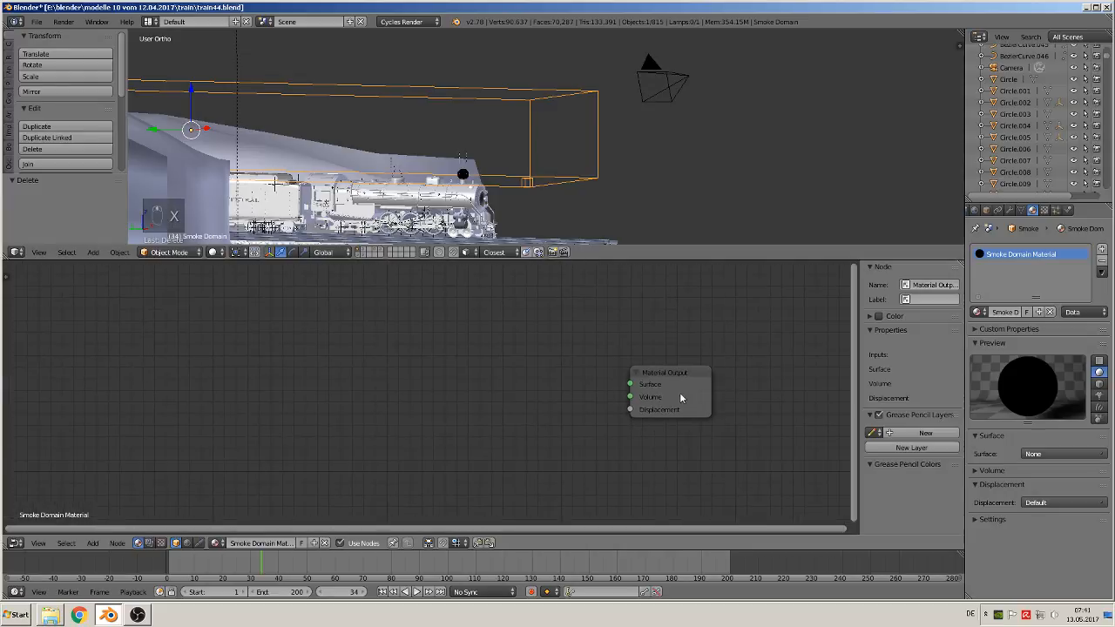
drag(694, 369, 641, 362)
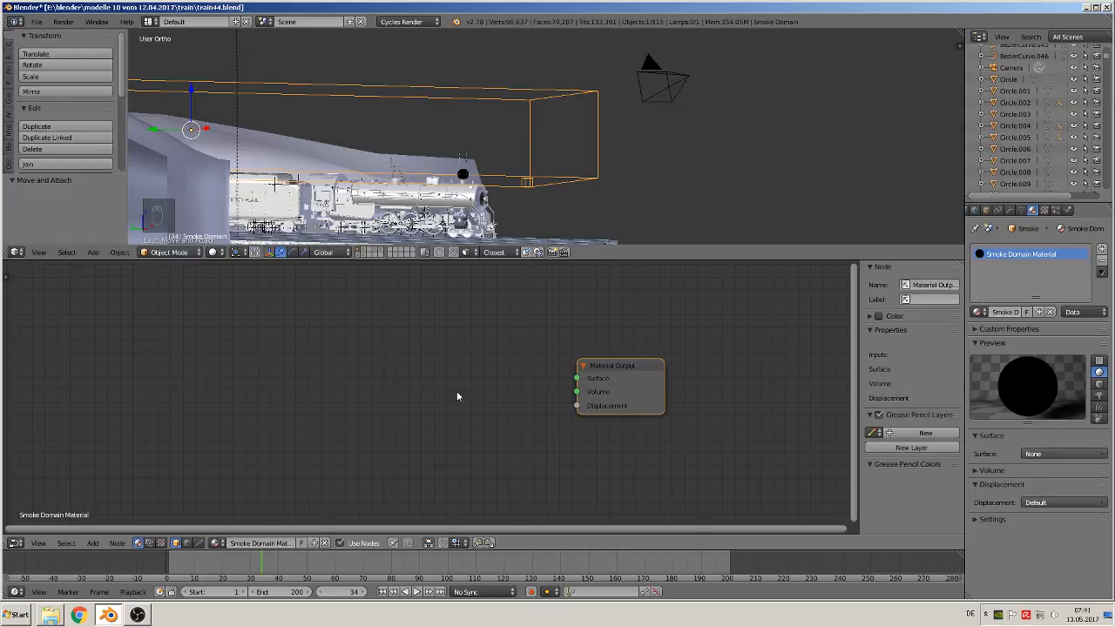
Step: Add a Volume Scatter shader node to the left of the Material Output node
click(92, 543)
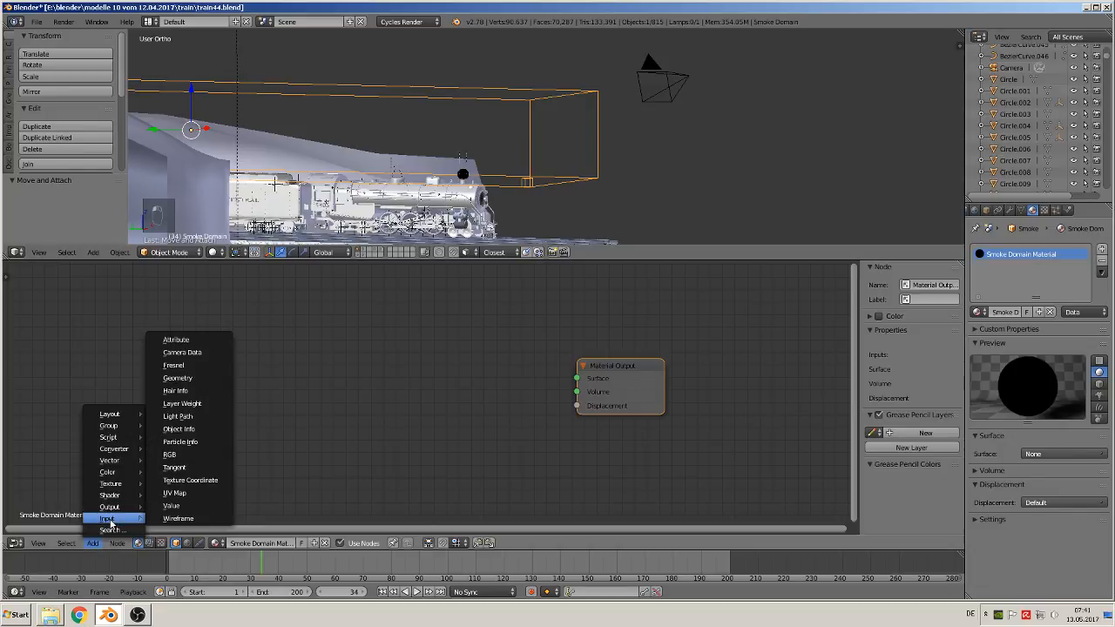
mouse_move(113, 495)
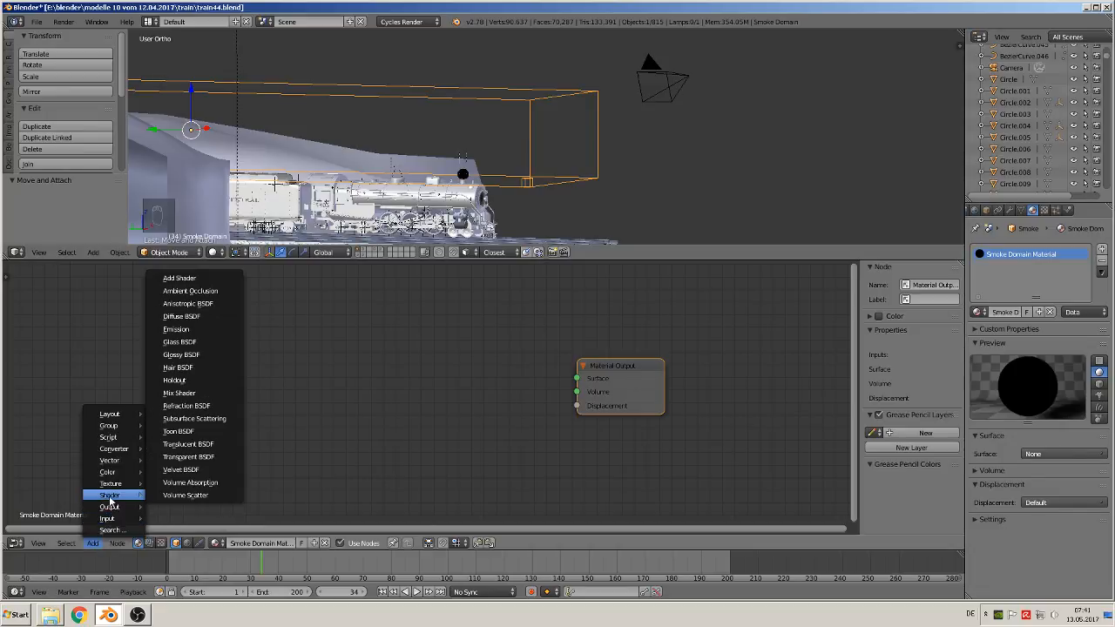
click(198, 495)
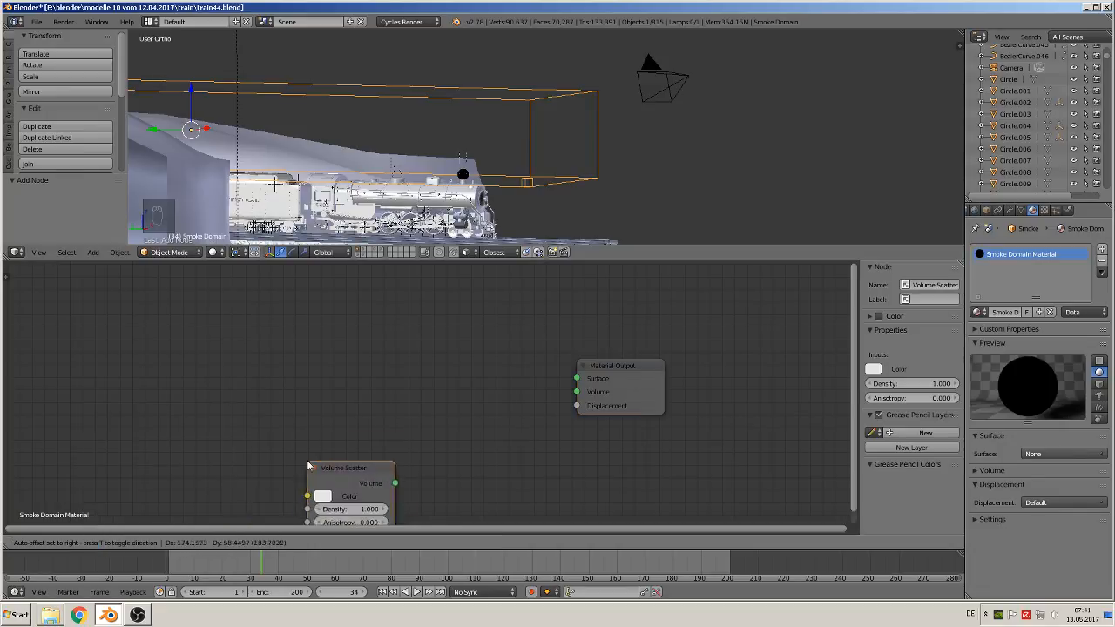
click(345, 336)
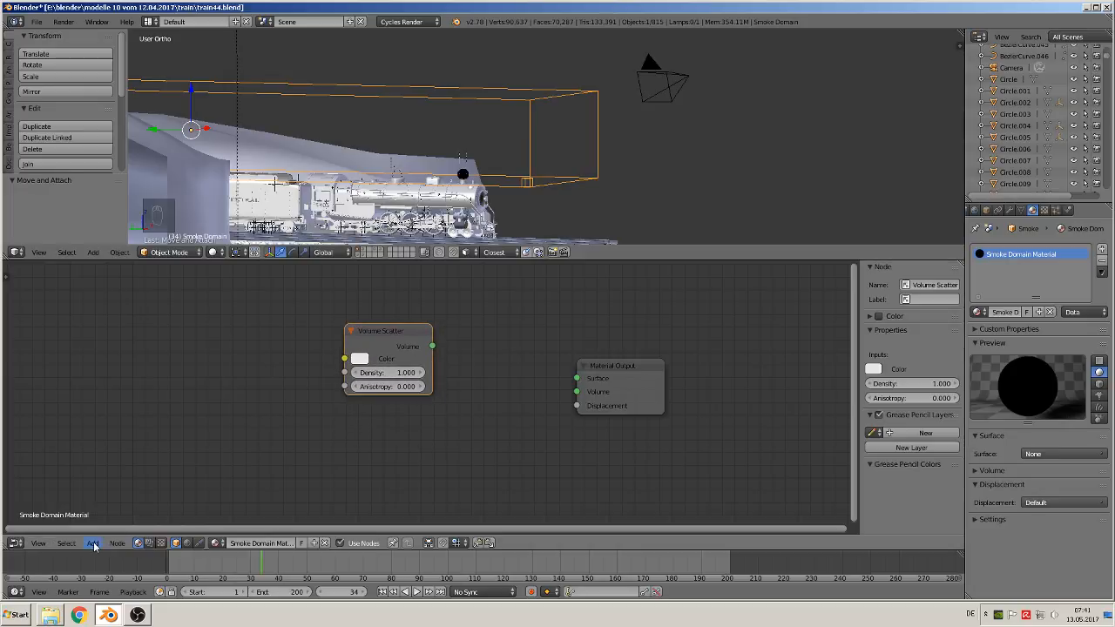
Step: Add a Volume Absorption shader node directly below the Volume Scatter node
click(94, 544)
mouse_move(116, 519)
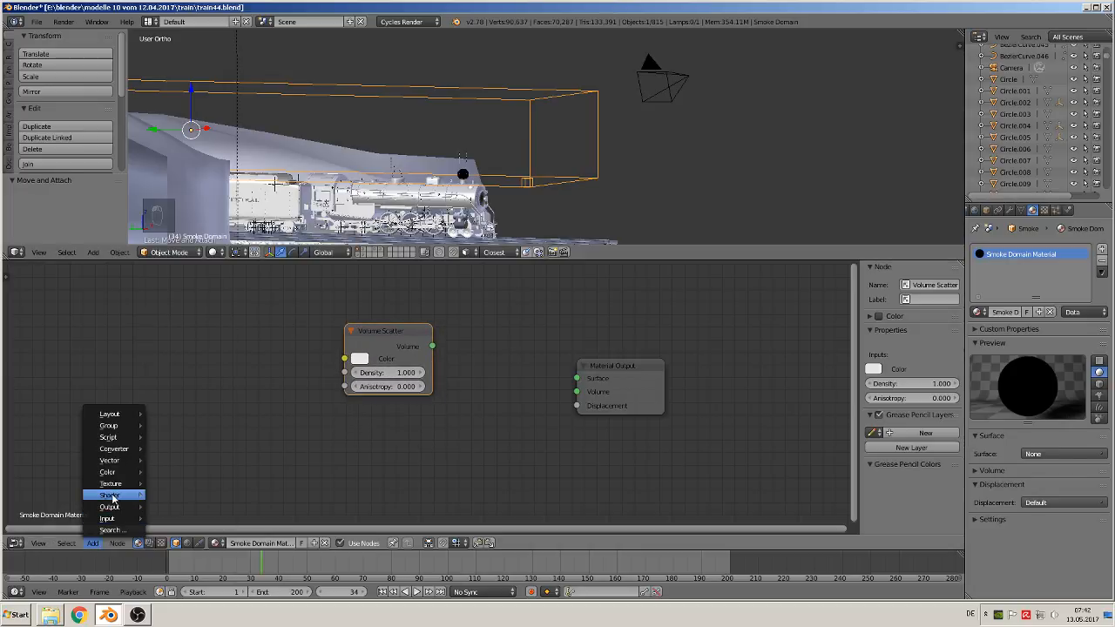
mouse_move(122, 494)
click(199, 481)
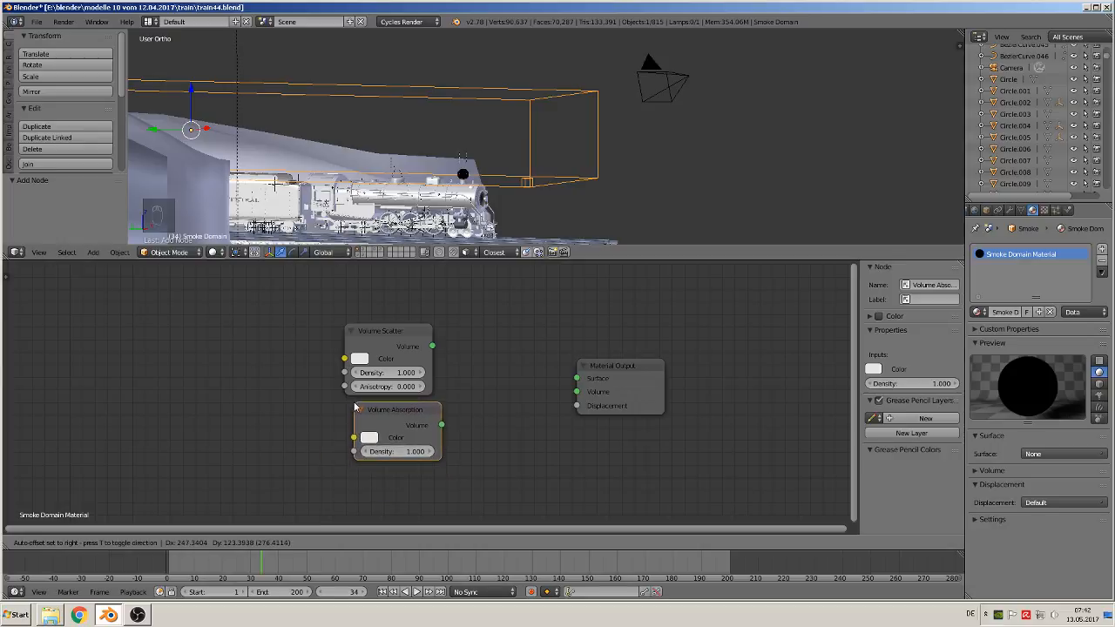
click(347, 408)
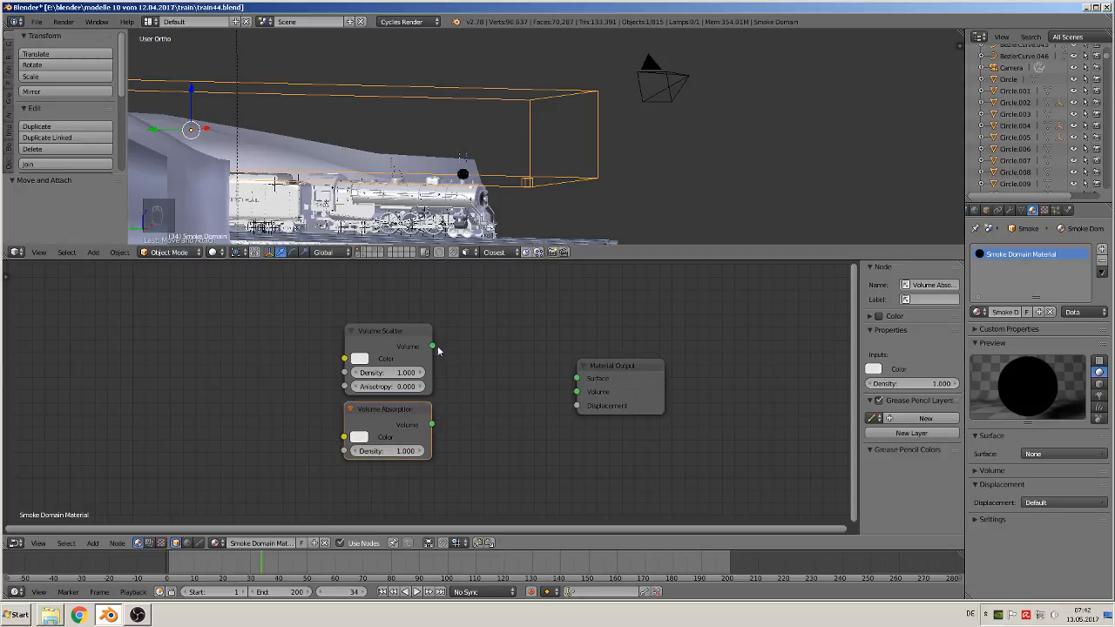
Step: Try both volume shaders on the Material Output's Volume input, leave Volume Scatter linked, and move the output node farther right
drag(433, 347, 577, 391)
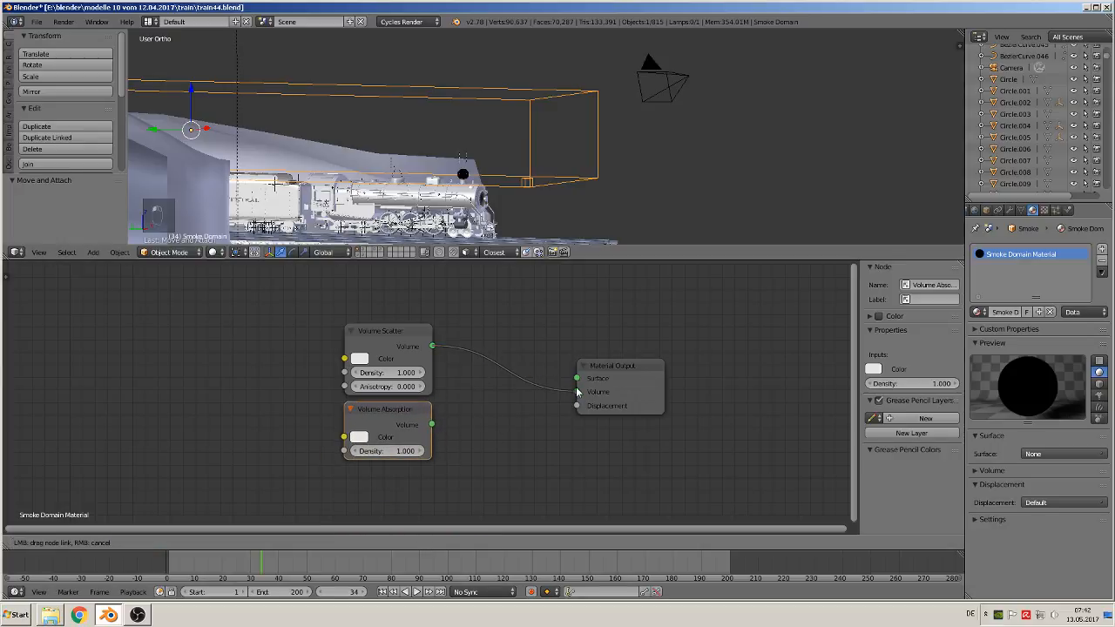
drag(433, 425, 590, 393)
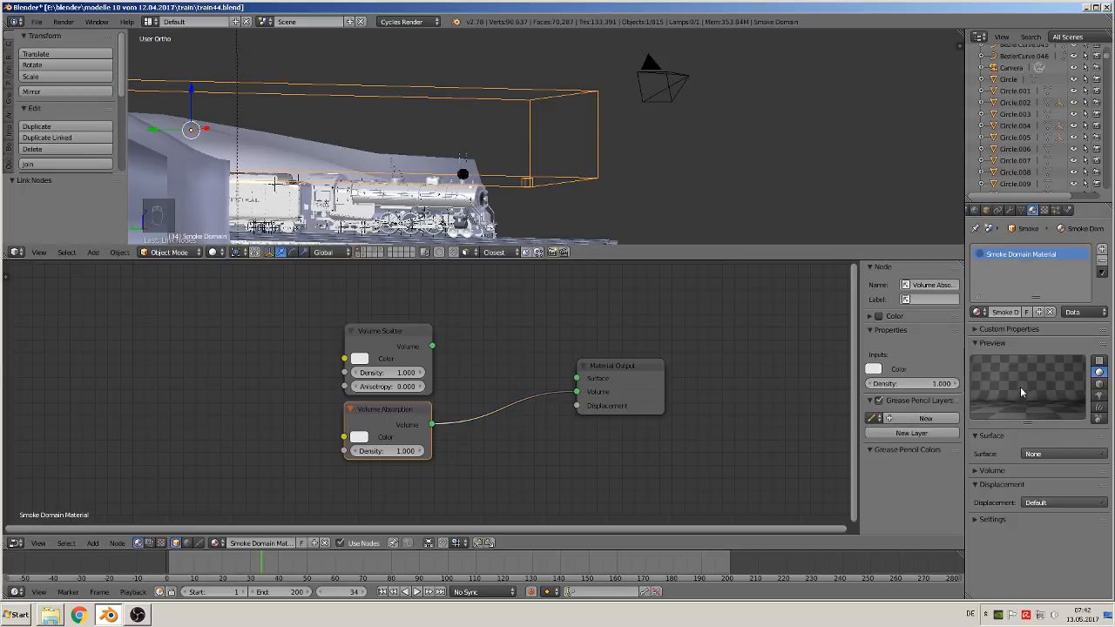
drag(433, 347, 576, 392)
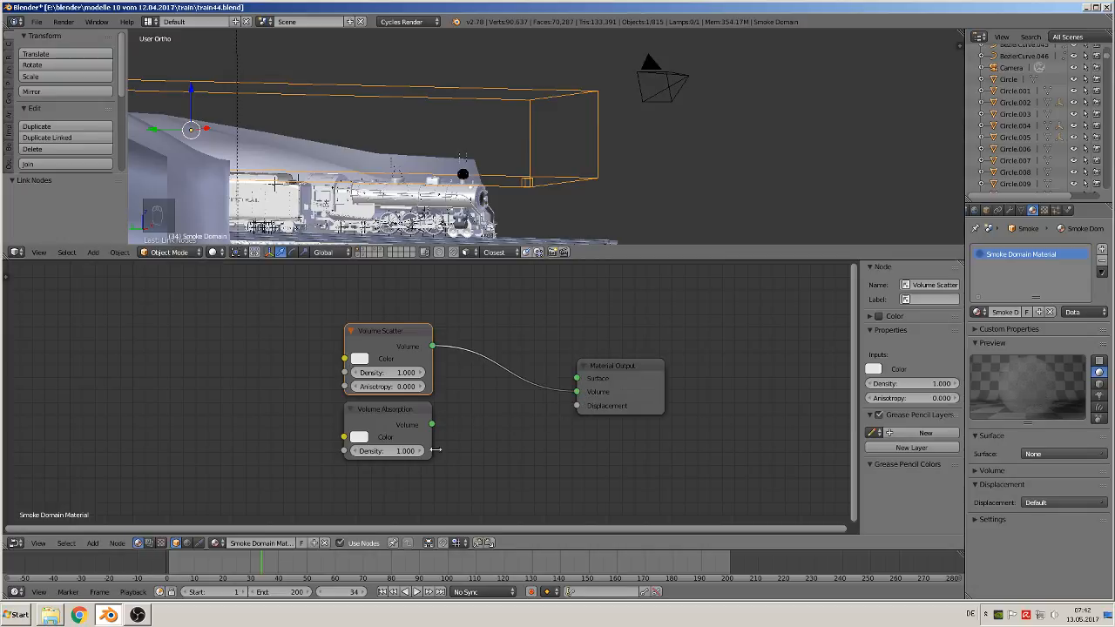
drag(610, 365, 694, 376)
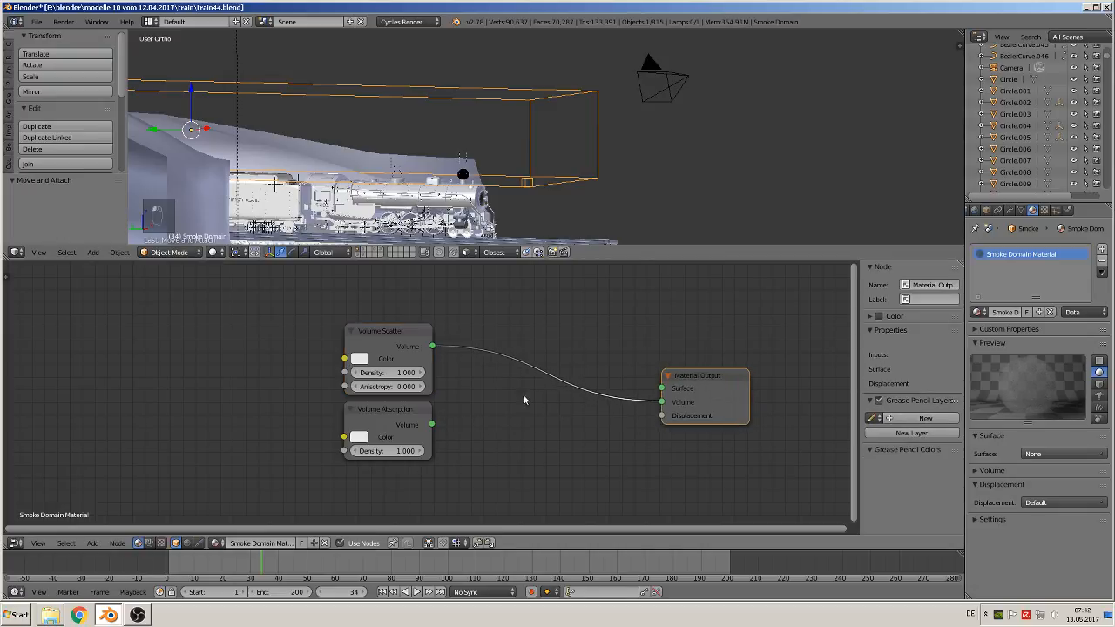
Step: Insert an Add Shader node between Volume Scatter and Material Output, and link Volume Absorption to its second Shader input
click(92, 543)
mouse_move(106, 519)
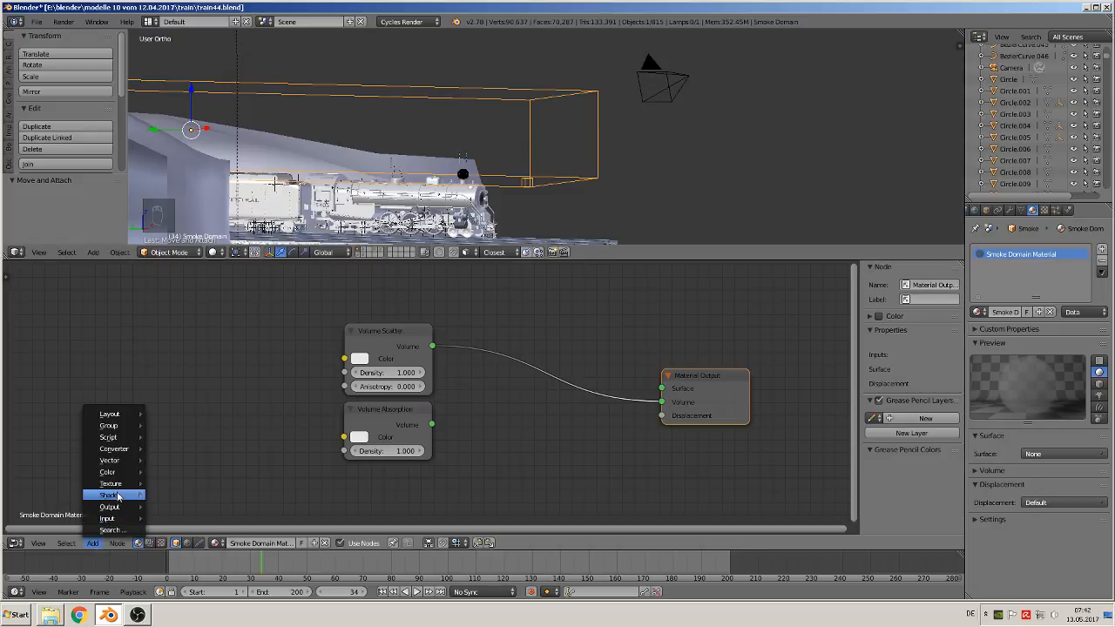
mouse_move(117, 496)
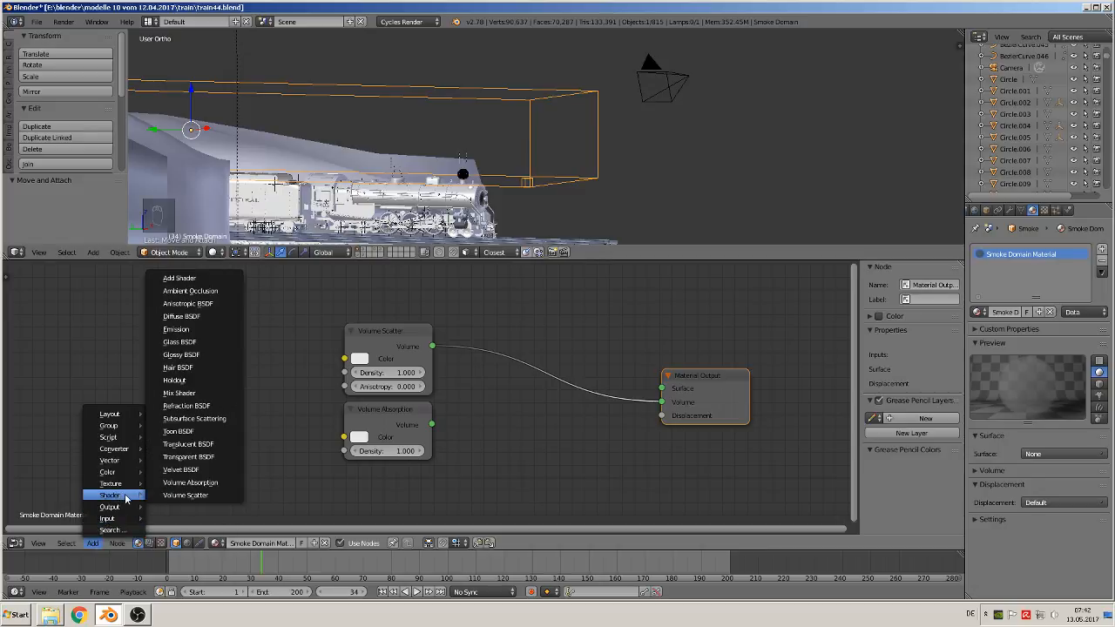
click(205, 280)
click(506, 366)
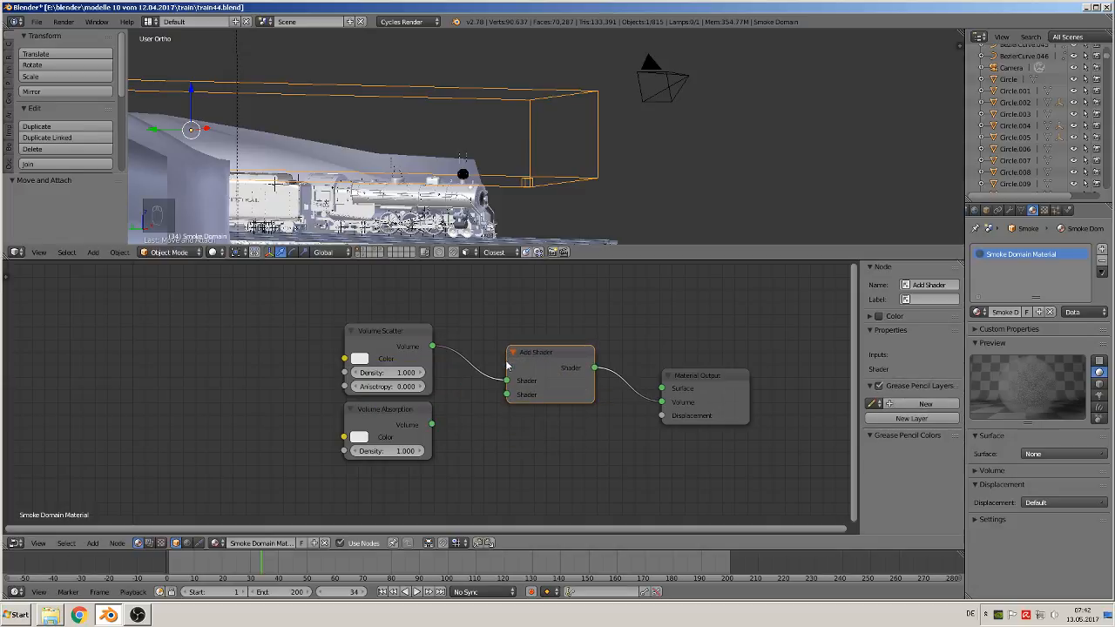
drag(431, 425, 505, 396)
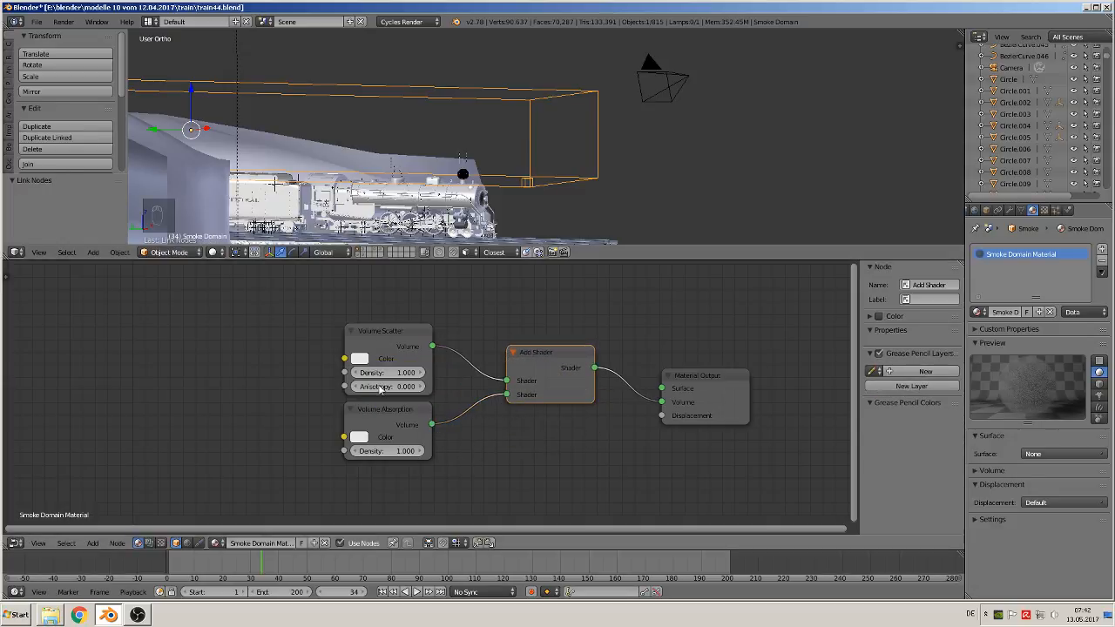
Step: Play the smoke animation and stop it at frame 182
middle_drag(490, 477, 621, 473)
scroll(615, 474, down, 1)
scroll(612, 470, up, 1)
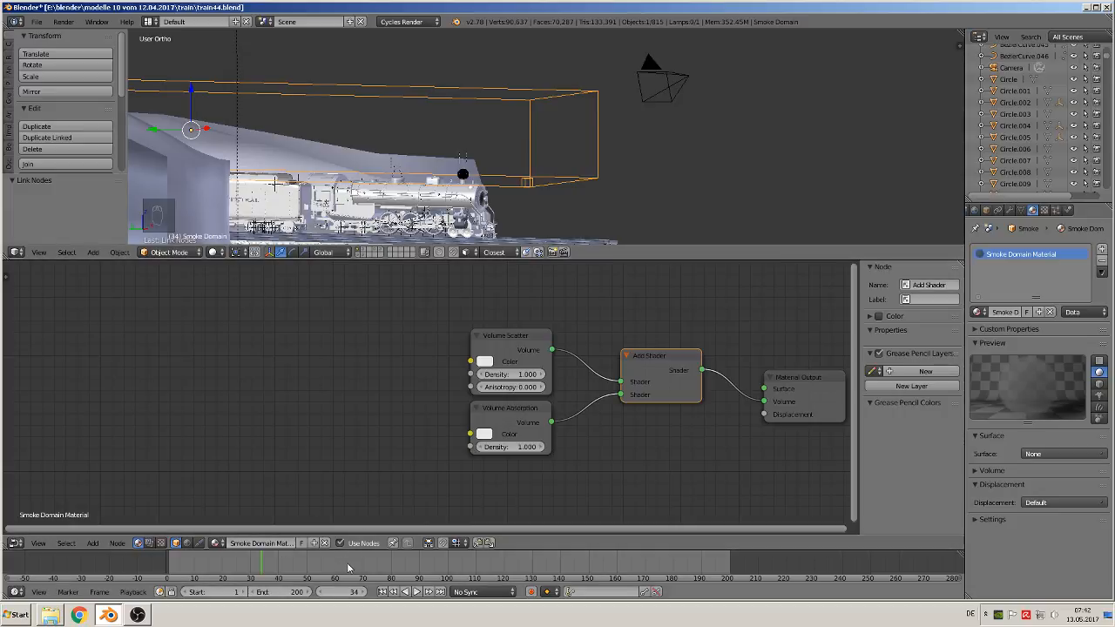
click(417, 593)
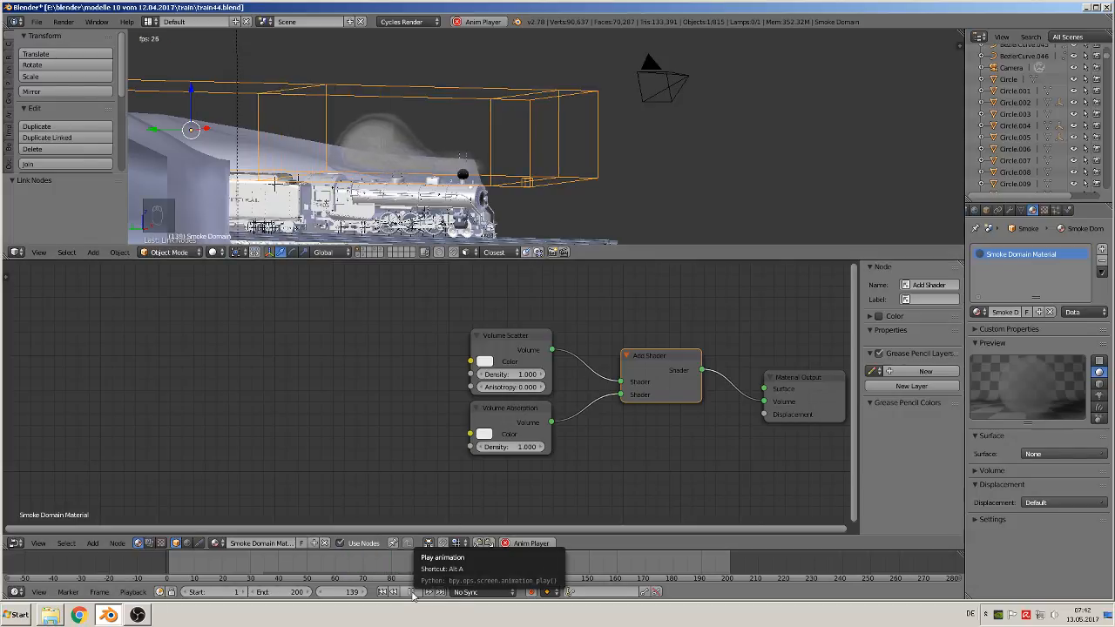
click(410, 593)
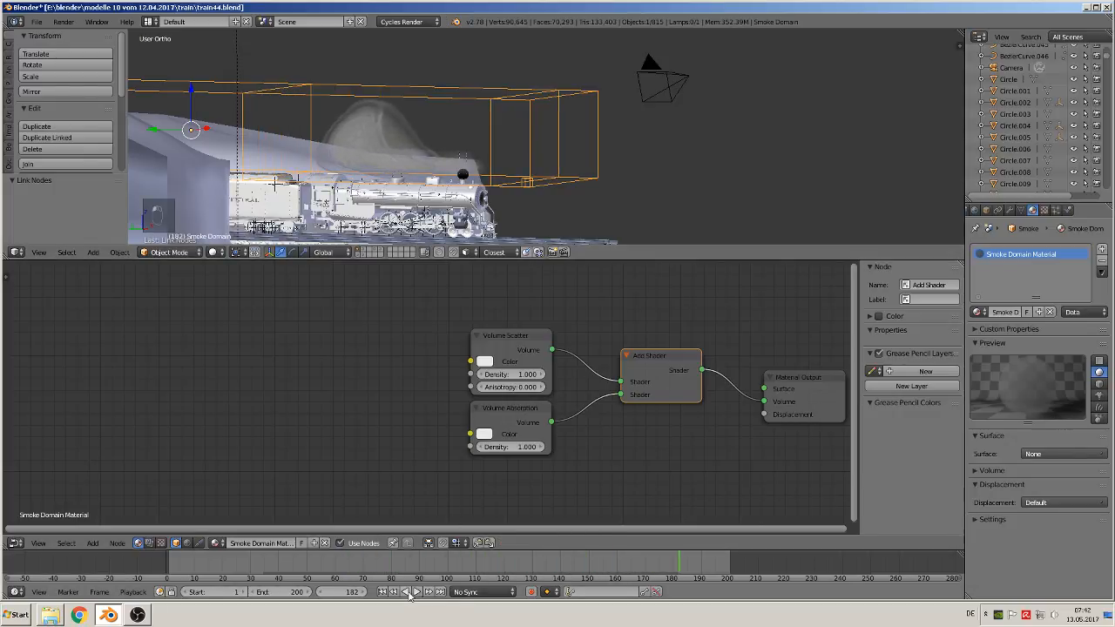
Step: Preview the smoke domain with Rendered viewport shading, and return the viewport to Solid shading
click(214, 252)
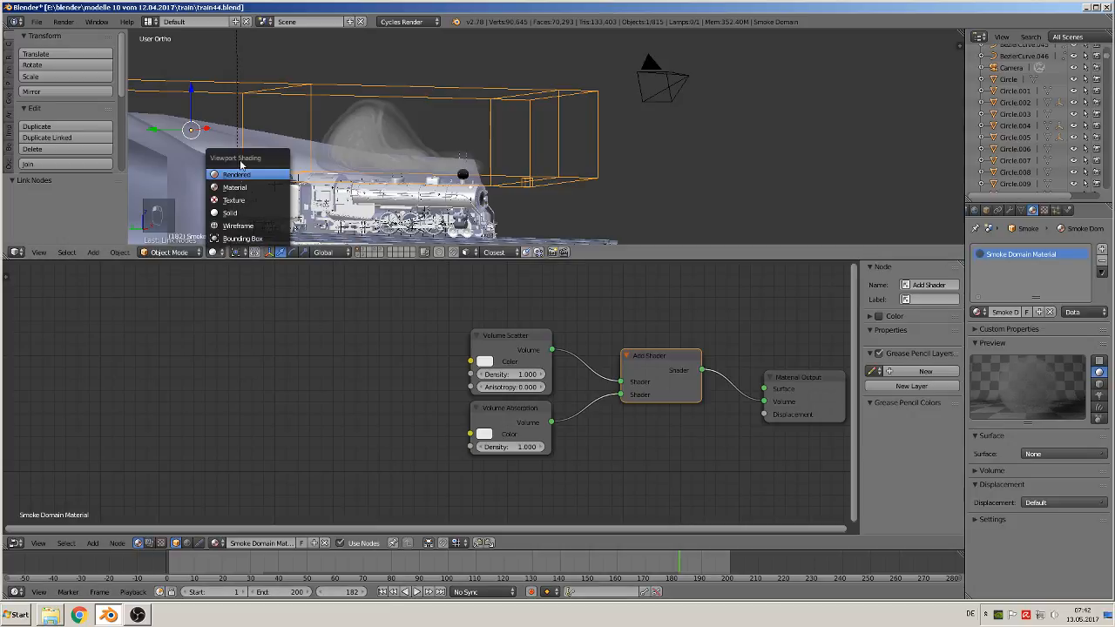
click(236, 175)
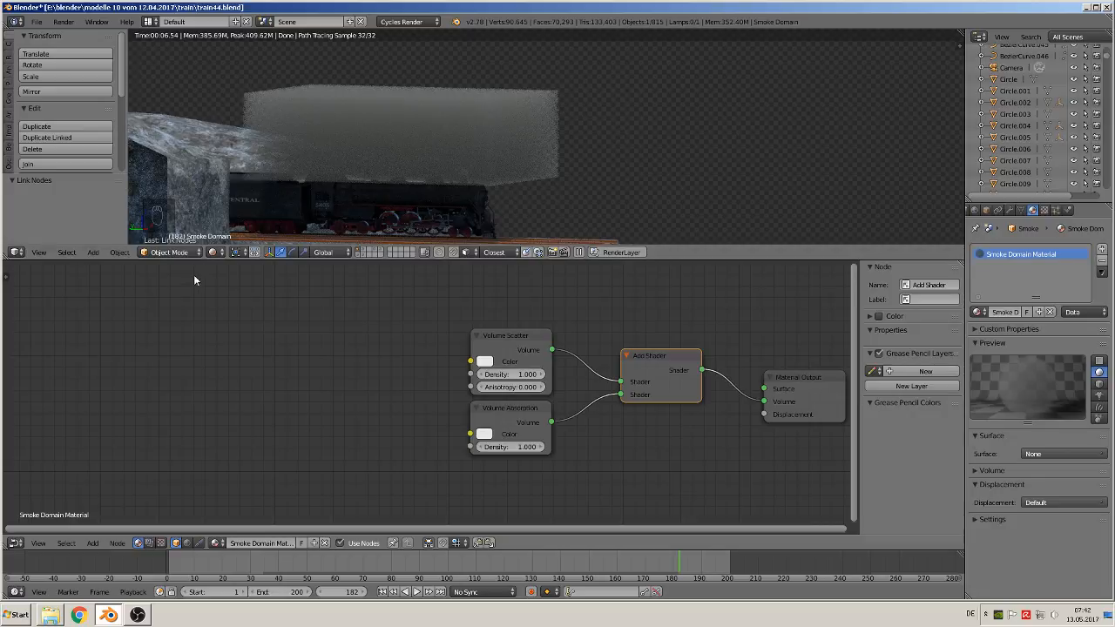
click(215, 252)
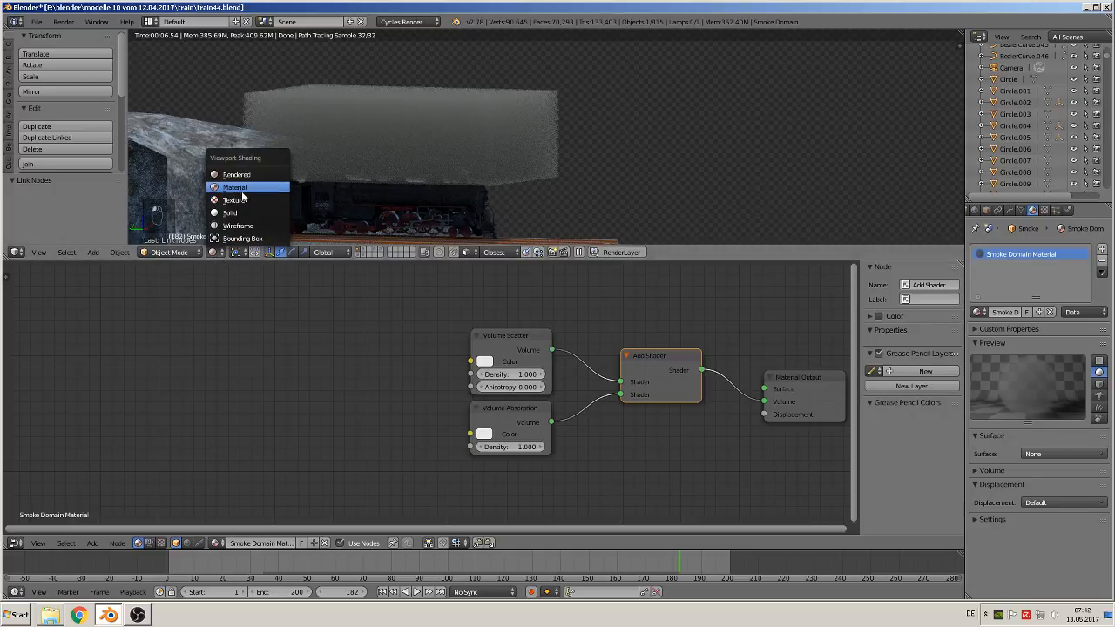
click(232, 214)
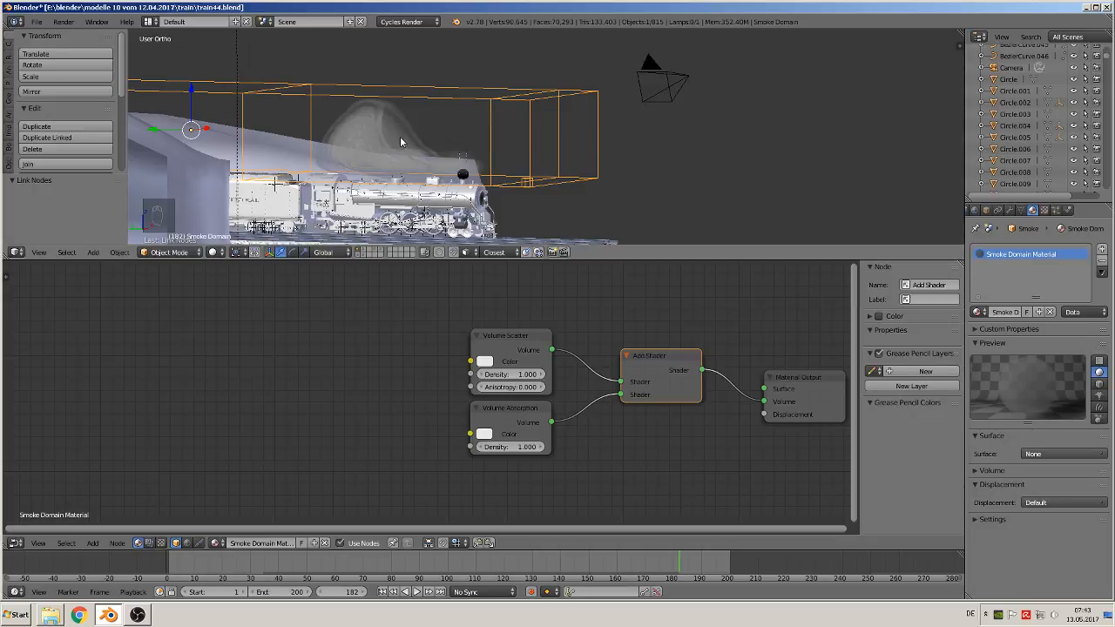
Step: Add an Attribute node named density and link its Fac output to the Density inputs of Volume Scatter and Volume Absorption
click(94, 542)
mouse_move(114, 521)
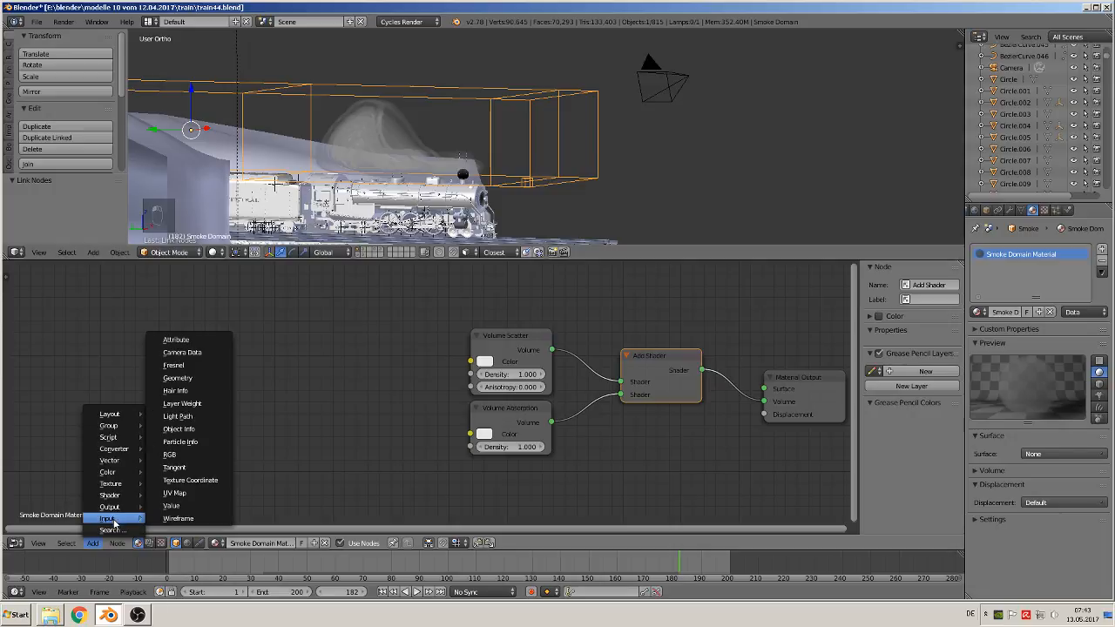
click(172, 339)
click(197, 438)
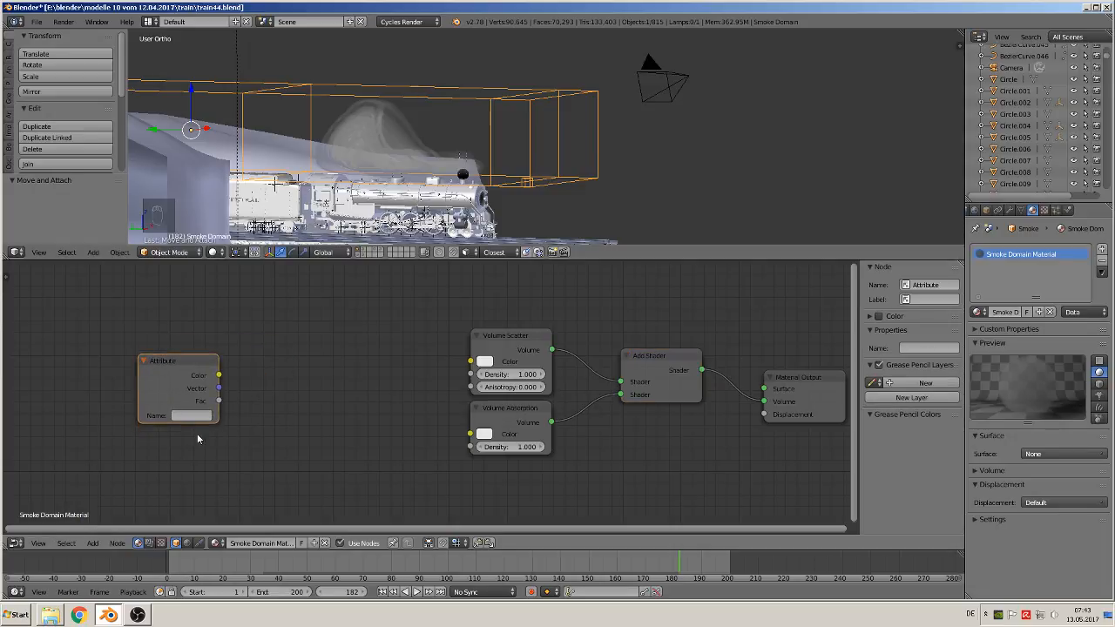
click(187, 416)
text(density)
key(Return)
drag(218, 400, 478, 374)
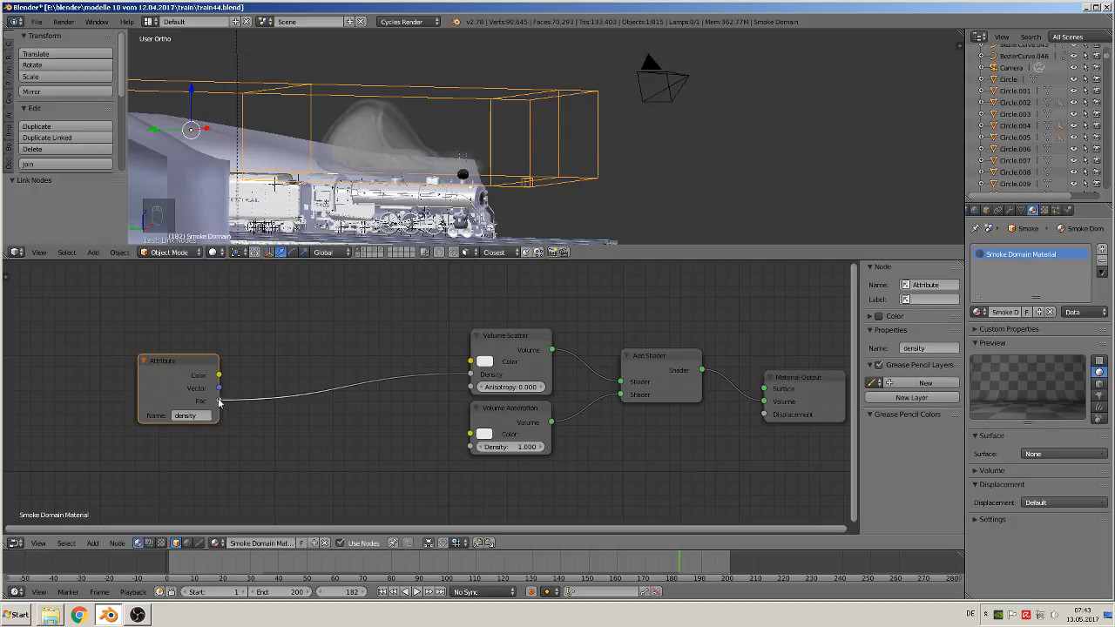
drag(219, 401, 480, 448)
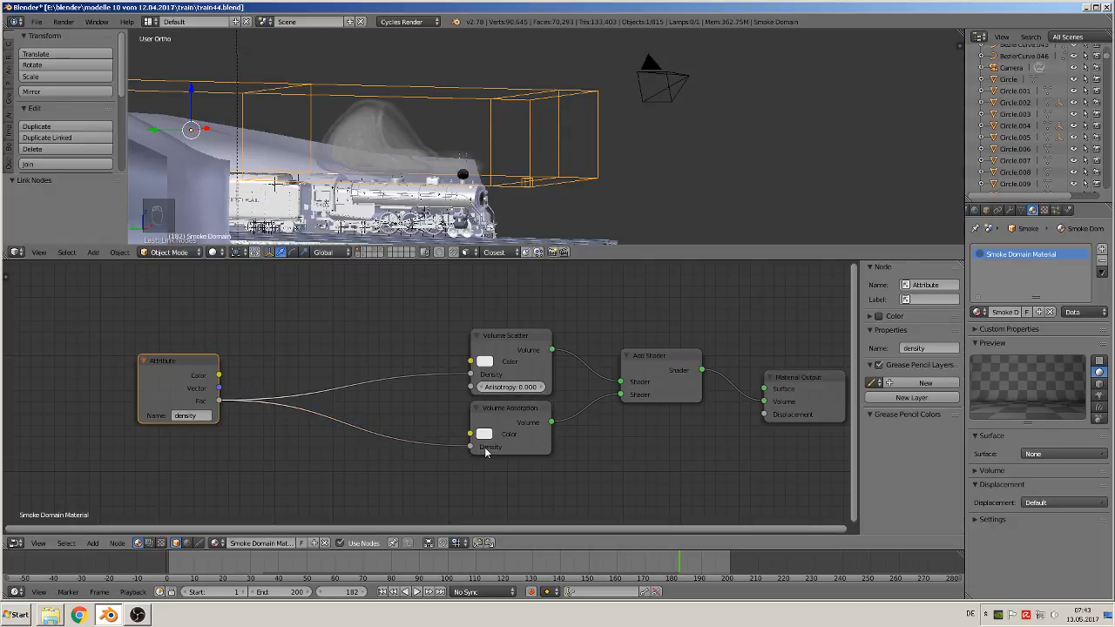
Step: Preview the density-driven smoke with Rendered viewport shading, and switch the viewport to Material shading
click(218, 252)
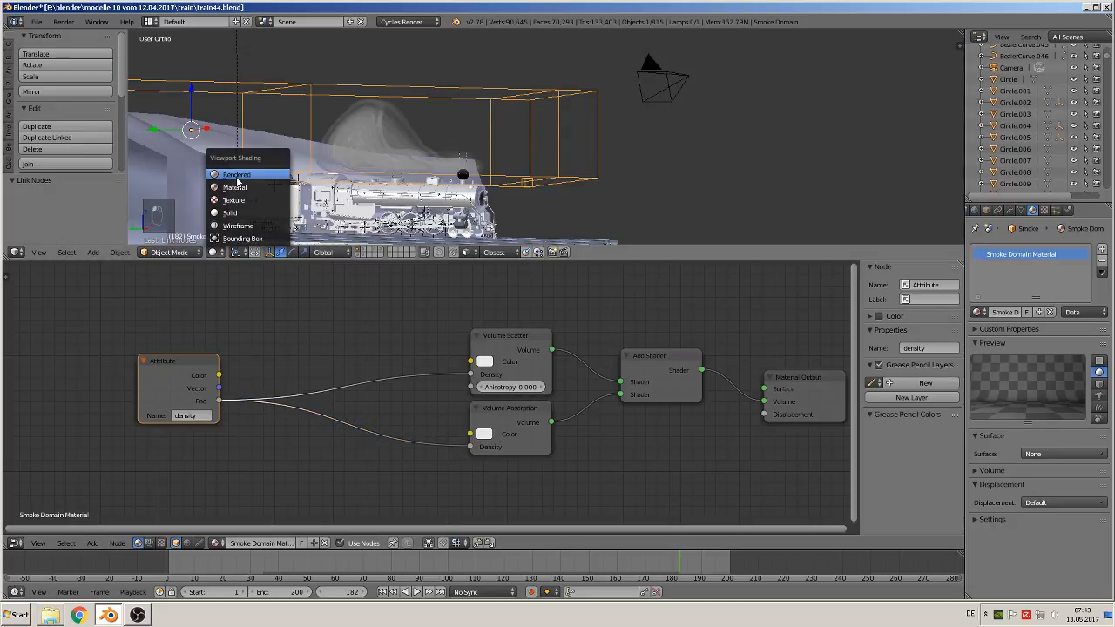
key(Return)
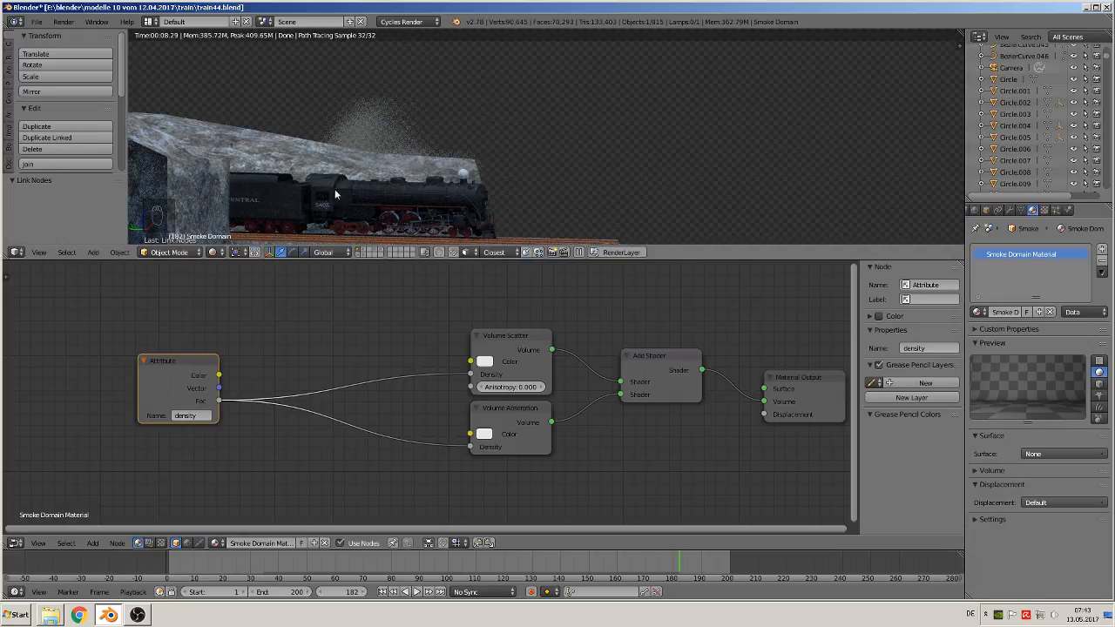
click(213, 252)
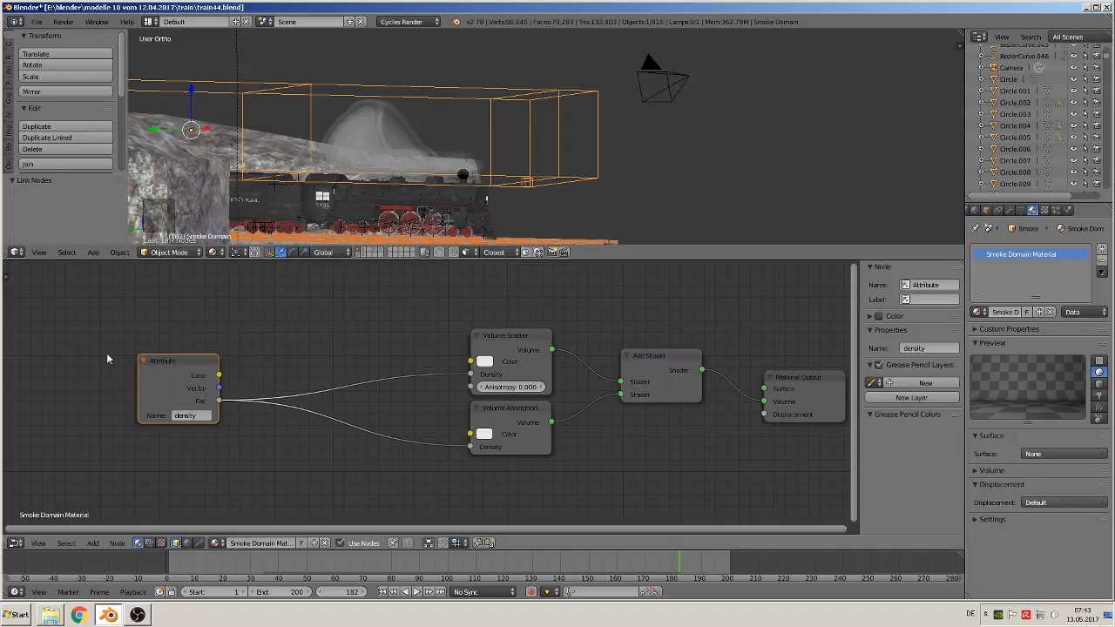
Step: Move the Attribute node farther left and insert a Bright/Contrast node into its link to Volume Scatter's Density
key(g)
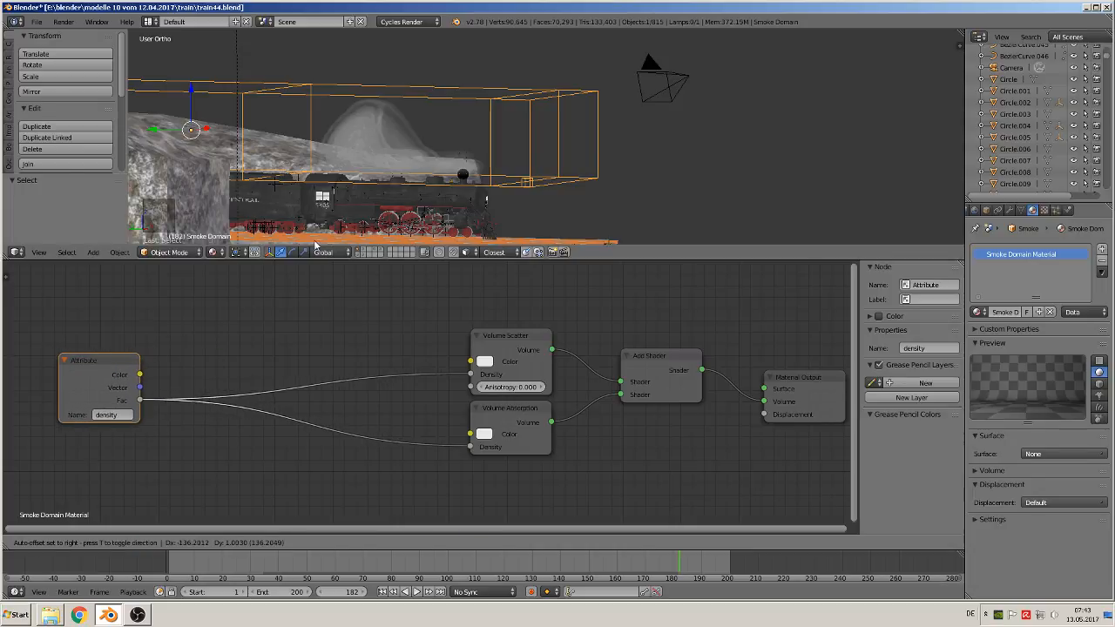
click(315, 243)
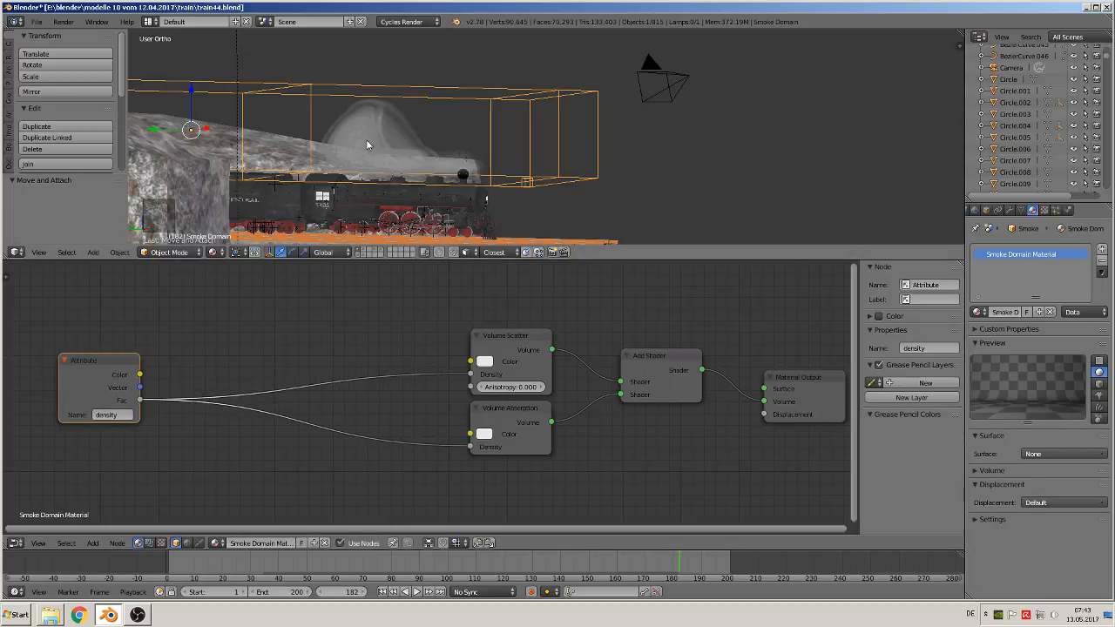
click(93, 543)
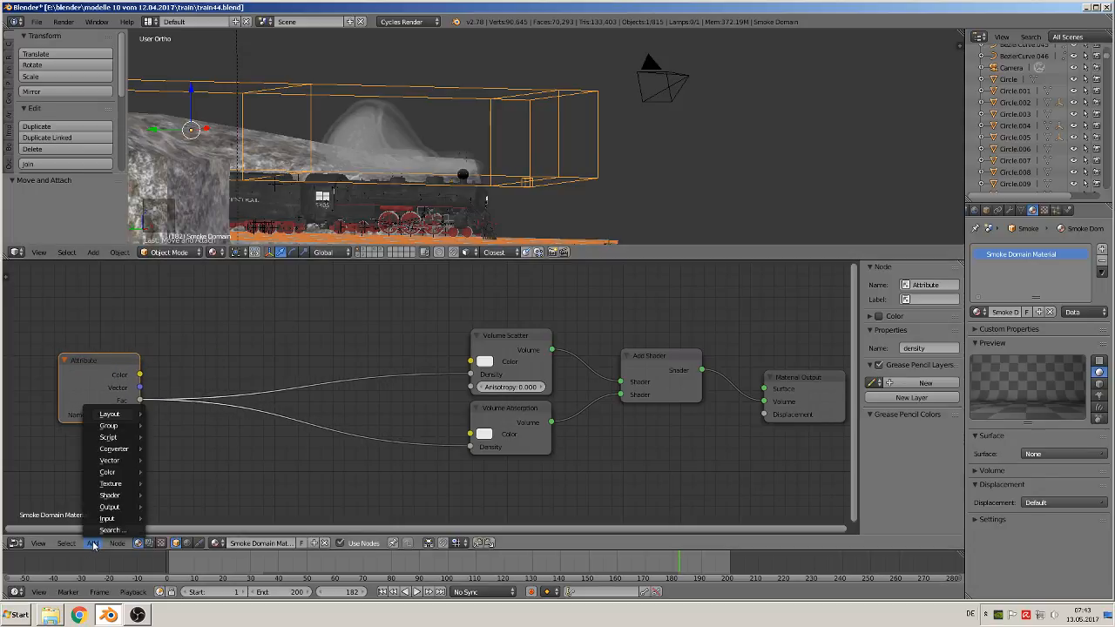
mouse_move(109, 479)
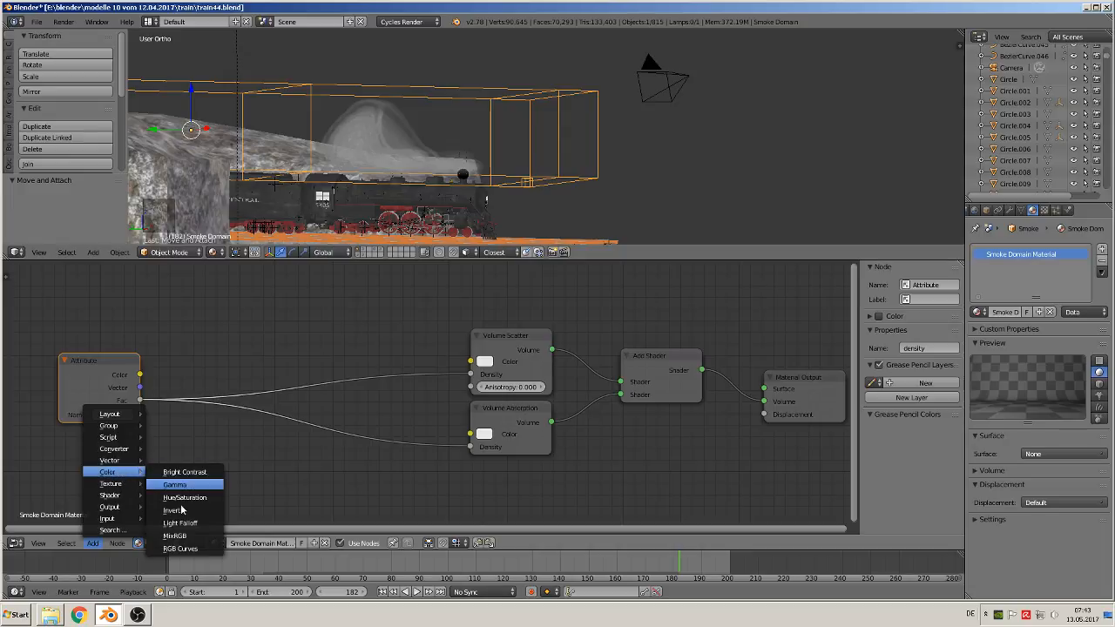
click(186, 472)
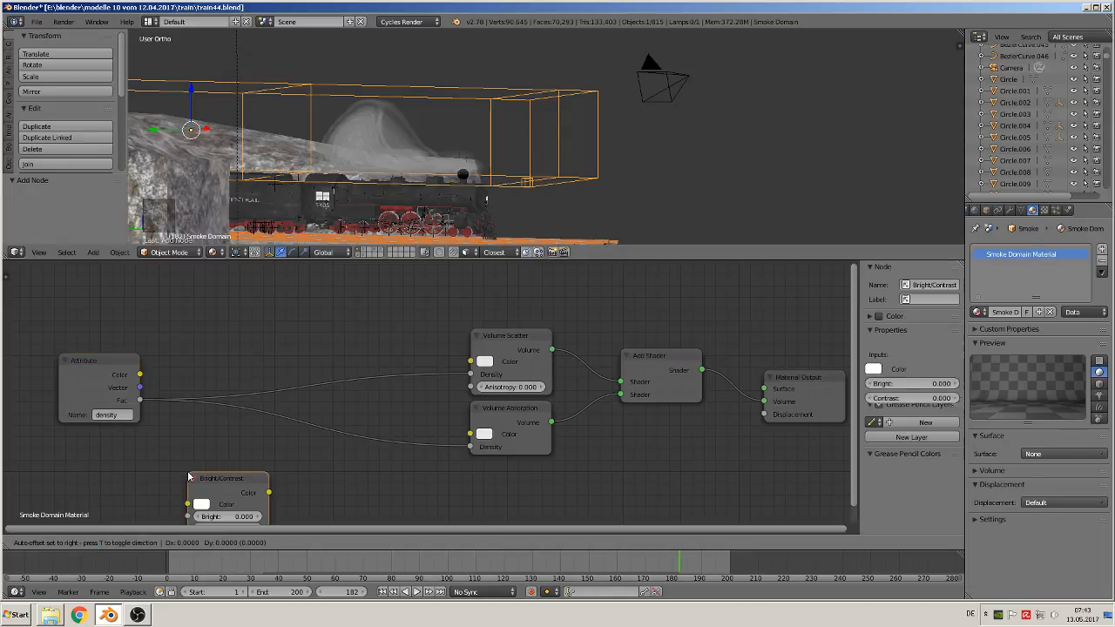
click(214, 361)
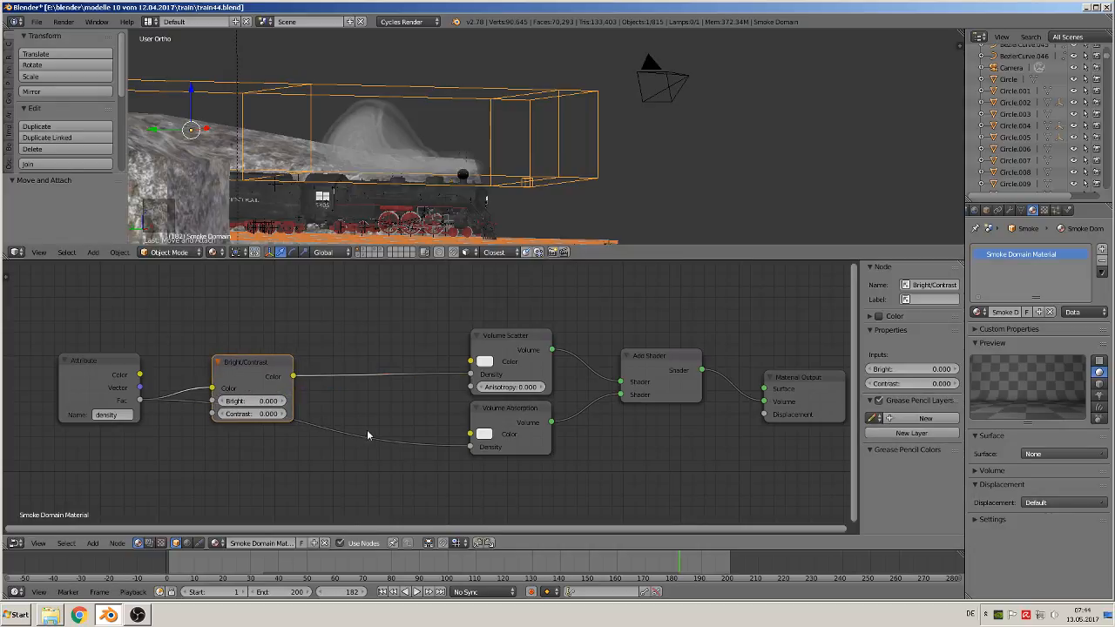
Step: Unlink Volume Absorption's Density input, and shift the Bright/Contrast node slightly left and set its contrast to 5
drag(470, 447, 273, 487)
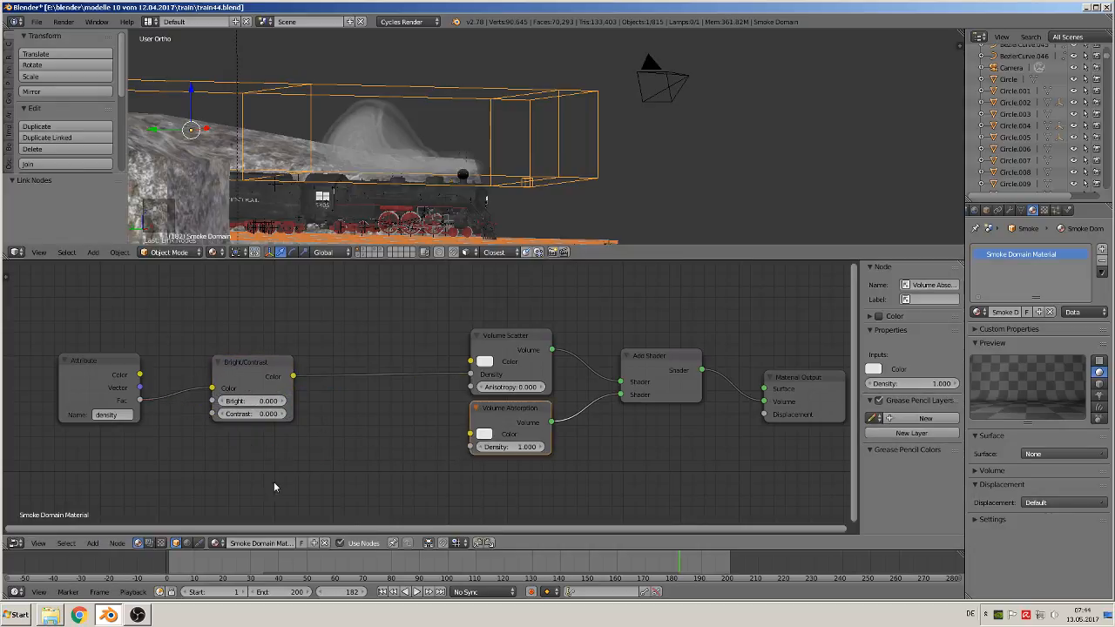
drag(241, 364, 227, 361)
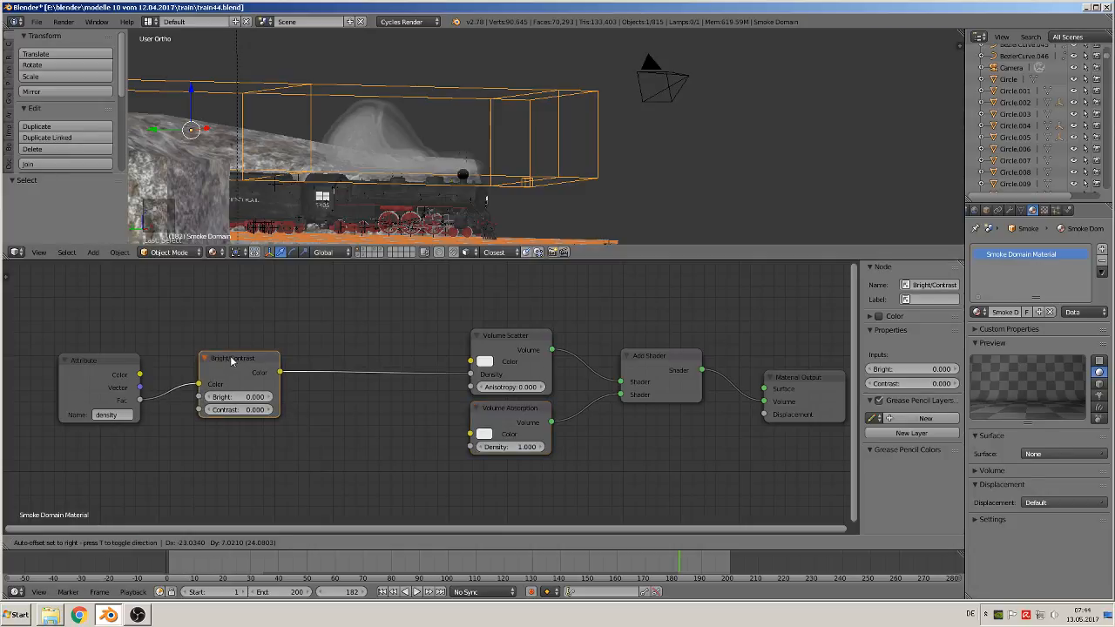
click(237, 410)
text(5)
key(Return)
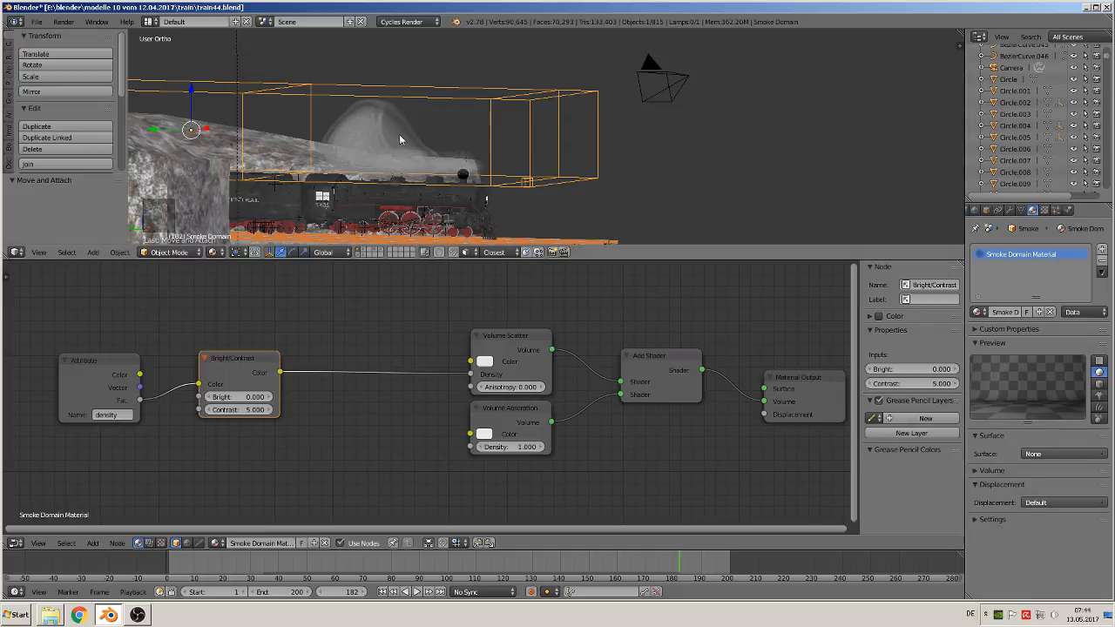
Step: Insert a Math node set to Multiply into the link between Bright/Contrast and Volume Scatter's Density
click(93, 544)
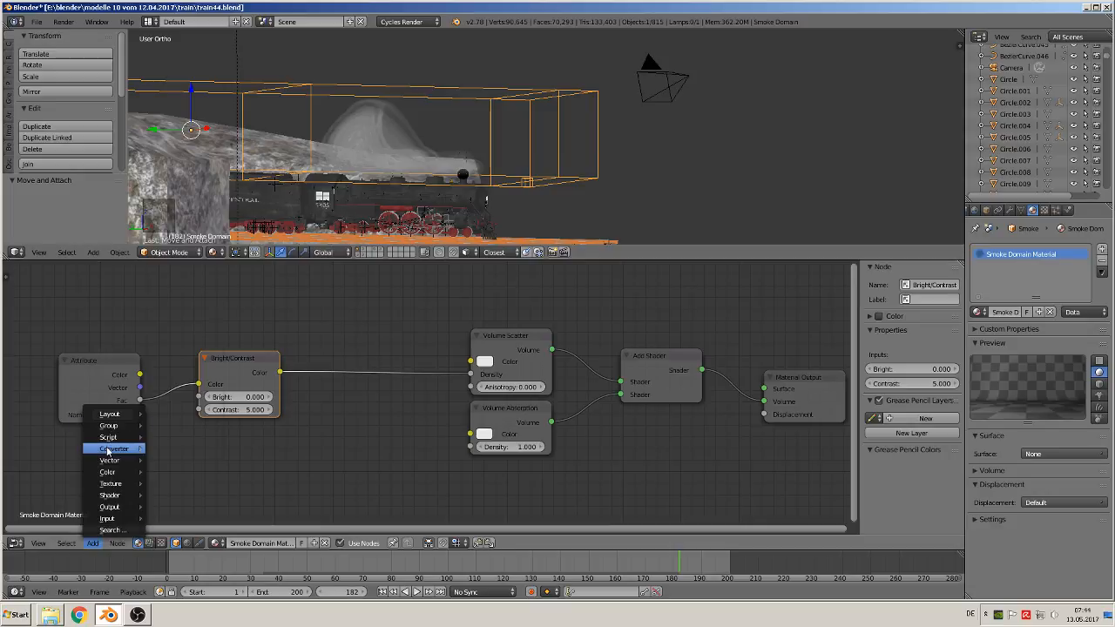
mouse_move(108, 450)
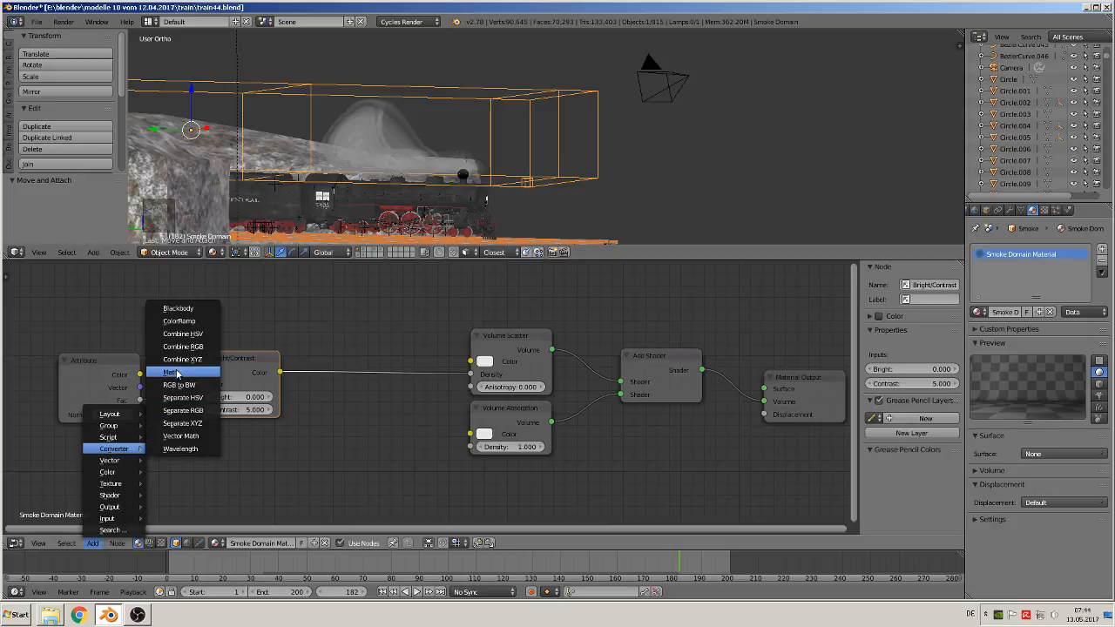
click(176, 373)
click(360, 390)
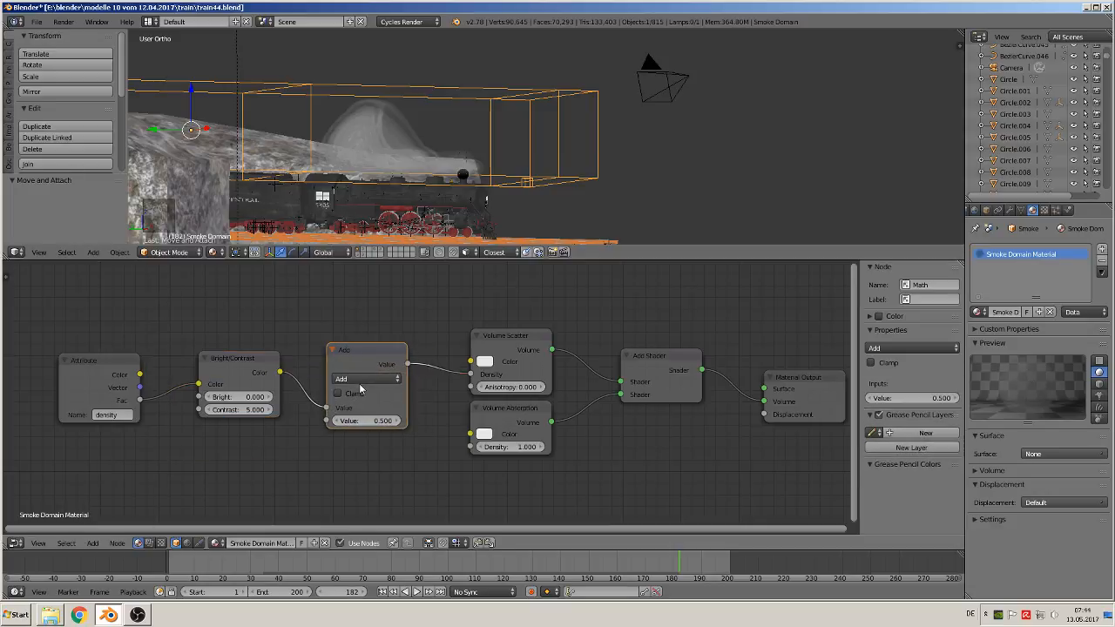
click(361, 380)
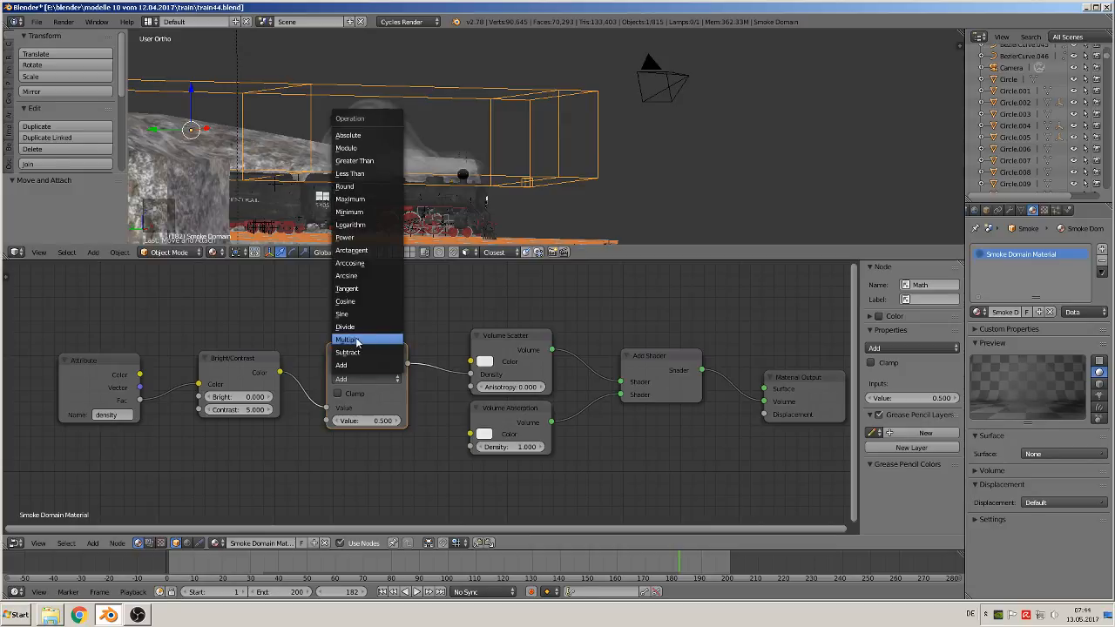
click(356, 340)
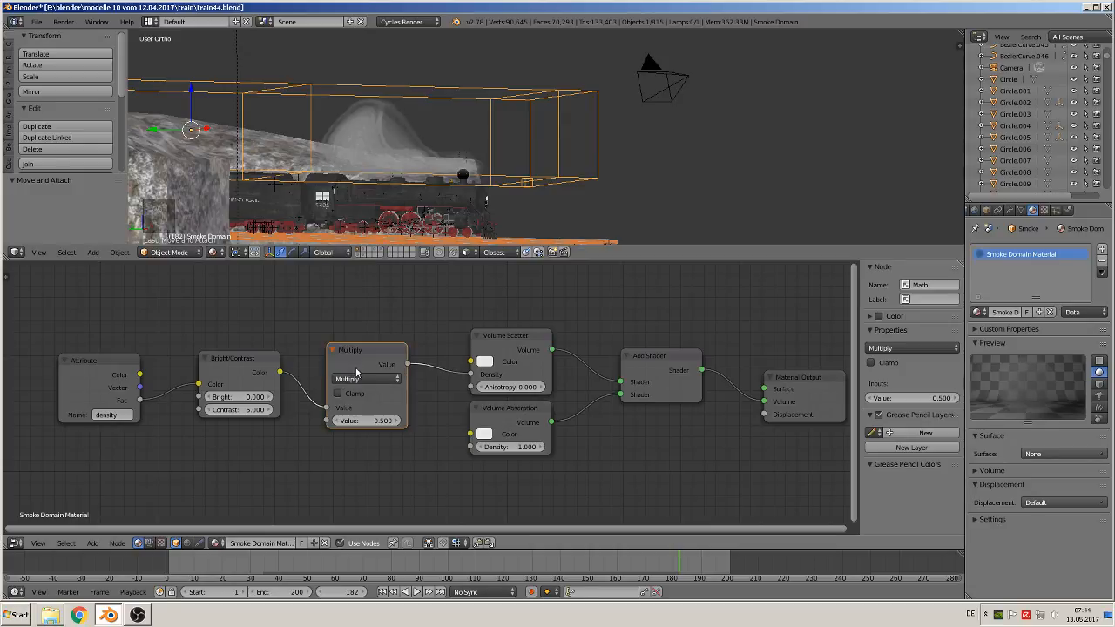
Step: Set the Multiply node's value to 5 and link its output to Volume Absorption's Density as well
click(366, 423)
text(5)
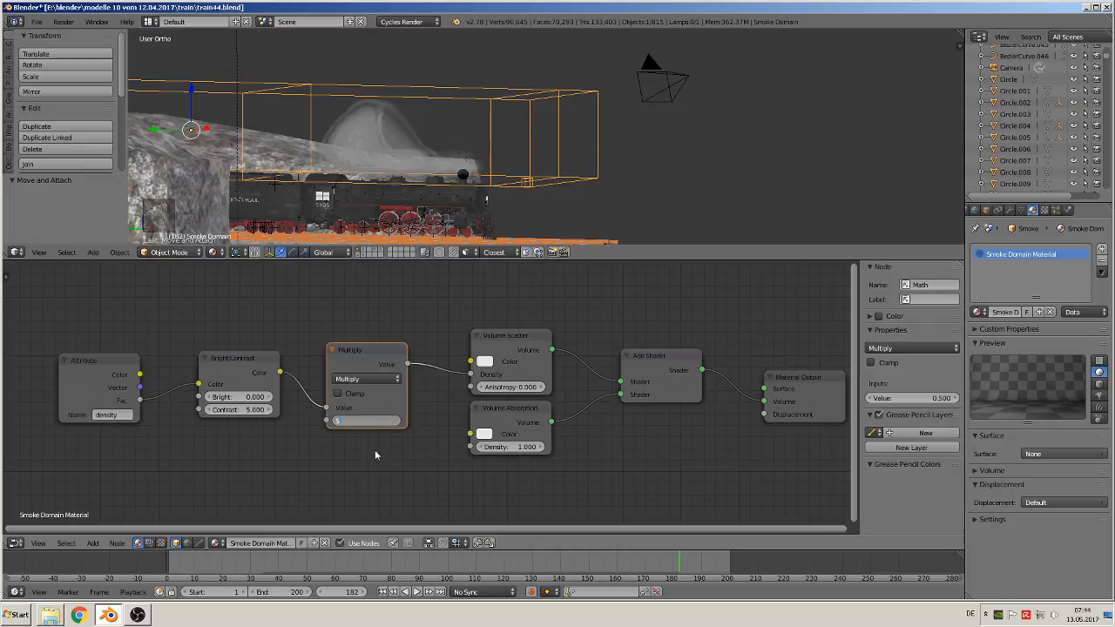
key(Return)
drag(407, 364, 472, 453)
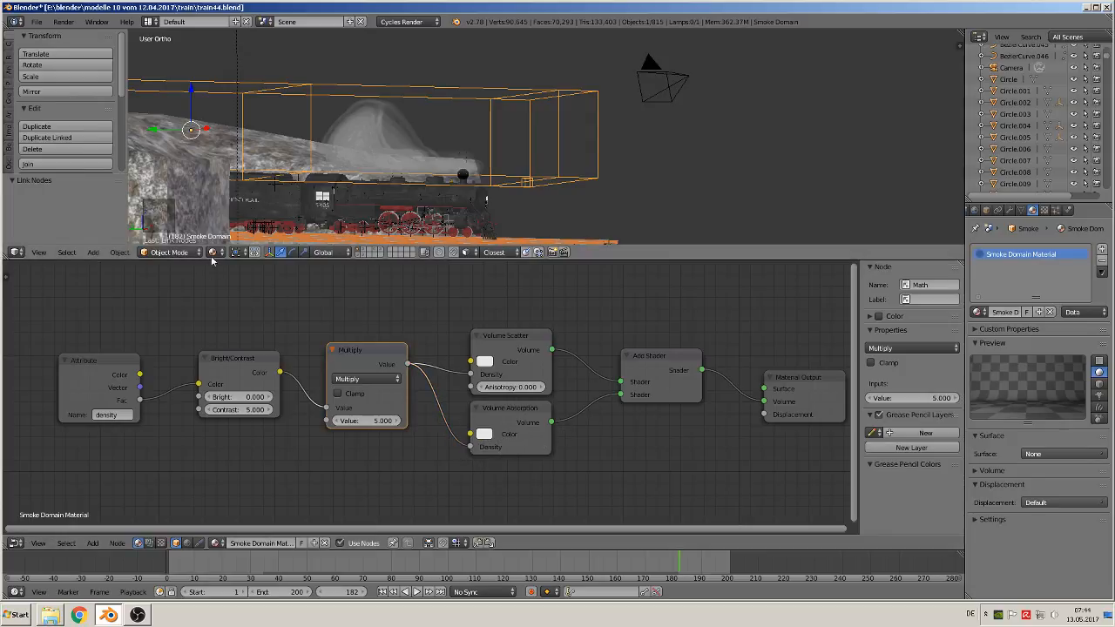
Step: Save the scene under the new file name train45.blend in the train folder
click(37, 22)
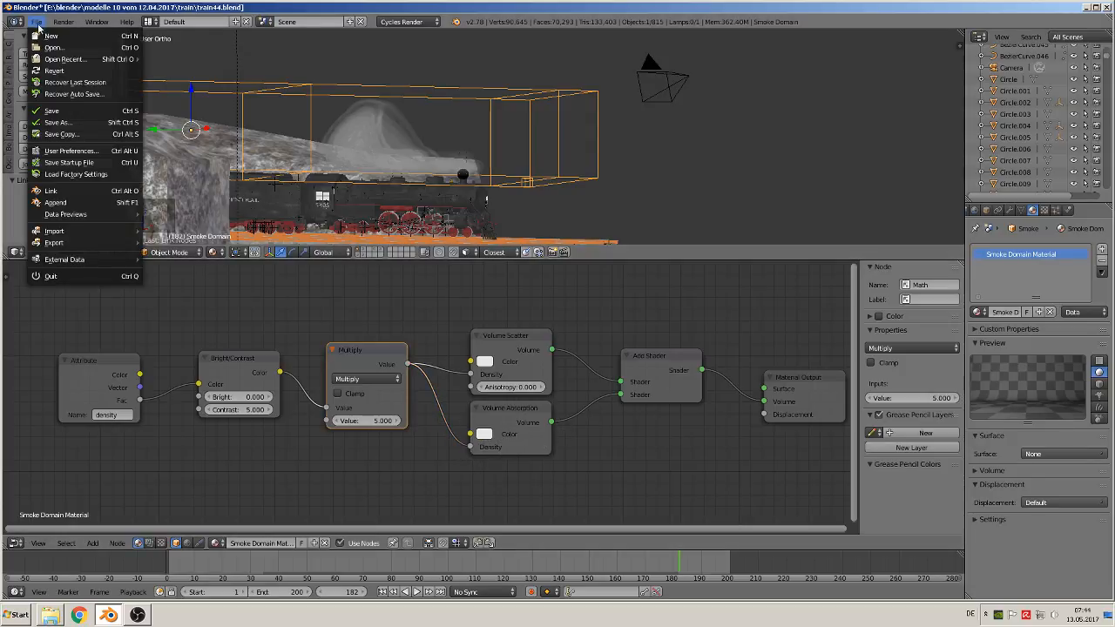
click(57, 122)
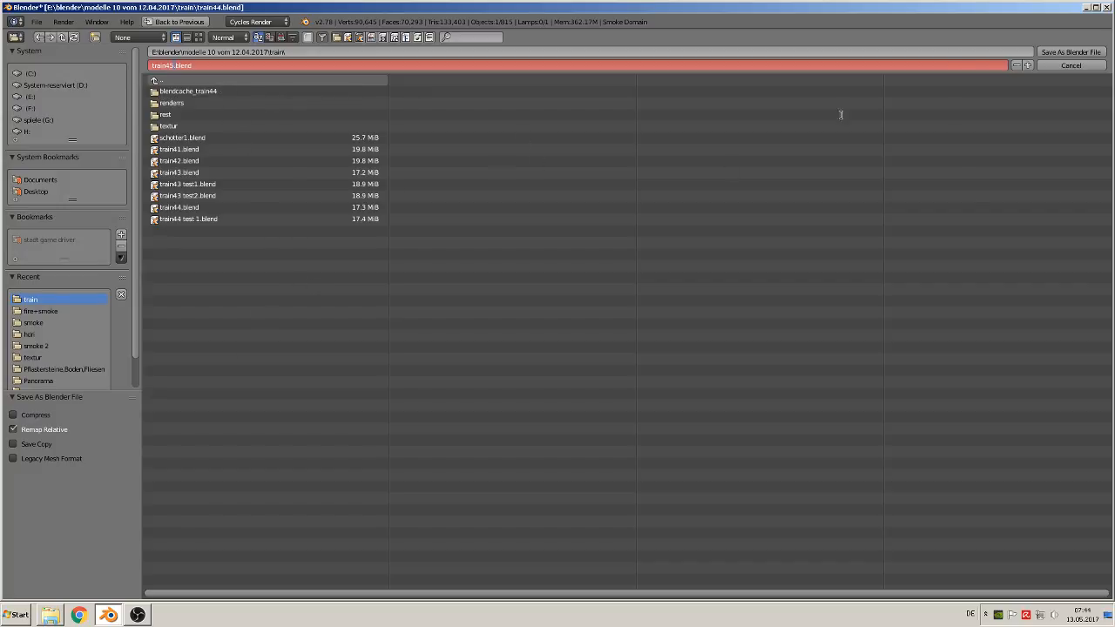
click(1102, 51)
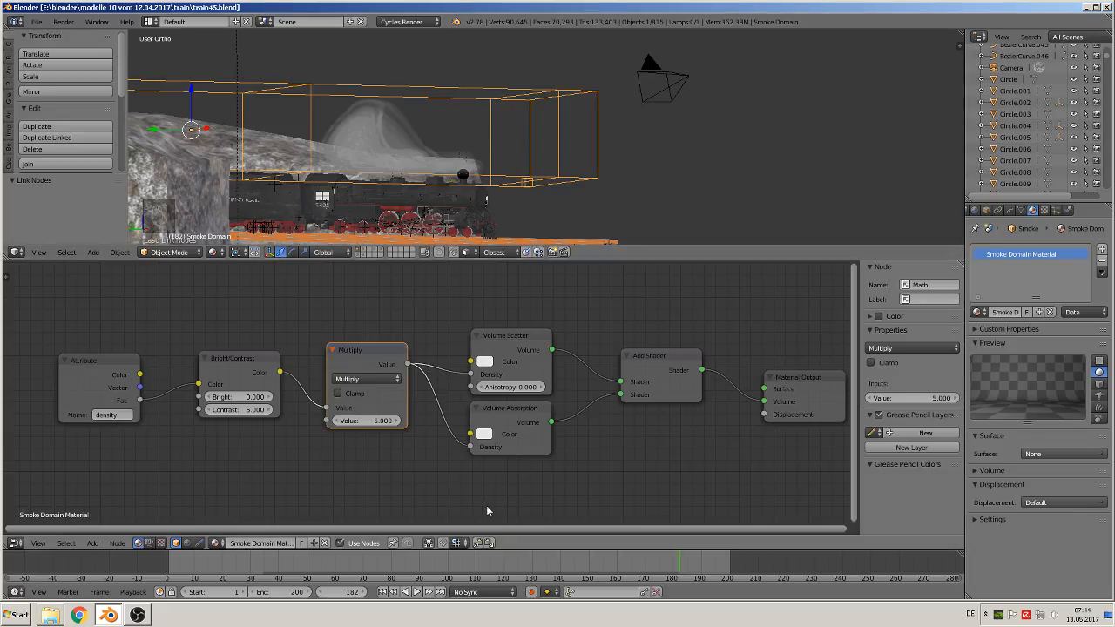
Step: Play the smoke simulation from the first frame and set the smoke domain's time scale to 0.2
click(383, 591)
click(416, 592)
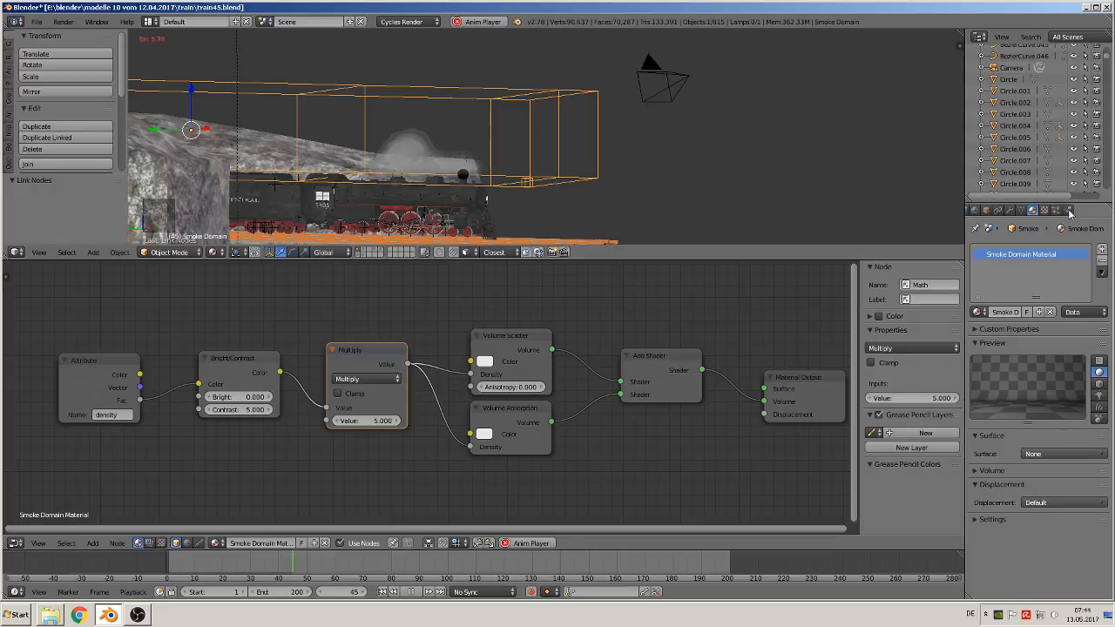
click(1068, 209)
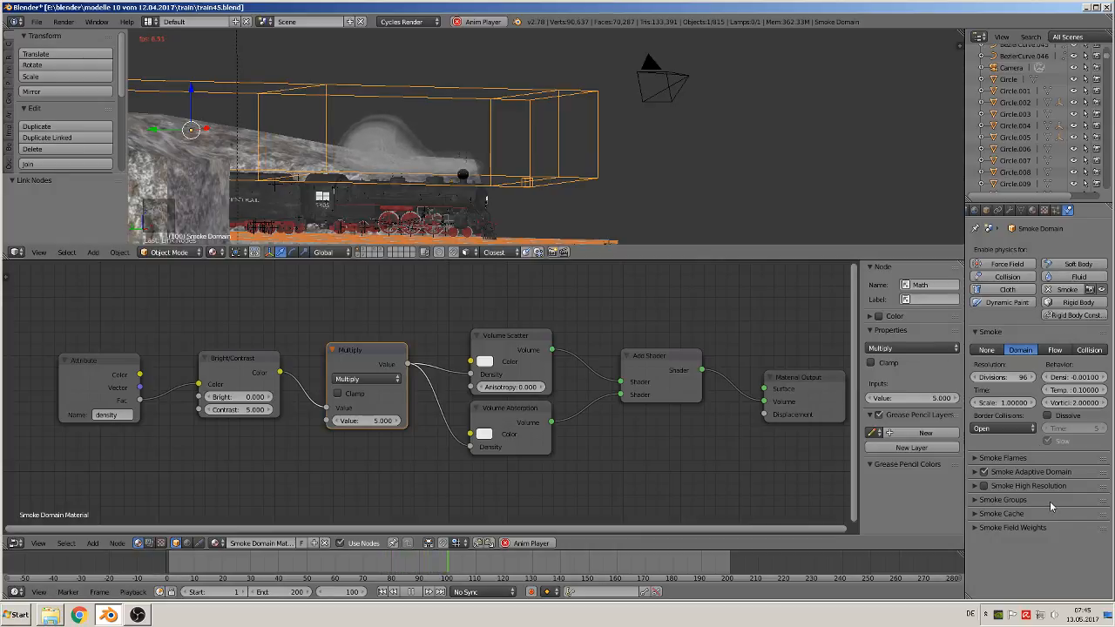
click(1006, 403)
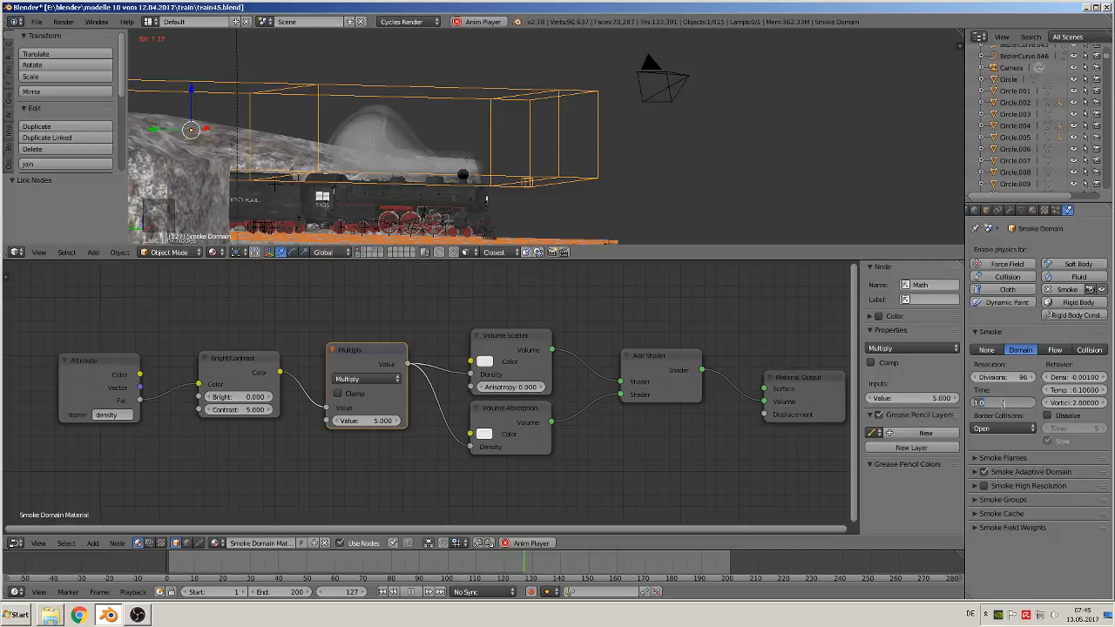
key(BackSpace)
text(0.2)
key(Return)
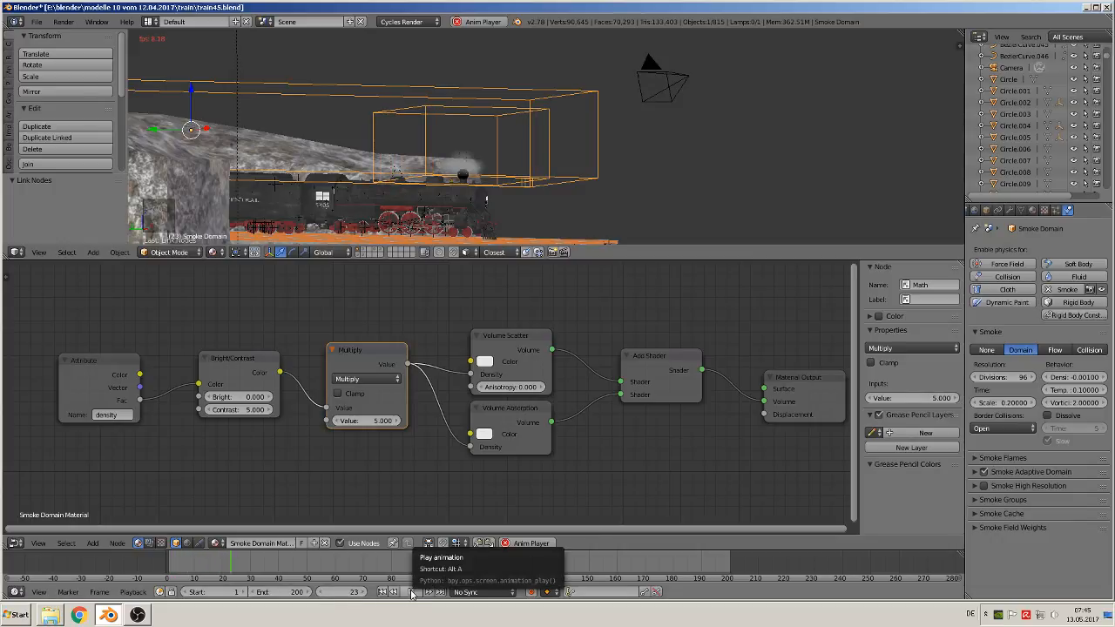
click(410, 592)
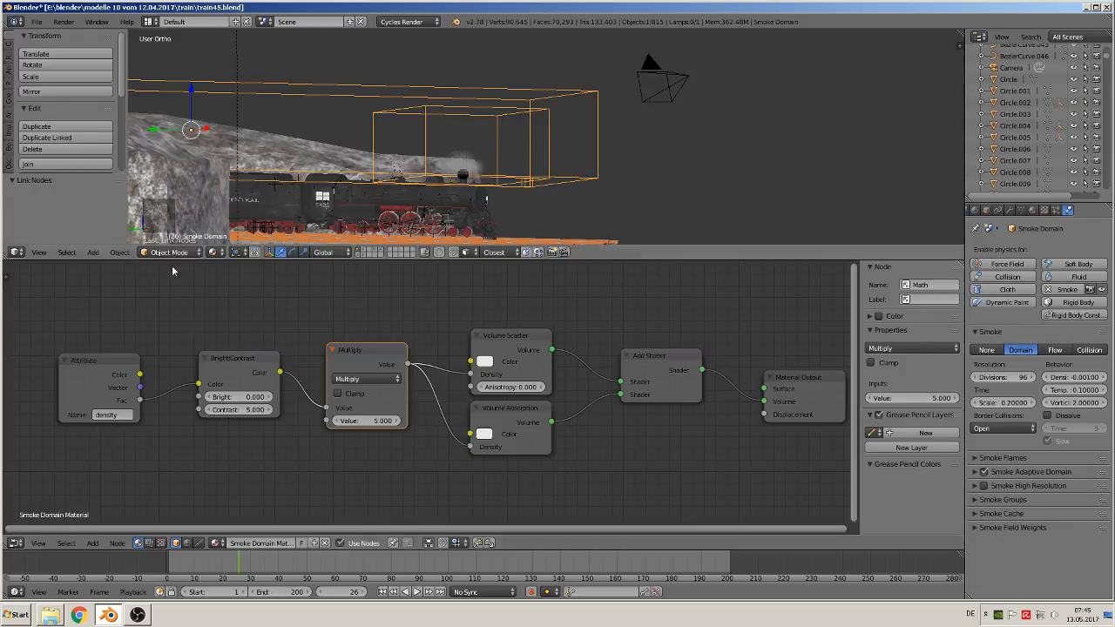
Step: Preview the smoke in Rendered viewport shading with an enlarged 3D view by playing and stopping the animation
click(212, 251)
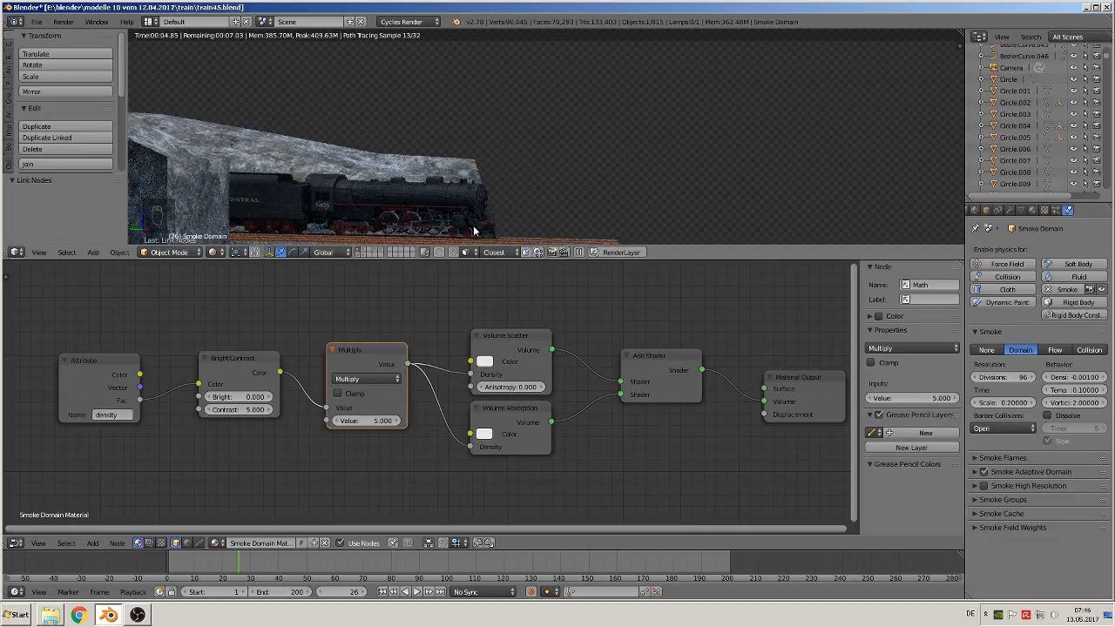
scroll(458, 199, up, 4)
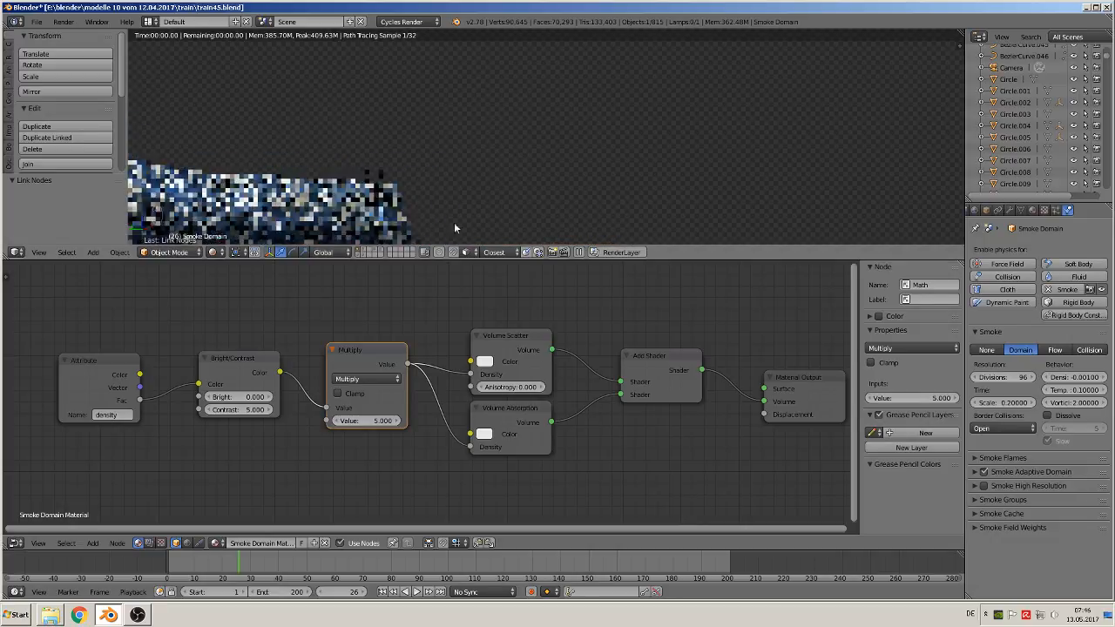
drag(471, 262, 458, 346)
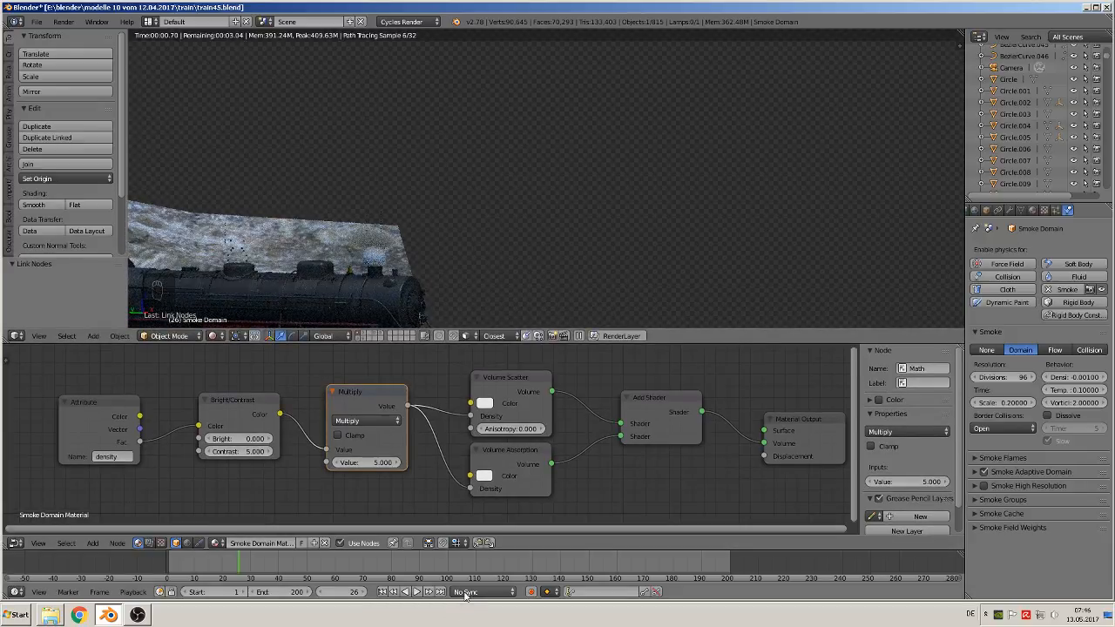
click(415, 591)
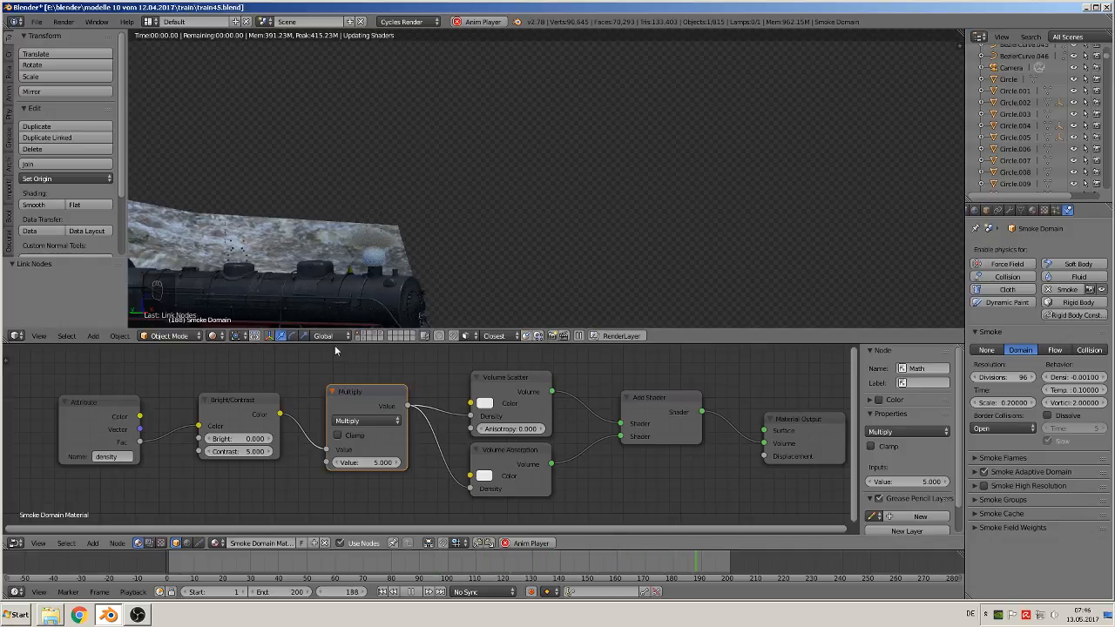
click(416, 594)
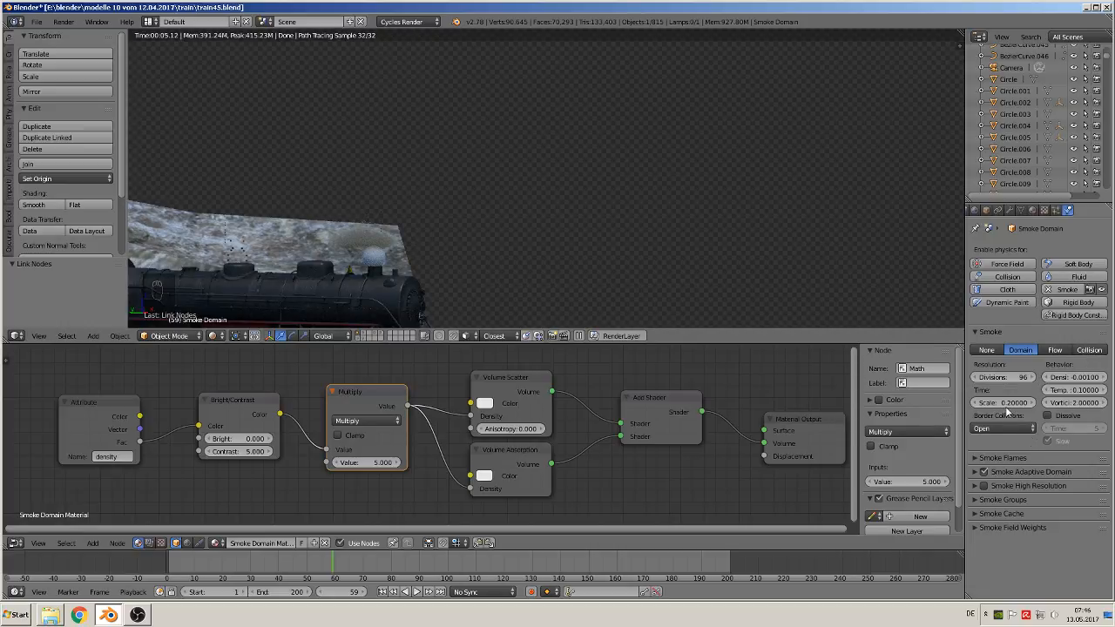
Step: Set the smoke domain's time scale to 1.5 and vorticity to 1, and replay the simulation from the first frame
click(1004, 401)
text(1.5)
key(Return)
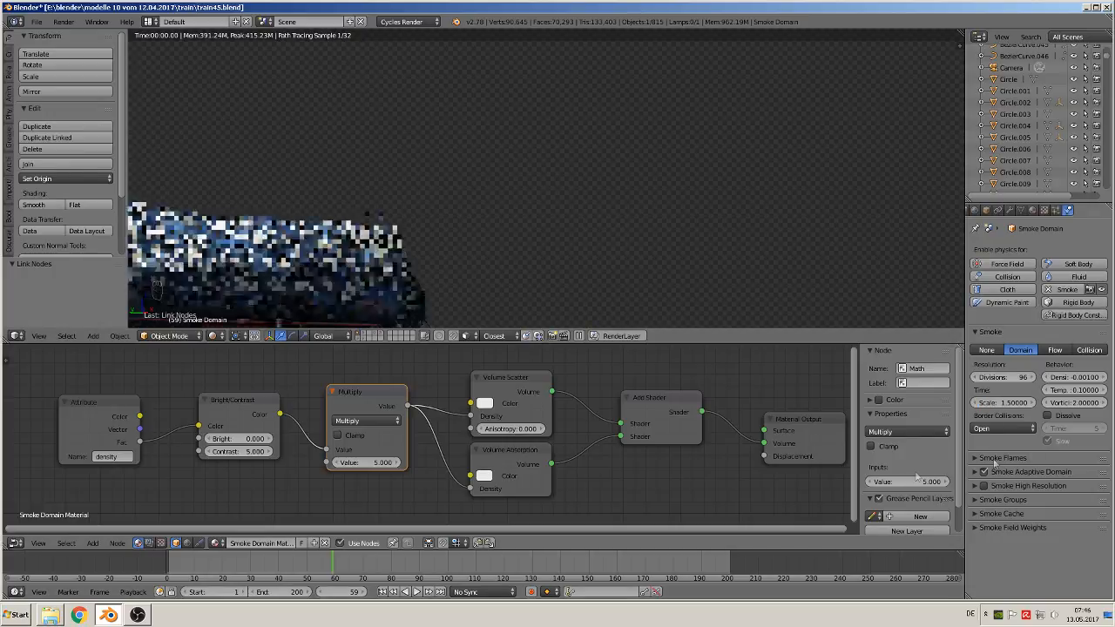
click(391, 594)
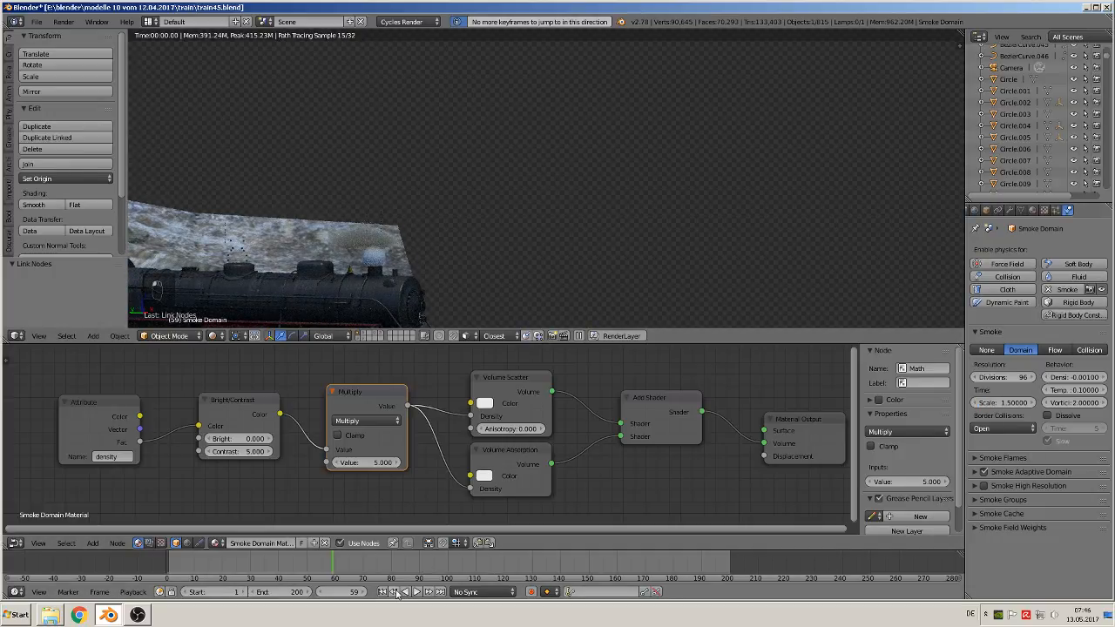
click(381, 593)
click(416, 592)
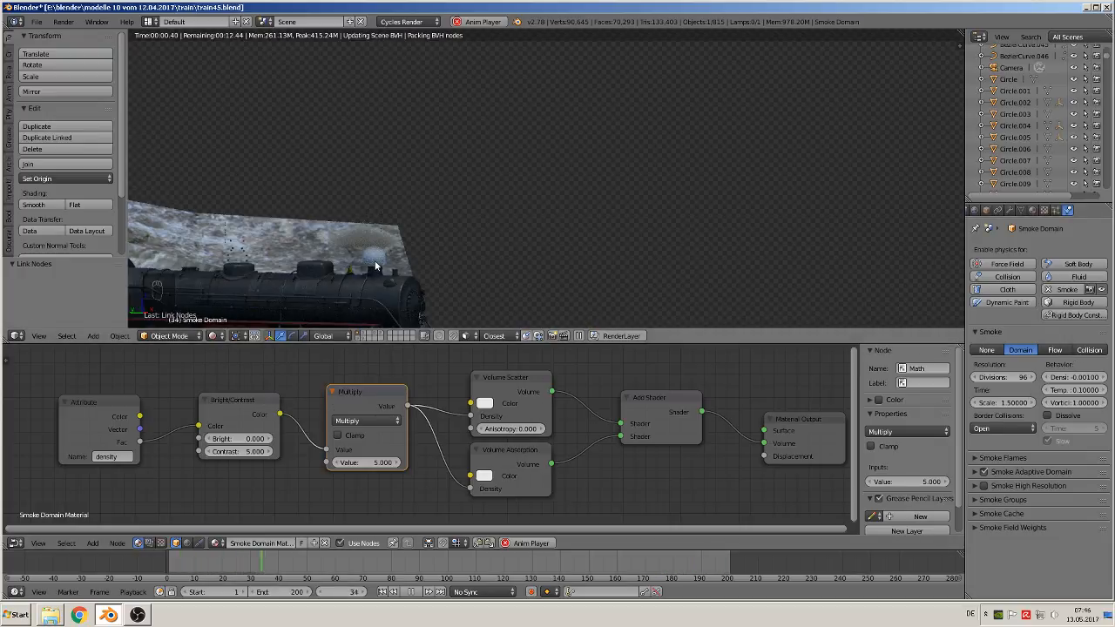
Step: Check the playing smoke outside Rendered shading, switch the viewport to Solid shading and stop the animation
click(213, 335)
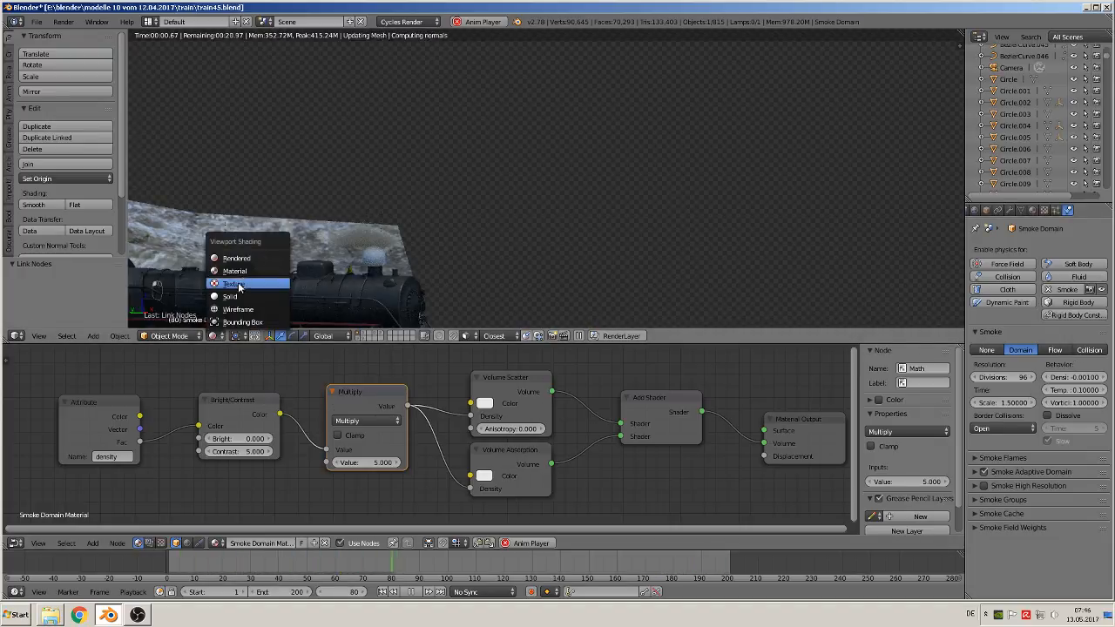
click(272, 279)
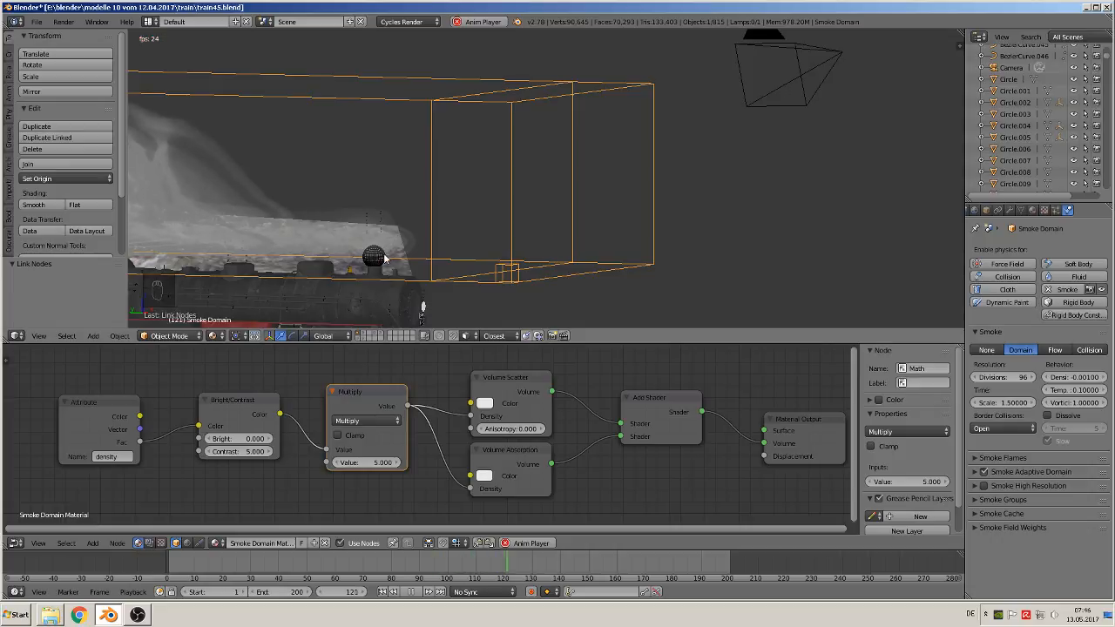
scroll(384, 269, down, 1)
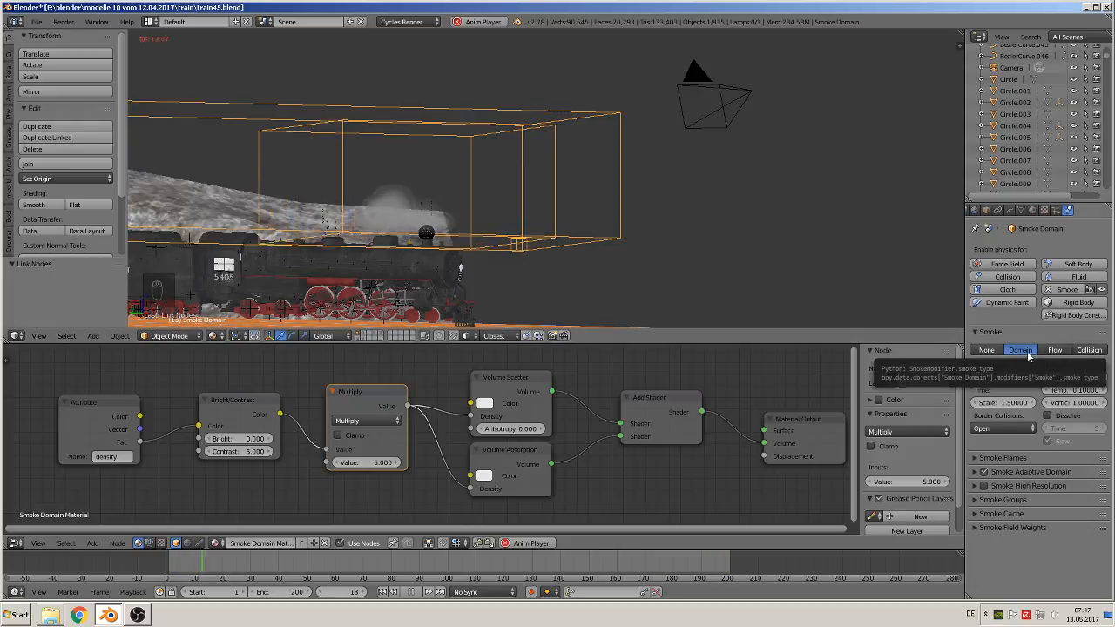
click(215, 336)
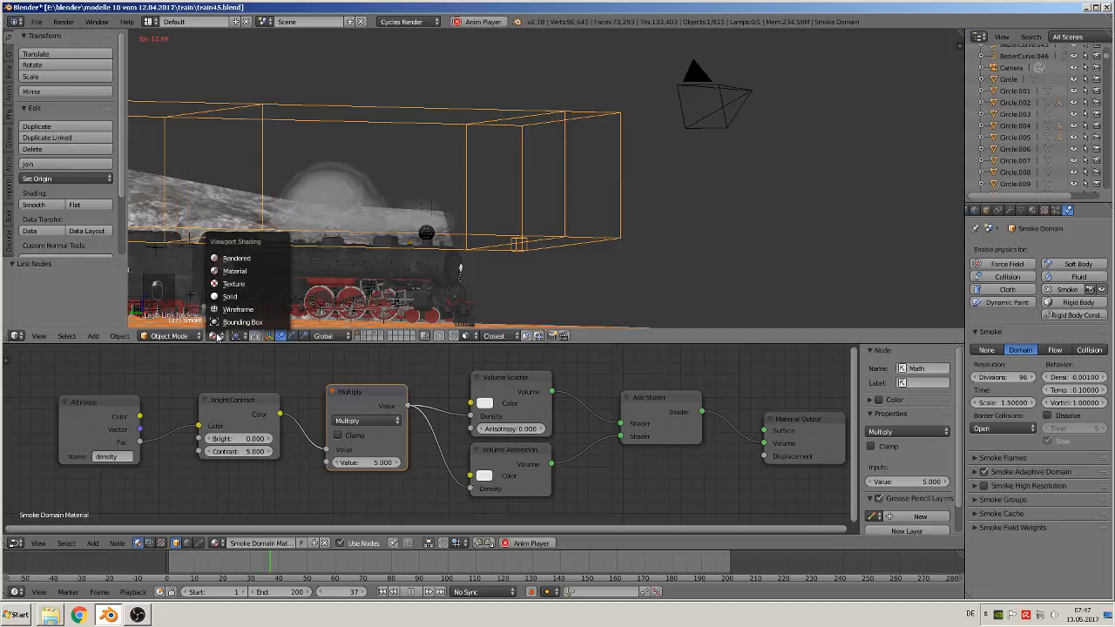
click(229, 296)
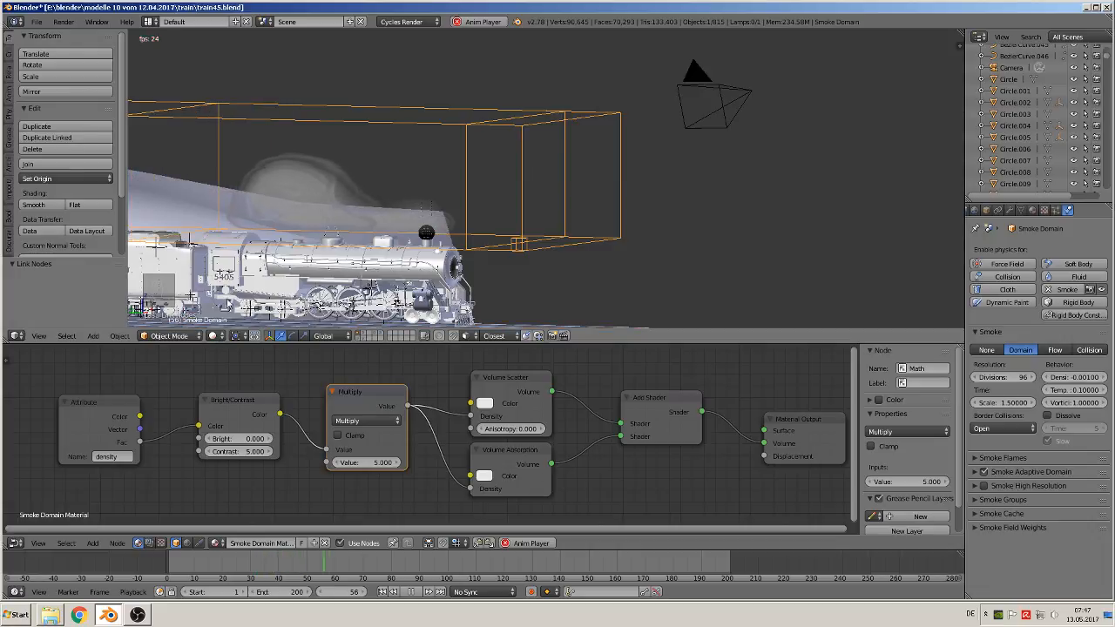
key(alt+a)
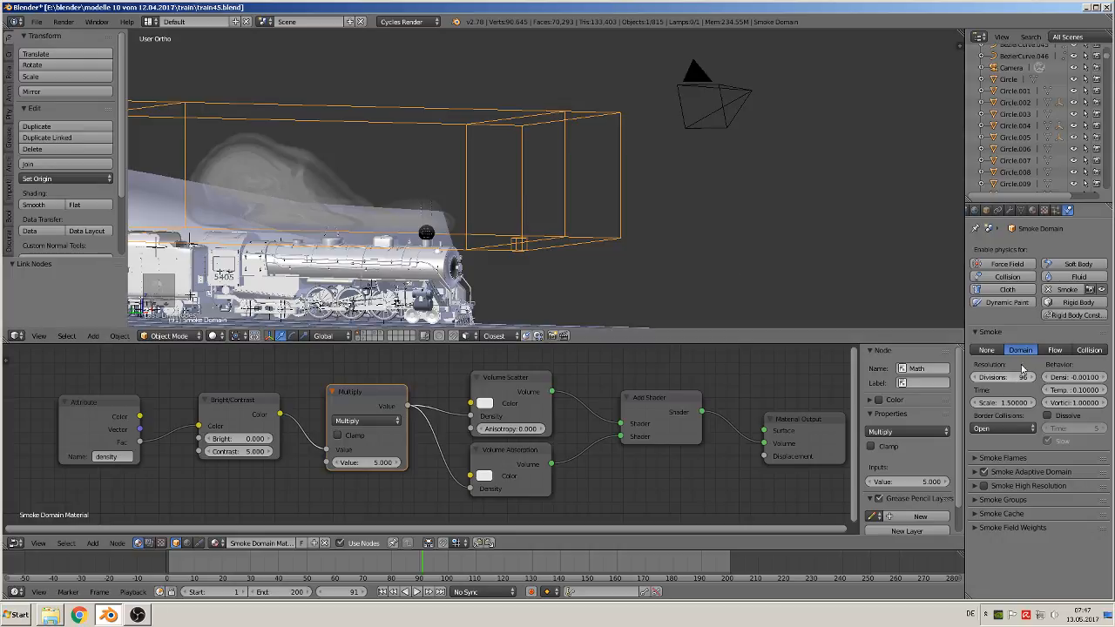
Step: Set the chimney sphere's flow type to Fire + Smoke and play the animation to inspect the emission from different angles
right_click(425, 233)
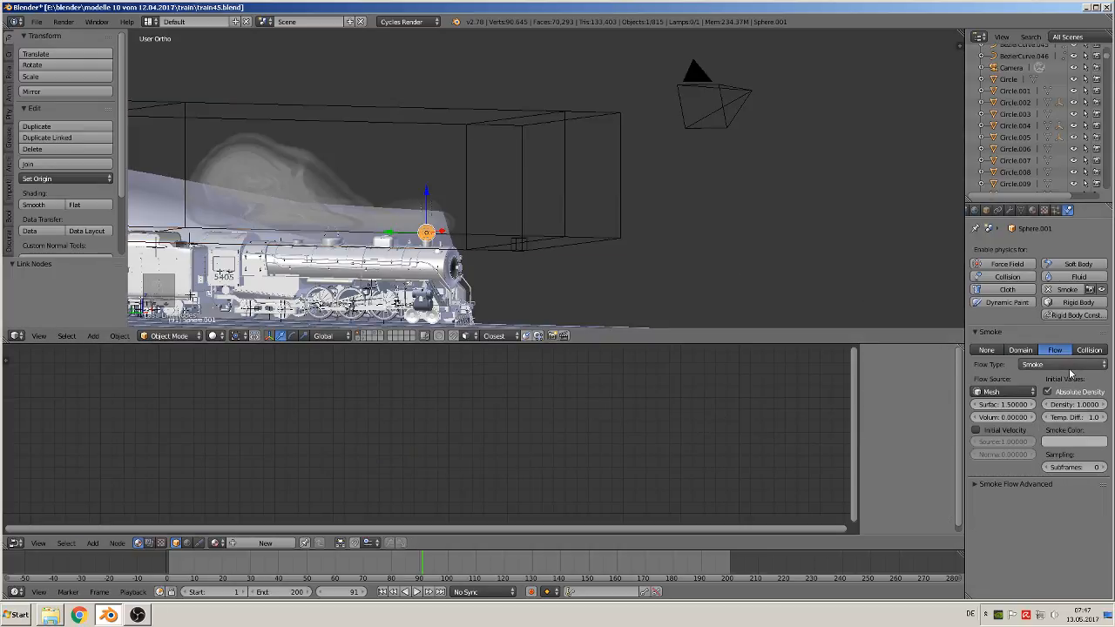
click(1039, 365)
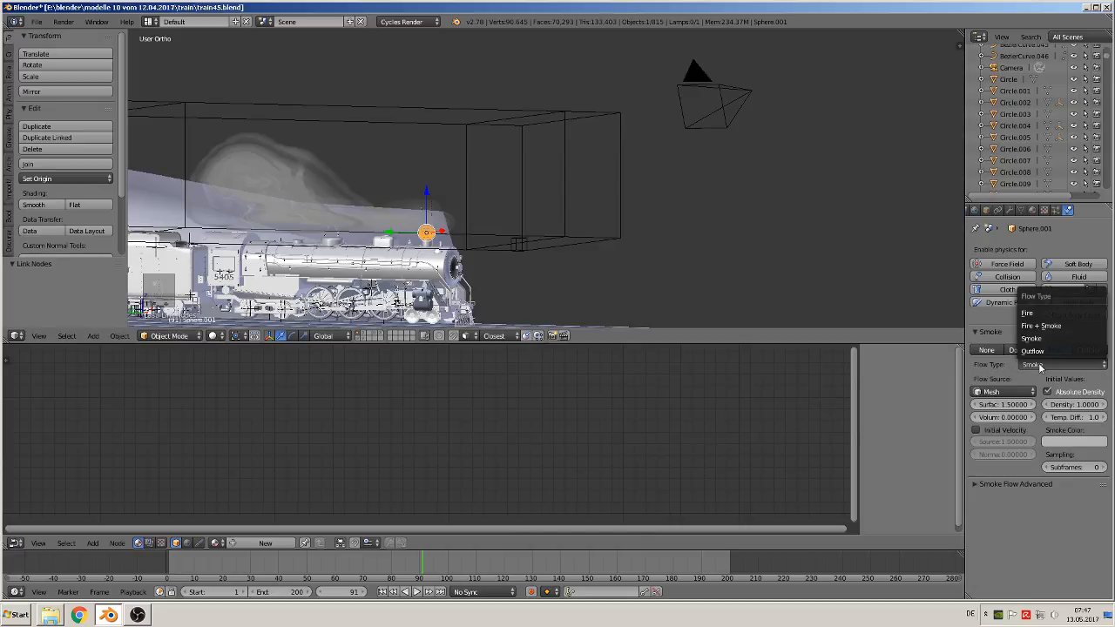
click(1063, 326)
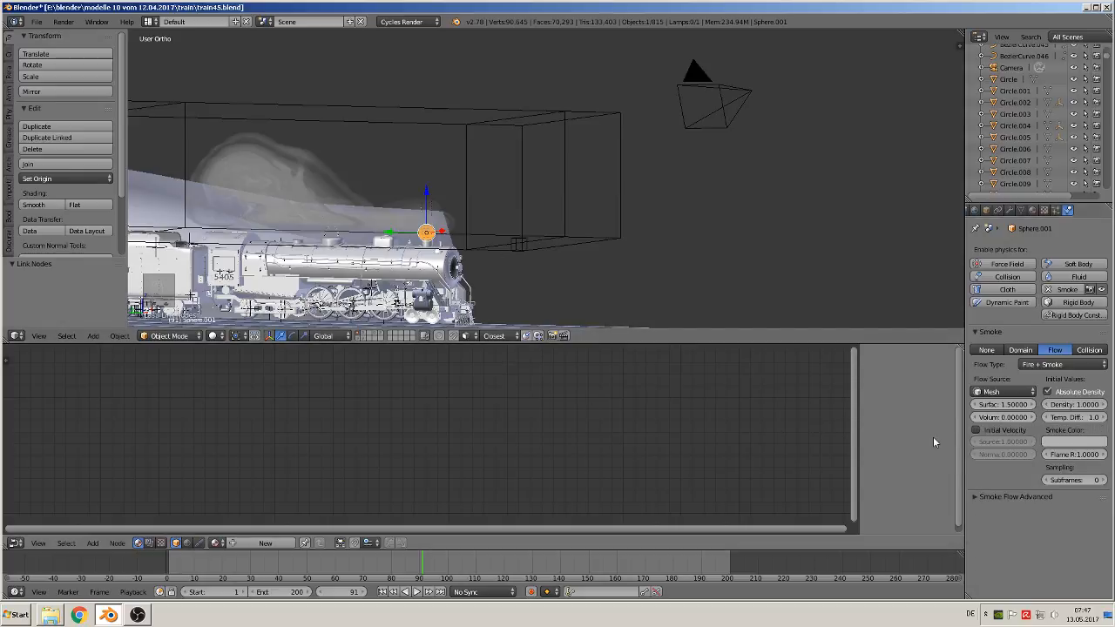
click(417, 592)
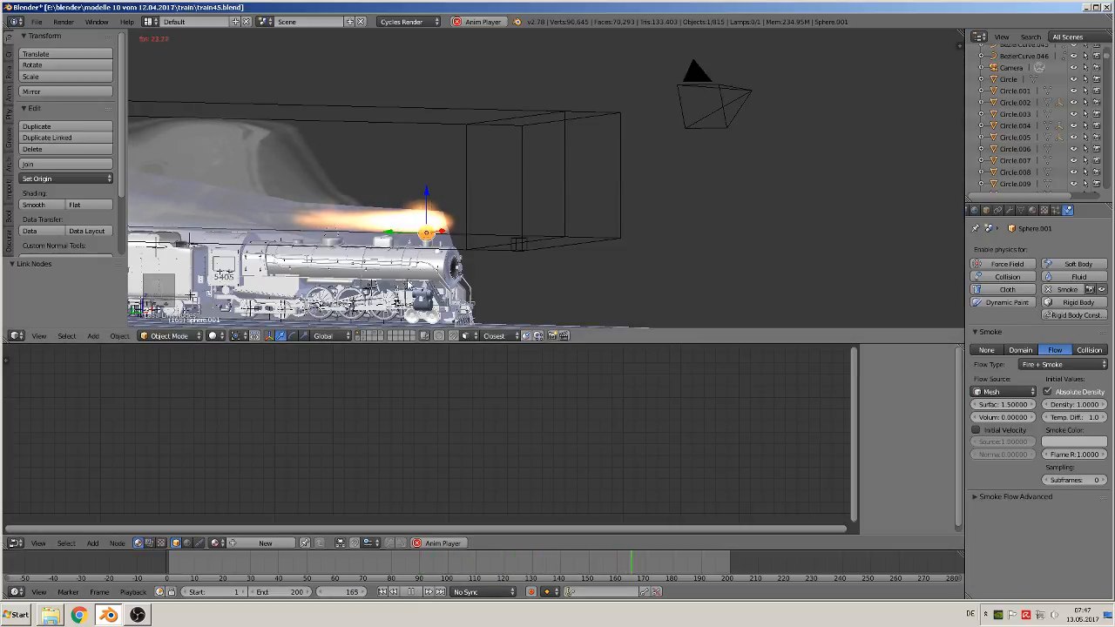
scroll(387, 225, down, 3)
middle_drag(387, 225, 432, 259)
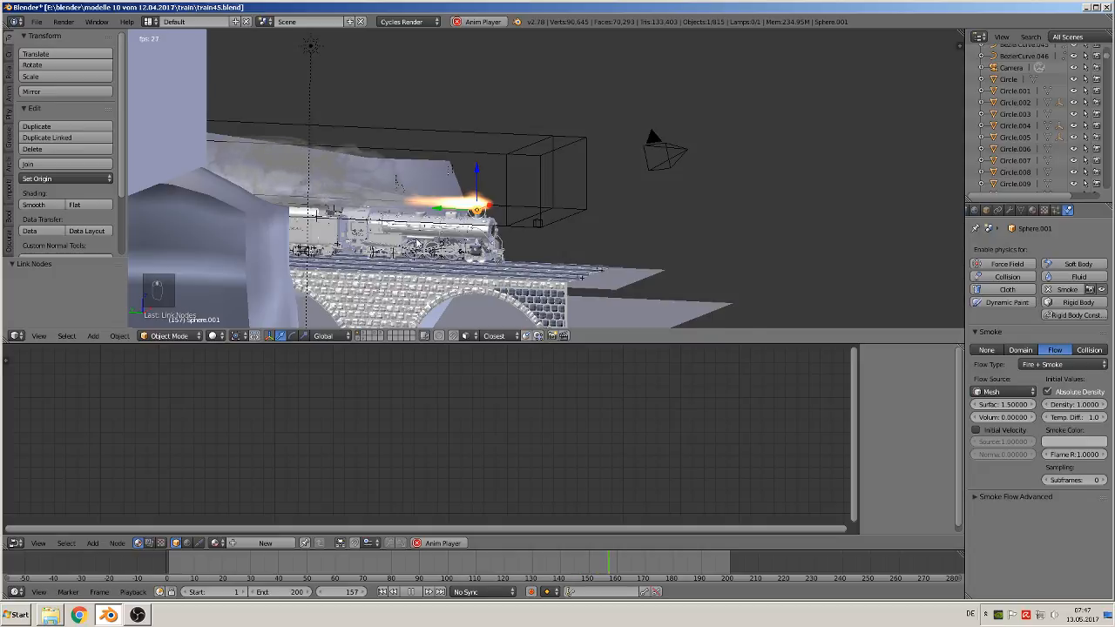
middle_drag(413, 241, 372, 234)
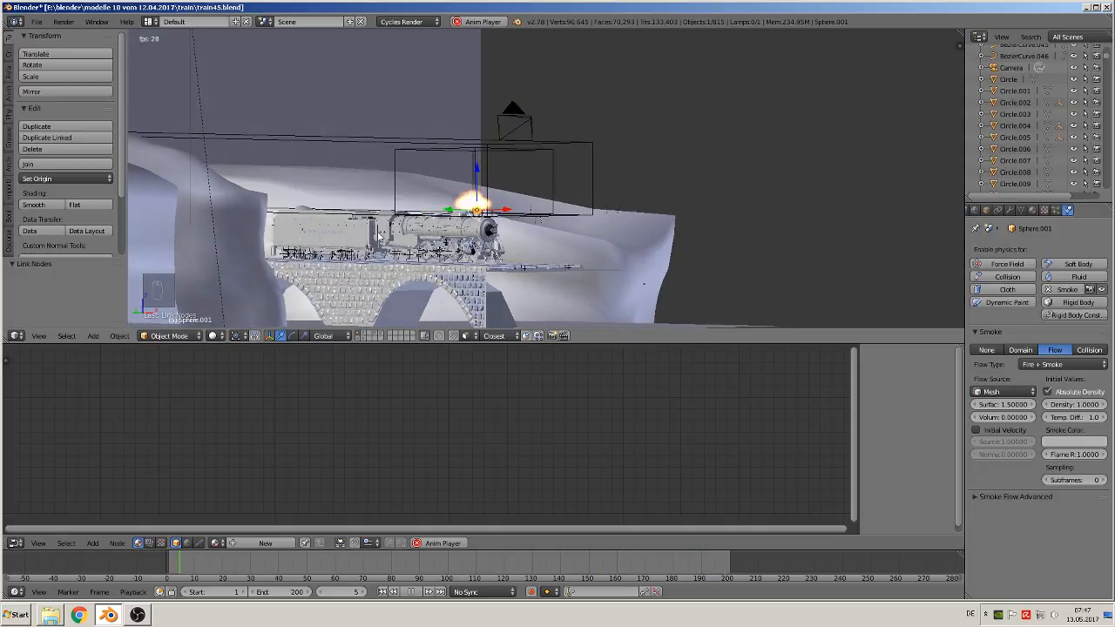
Step: Set the scene's Z gravity to -1 and inspect the playing fire and smoke from another angle
scroll(986, 214, down, 1)
scroll(997, 217, up, 3)
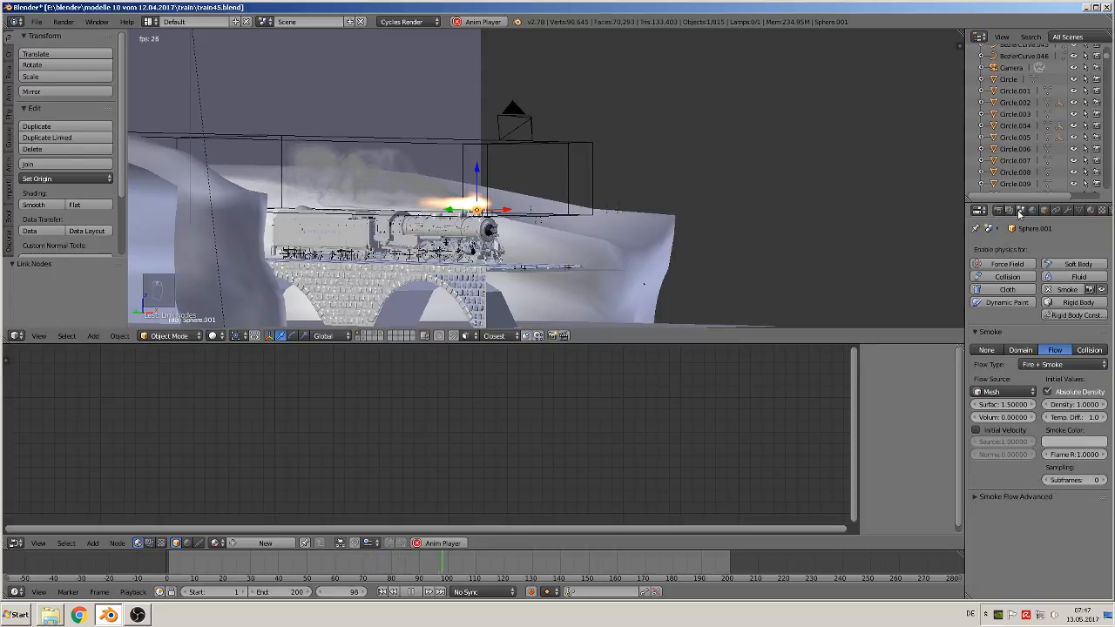
click(1015, 211)
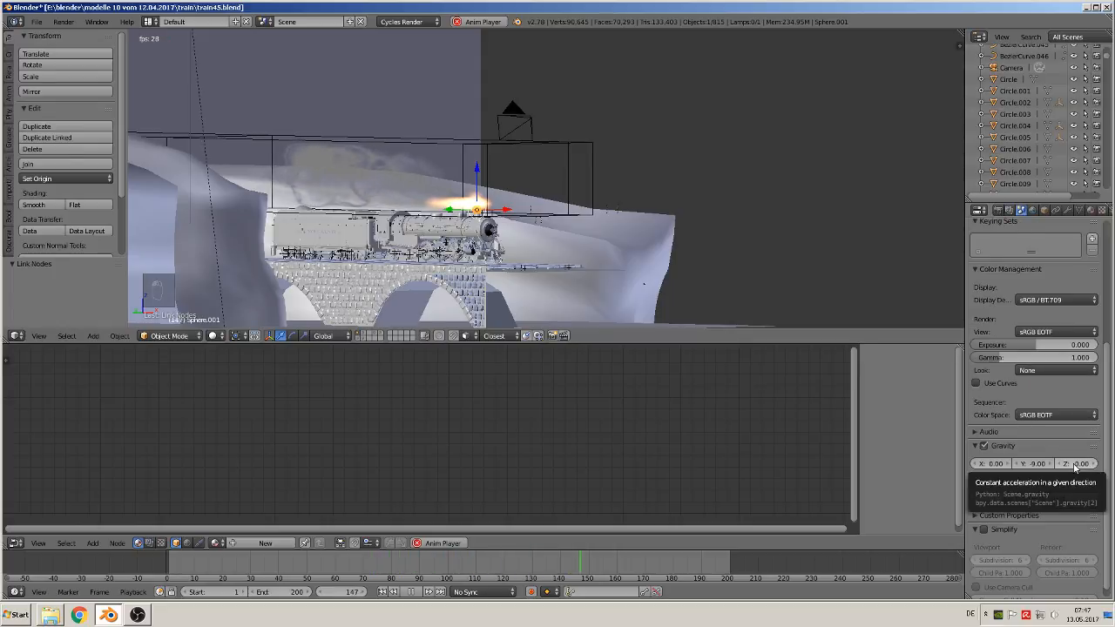
click(1078, 464)
text(1)
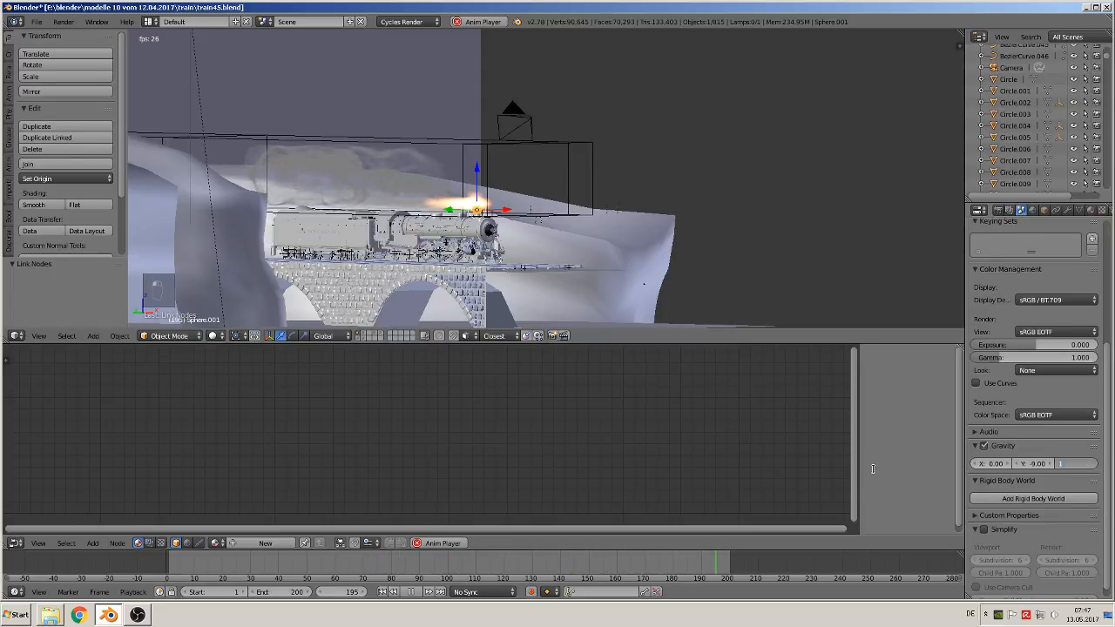
key(Return)
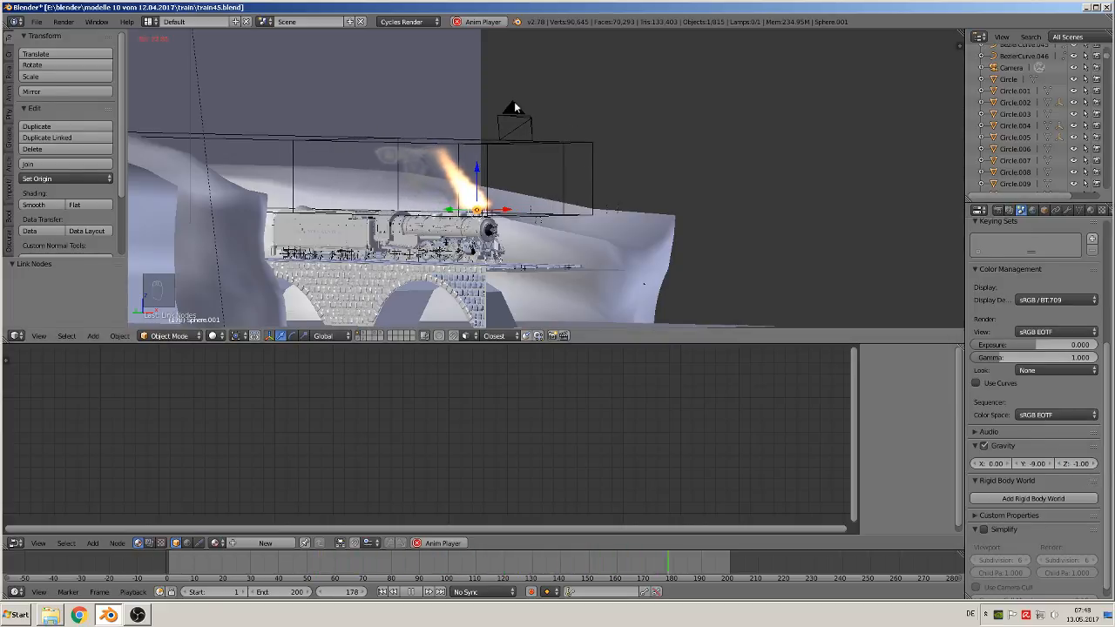
middle_drag(372, 148, 433, 191)
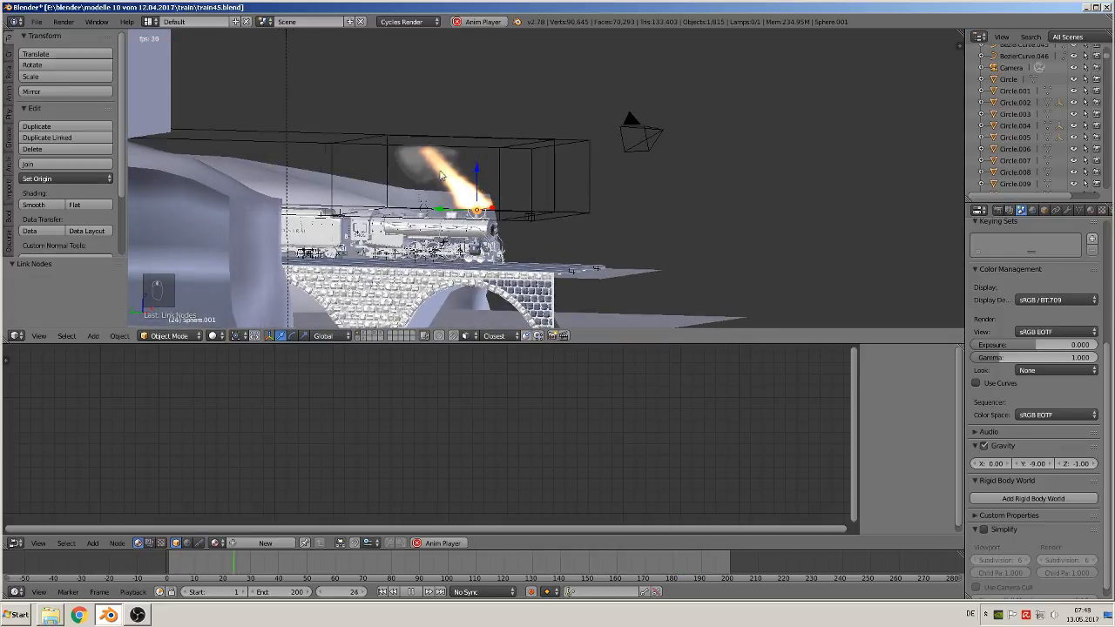
Step: Set the scene's Z gravity to -0.10, check the emission during playback and stop the animation
click(1081, 463)
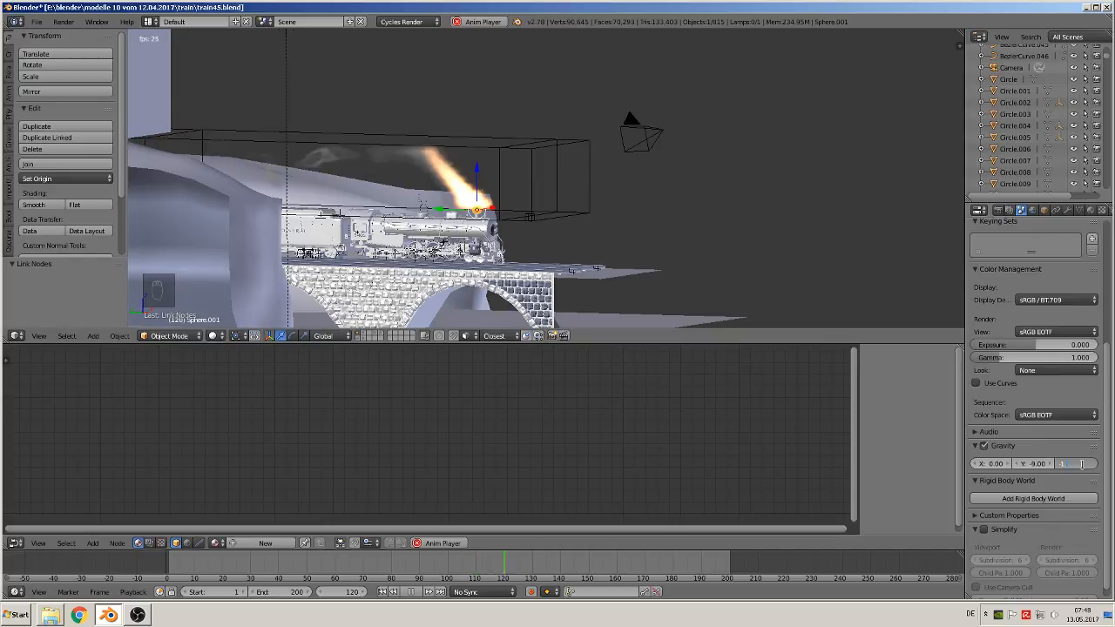
key(BackSpace)
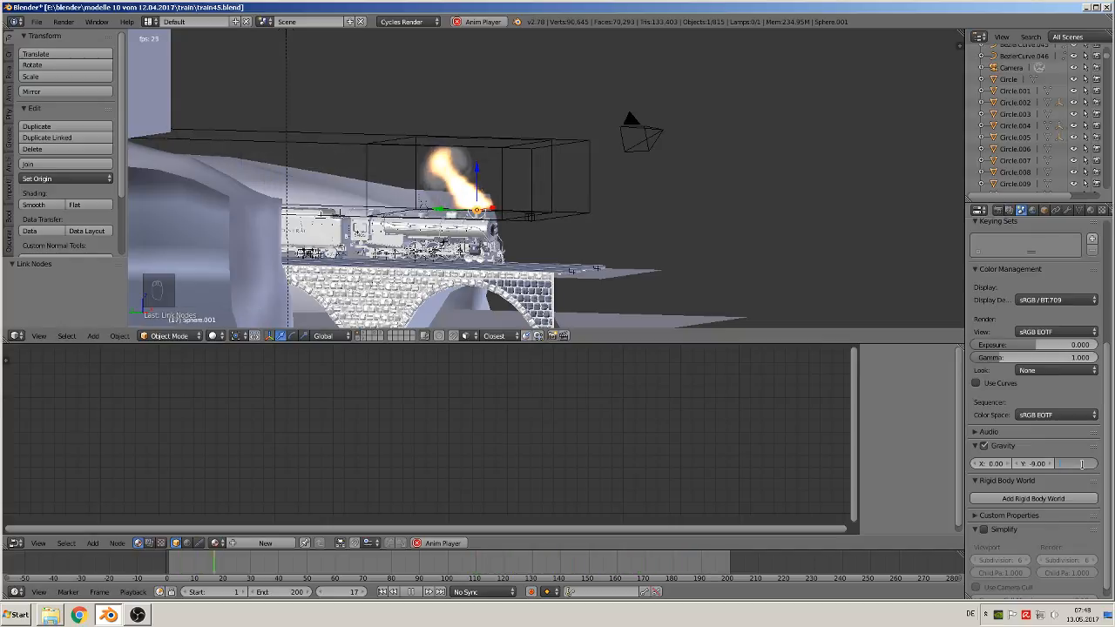
key(BackSpace)
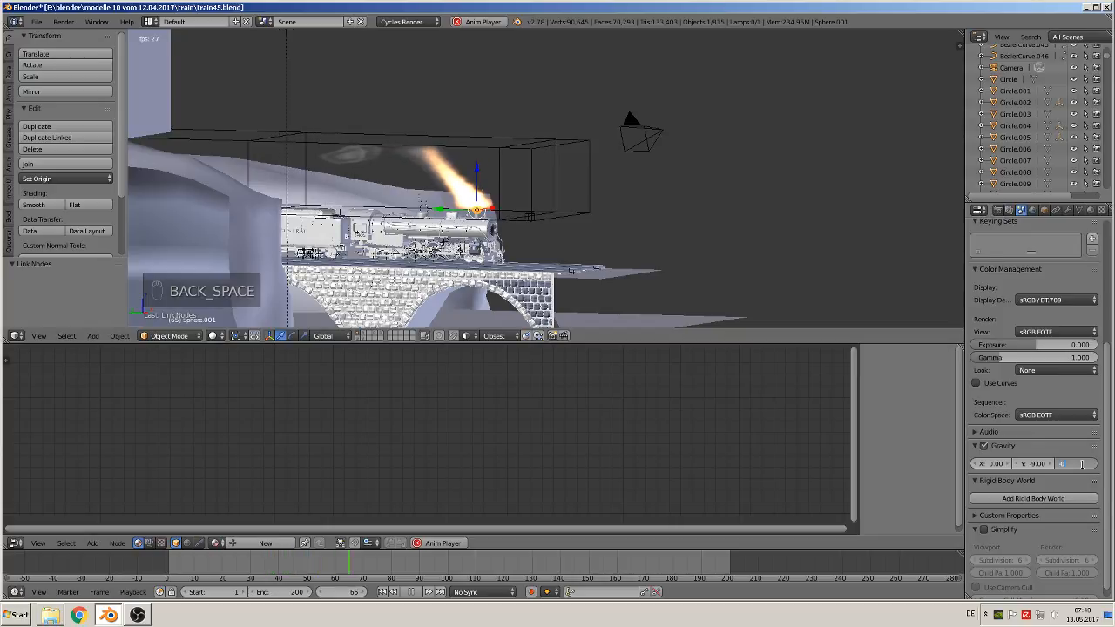
key(Return)
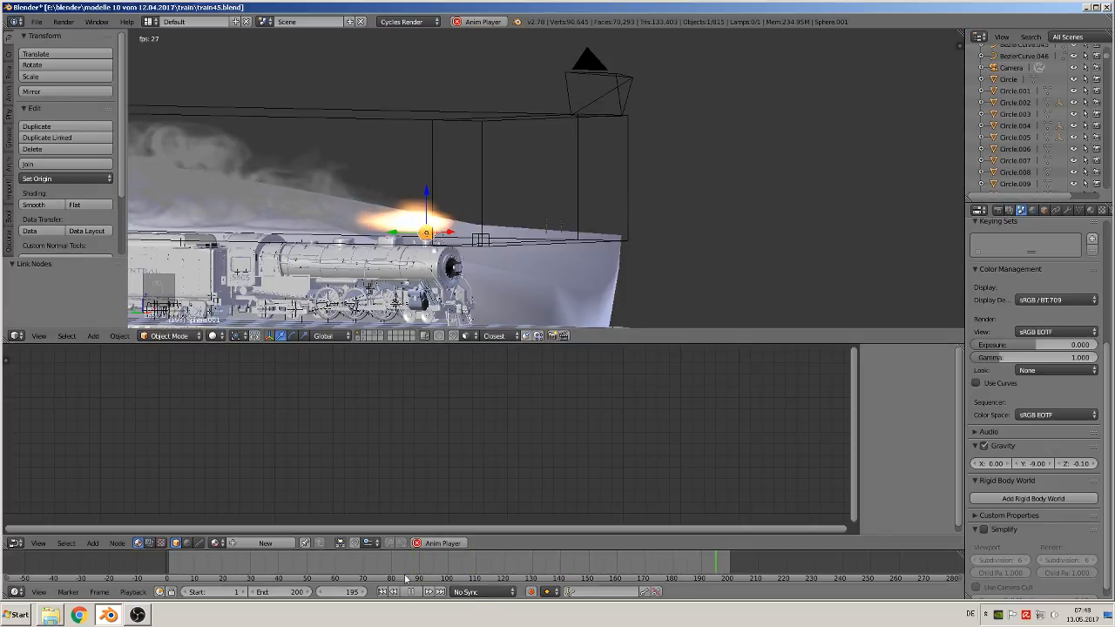
click(411, 592)
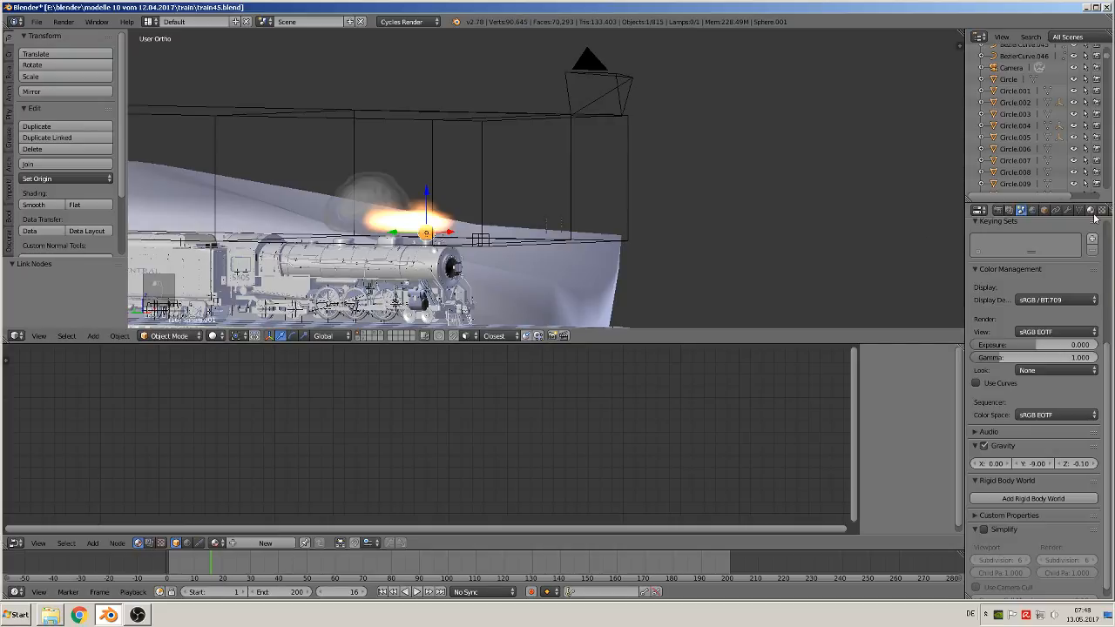
Step: Preview the selected smoke domain in Rendered viewport shading by playing and stopping the animation, with its material's volume settings expanded
click(1091, 213)
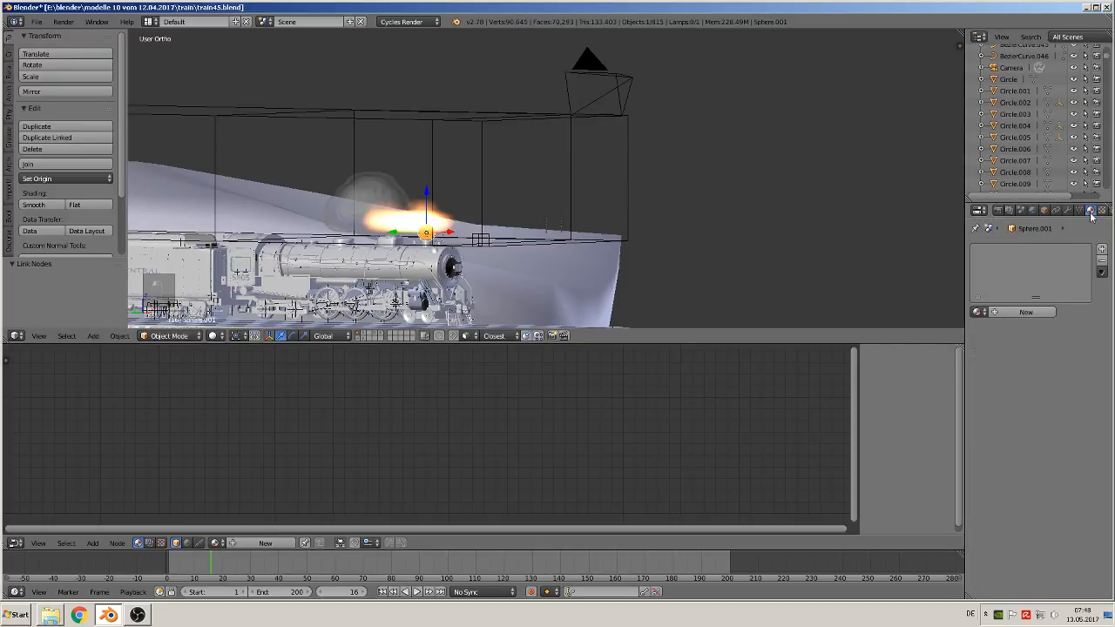
right_click(485, 244)
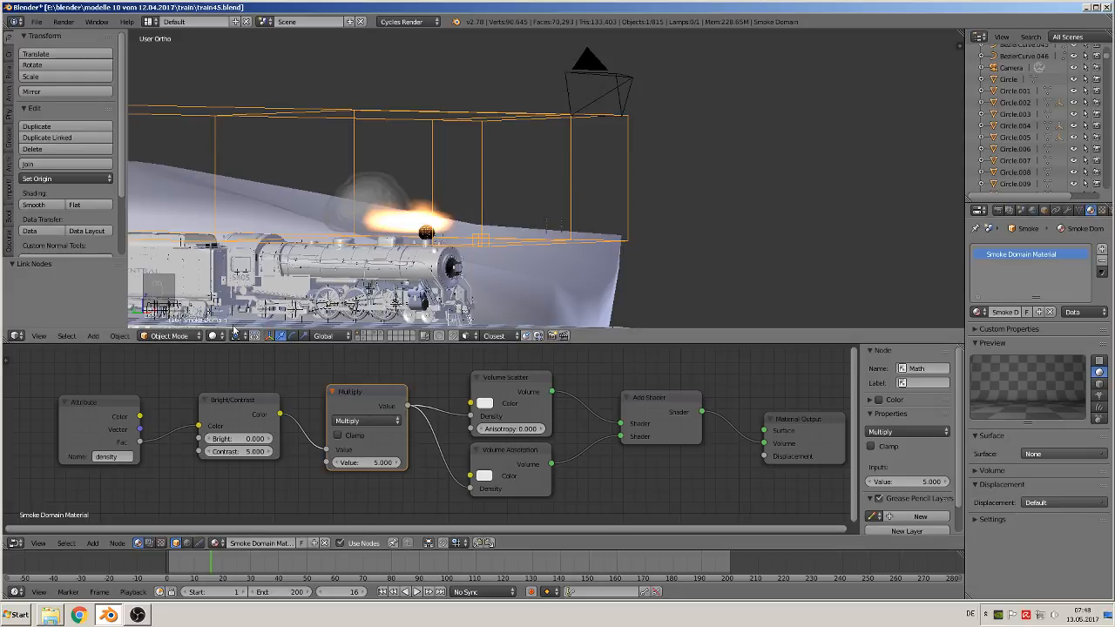
click(212, 336)
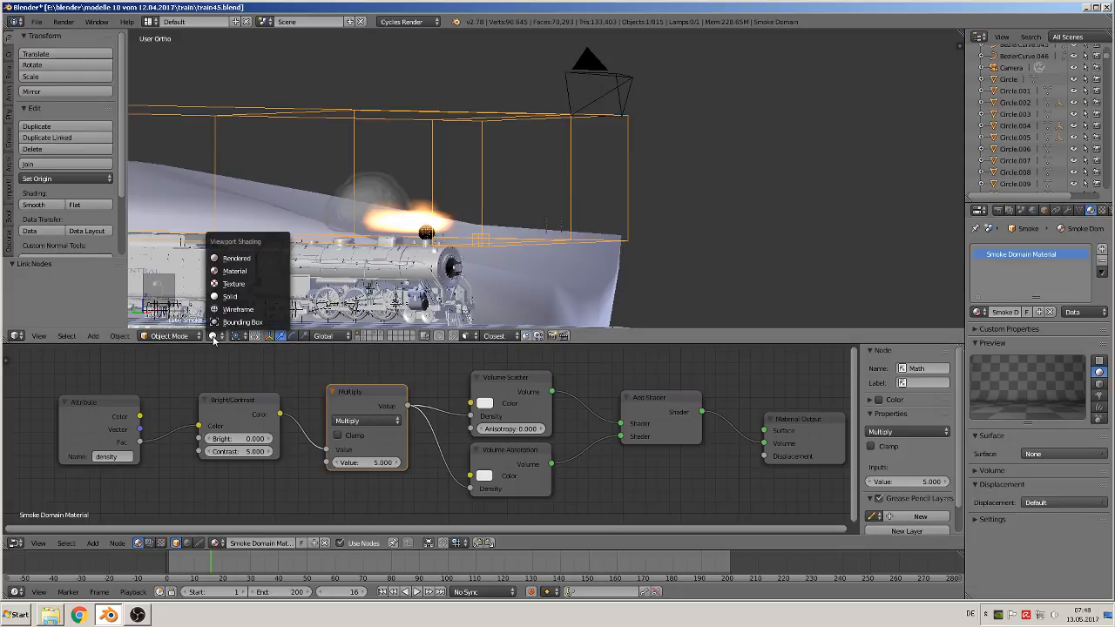
click(225, 258)
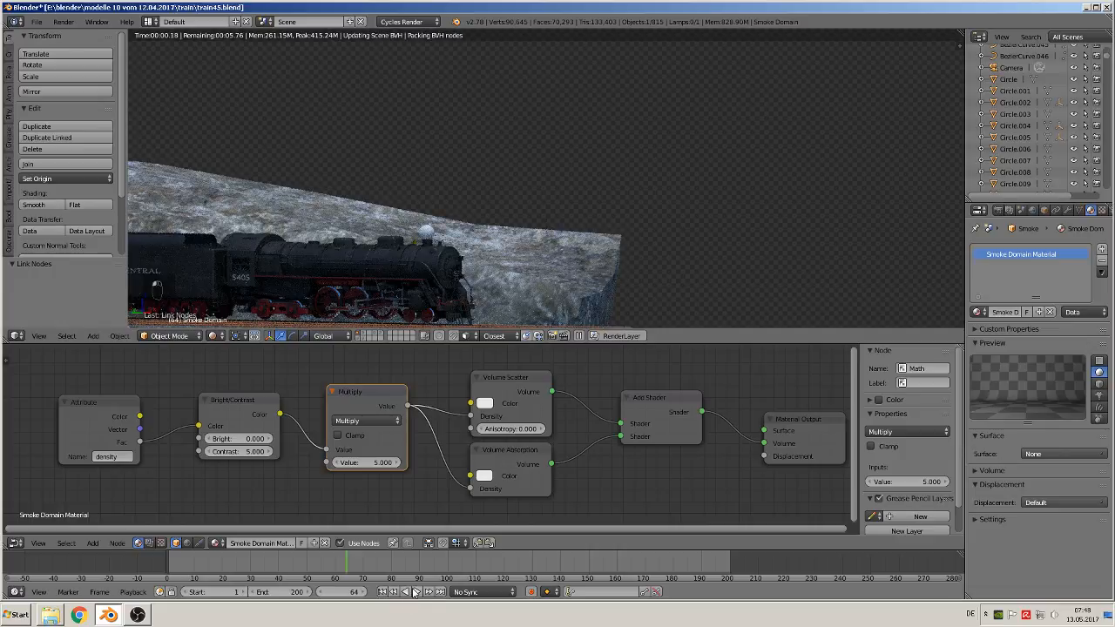
click(414, 592)
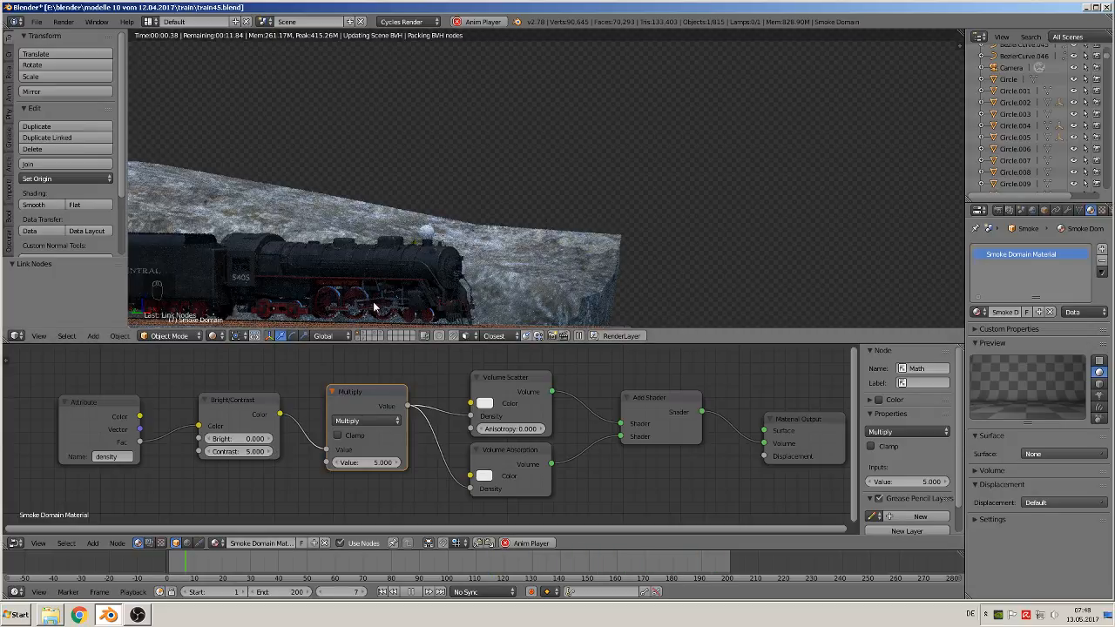
click(974, 470)
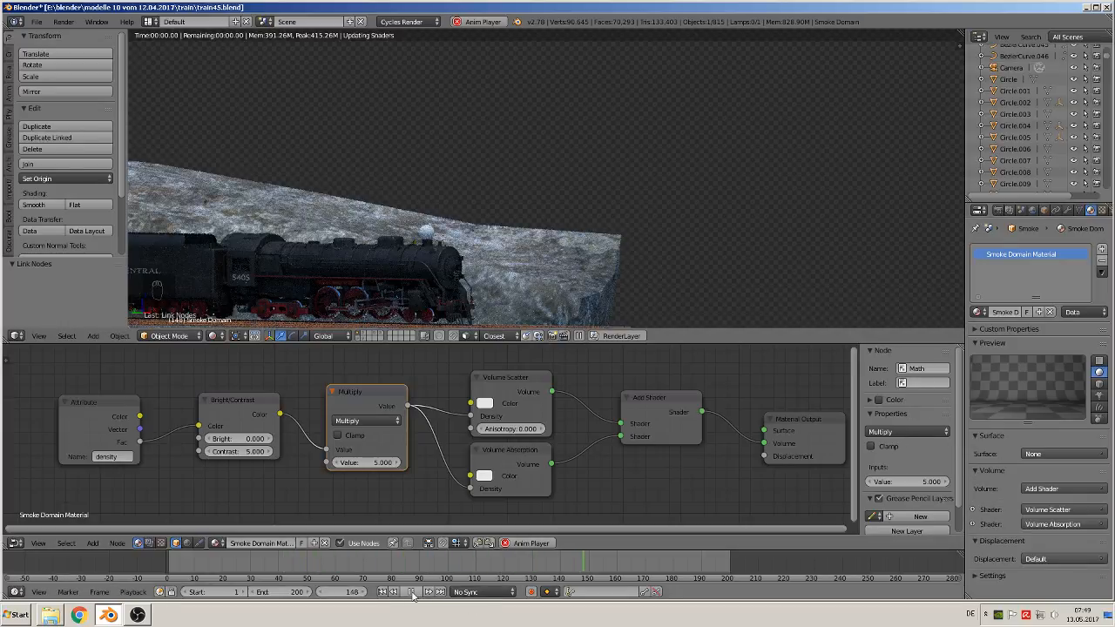
click(411, 592)
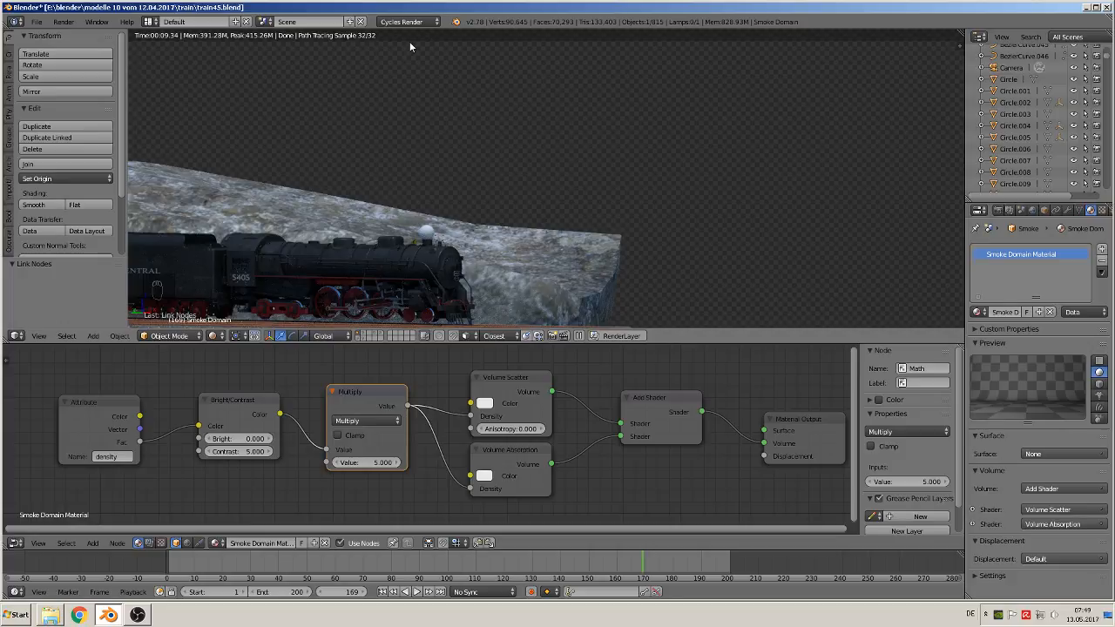
Step: Set the render resolution to 1920 × 1080 px at a 52% scale
click(997, 211)
click(999, 368)
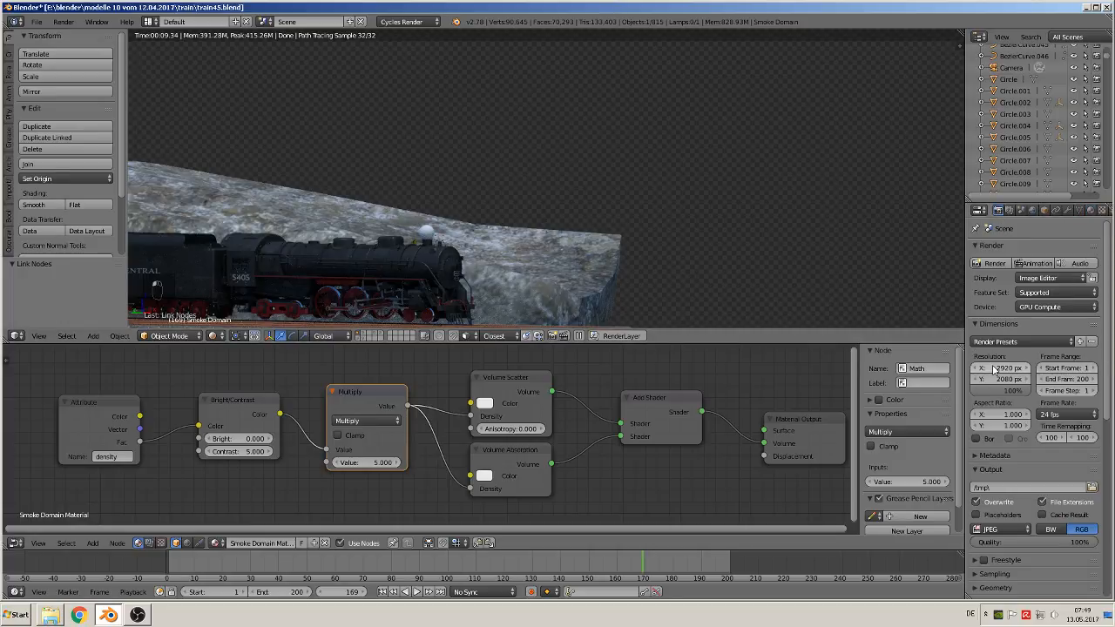
text(1920)
key(Return)
click(999, 378)
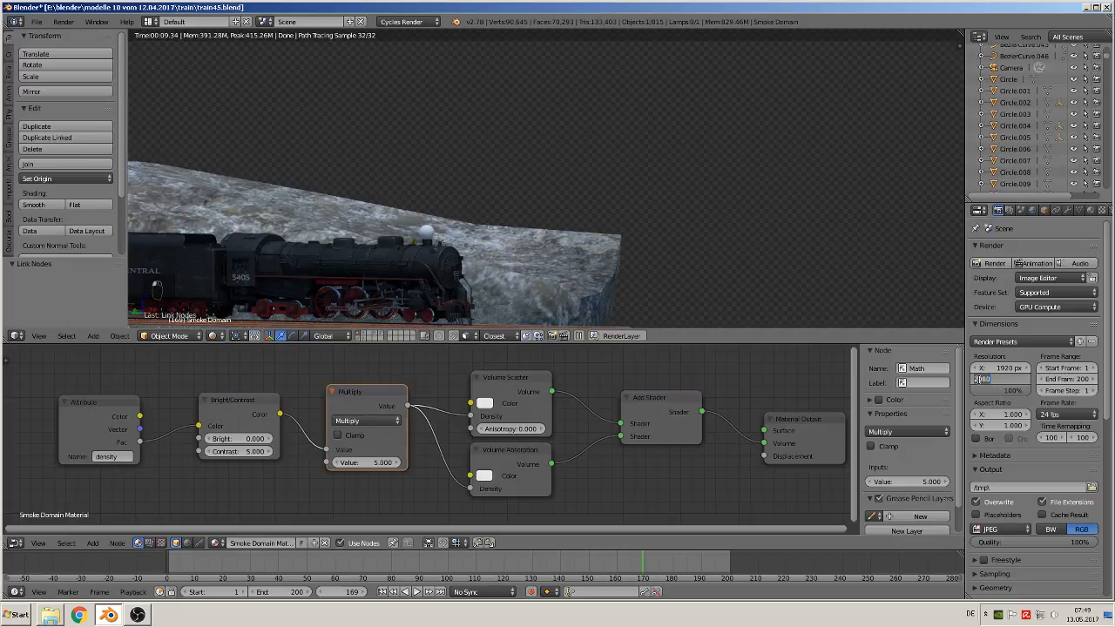
click(978, 380)
key(Return)
drag(1012, 391, 1001, 392)
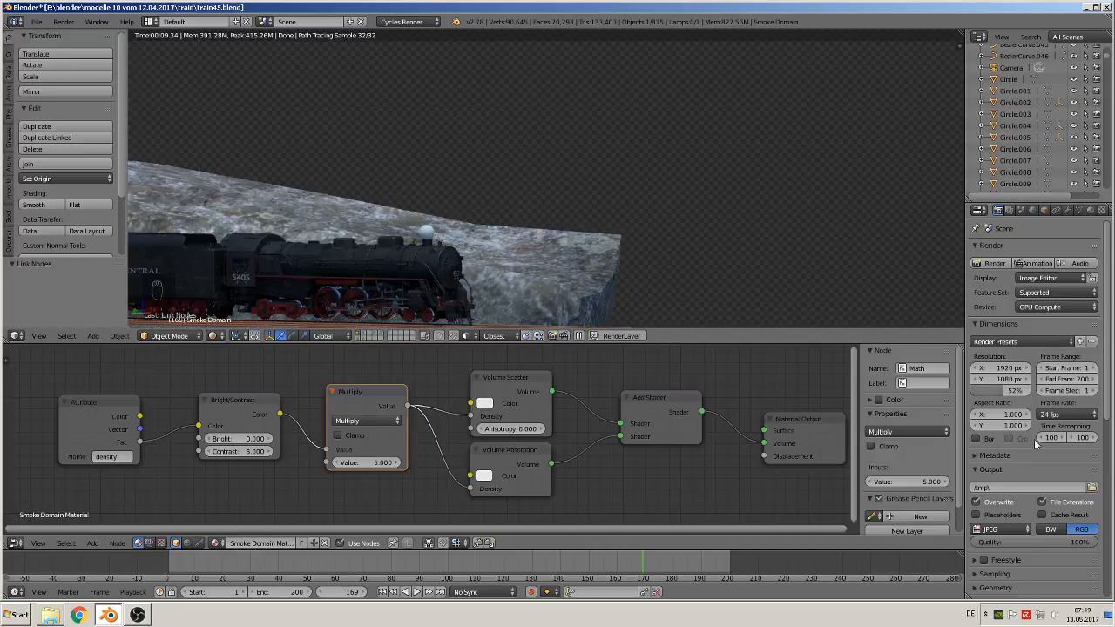
Step: Expand the render sampling settings and set the render samples to 15
scroll(1035, 444, down, 2)
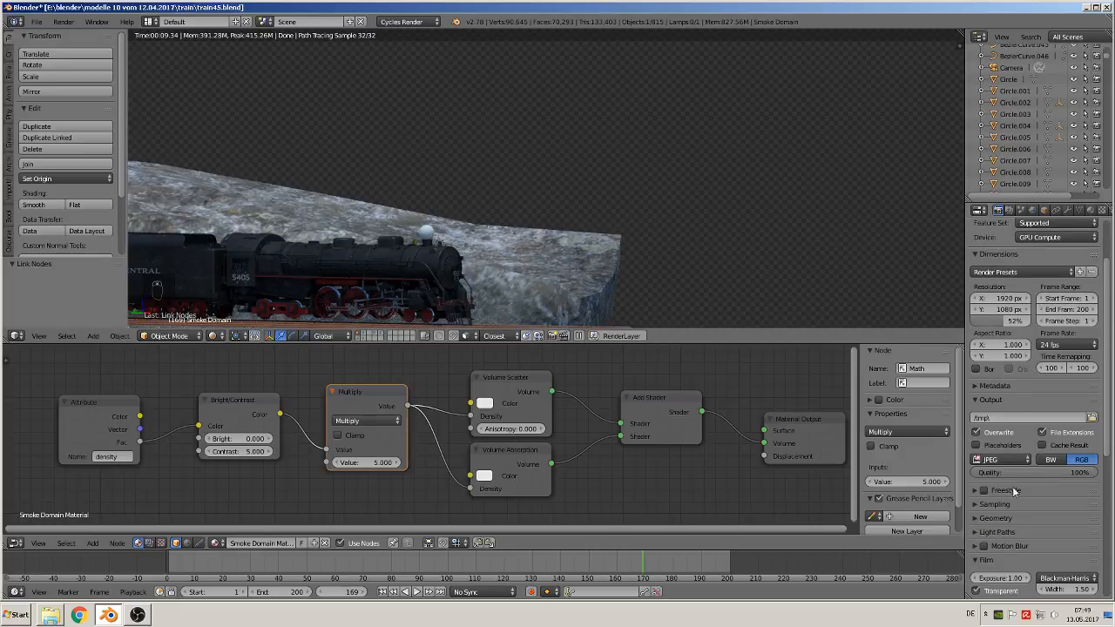
scroll(1024, 484, down, 2)
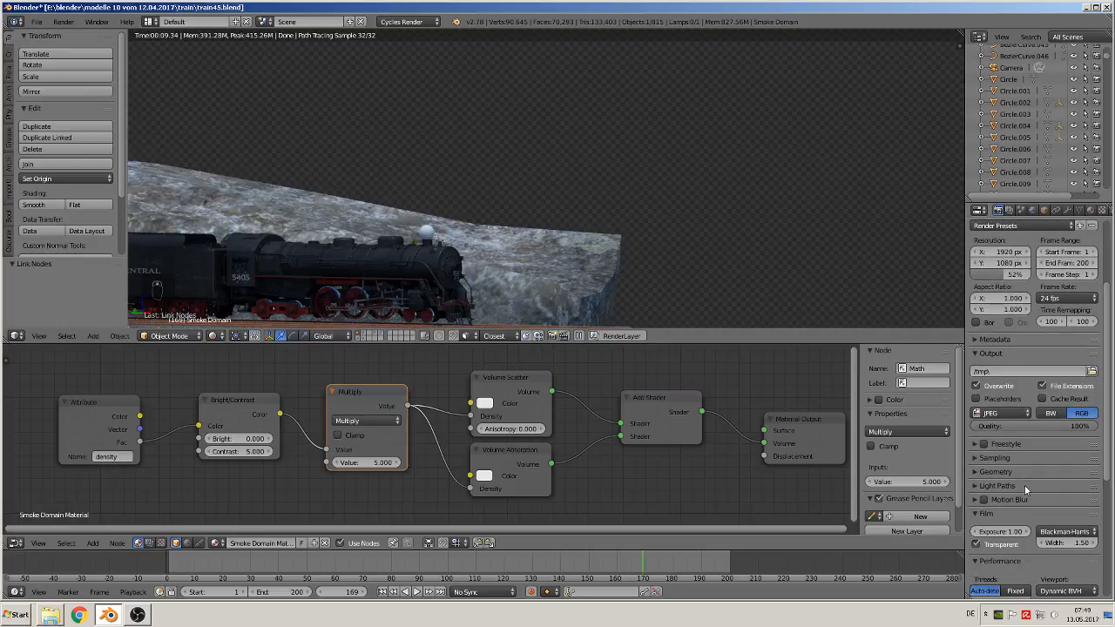
click(974, 457)
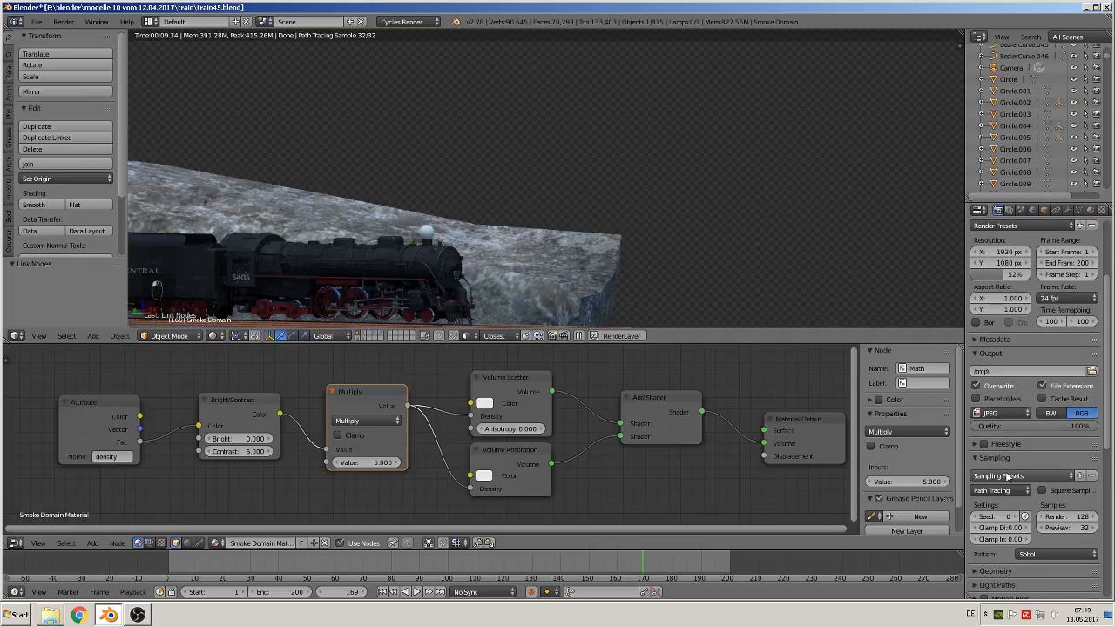
click(1071, 516)
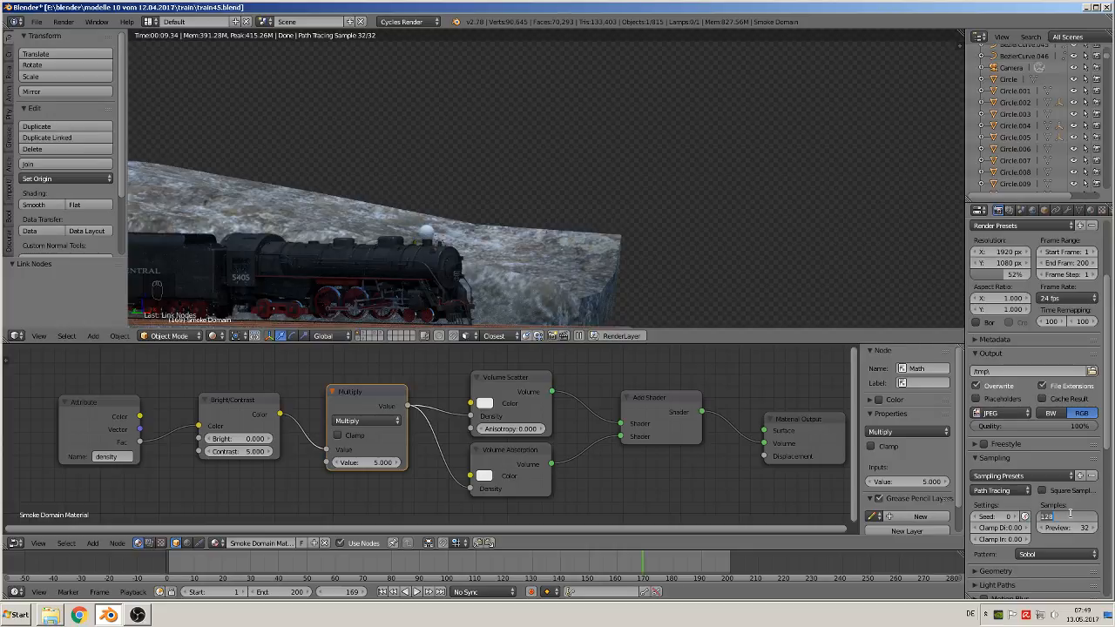
text(15)
key(Return)
Step: Turn off the transparent film background and apply the automatic render tile size
scroll(1033, 526, down, 5)
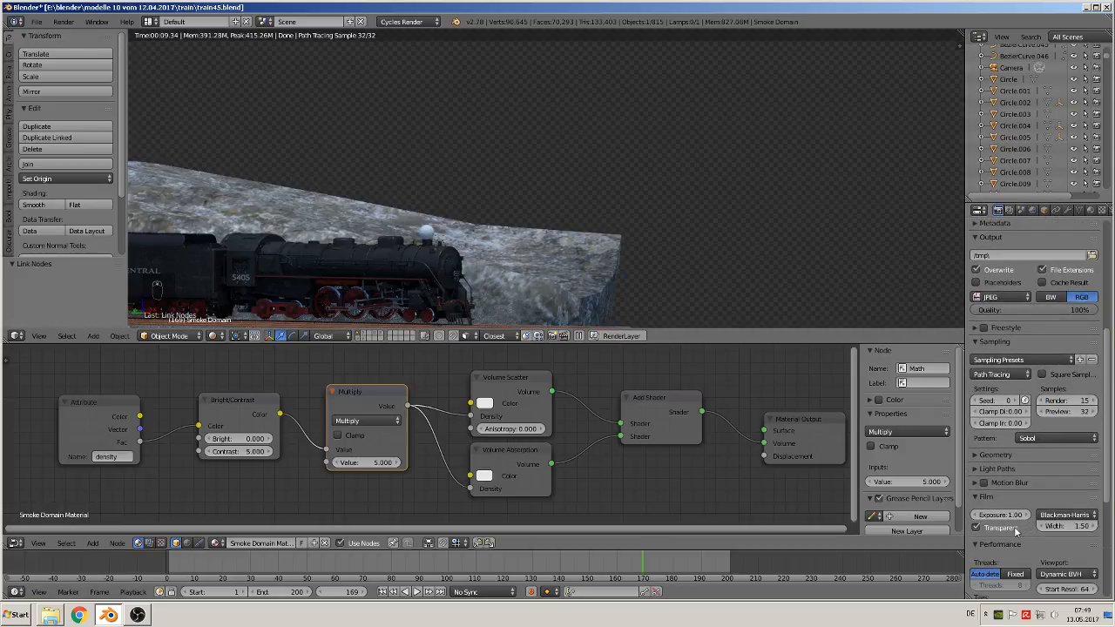
click(975, 528)
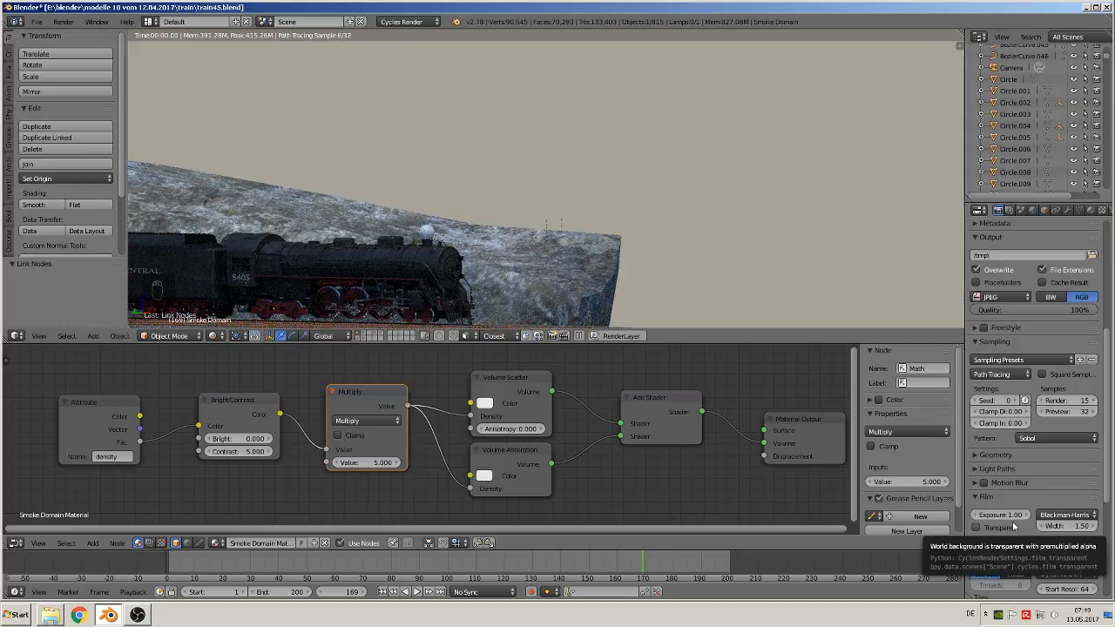
scroll(1018, 533, down, 1)
scroll(1020, 533, down, 4)
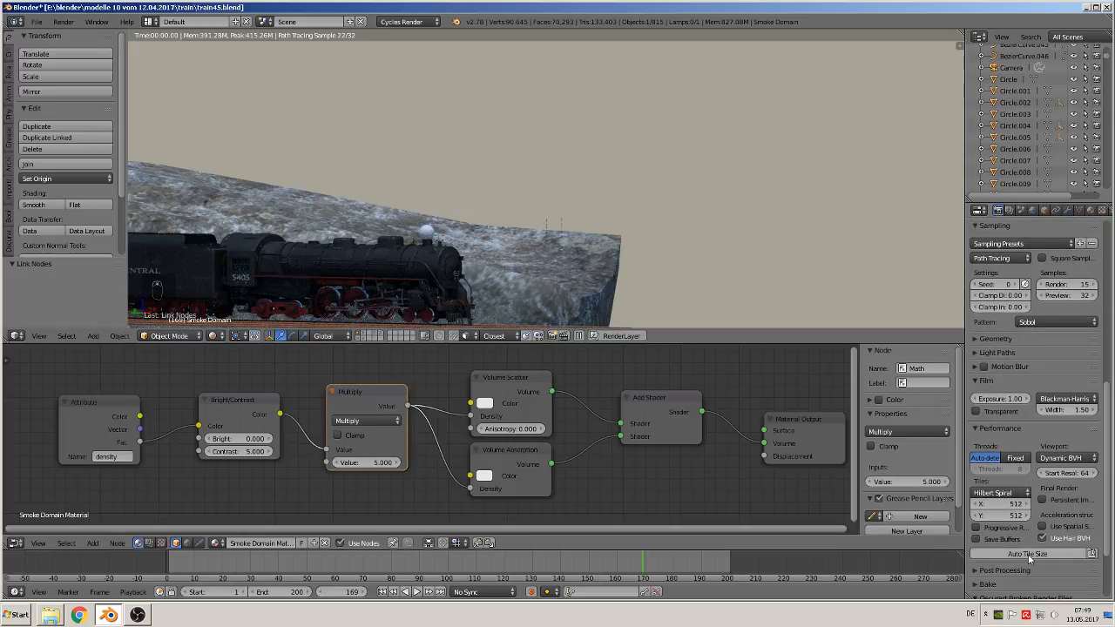
click(1028, 554)
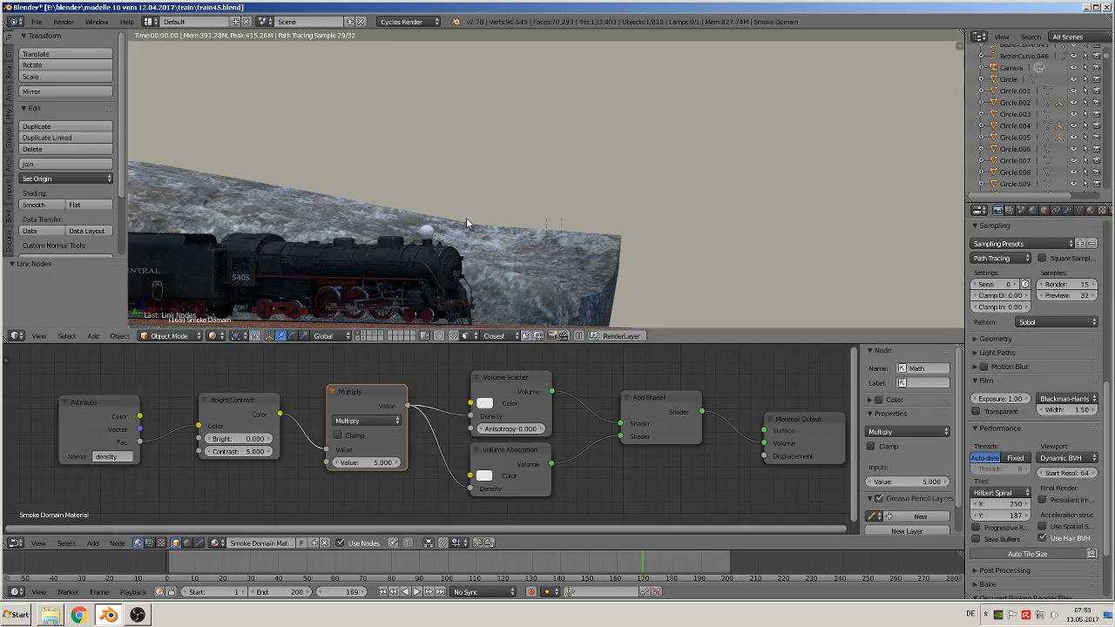
Step: Replay the animation from the first frame in Rendered shading, stop it and switch the viewport to Material shading
click(383, 591)
click(416, 592)
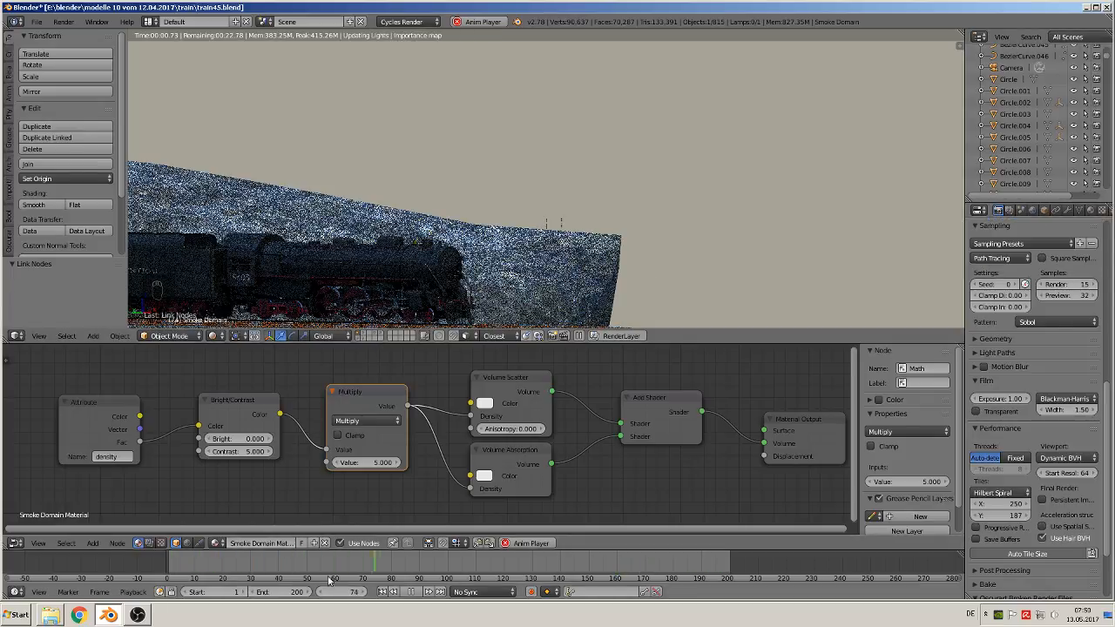
click(410, 591)
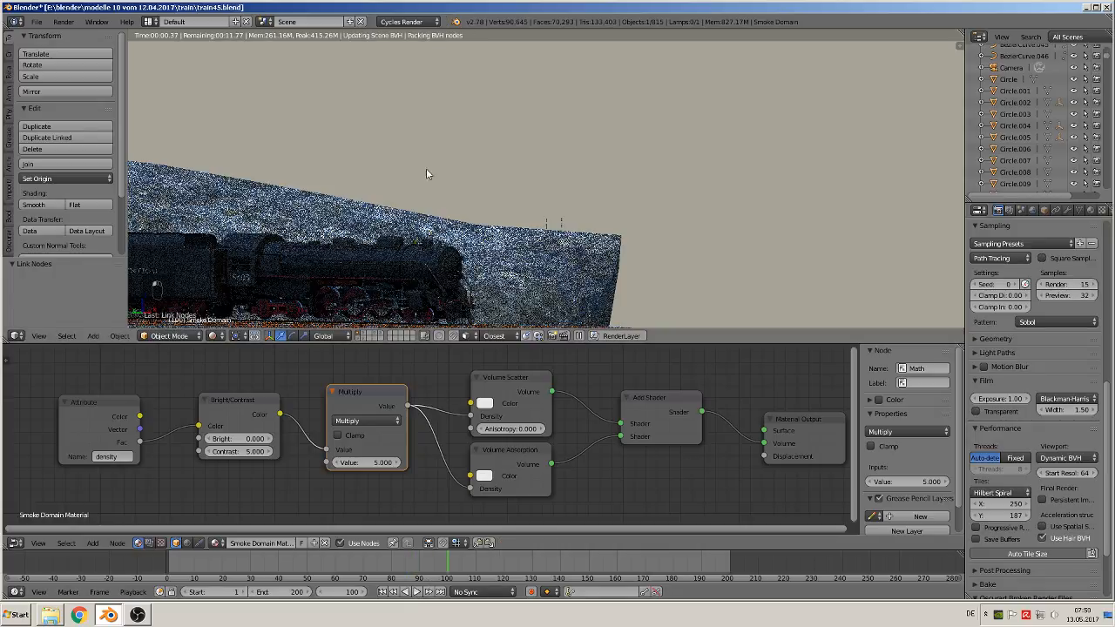
click(212, 336)
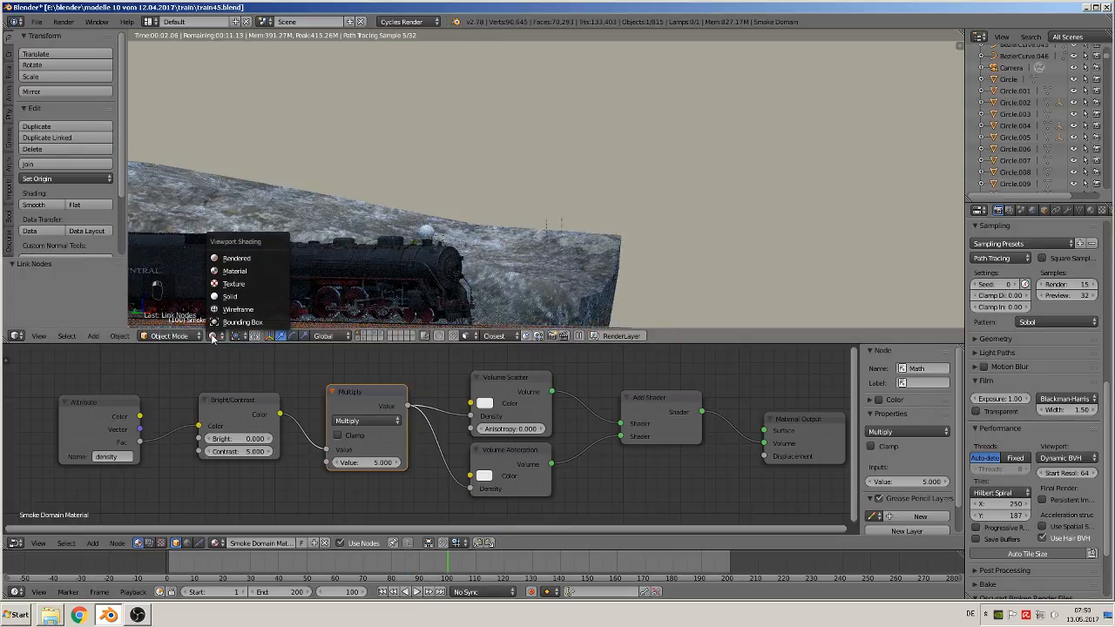
click(230, 271)
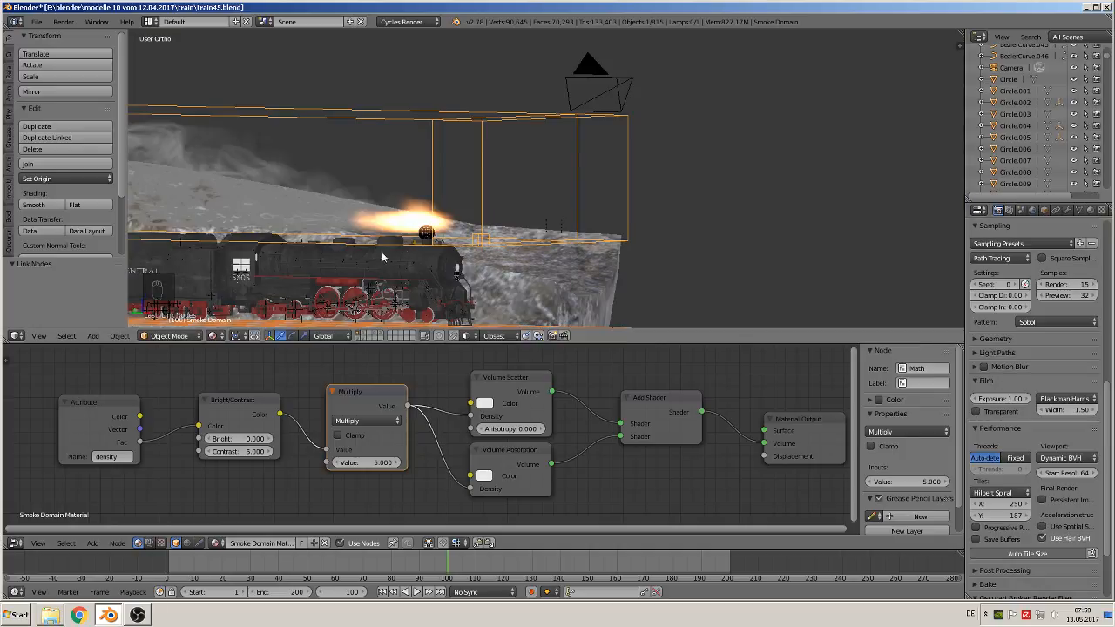
Step: Select the smoke emitter sphere above the locomotive and show its material settings
right_click(428, 233)
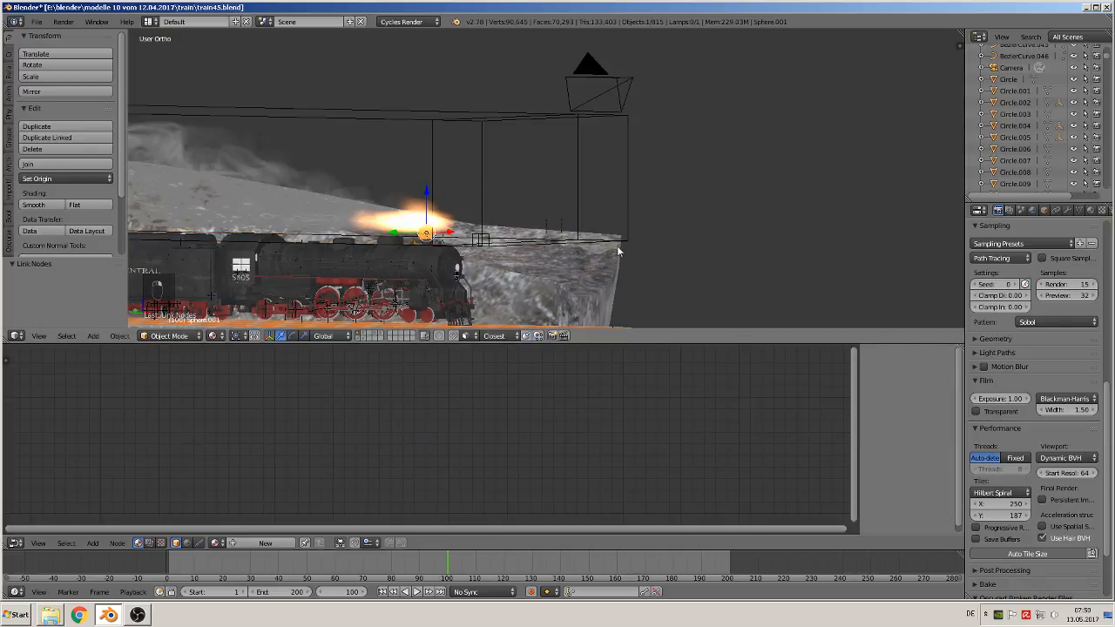
click(1090, 211)
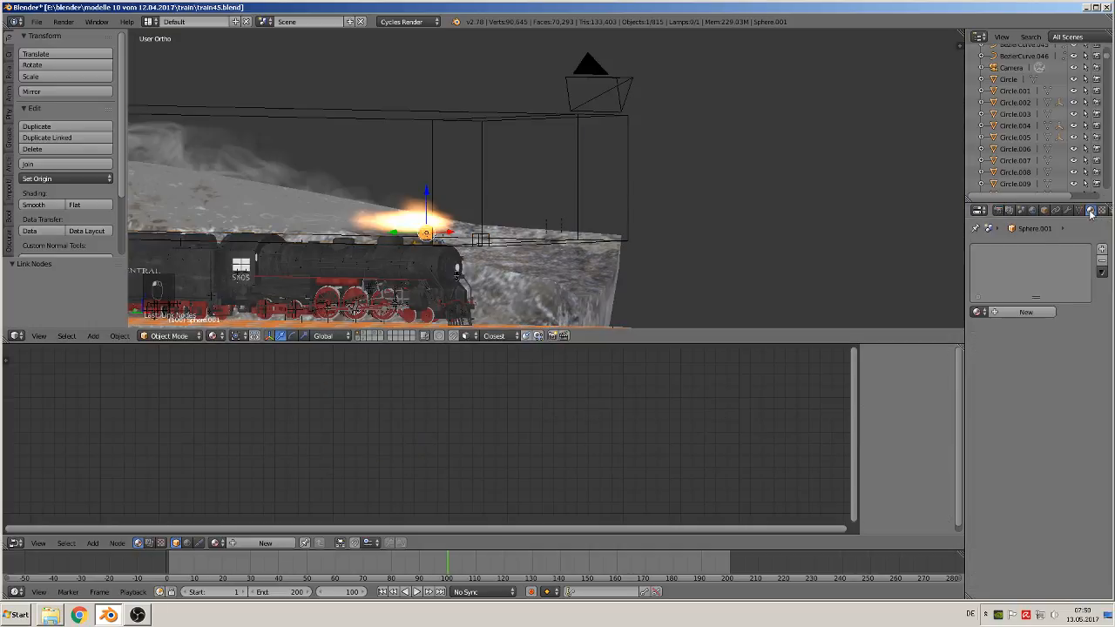
click(976, 312)
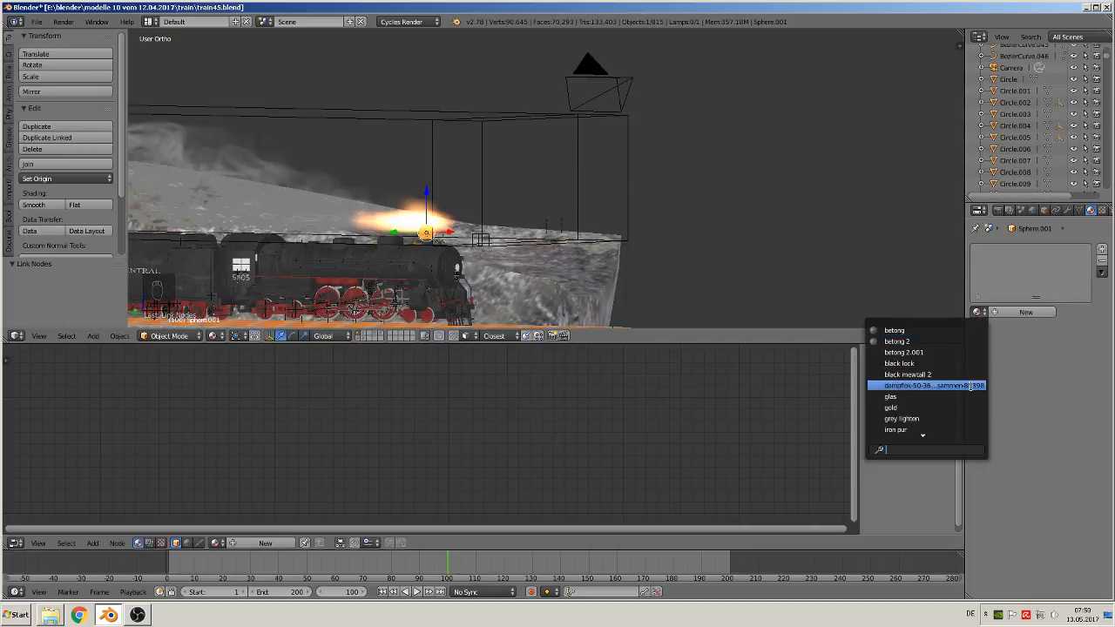
click(971, 385)
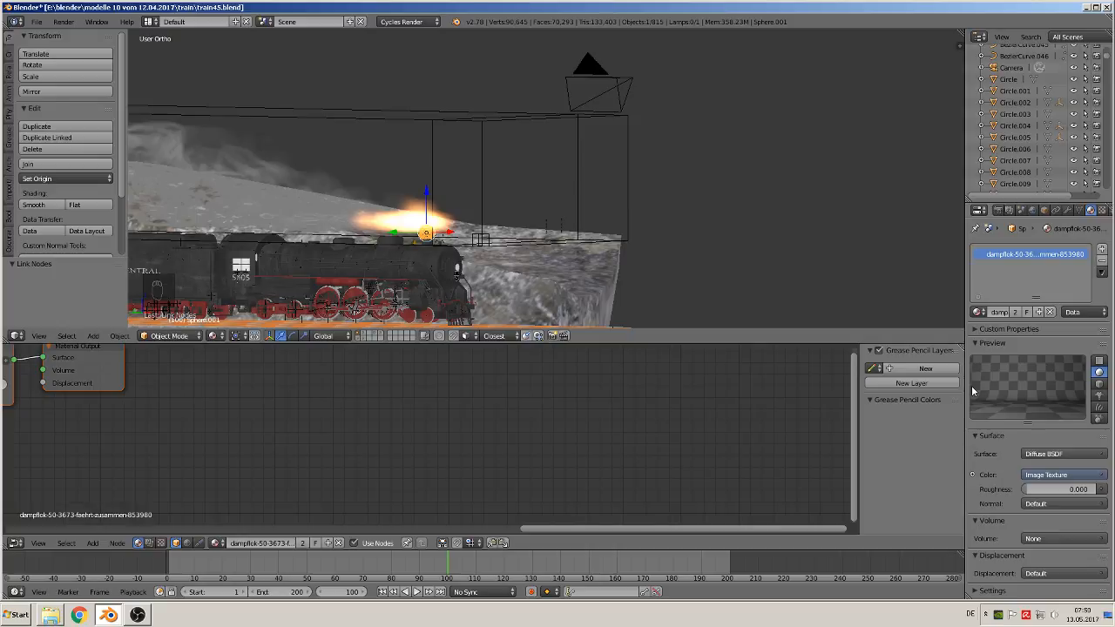
scroll(199, 353, down, 3)
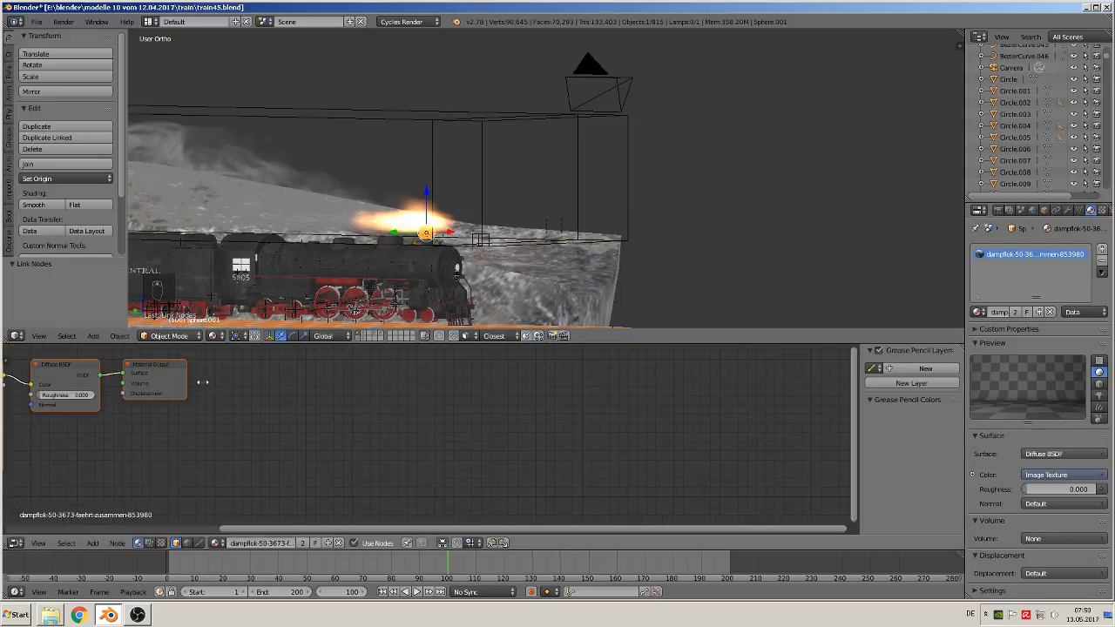
scroll(208, 384, down, 2)
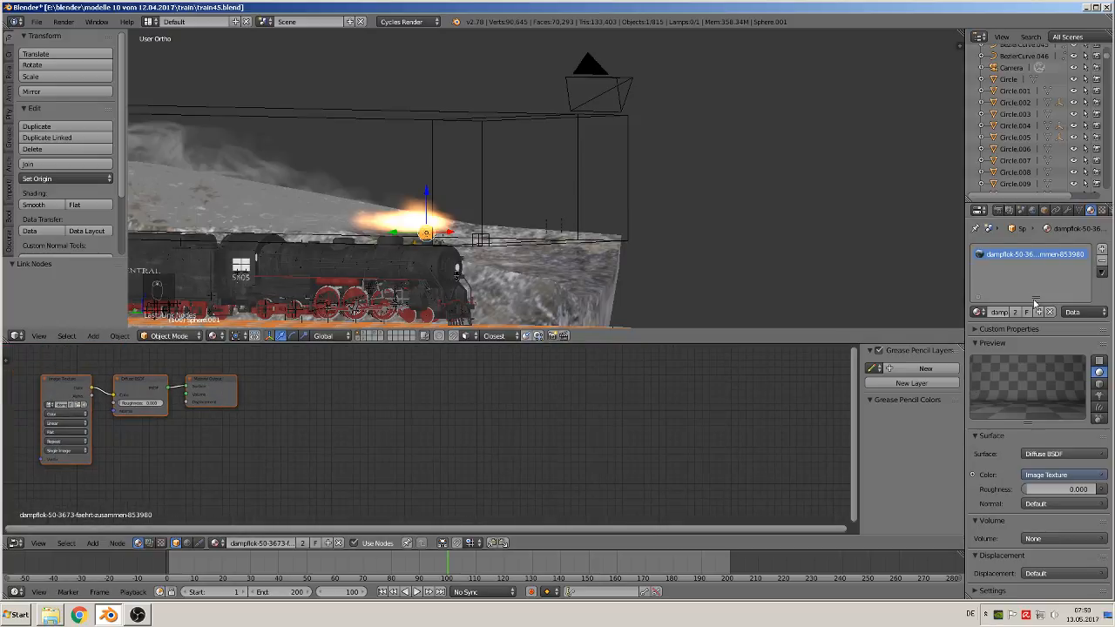
click(1101, 263)
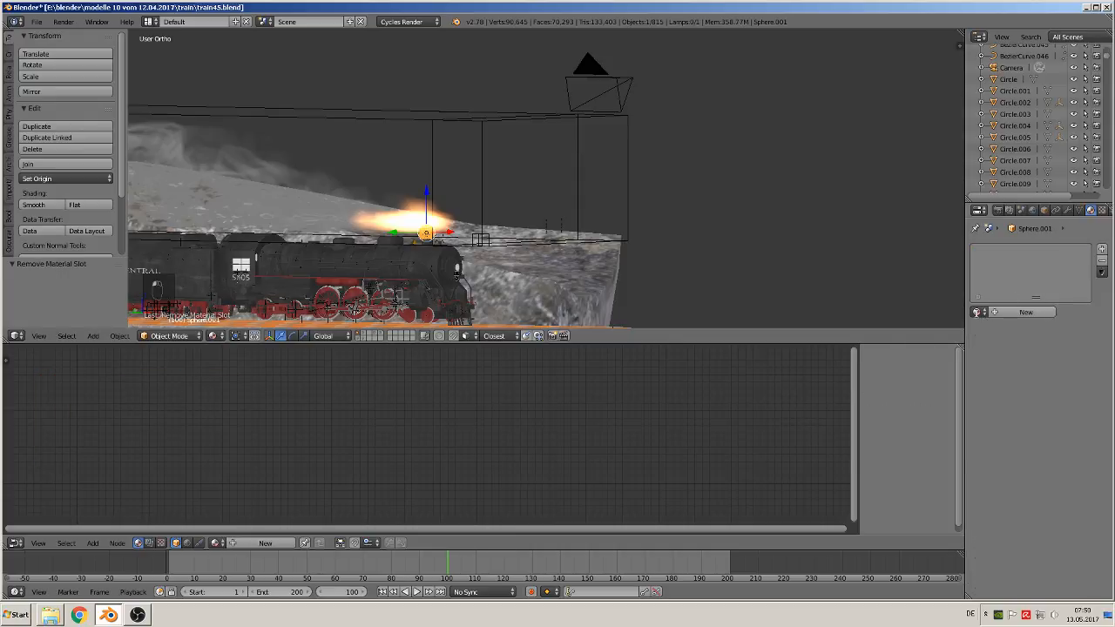
Step: Assign the existing Smoke Domain Material to the emitter sphere
click(976, 311)
scroll(950, 380, down, 10)
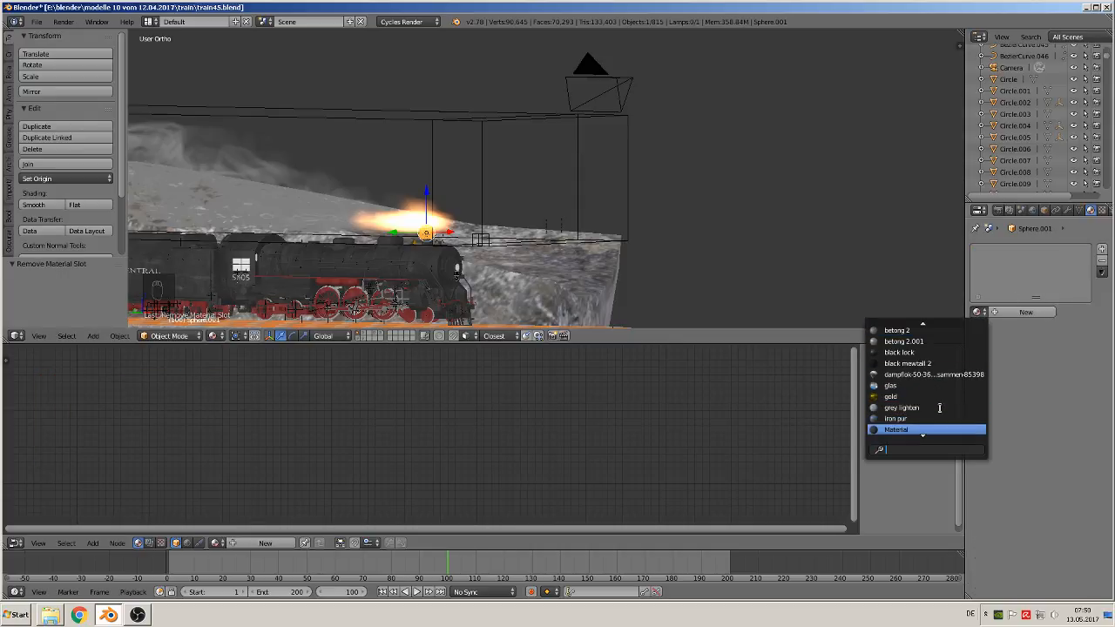
scroll(938, 408, down, 6)
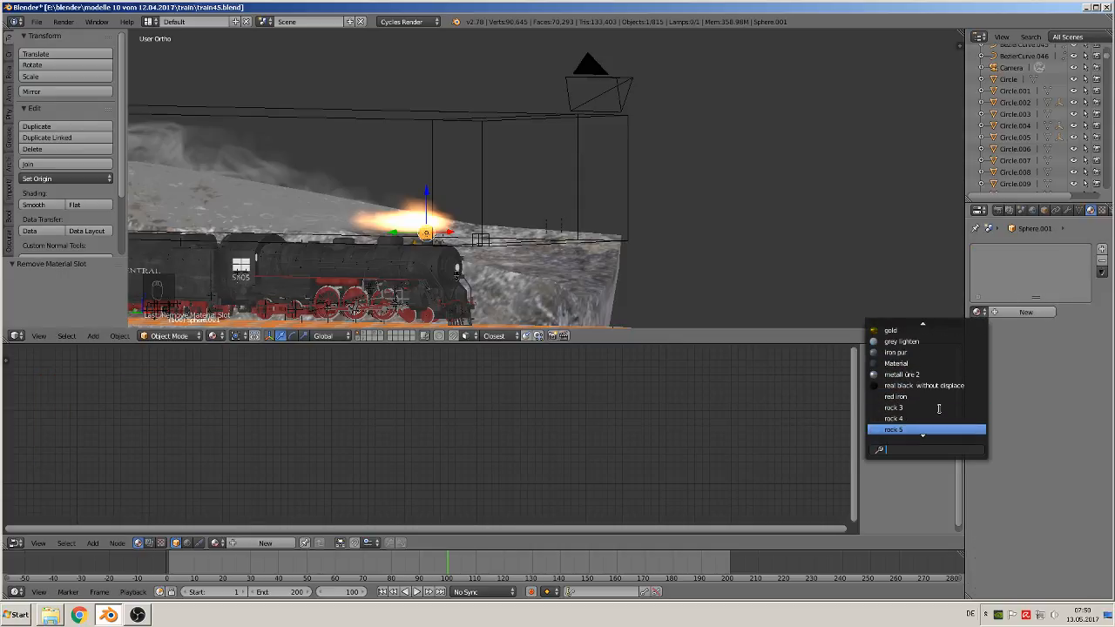
scroll(939, 407, down, 8)
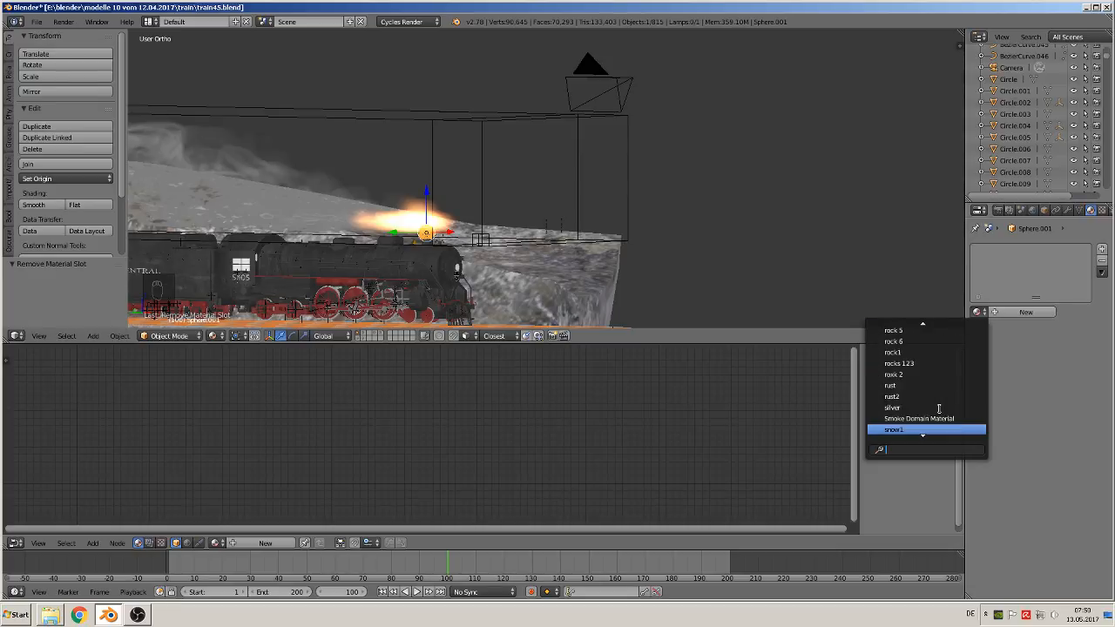
click(924, 406)
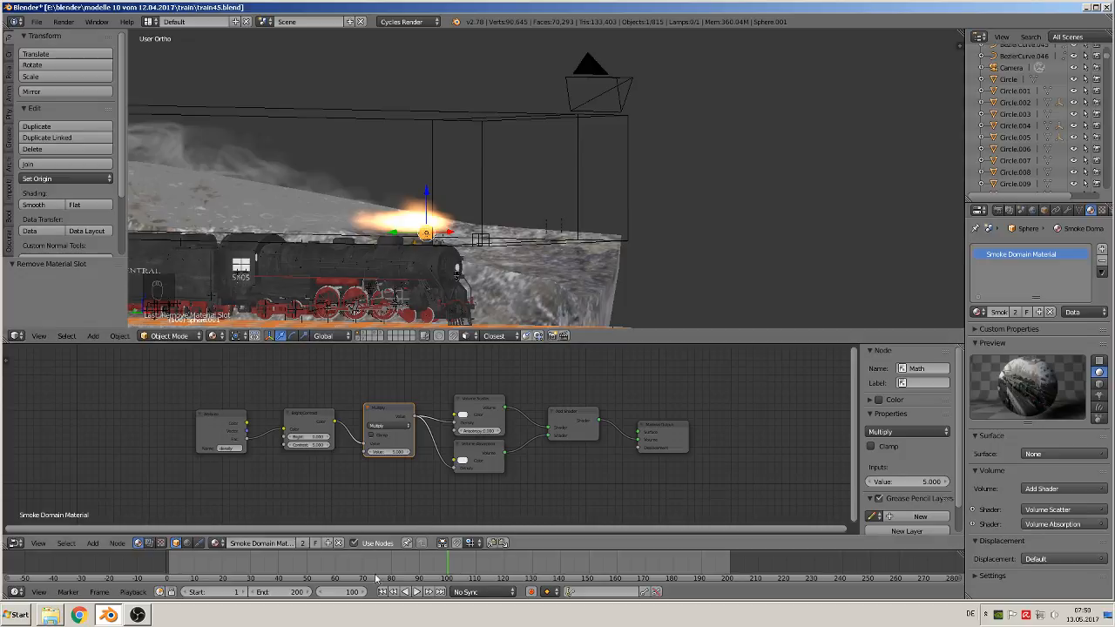
Step: Play the animation in Rendered viewport shading and stop it at frame 16
click(403, 593)
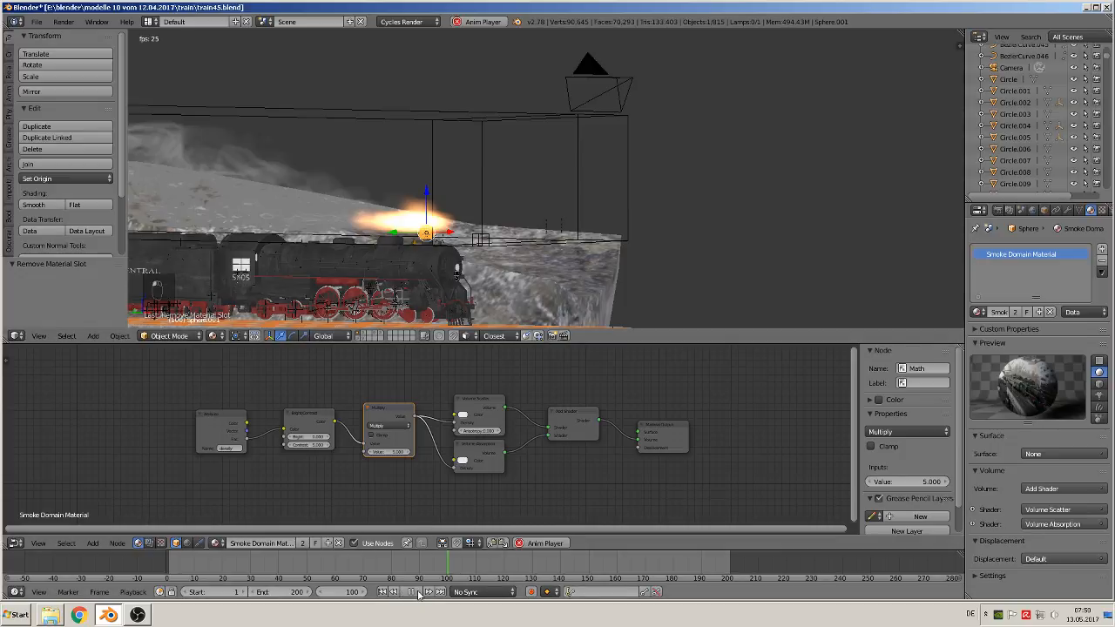
click(213, 335)
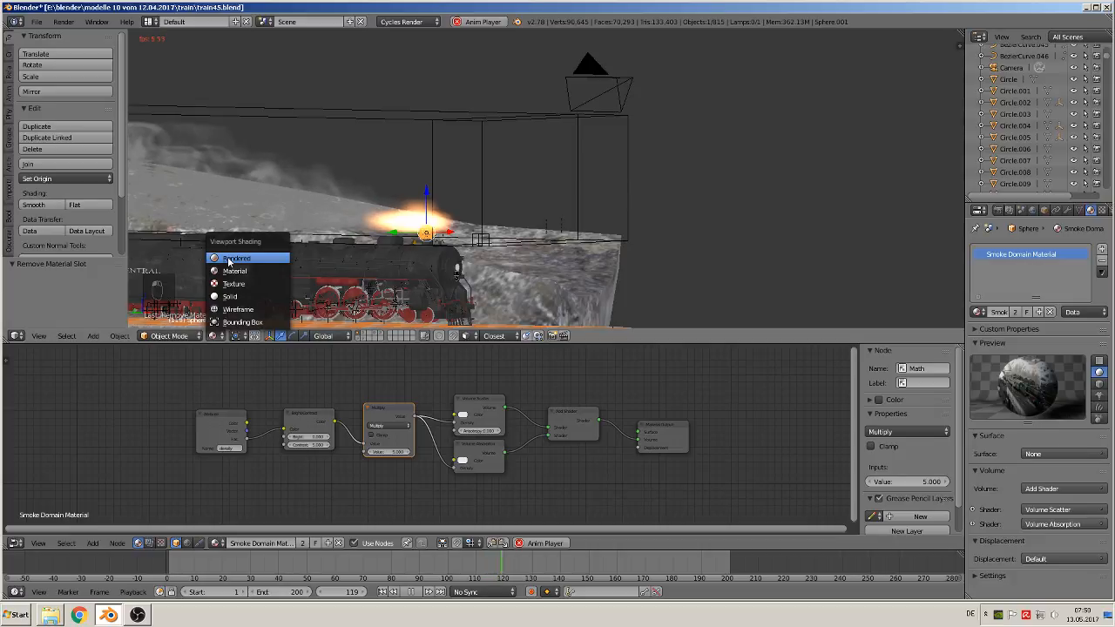
click(229, 259)
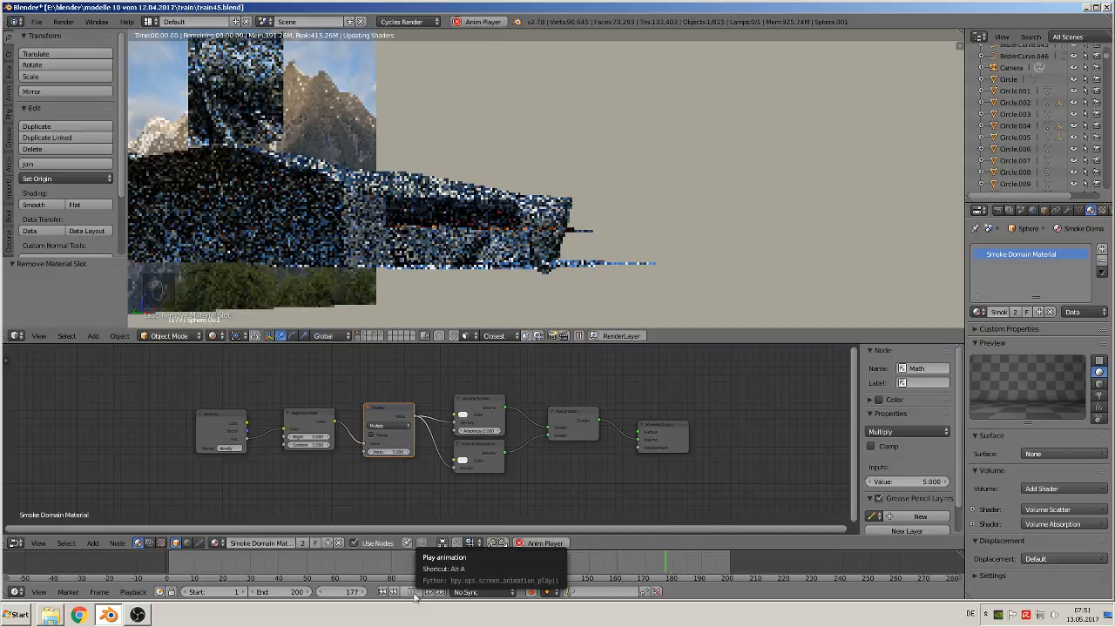
click(415, 593)
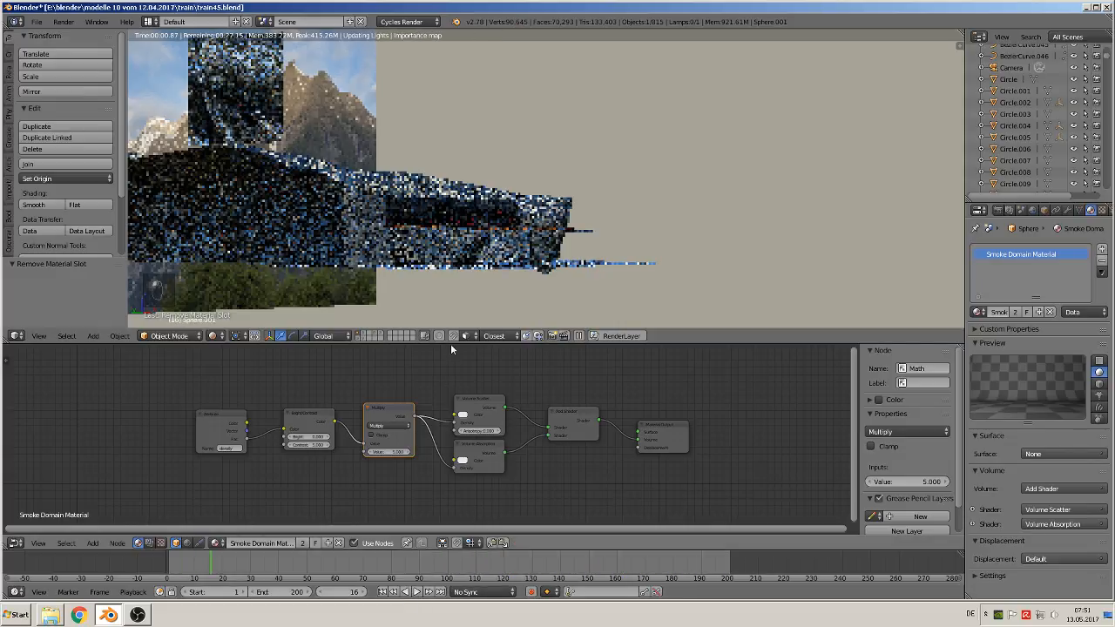
Step: Apply a subdivision level of 5 to the emitter sphere and frame the locomotive's boiler closely
scroll(352, 276, up, 4)
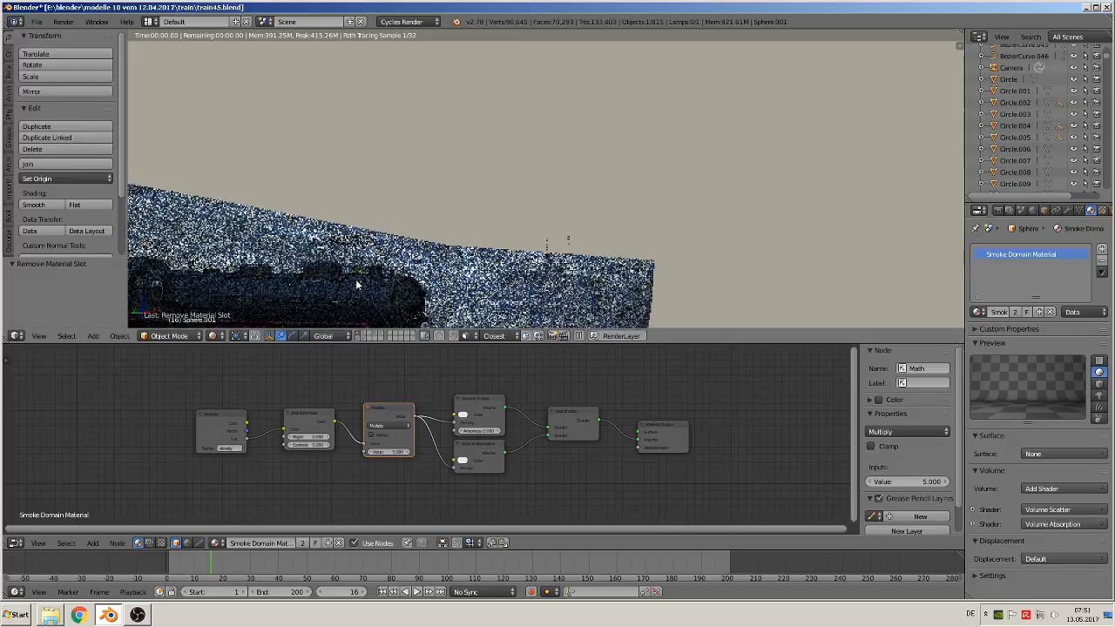
key(ctrl+5)
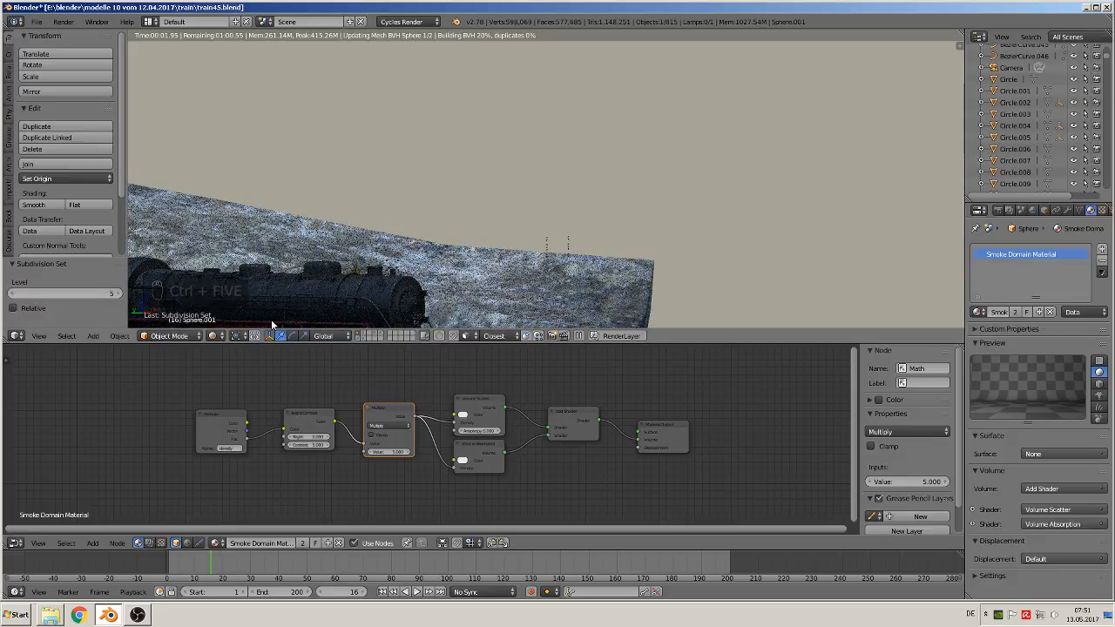
scroll(500, 165, up, 6)
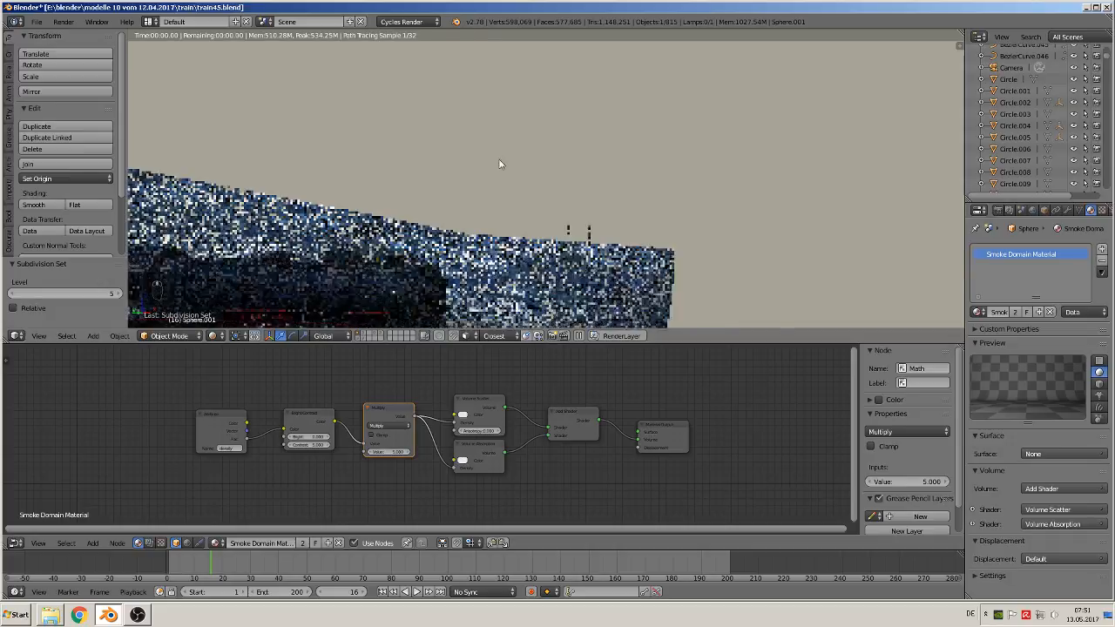
shift+middle_drag(570, 103, 556, 223)
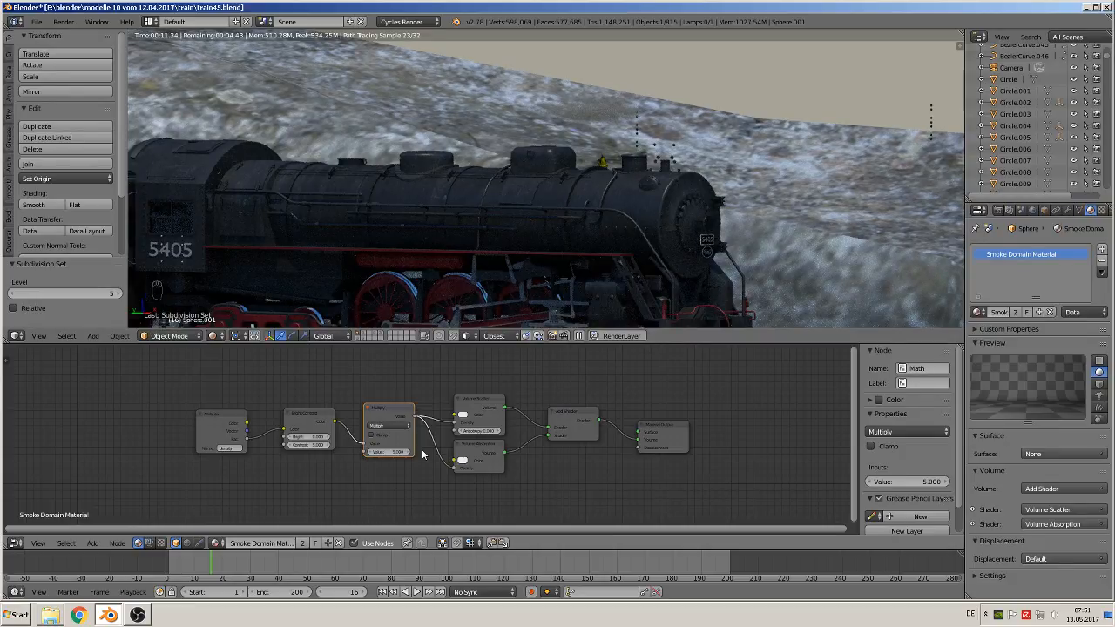
Step: Cut the links around the Bright/Contrast and Multiply nodes and connect the Attribute's Fac directly to both volume shaders' Density inputs
scroll(382, 464, up, 2)
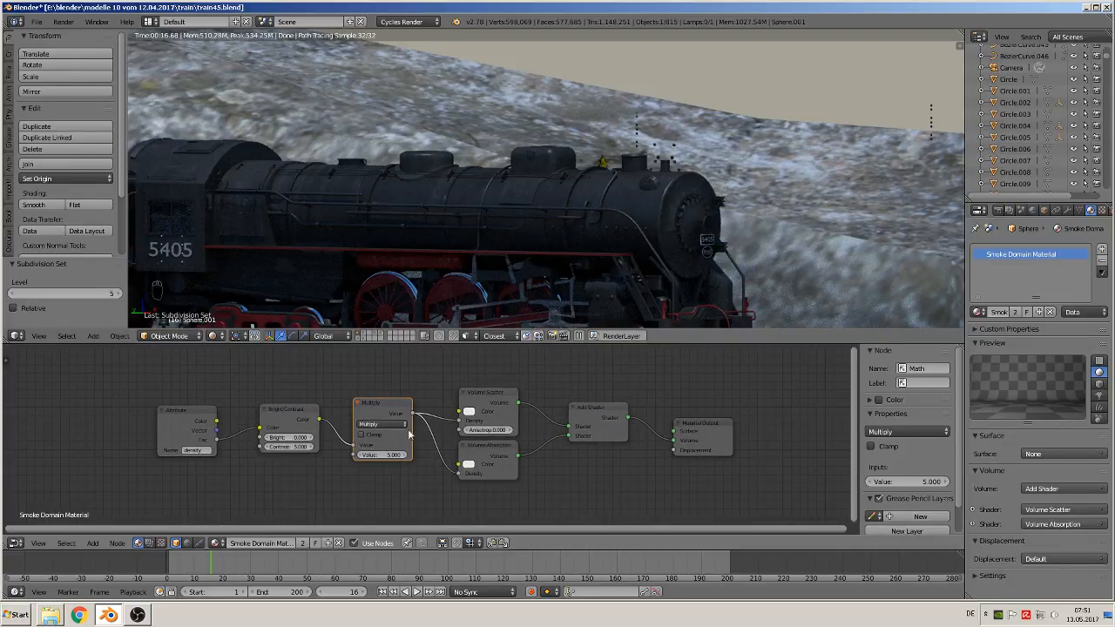
ctrl+right_drag(428, 398, 427, 465)
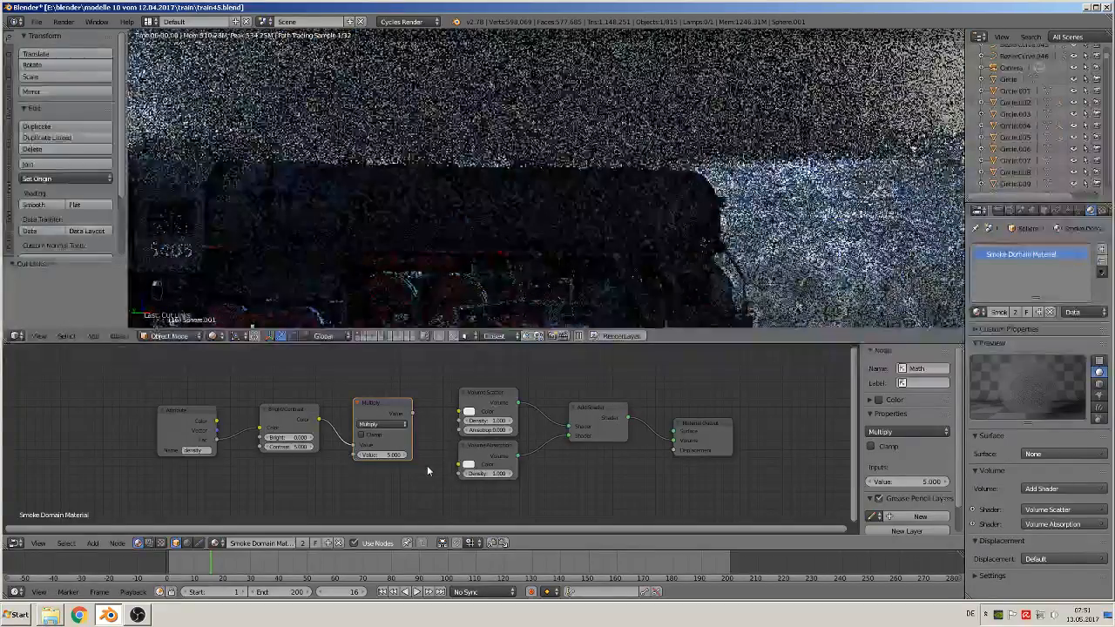
middle_drag(515, 297, 534, 272)
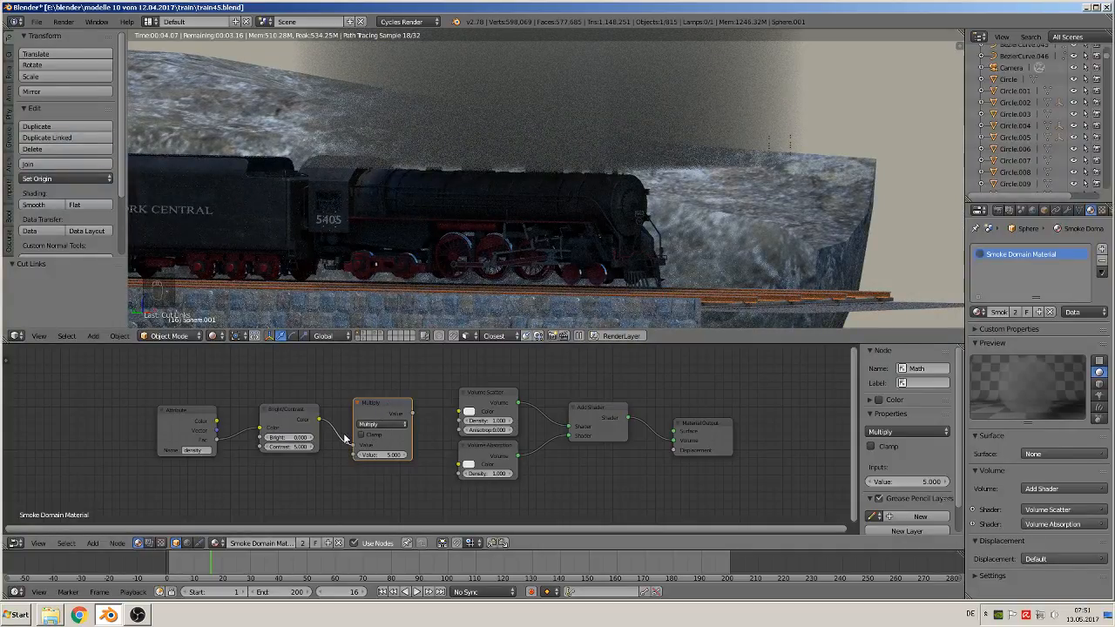
ctrl+right_drag(335, 477, 336, 407)
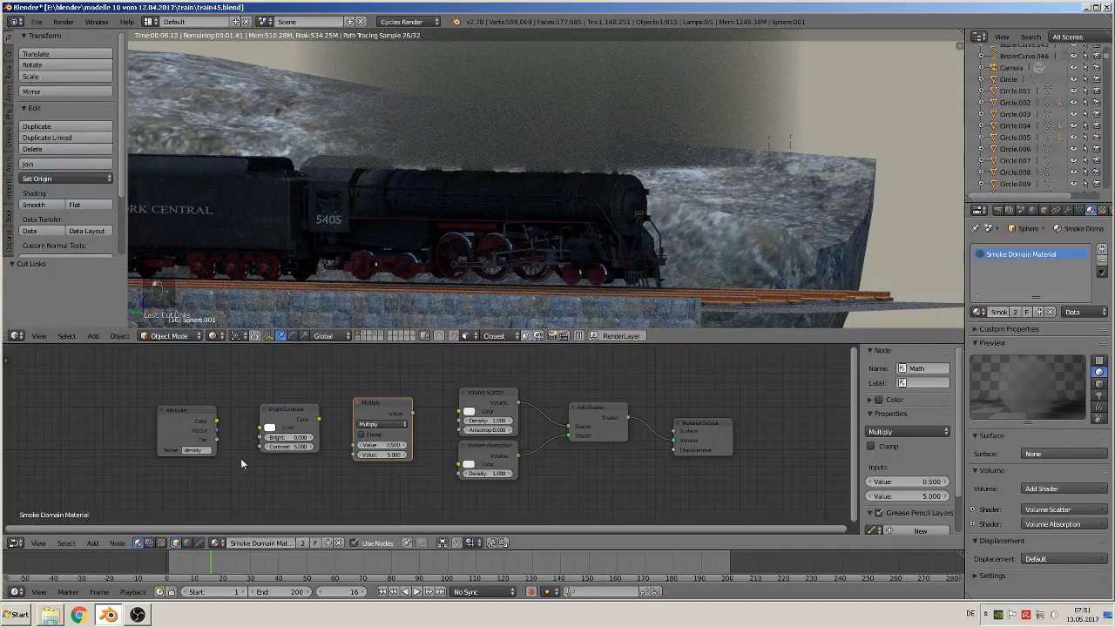
drag(216, 440, 460, 418)
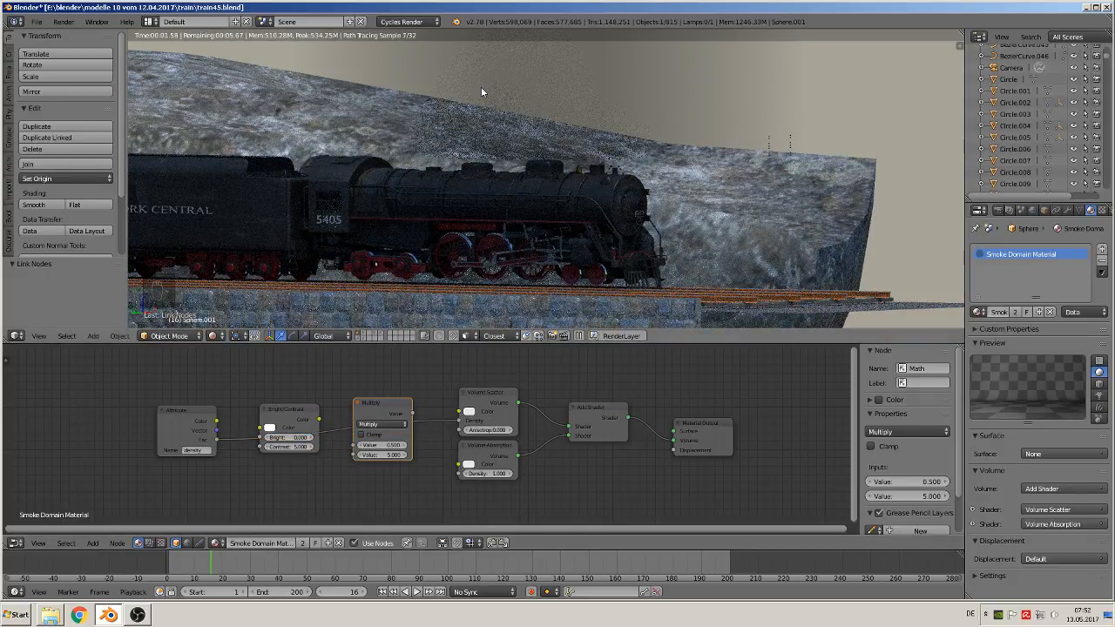
drag(217, 441, 458, 476)
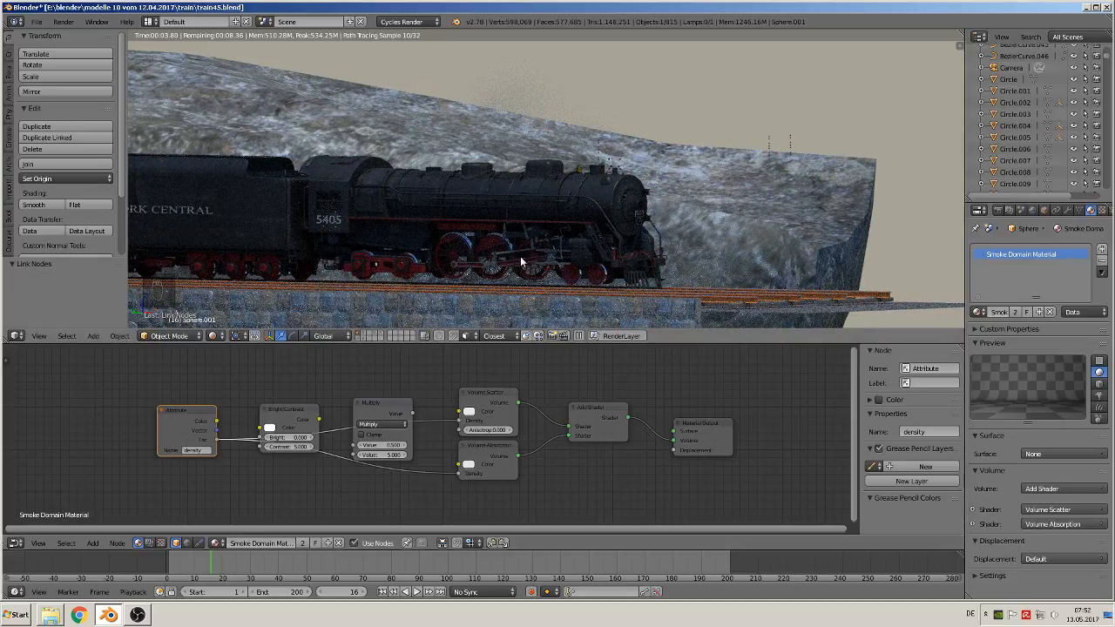
Step: Route the Attribute's Fac through Bright/Contrast into both volume shaders' Density inputs and set the contrast to 20
drag(218, 444, 461, 420)
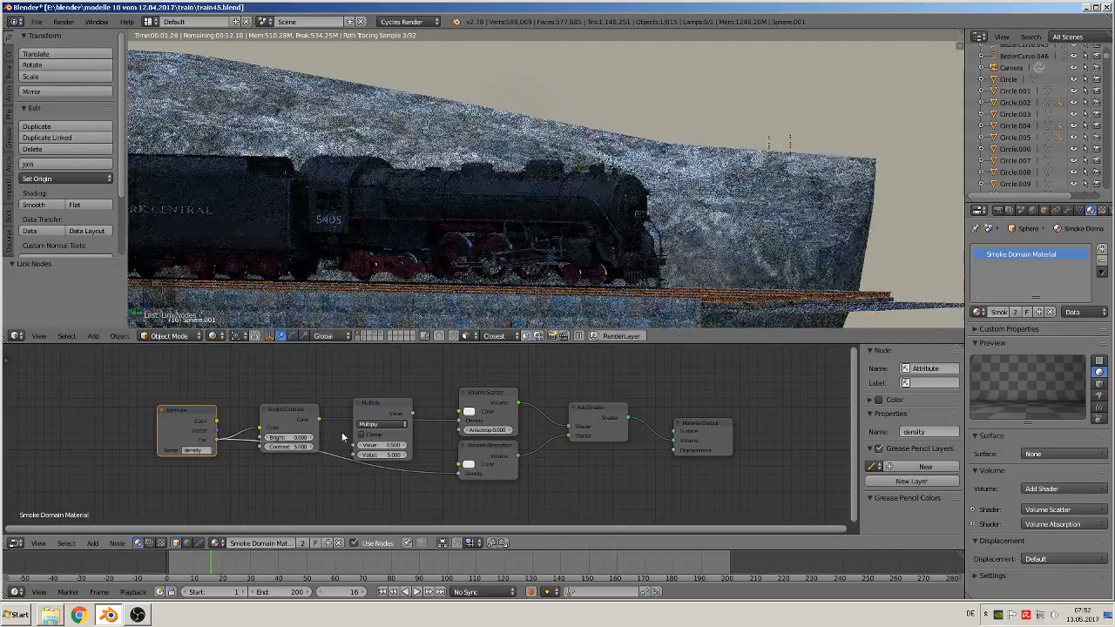
drag(341, 431, 460, 471)
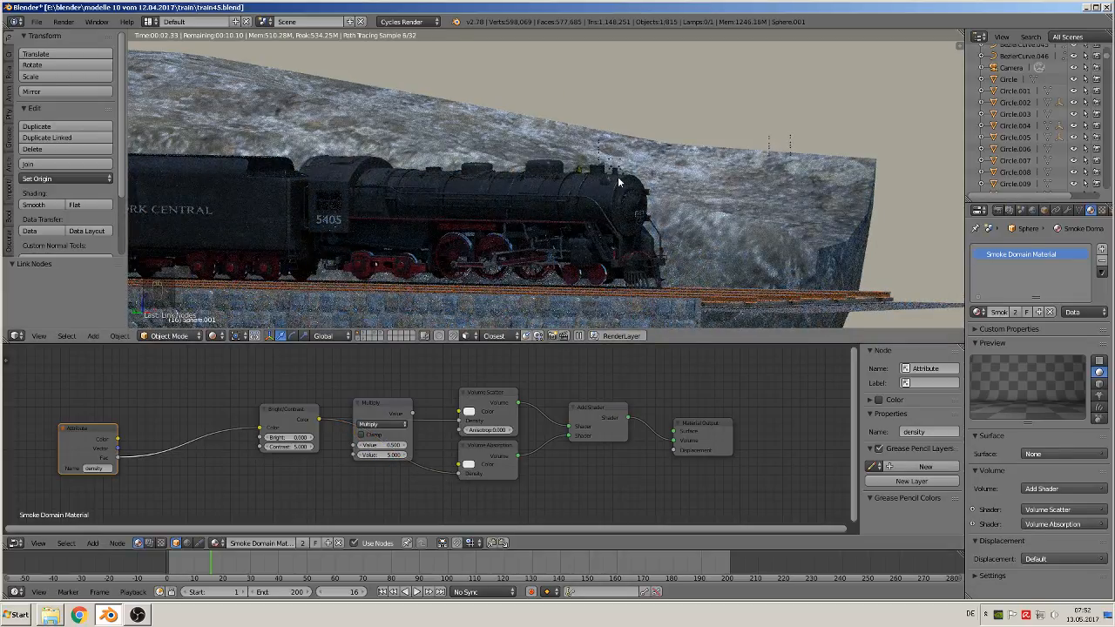
scroll(550, 176, up, 2)
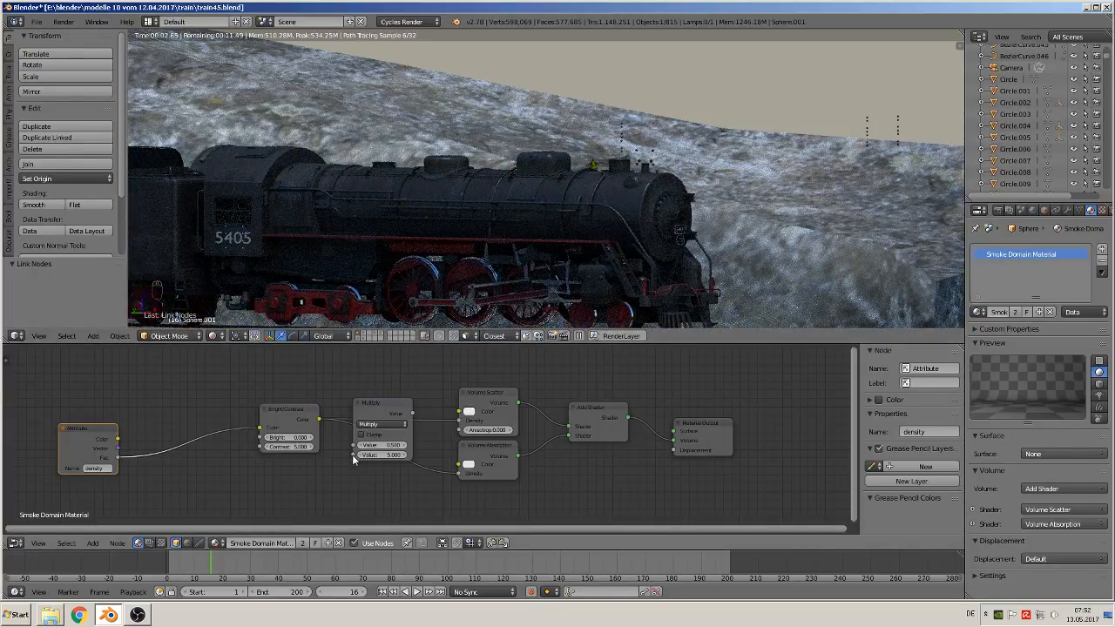
click(296, 446)
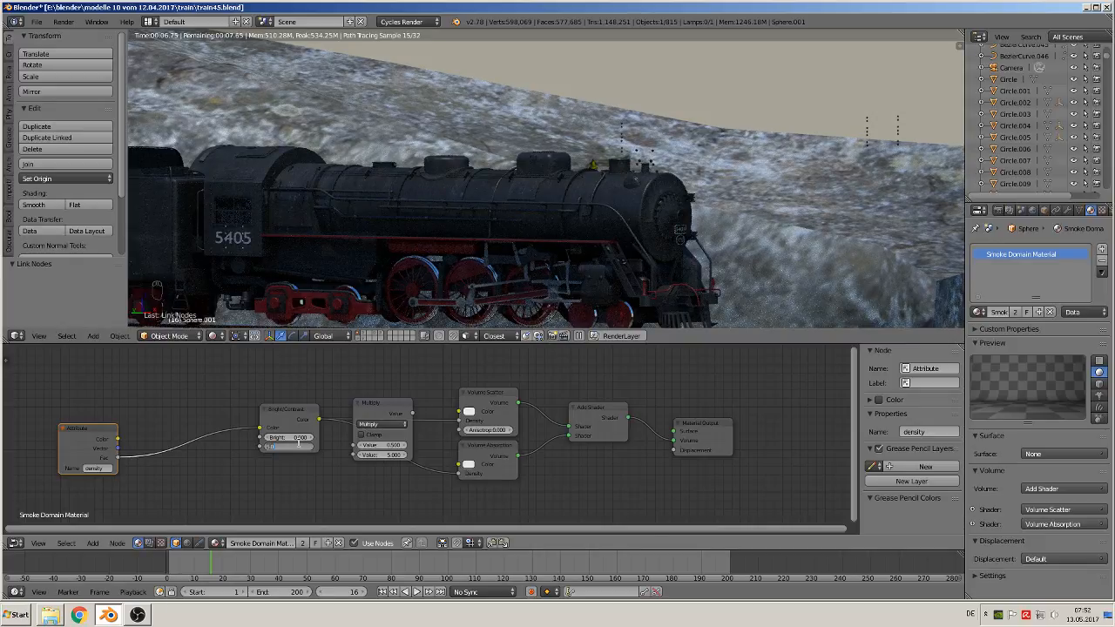
key(Return)
click(306, 447)
text(20)
key(Return)
Step: Cut the Bright/Contrast output links and route its Color through Multiply to Volume Scatter's Density and Volume Absorption's Color
ctrl+right_drag(341, 409, 340, 453)
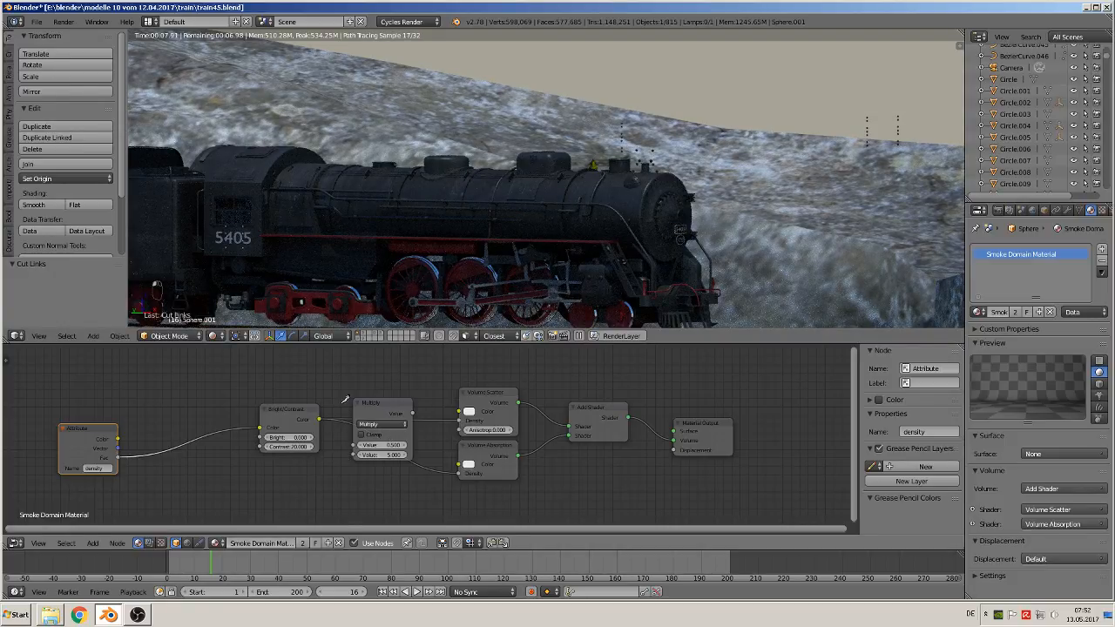
ctrl+right_drag(345, 400, 335, 437)
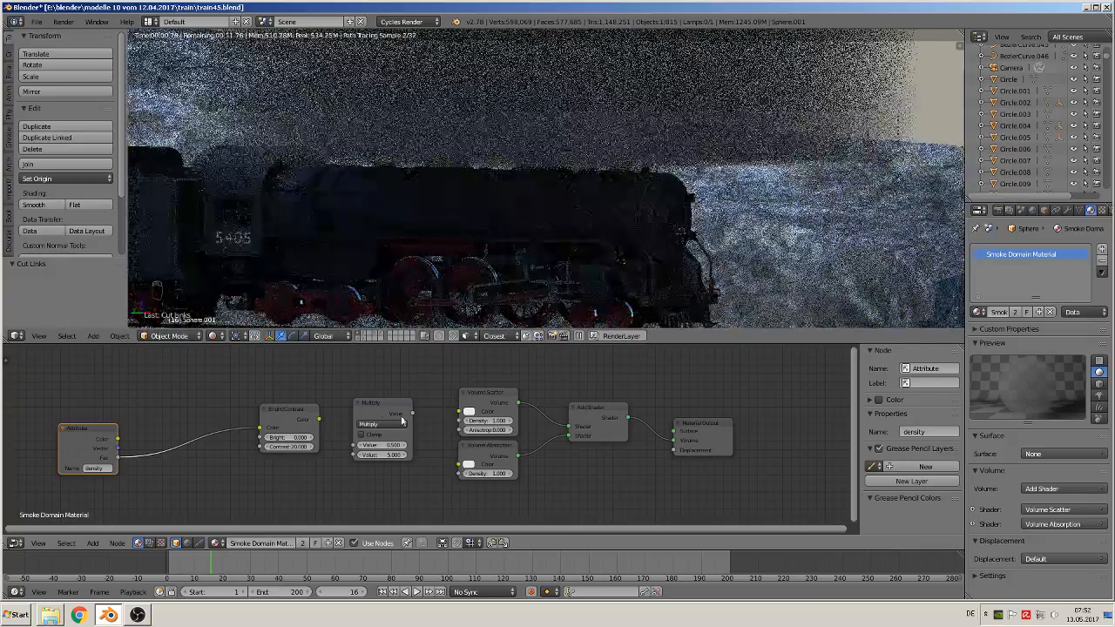
click(396, 411)
drag(411, 412, 460, 467)
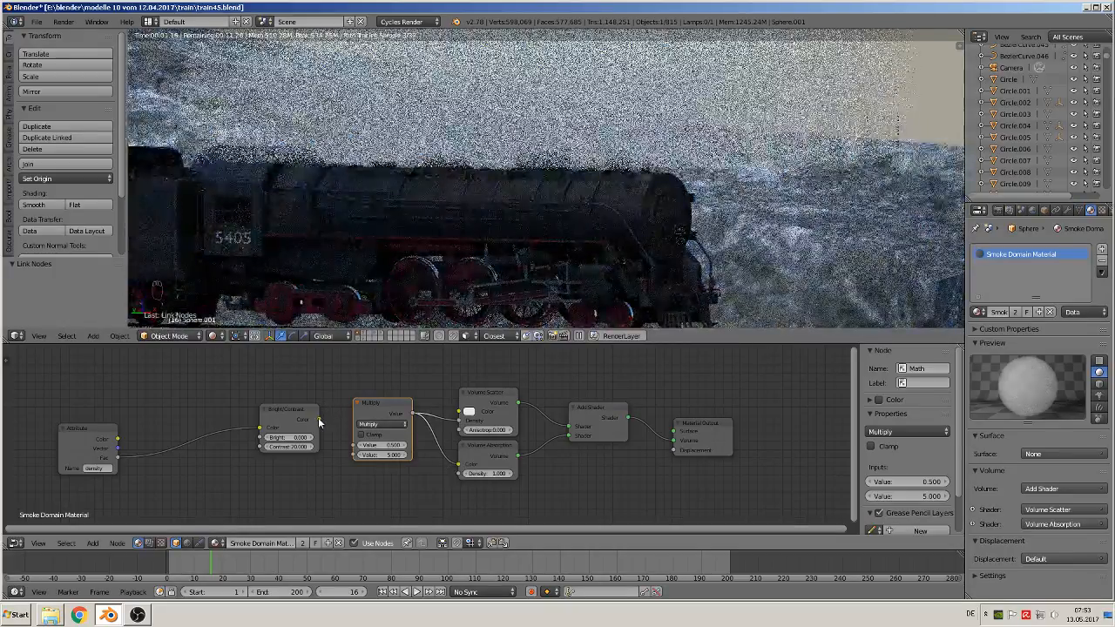
drag(320, 420, 357, 446)
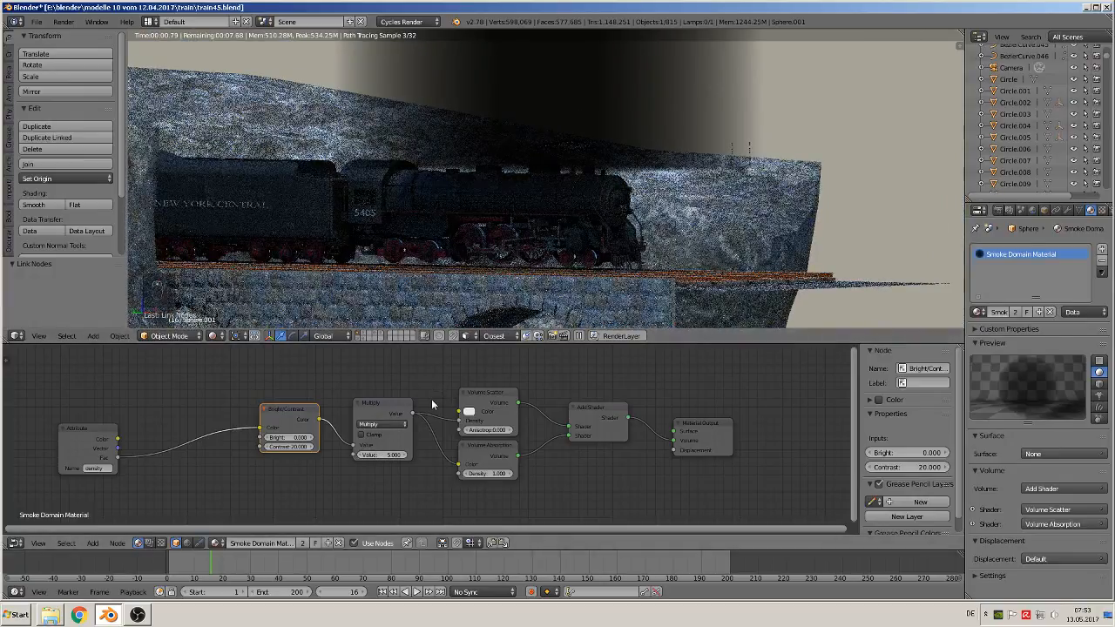
Step: Cut the link to Volume Absorption's colour and connect the Multiply node's value output to Volume Absorption's density instead
scroll(477, 399, up, 1)
ctrl+drag(446, 467, 440, 462)
drag(410, 411, 449, 432)
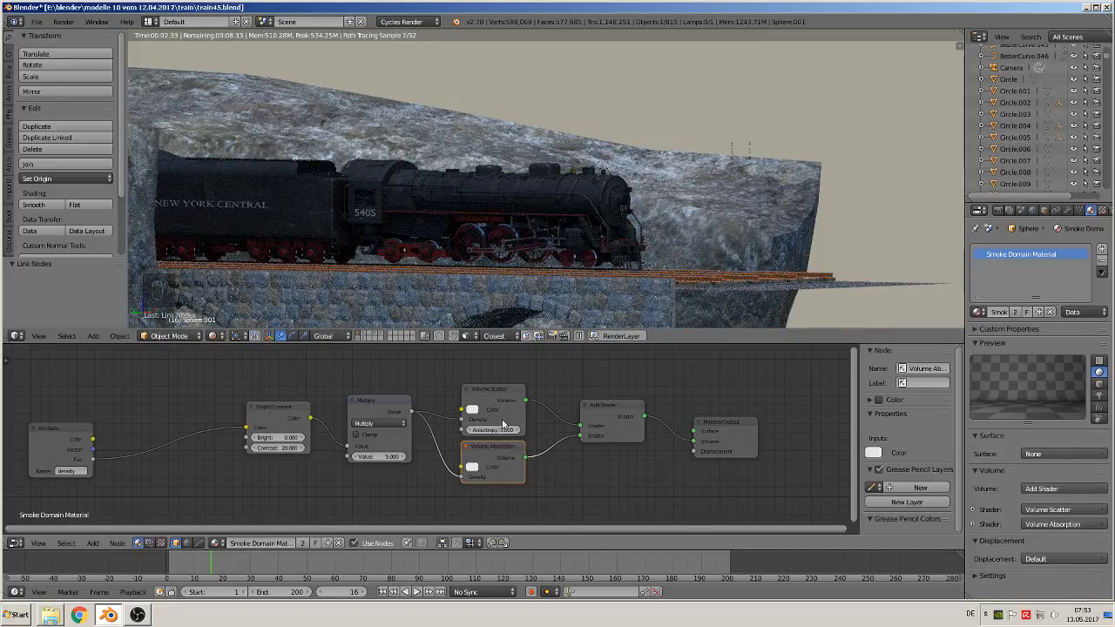
Step: Set the Multiply node's value to 20 and compare the smoke with Volume Absorption's density link removed and reconnected
click(387, 458)
text(2)
key(Return)
mouse_move(463, 477)
mouse_down()
mouse_move(437, 484)
mouse_move(447, 488)
mouse_up()
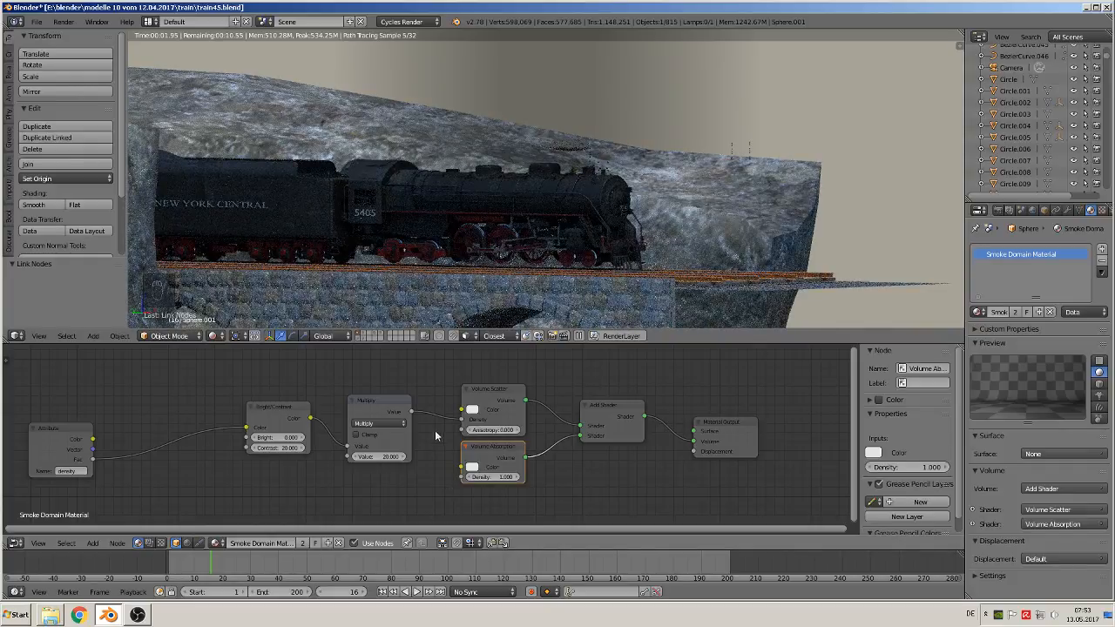
drag(411, 411, 467, 480)
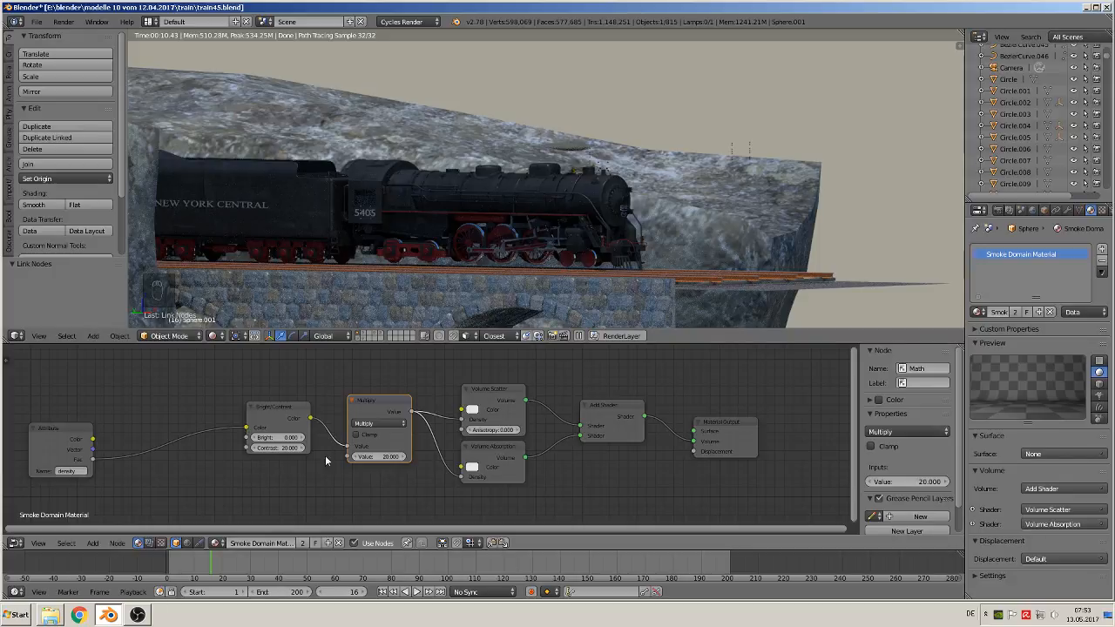
Step: Set the Multiply node's value to 100 and the Bright/Contrast node's contrast to 1
click(375, 457)
text(100)
key(Return)
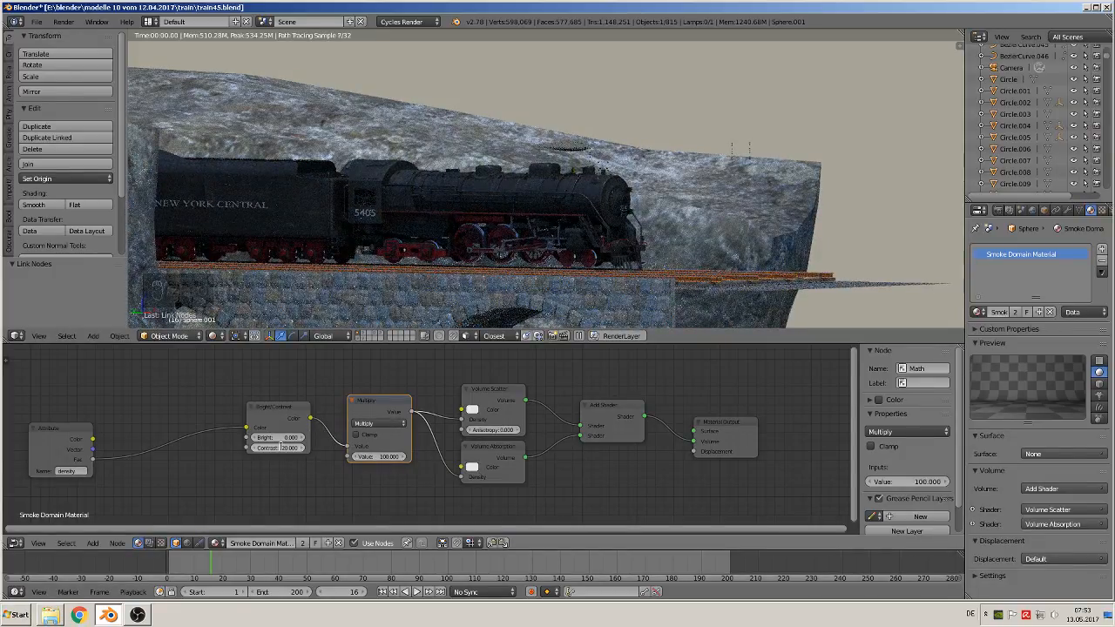
click(280, 446)
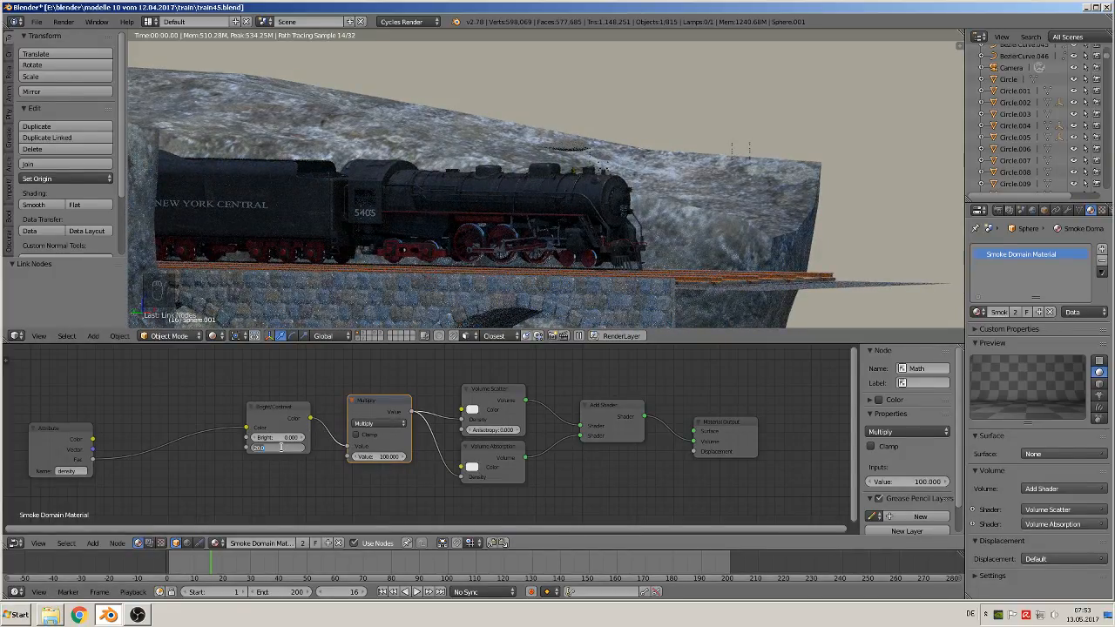
text(1)
key(Return)
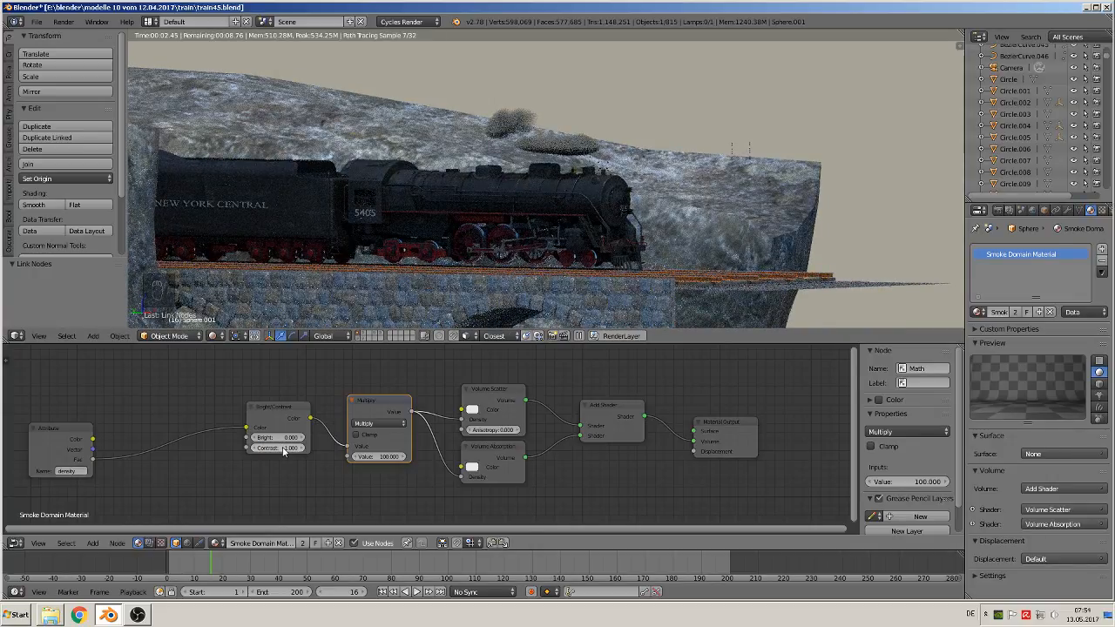
Step: Play the animation in the rendered viewport and review the sampling, output and dimensions render settings
click(416, 592)
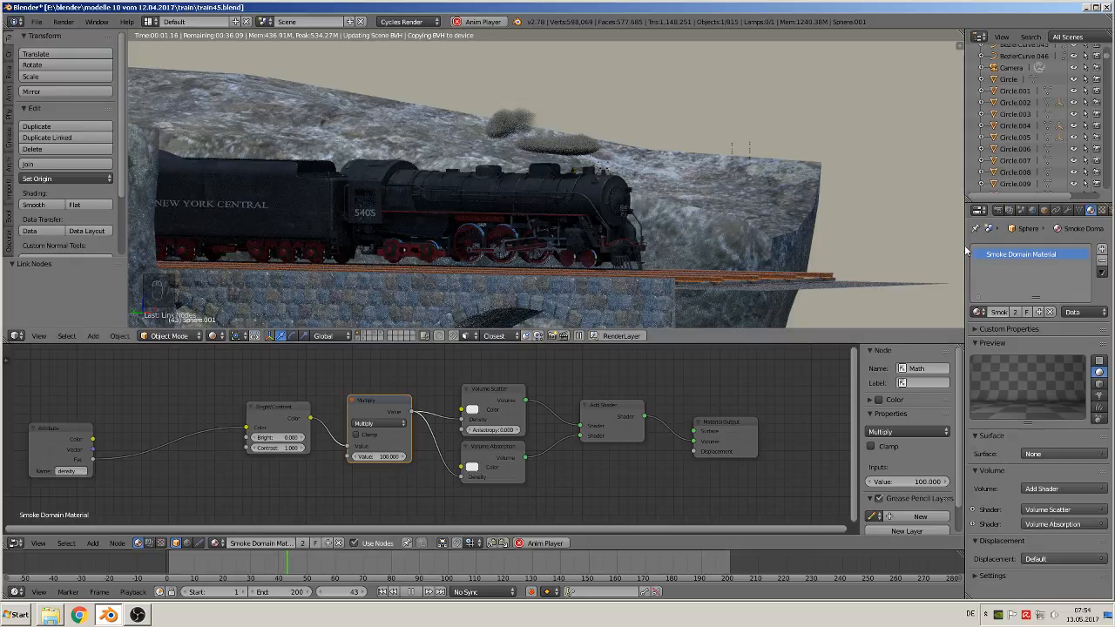
click(997, 210)
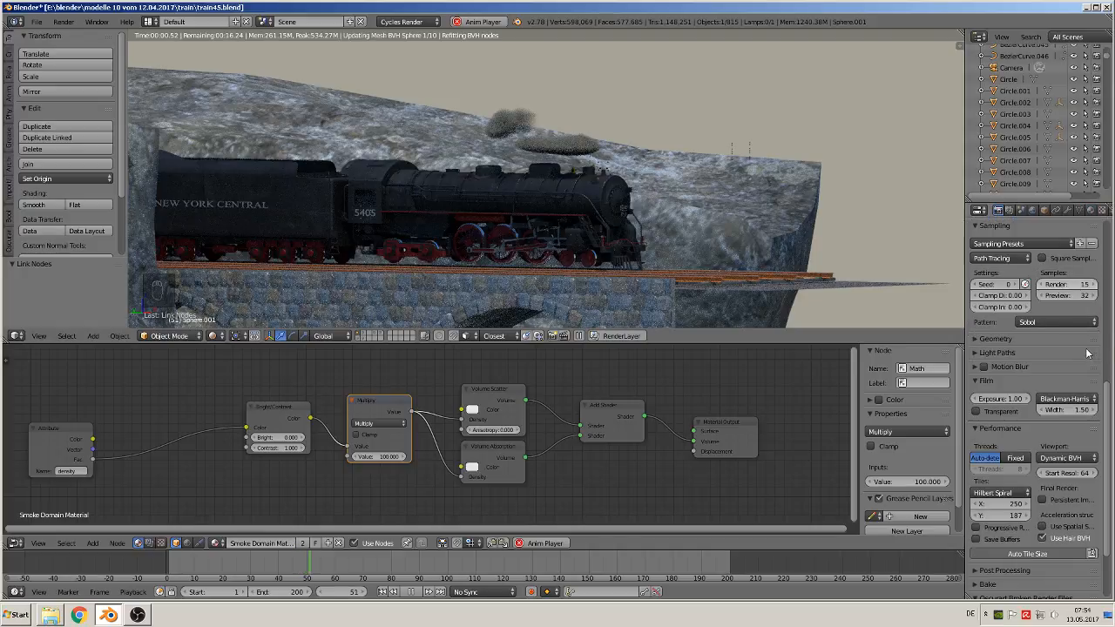
scroll(1086, 359, up, 1)
scroll(1086, 359, up, 3)
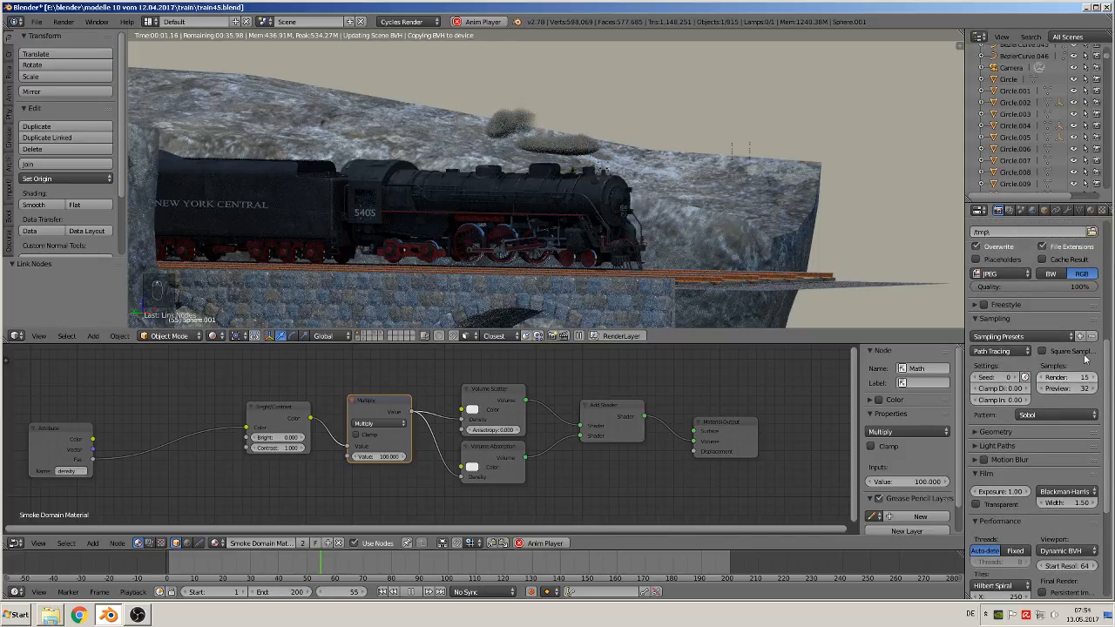
scroll(1085, 357, up, 3)
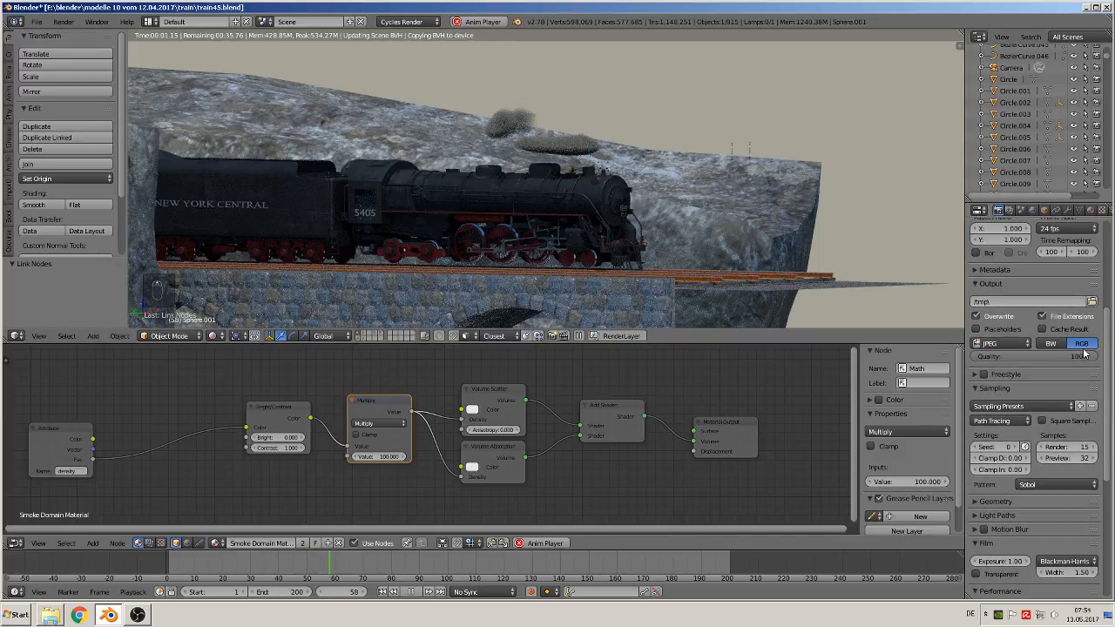
scroll(1085, 349, up, 3)
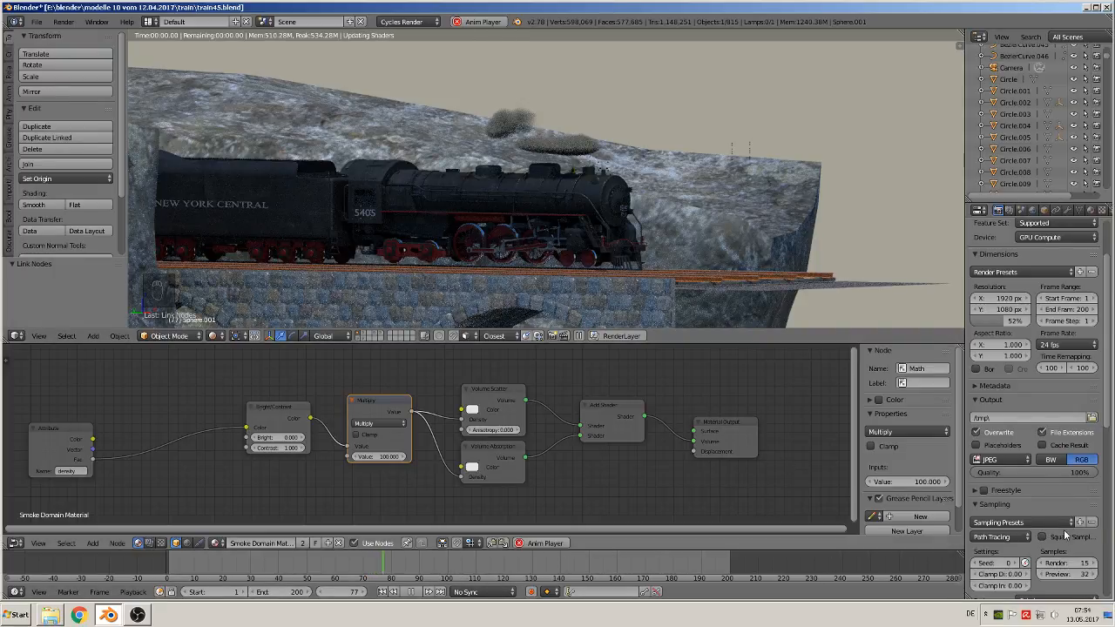
scroll(1058, 533, down, 1)
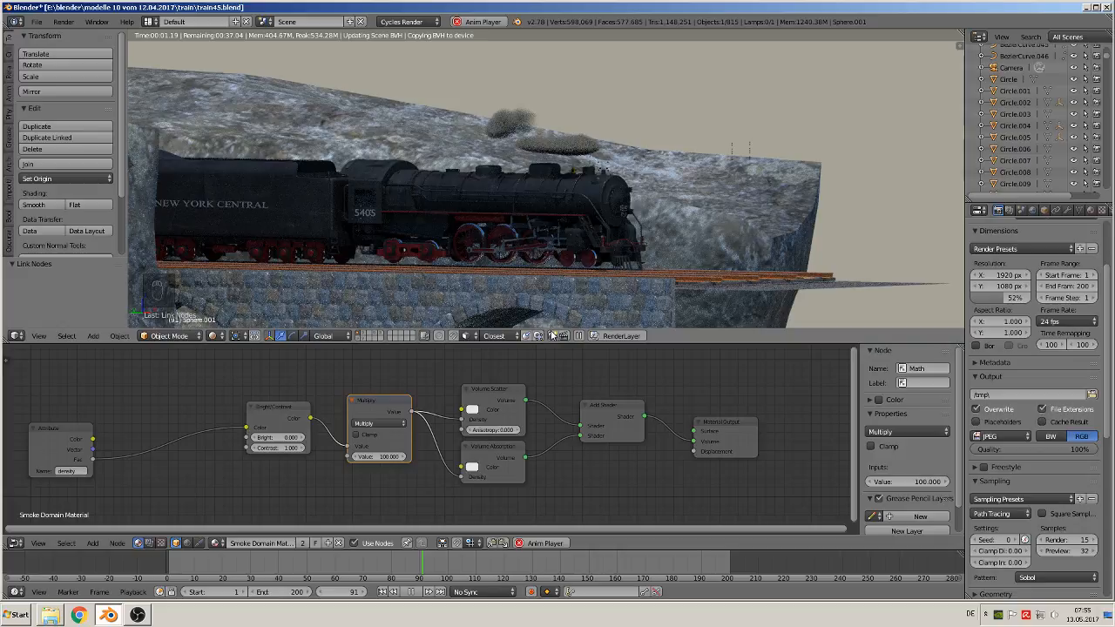
Step: Switch the viewport to solid shading and move the Attribute node close to the Bright/Contrast node
click(213, 336)
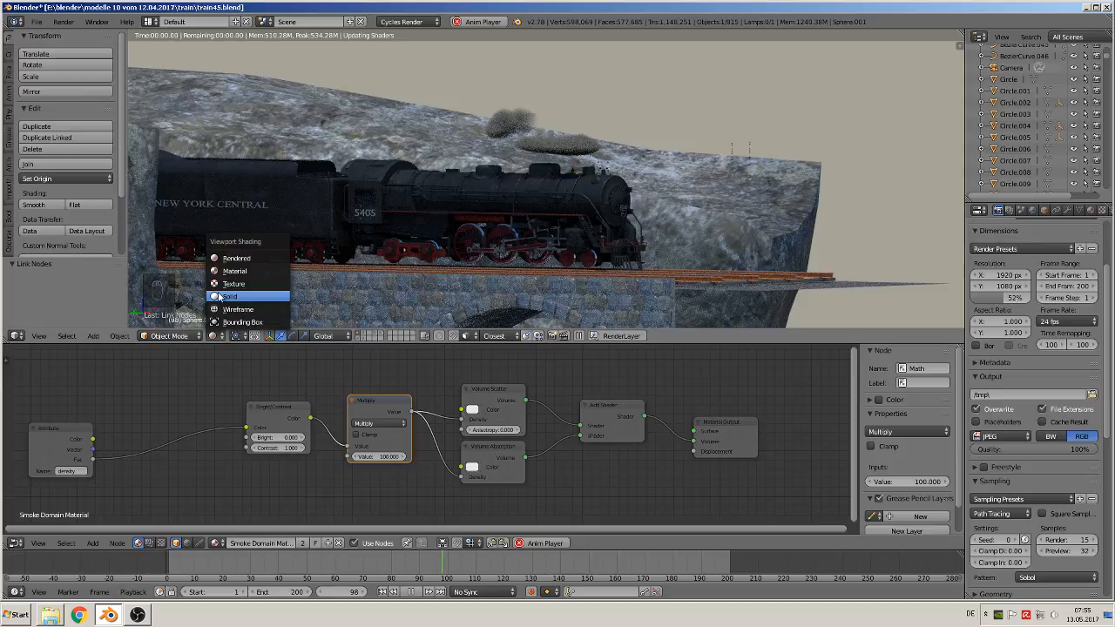
click(225, 296)
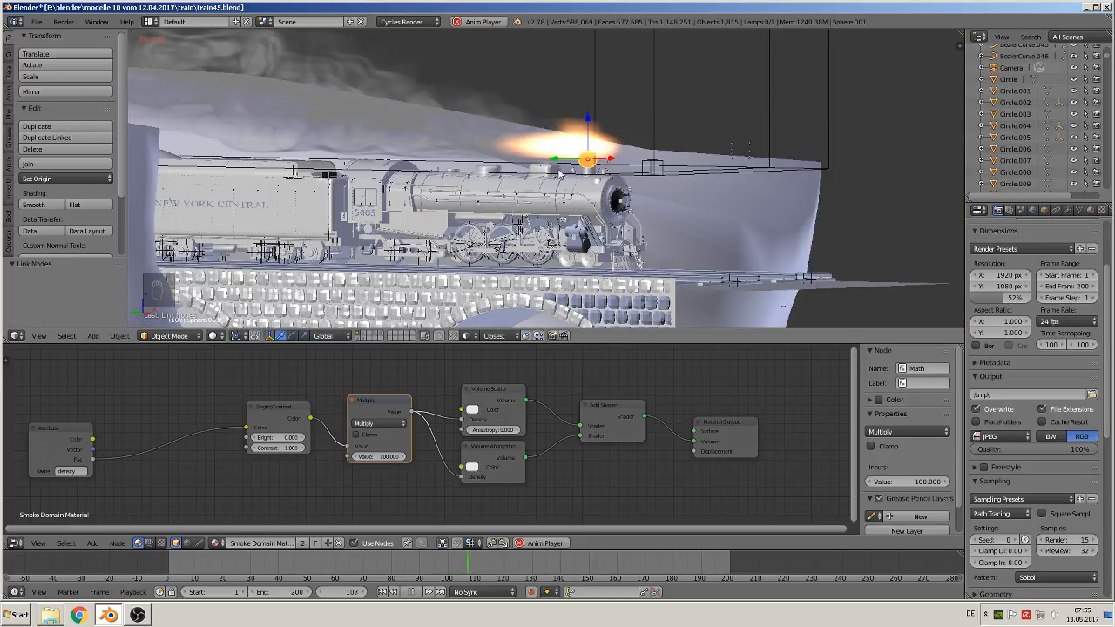
scroll(383, 185, down, 1)
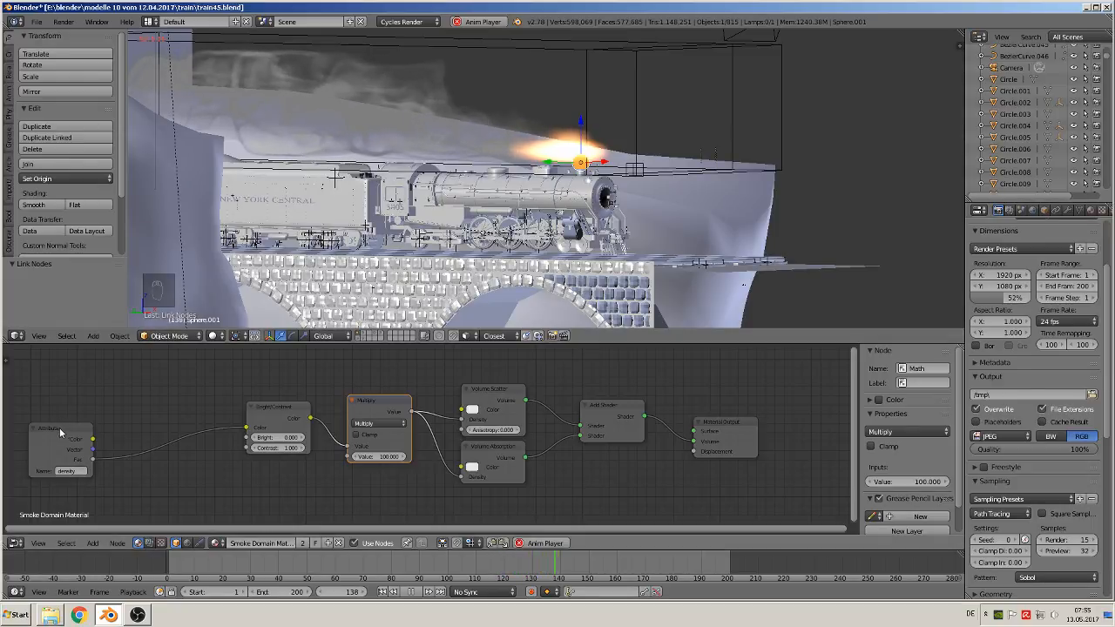
drag(60, 428, 175, 397)
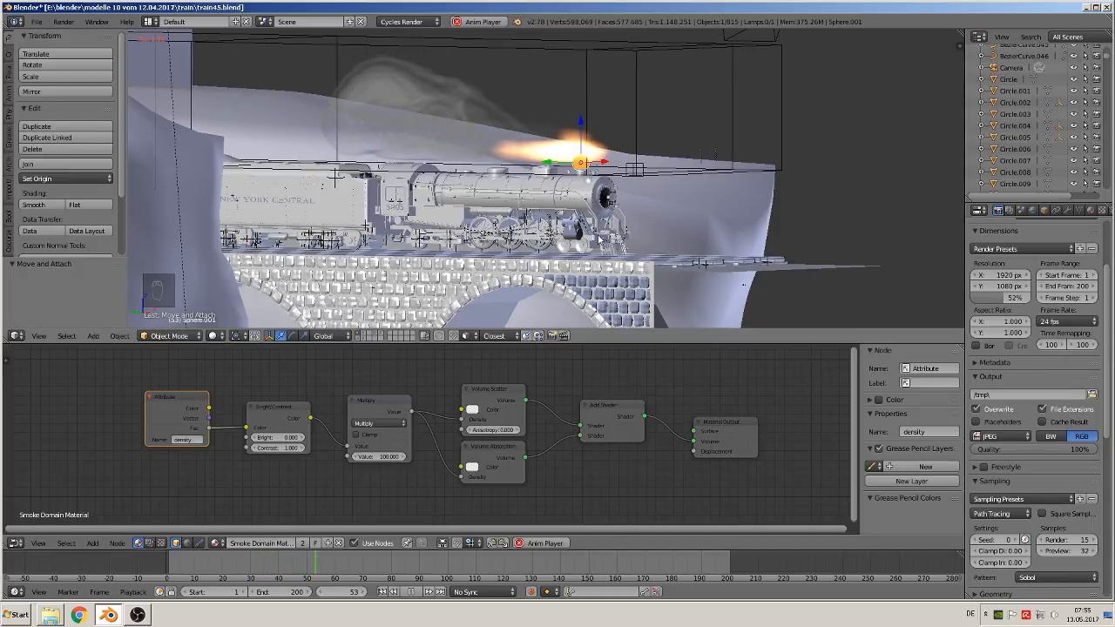
Step: Try rendered shading while the animation plays, return the viewport to solid shading and stop playback
click(212, 337)
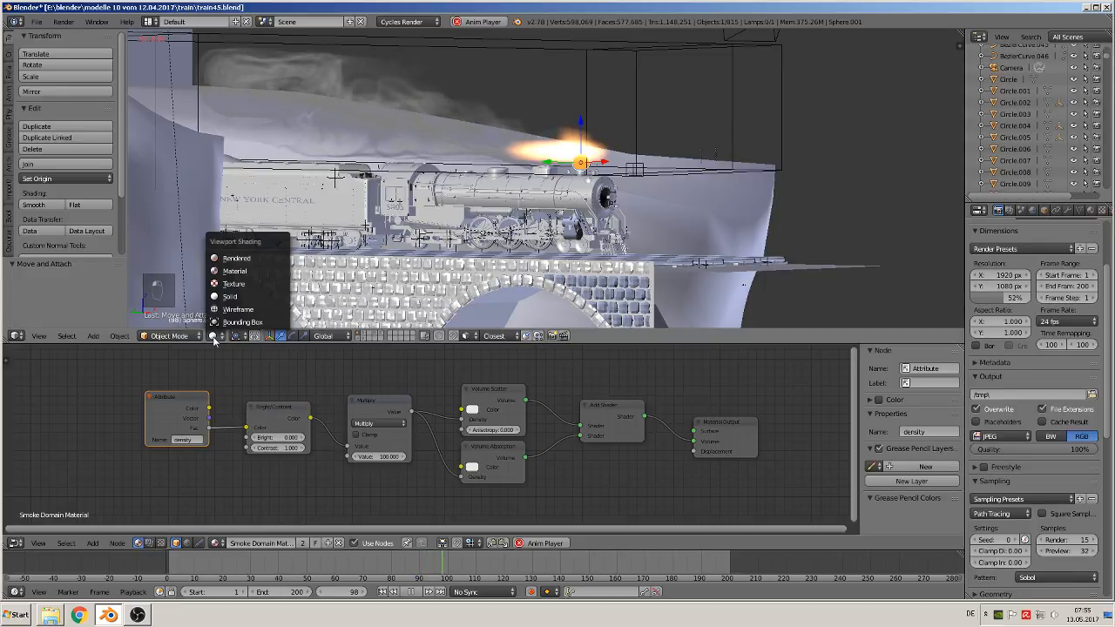
click(244, 260)
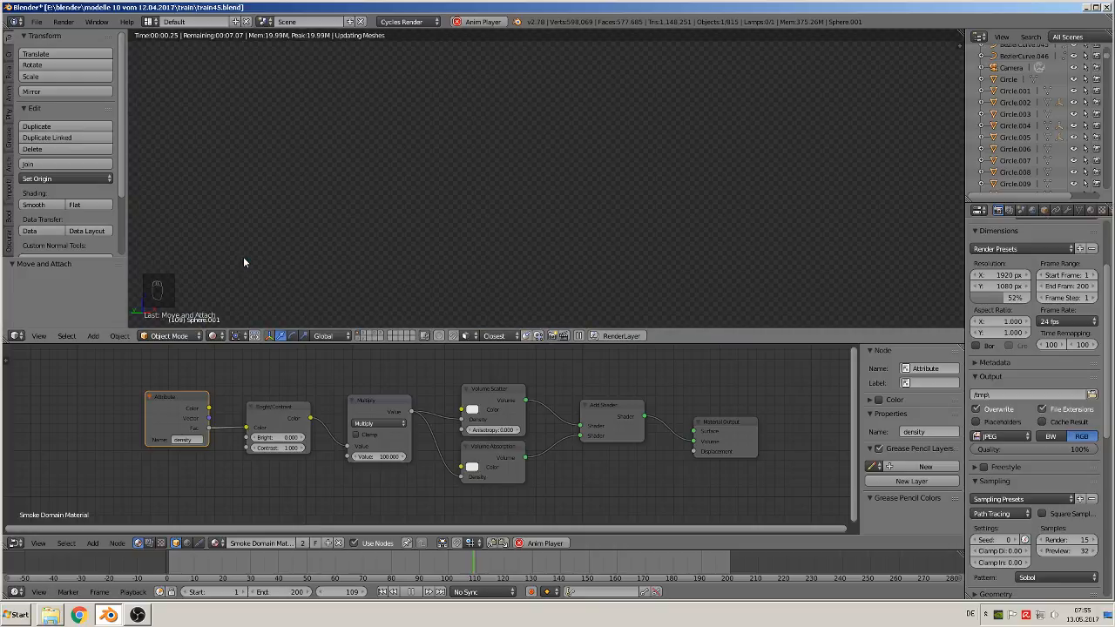
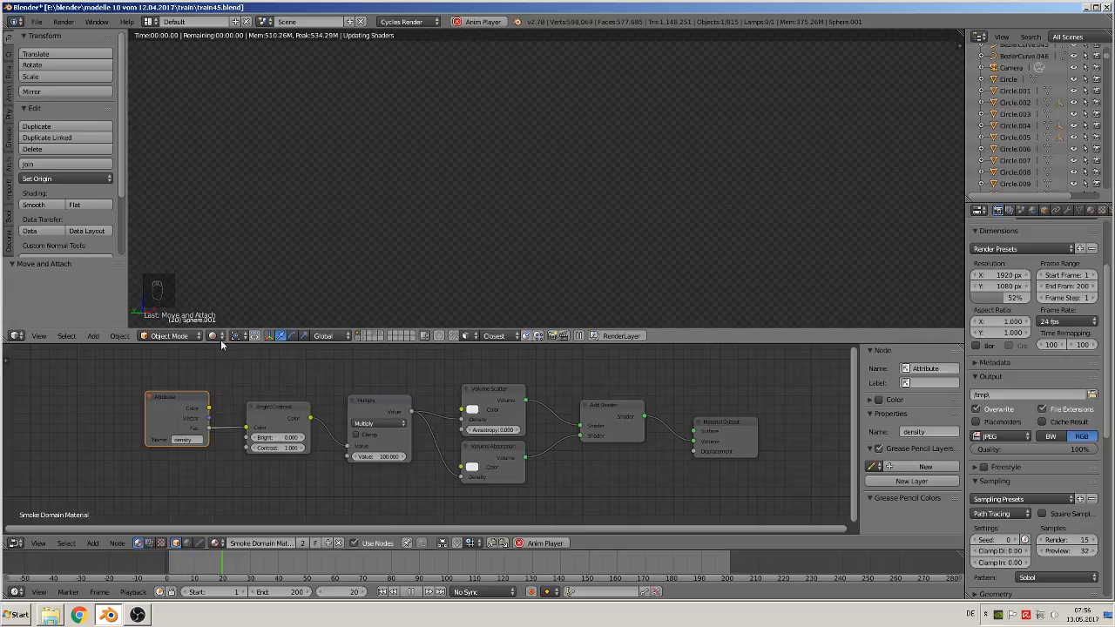
click(217, 337)
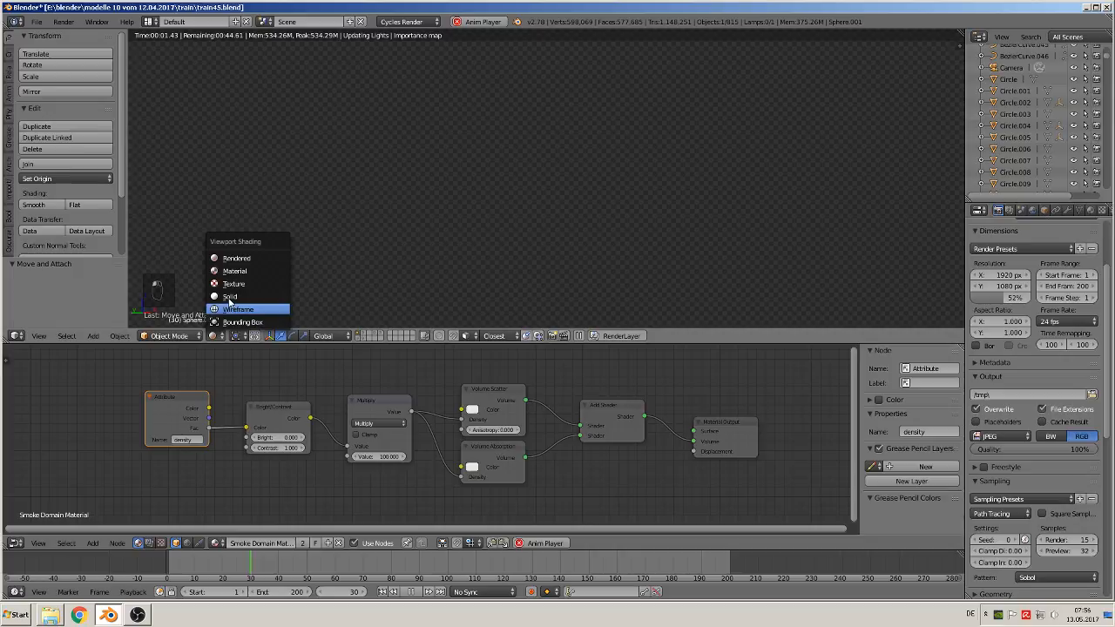
click(228, 297)
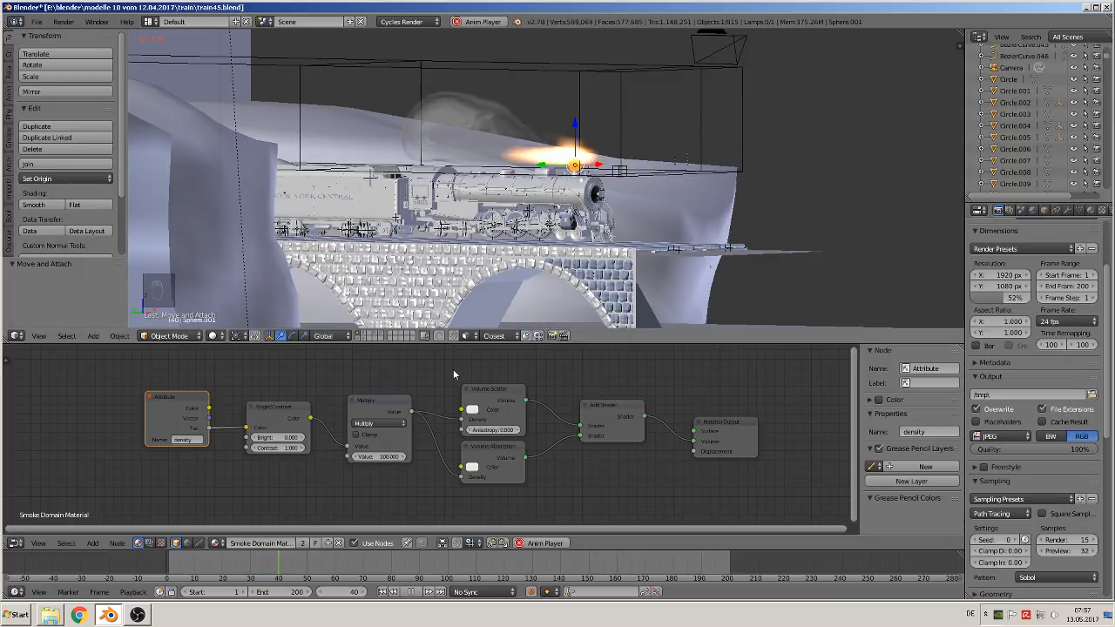
click(413, 591)
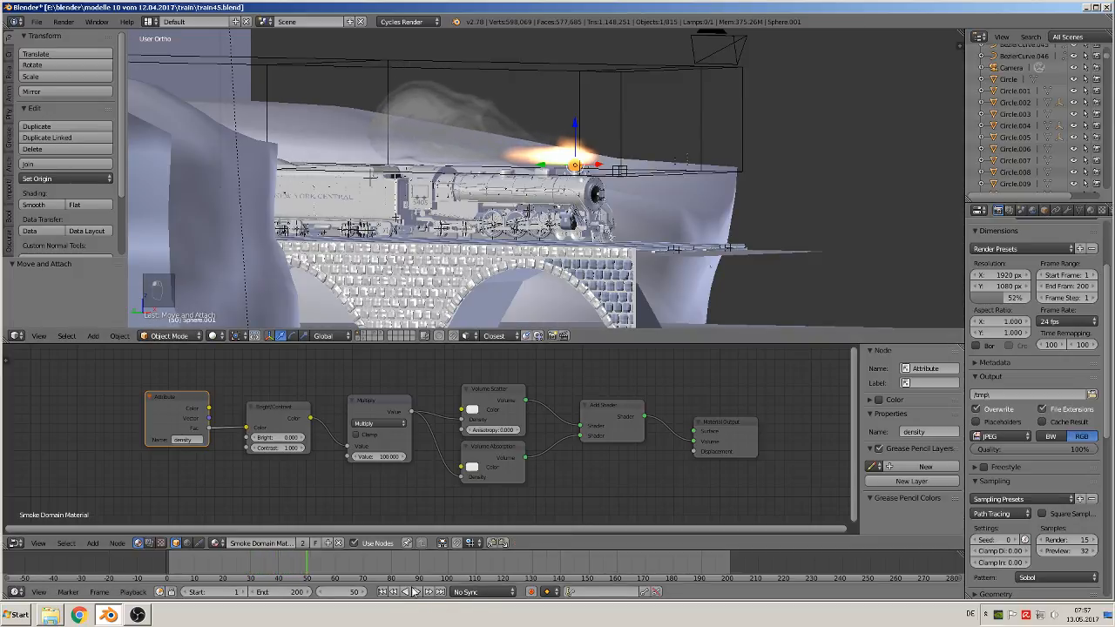
Step: Select the smoke domain box around the train and switch the viewport to rendered shading
right_click(615, 174)
click(212, 335)
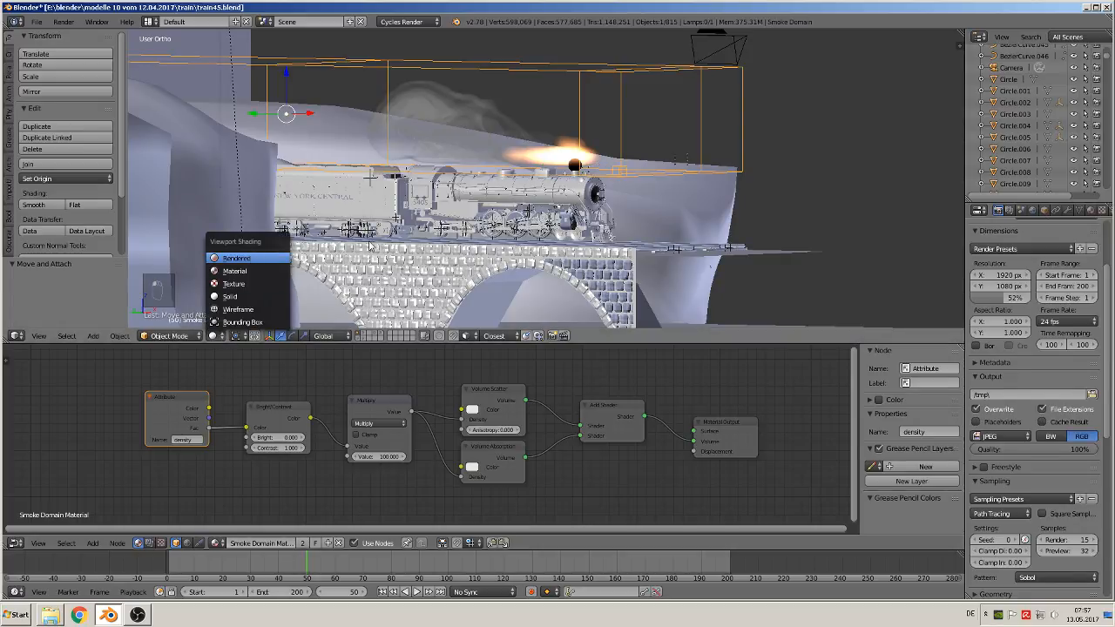
key(Return)
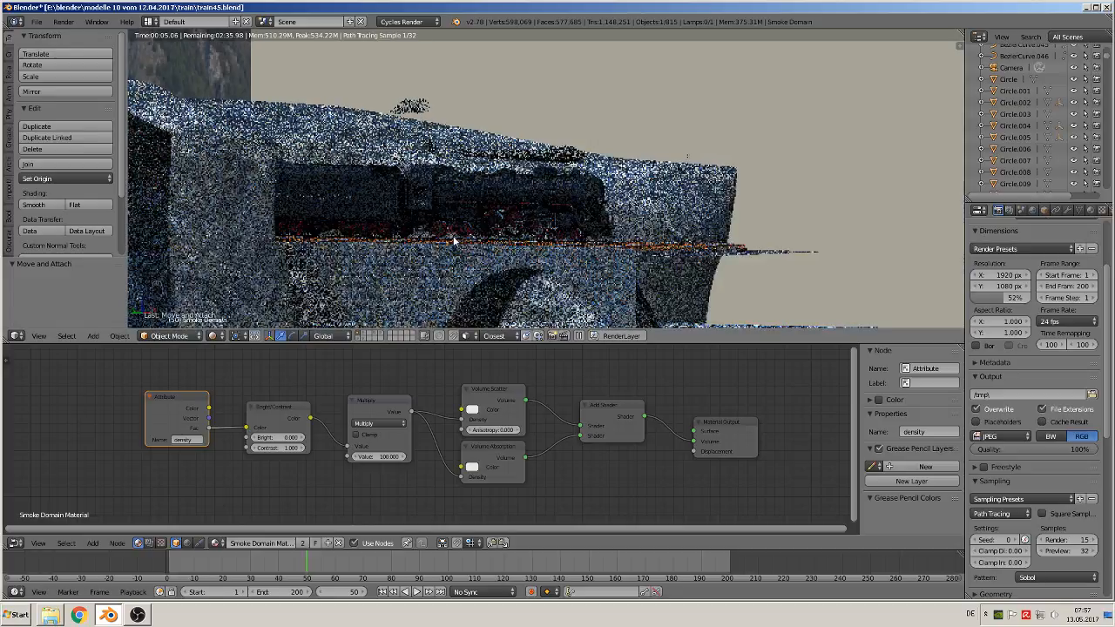
scroll(454, 241, up, 1)
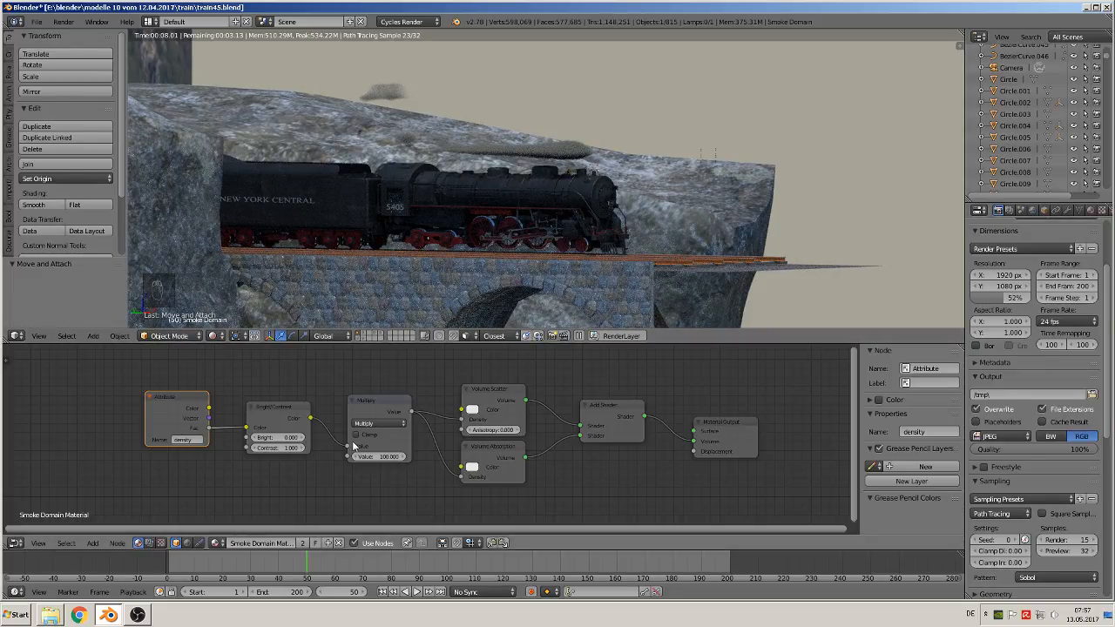
Step: Try contrast values of 5 and 0.1 on the Bright/Contrast node
scroll(279, 458, up, 1)
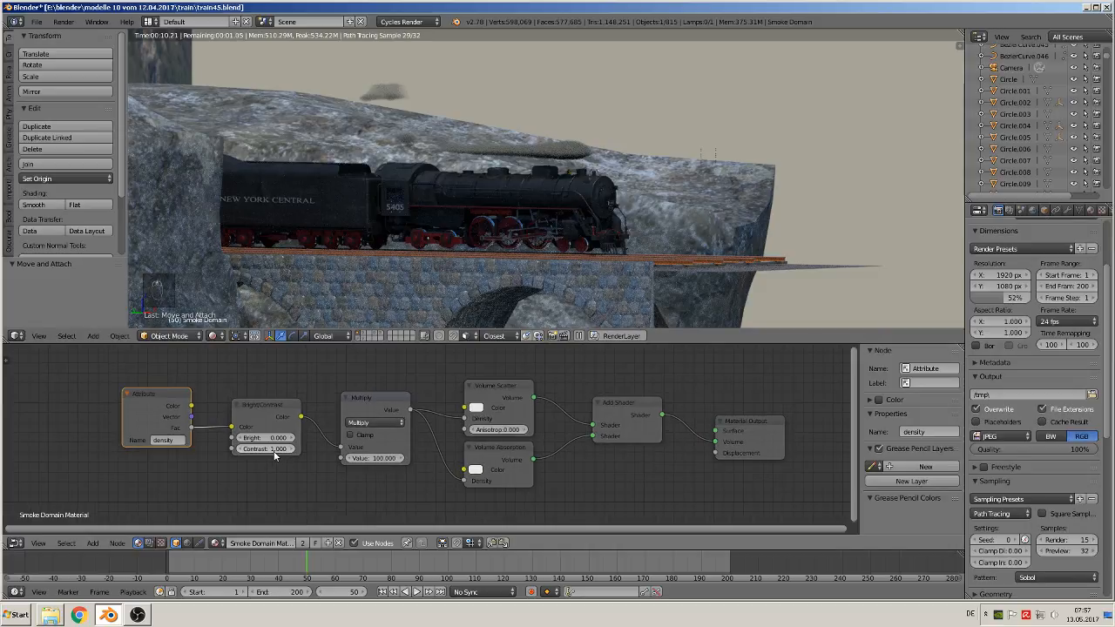
text(5)
key(Return)
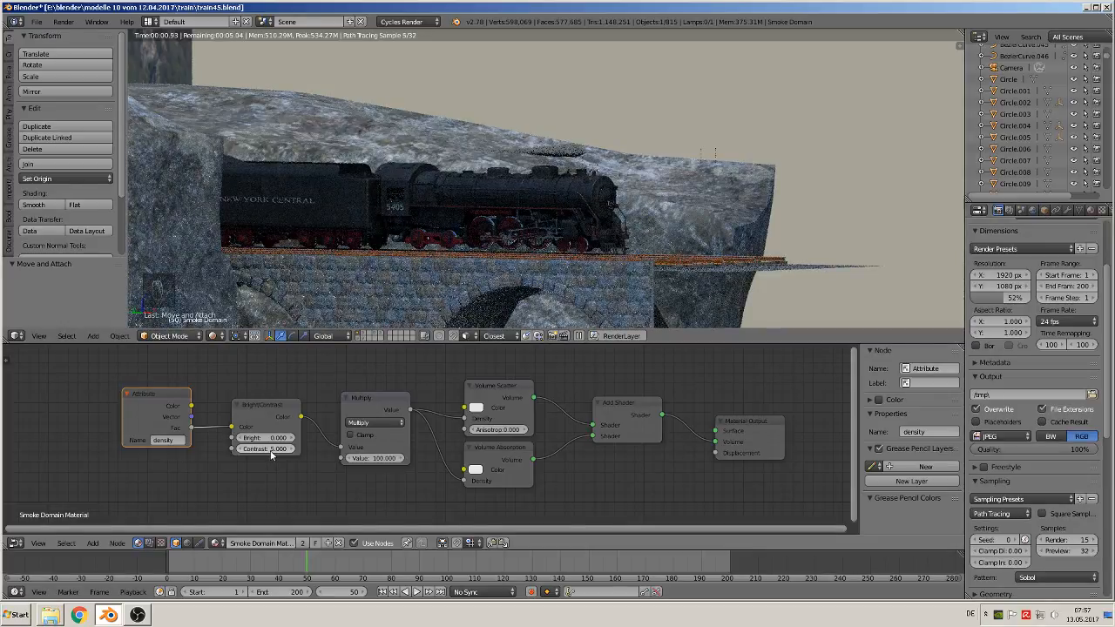
click(275, 449)
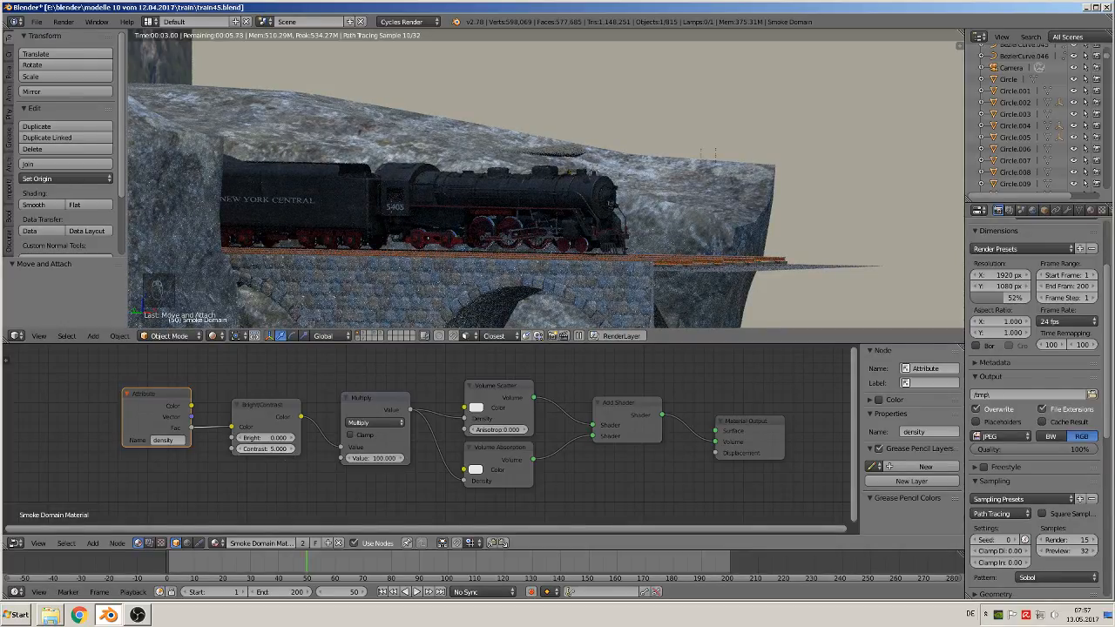
text(0)
key(Return)
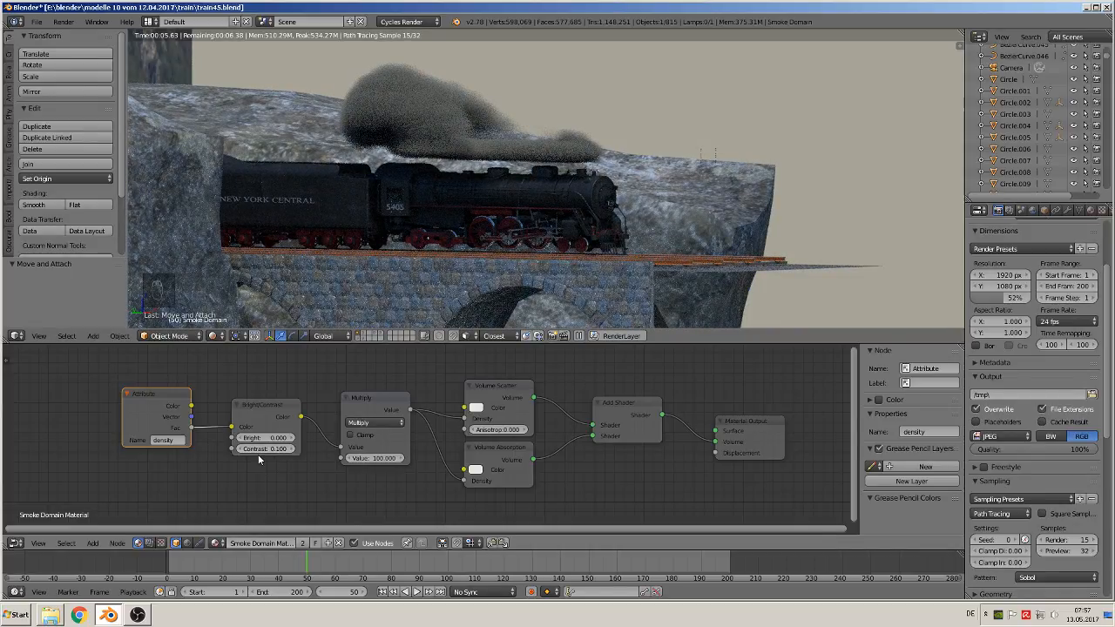
Step: Set the Bright/Contrast node's contrast to 0.05 and go to frame 136 of the animation
click(256, 448)
text(0.05)
key(Return)
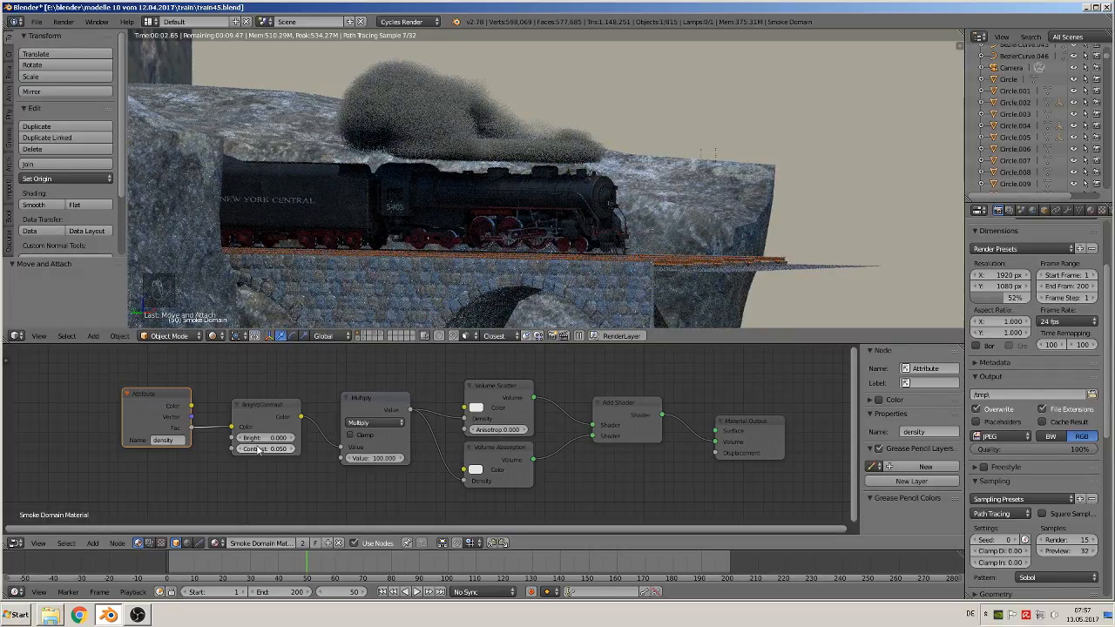
click(549, 565)
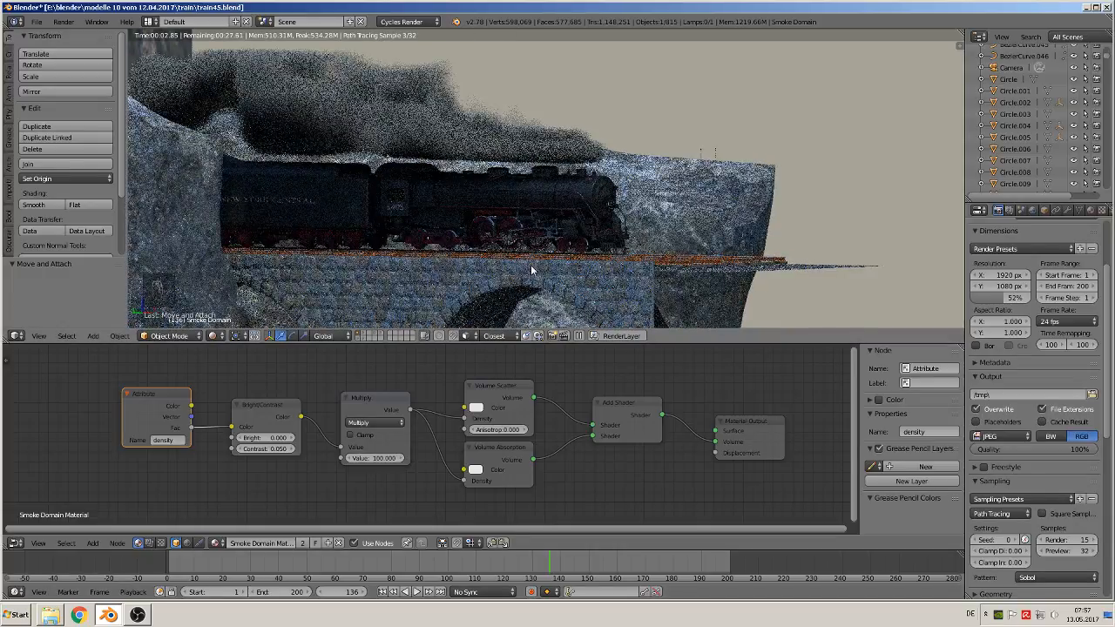
Step: Try a value of 30 on the Multiply node and set it to 200 for denser smoke
click(377, 459)
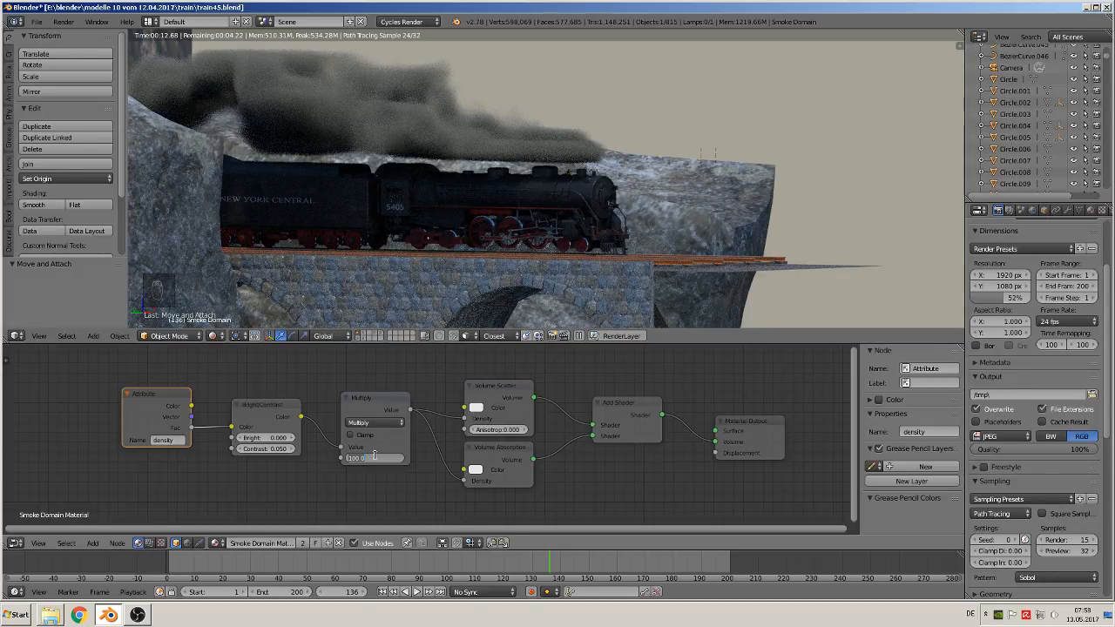
key(Return)
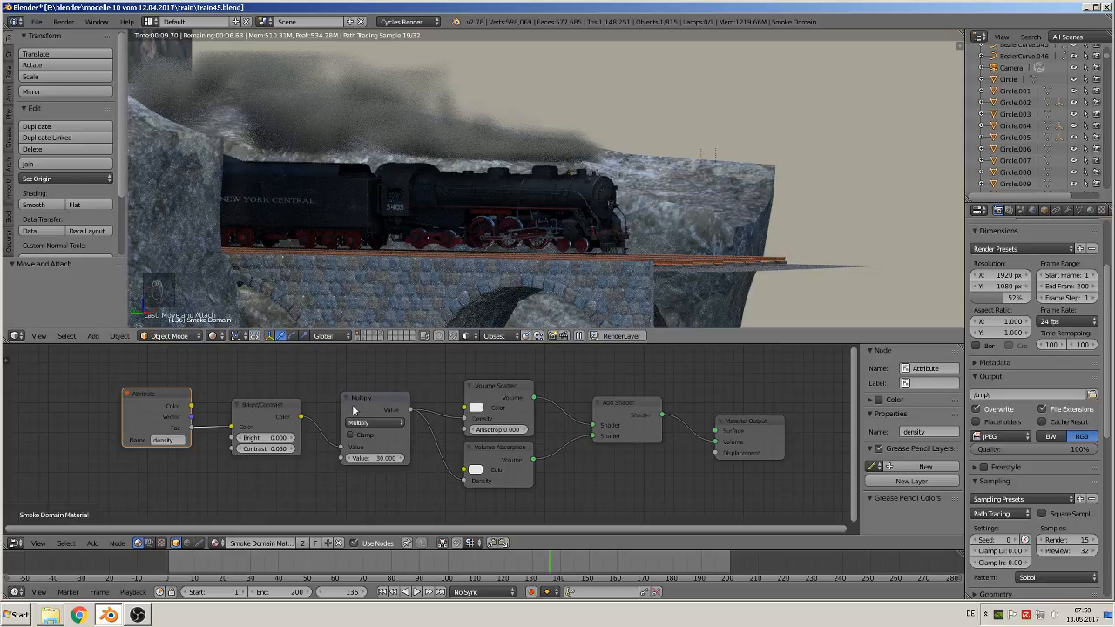
click(371, 458)
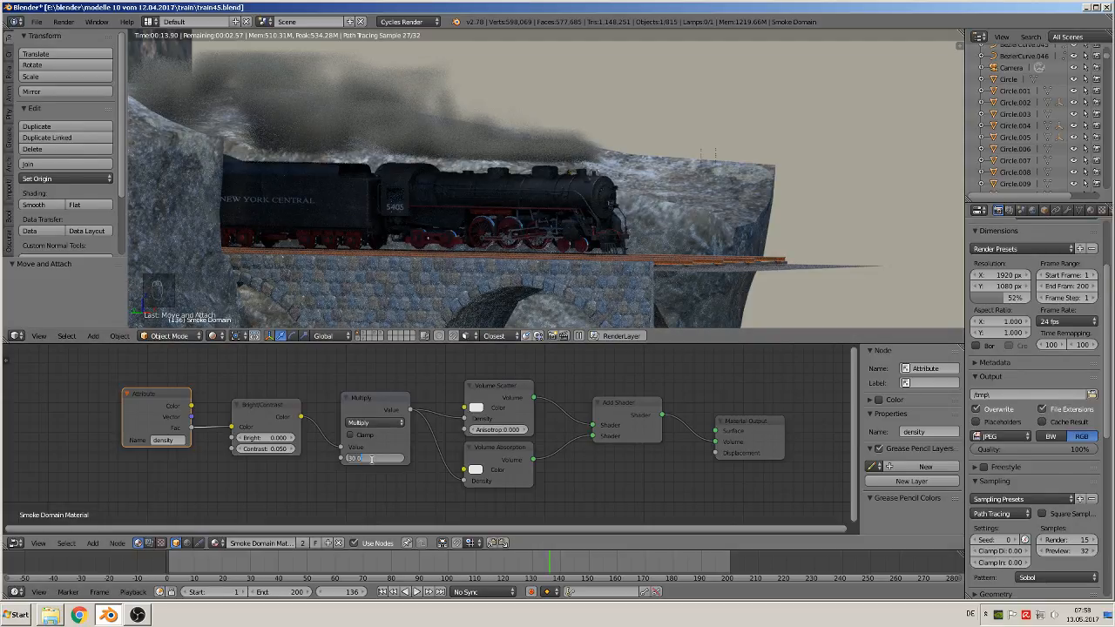
text(200)
key(Return)
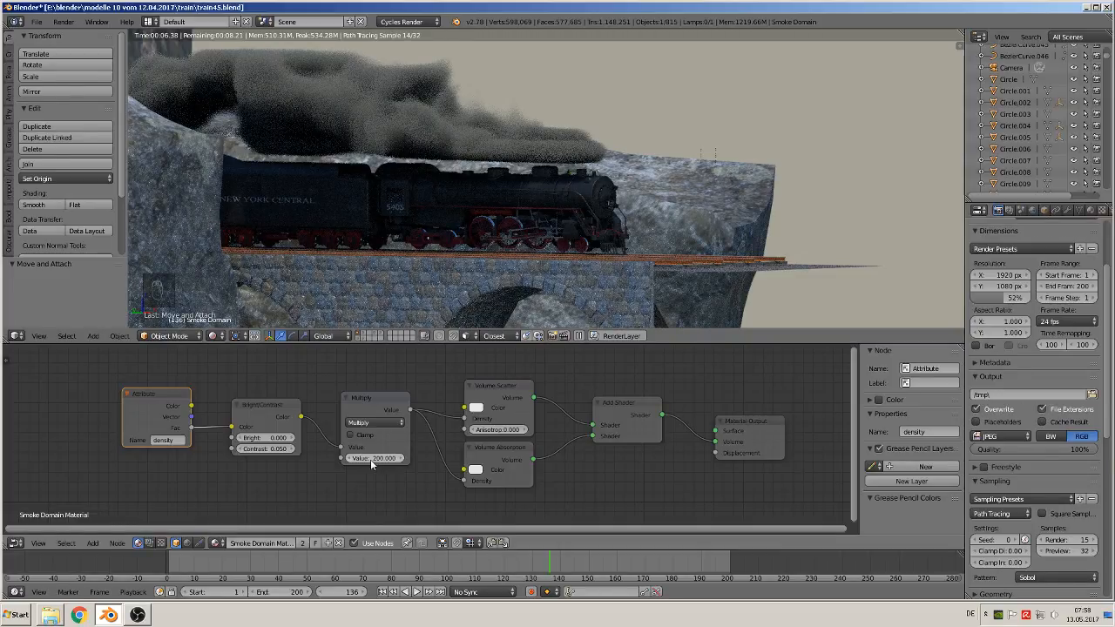
Step: Set the Bright/Contrast node's contrast to 0.01 and inspect the rendered smoke from other angles
click(277, 449)
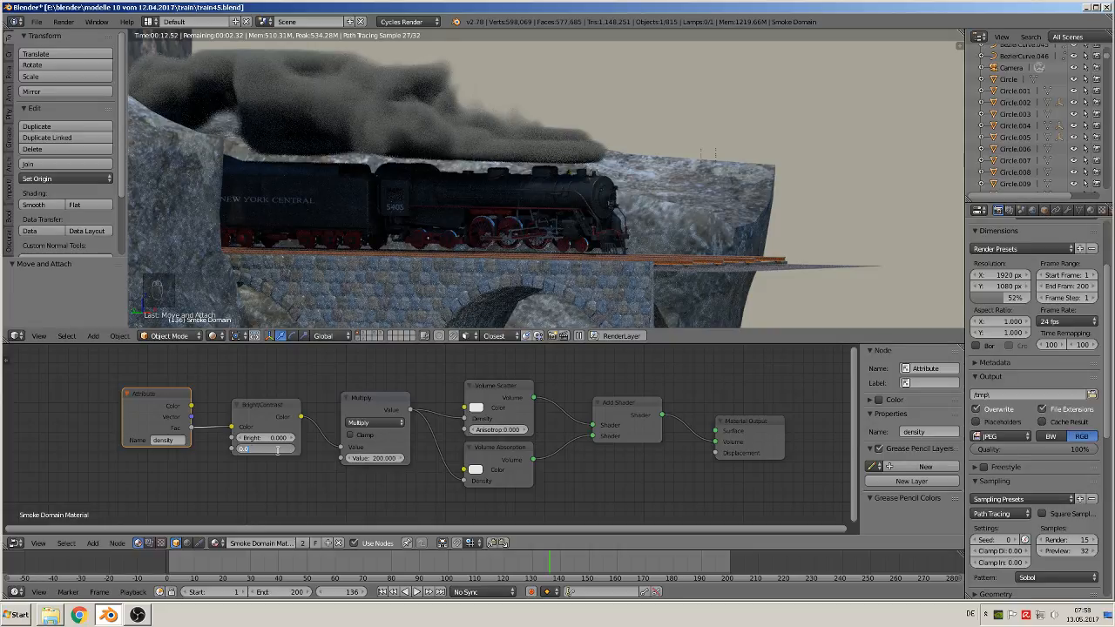
key(Return)
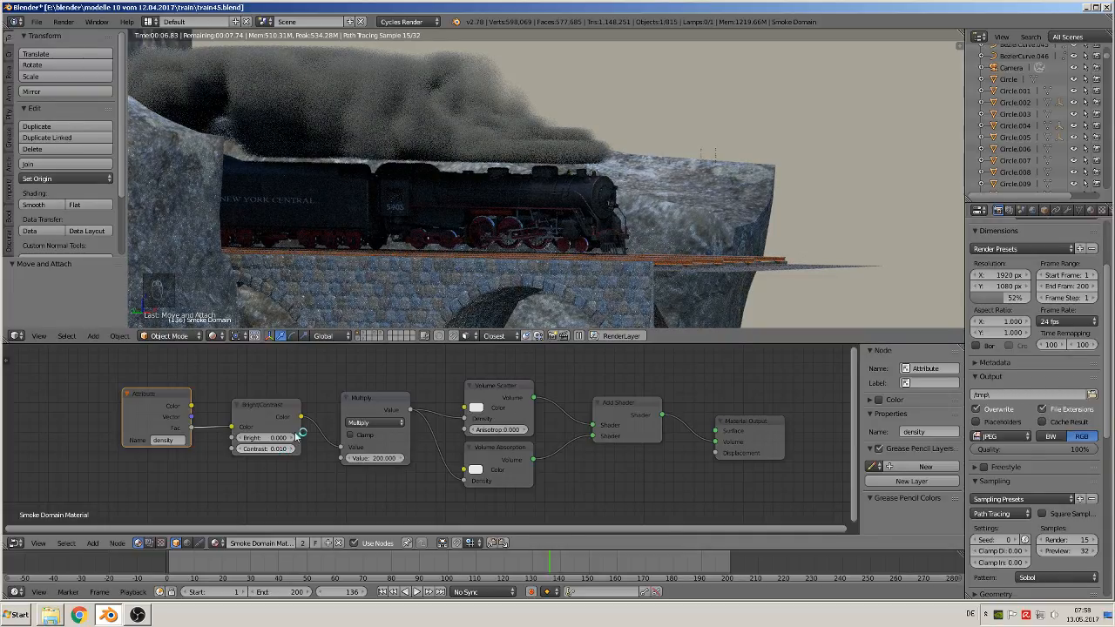
scroll(395, 200, down, 1)
middle_drag(396, 200, 365, 211)
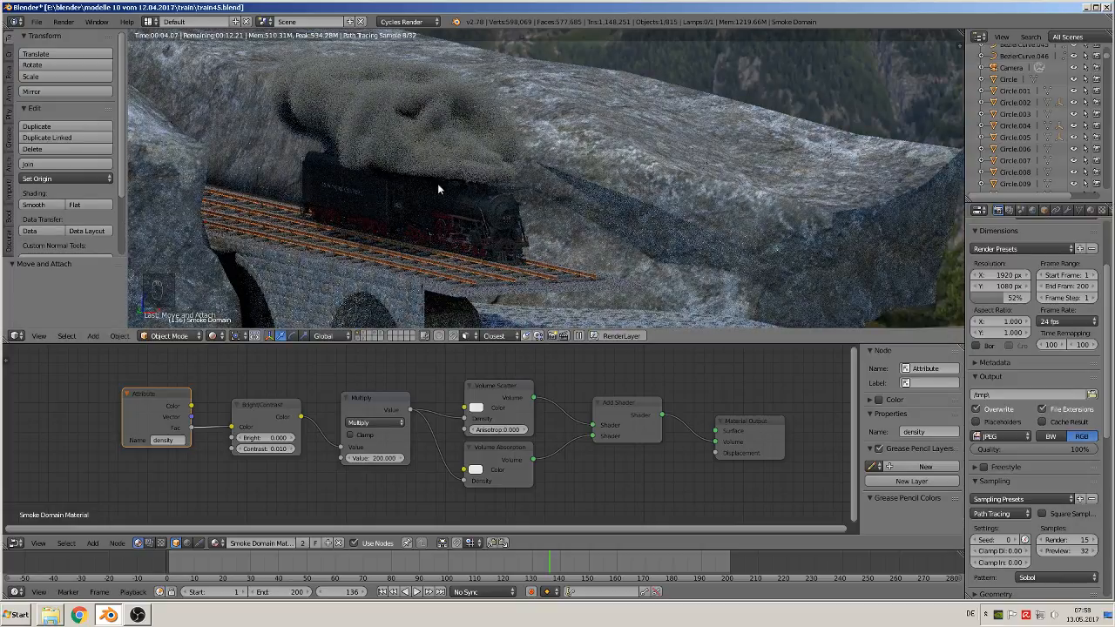
middle_drag(485, 135, 425, 219)
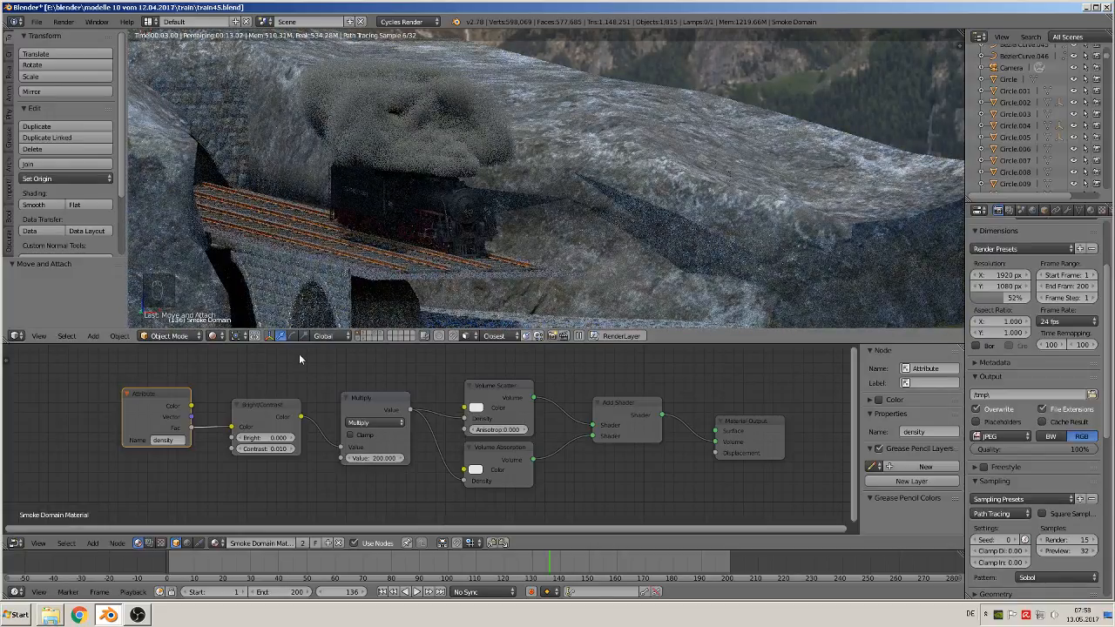
Step: Switch the viewport to solid shading and play the smoke animation
click(214, 336)
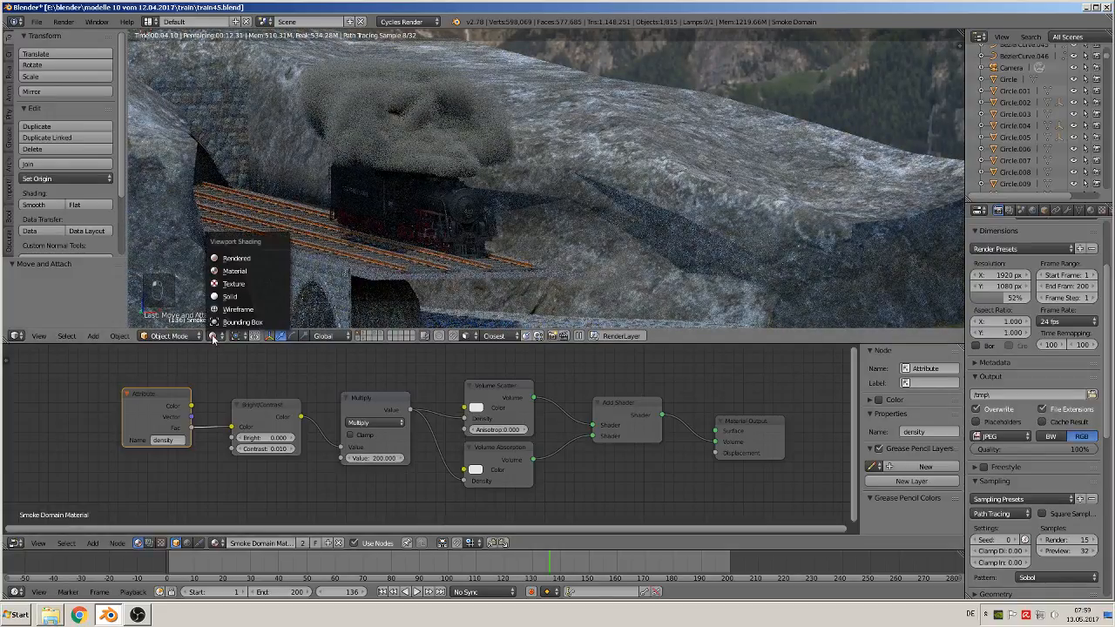
click(238, 296)
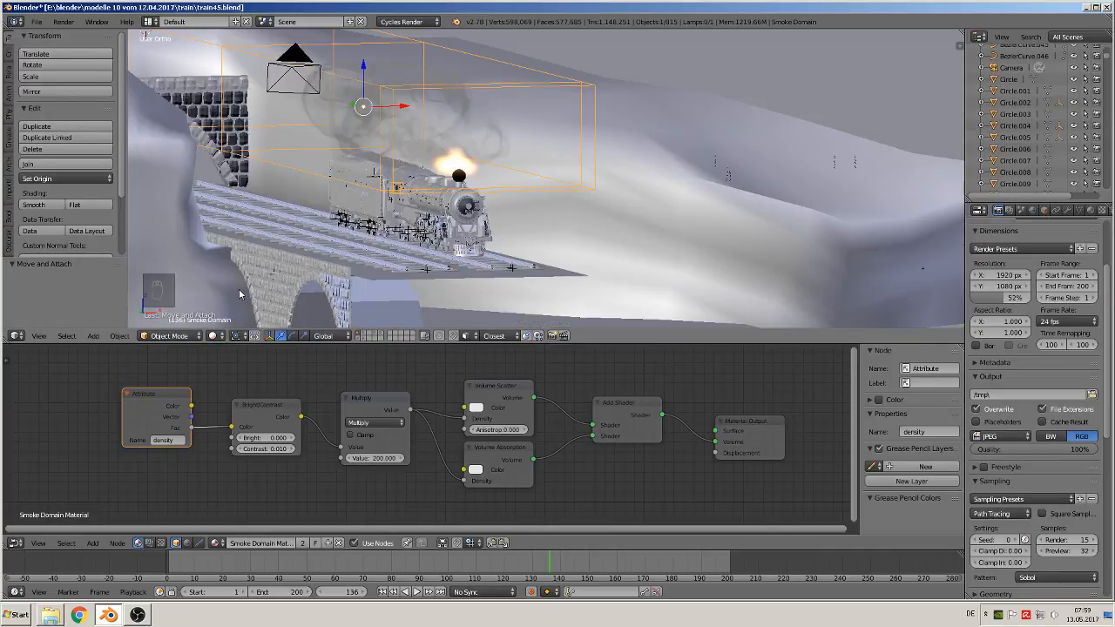
middle_drag(306, 273, 290, 311)
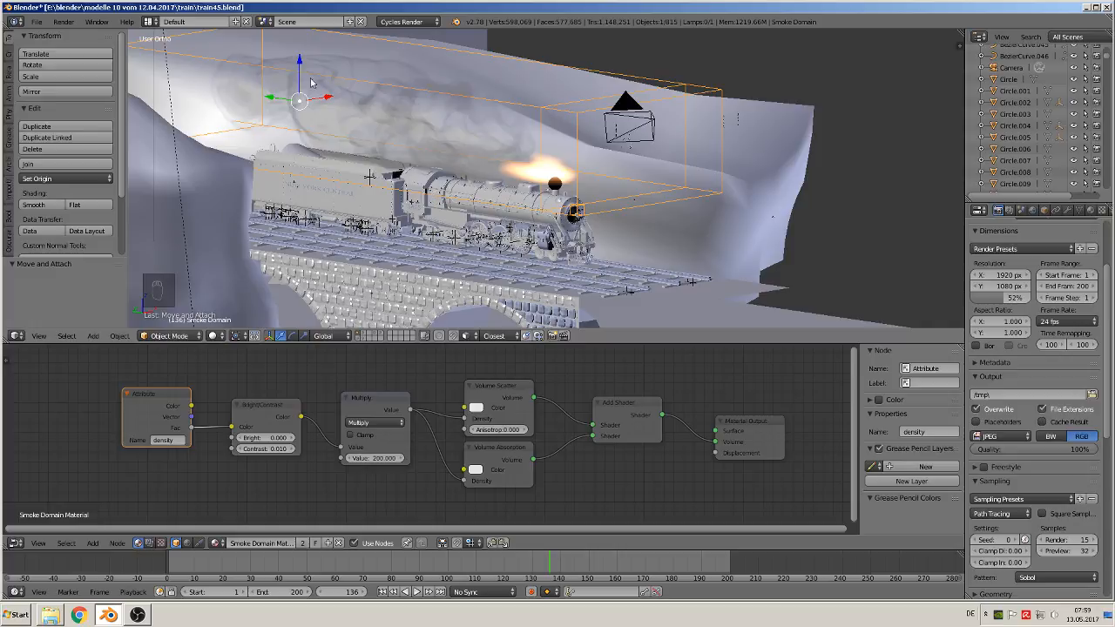
scroll(512, 167, down, 1)
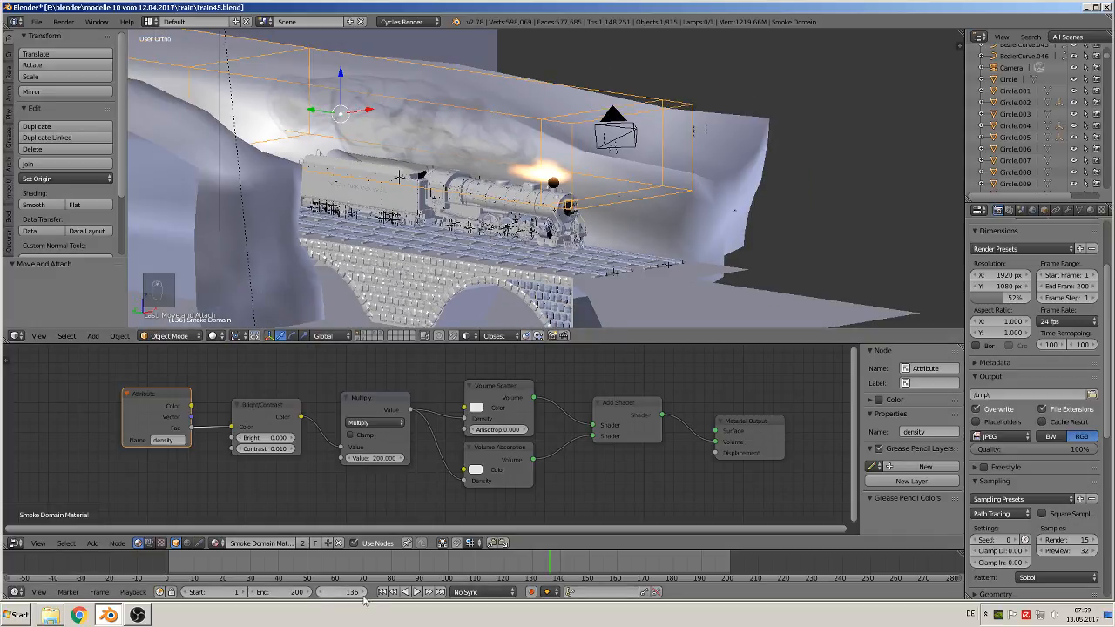
click(417, 592)
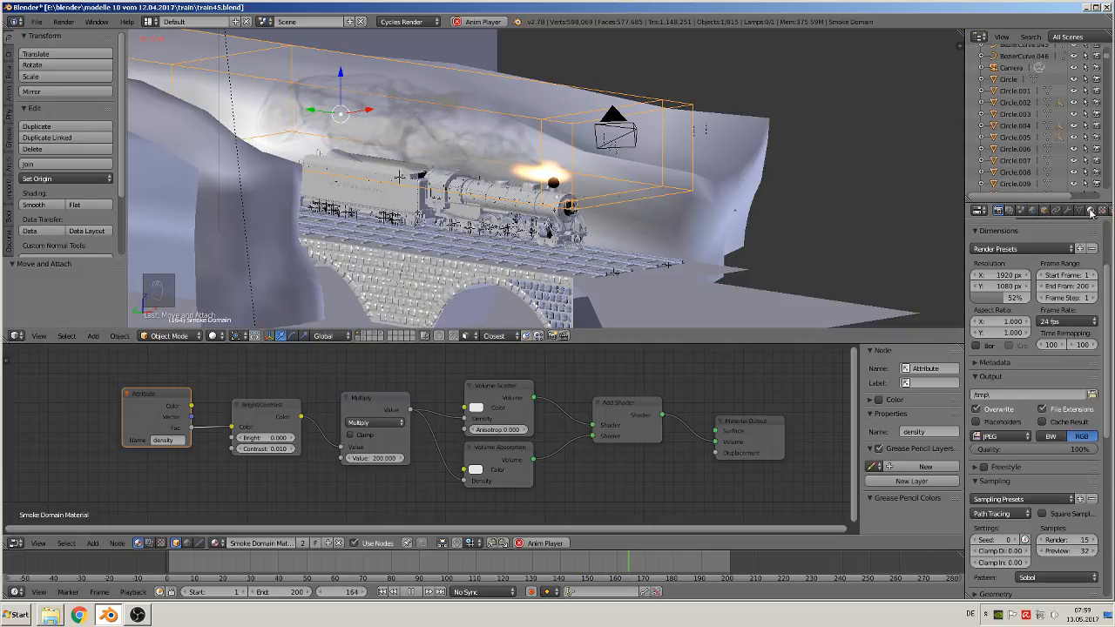
Step: Set the smoke domain's resolution divisions to 20 and restart the animation from the first frame
scroll(1090, 213, down, 3)
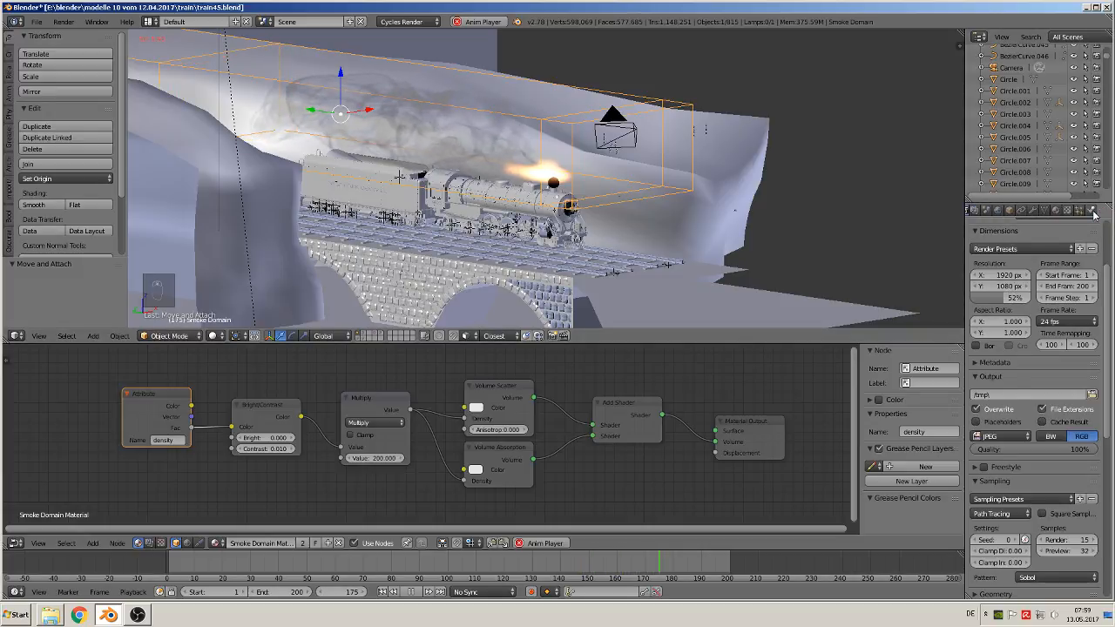
click(1092, 211)
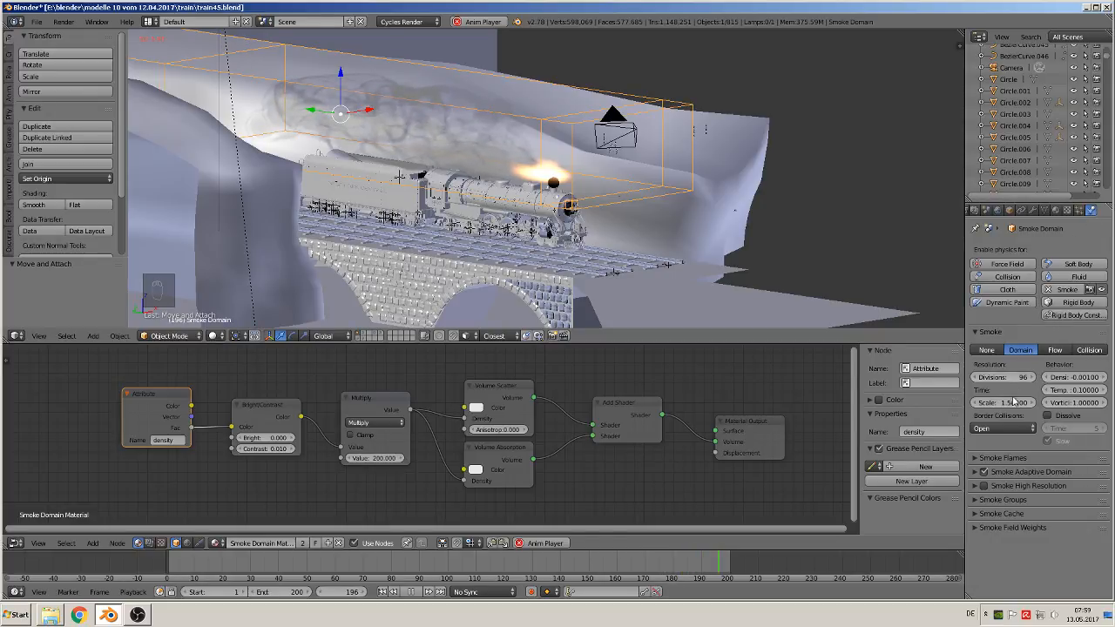
click(1010, 377)
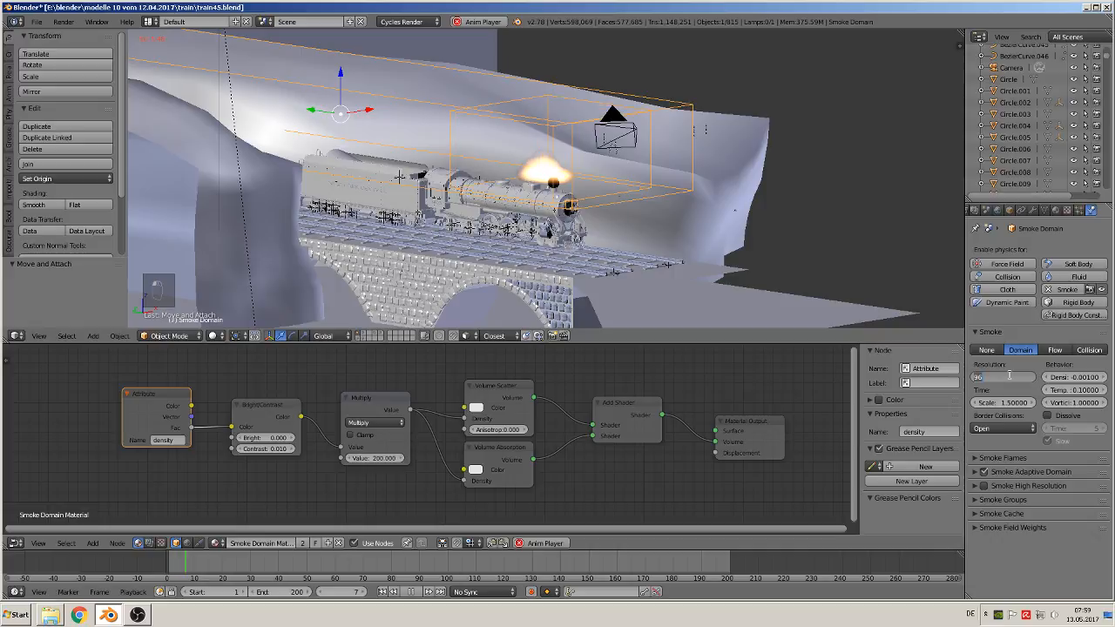
text(20)
key(Return)
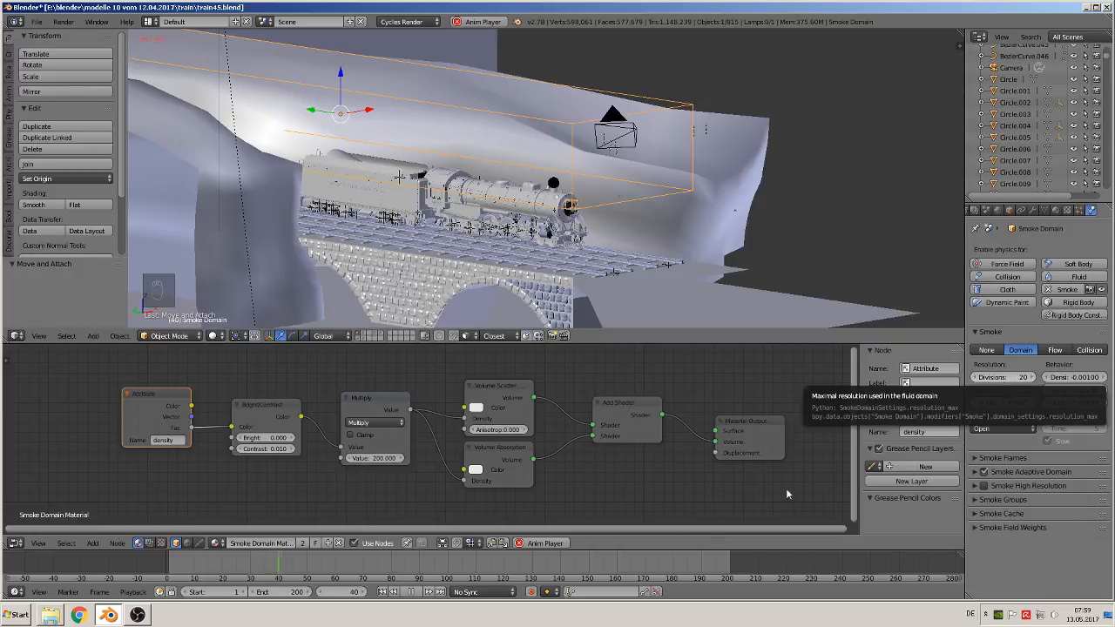
click(383, 593)
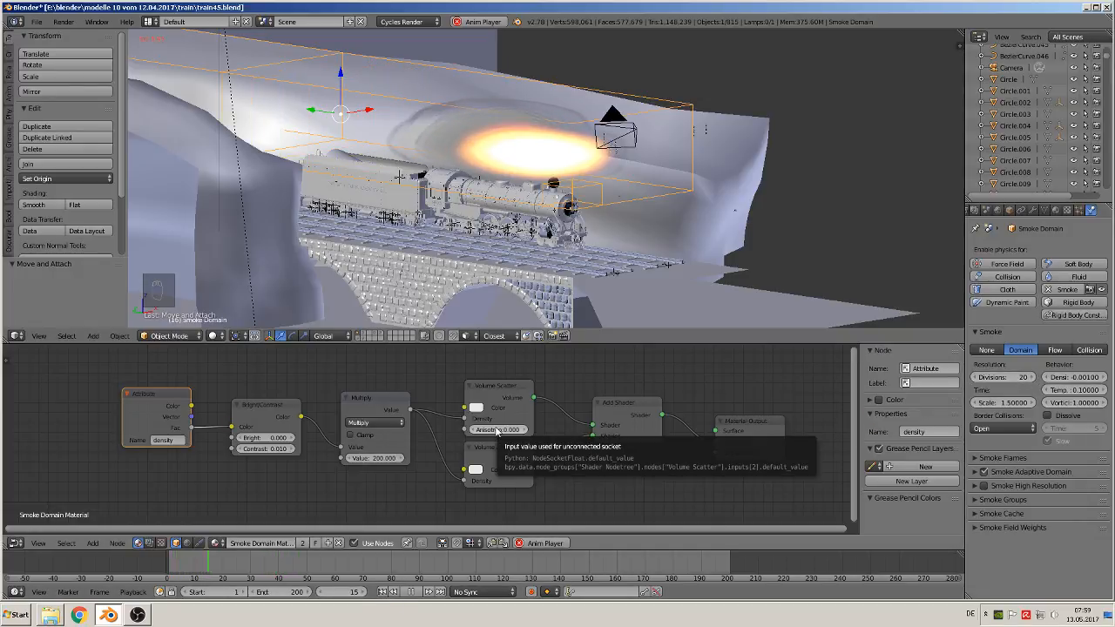
Step: Try a time scale of 0.2 on the smoke domain, replay the animation, and set the scale back to 1.5
click(1012, 402)
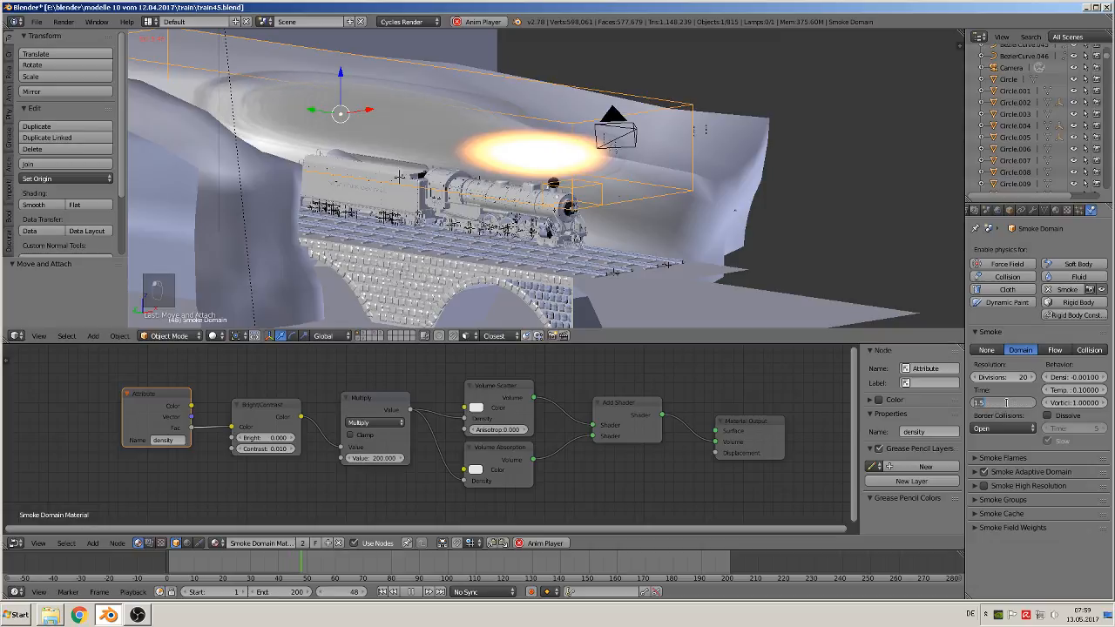
text(0.2)
key(Return)
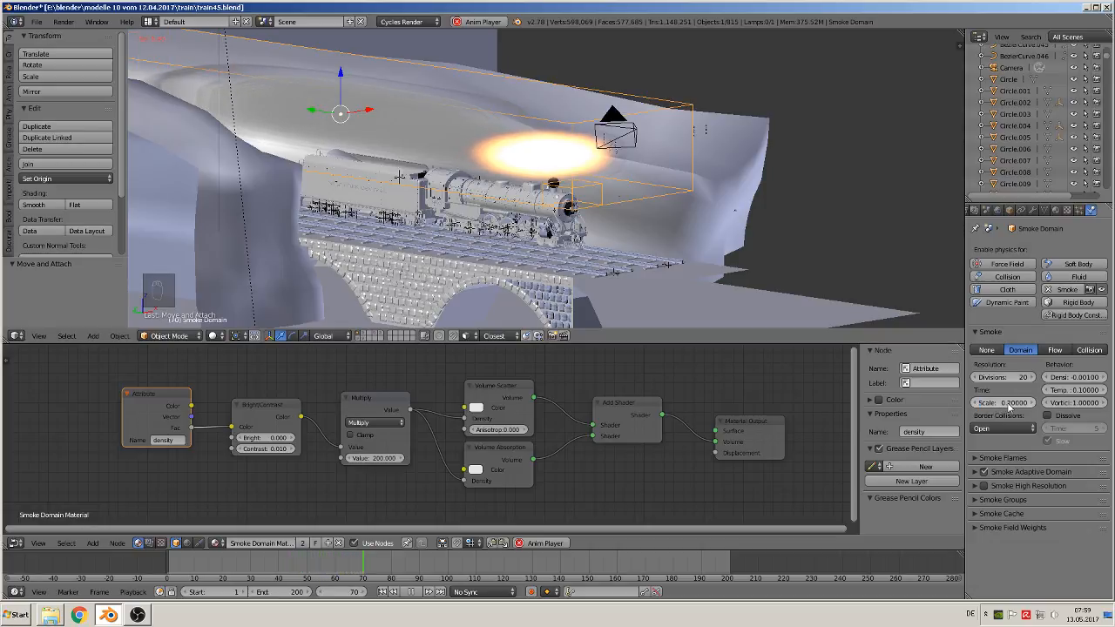
click(381, 592)
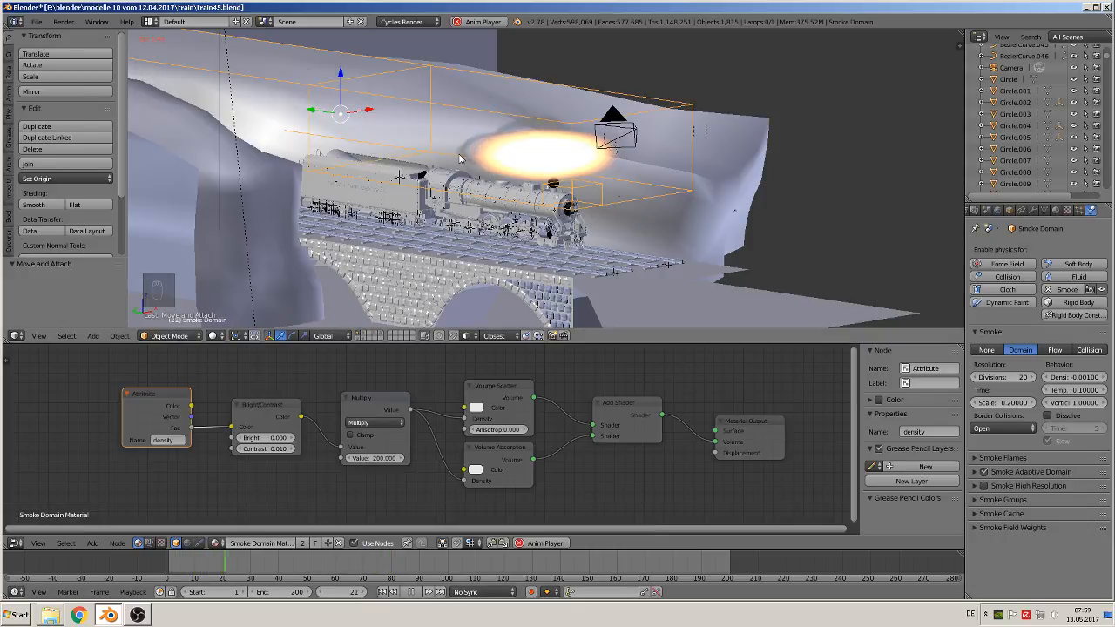
click(1011, 401)
text(1.5)
key(Return)
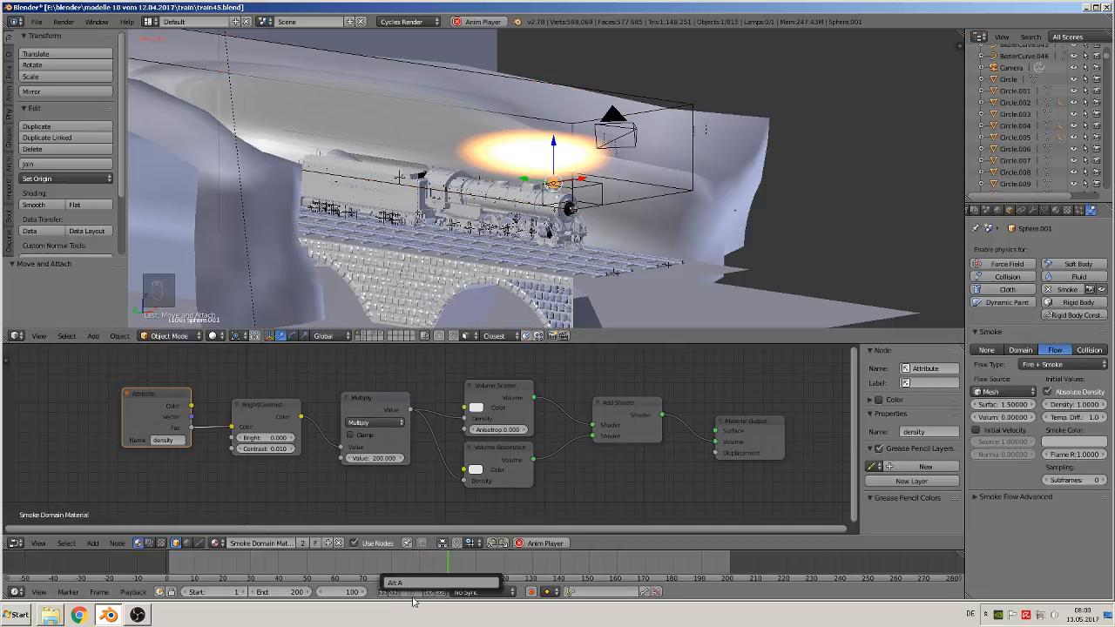
Step: Enable initial velocity on the smoke flow sphere above the locomotive and set its source value to 0.1
click(412, 592)
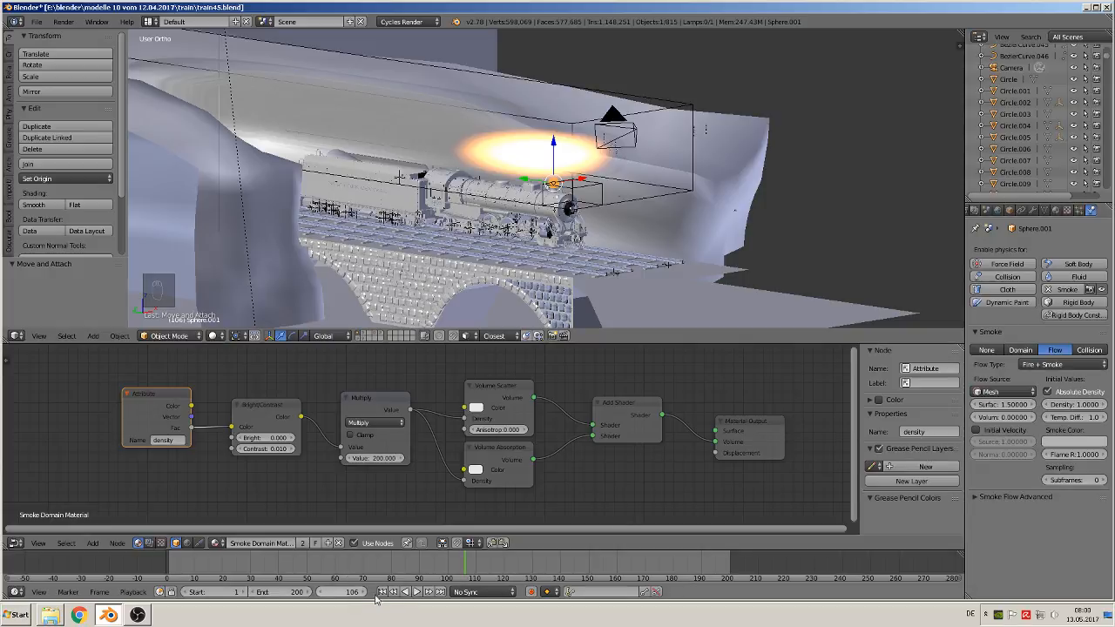
click(416, 593)
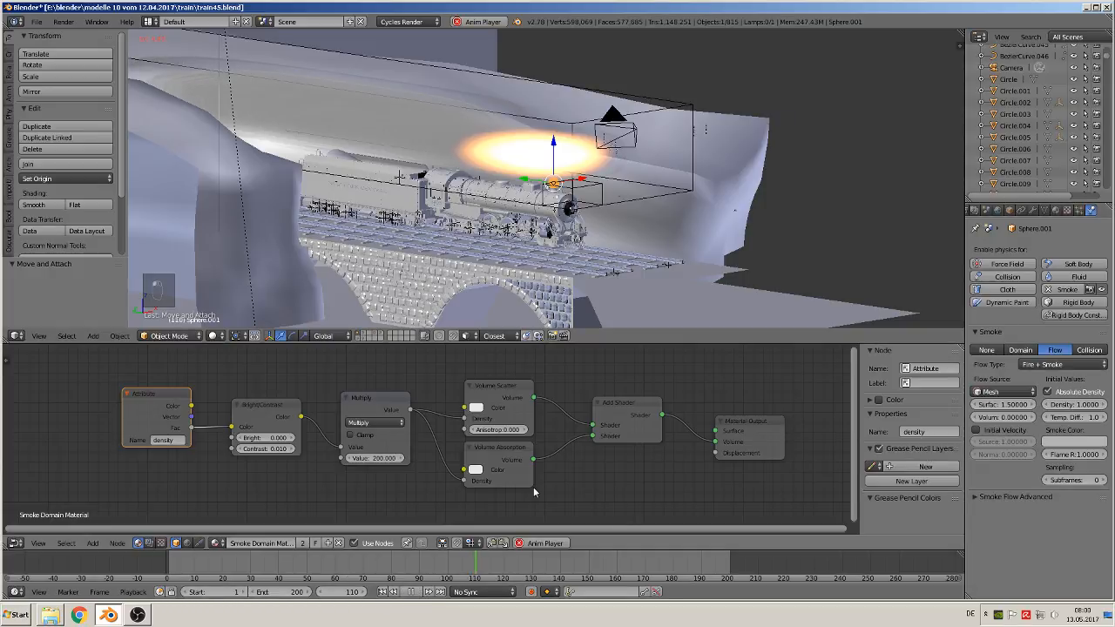
click(976, 430)
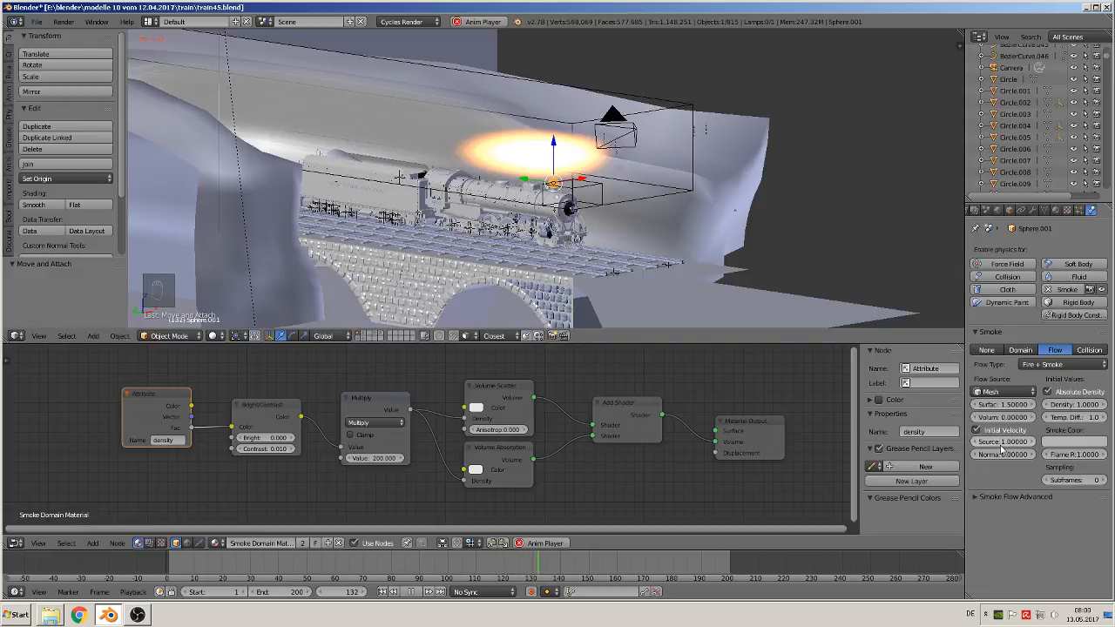
click(998, 442)
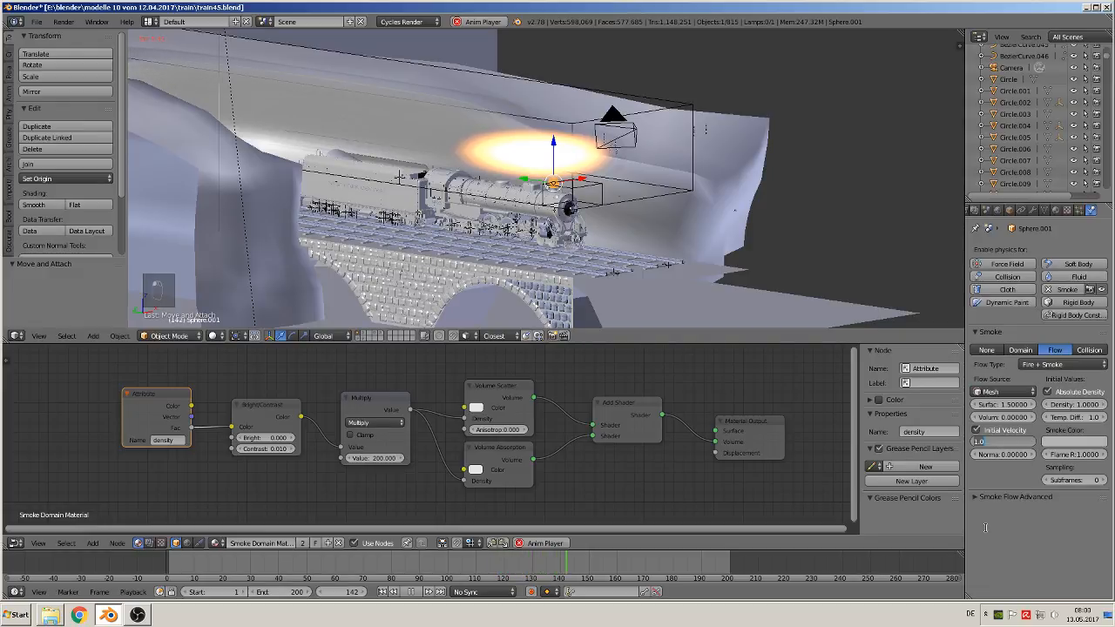
text(0.1)
key(Return)
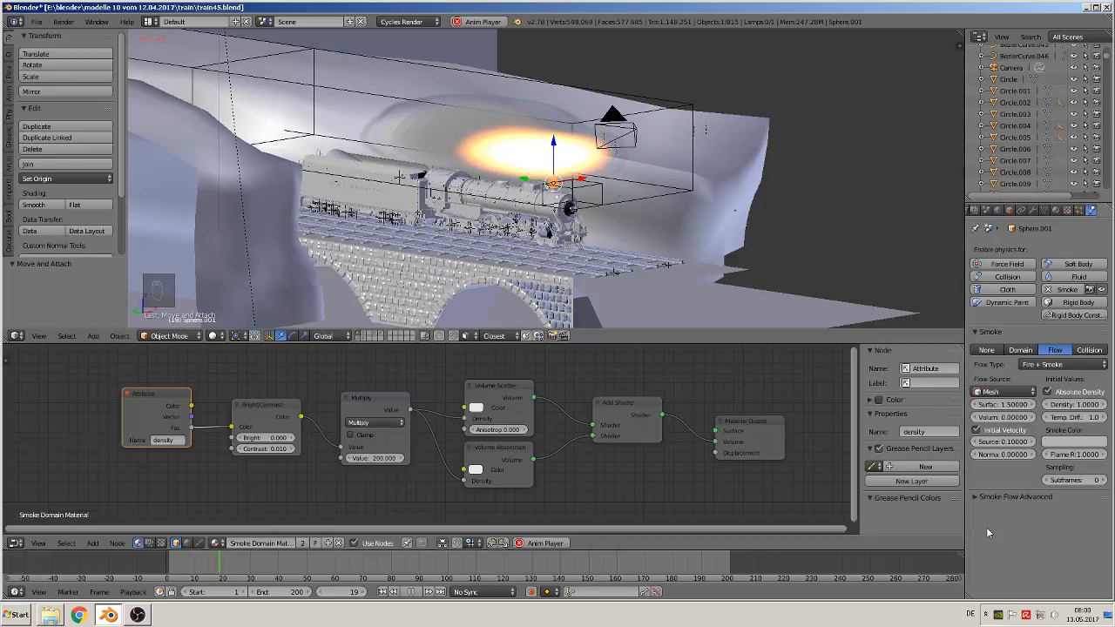
Step: Try a normal velocity of 1 on the smoke flow sphere and set it to 0.1
click(1006, 455)
text(1)
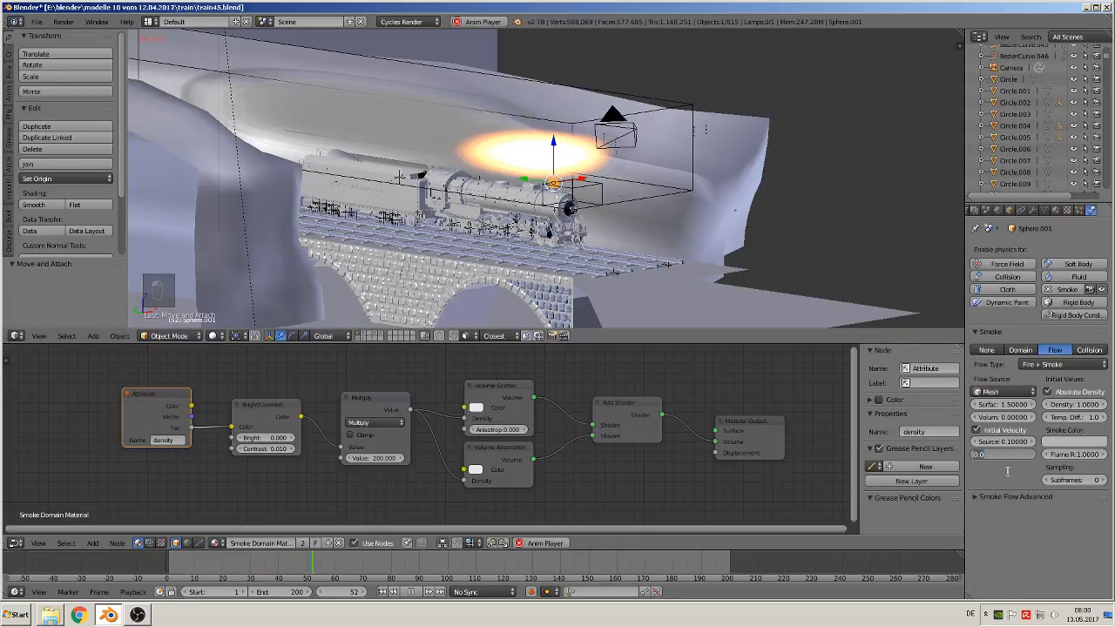
key(Return)
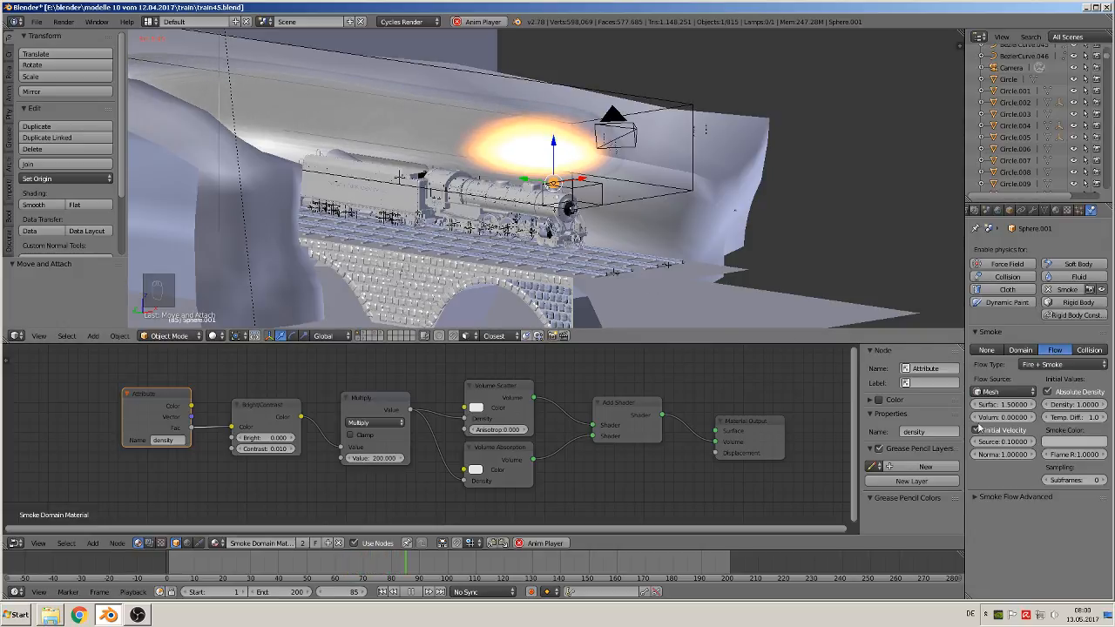
click(1005, 453)
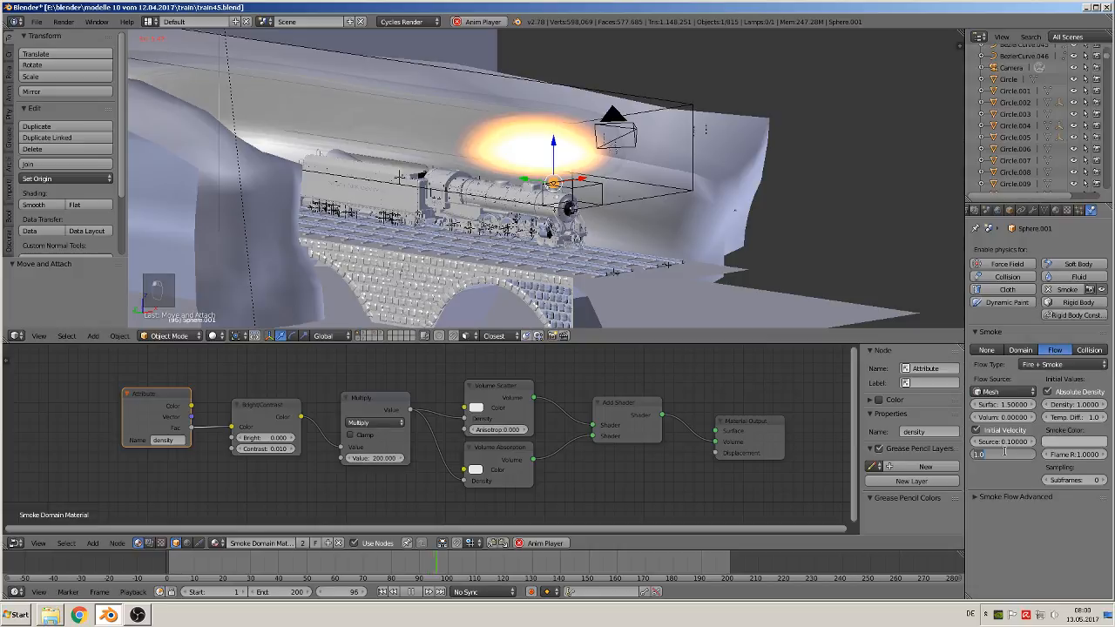
text(0.1)
key(Return)
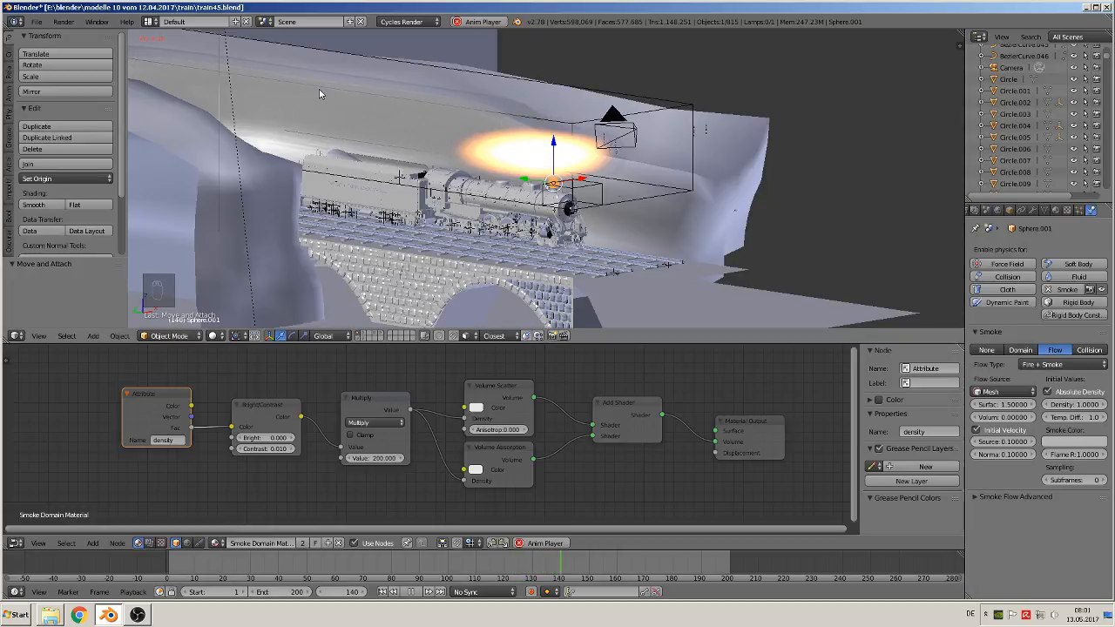
Step: Raise the smoke domain's upper edge at the tunnel end by 2.247 along Z in Edit Mode and replay the animation from frame 1
scroll(415, 186, down, 2)
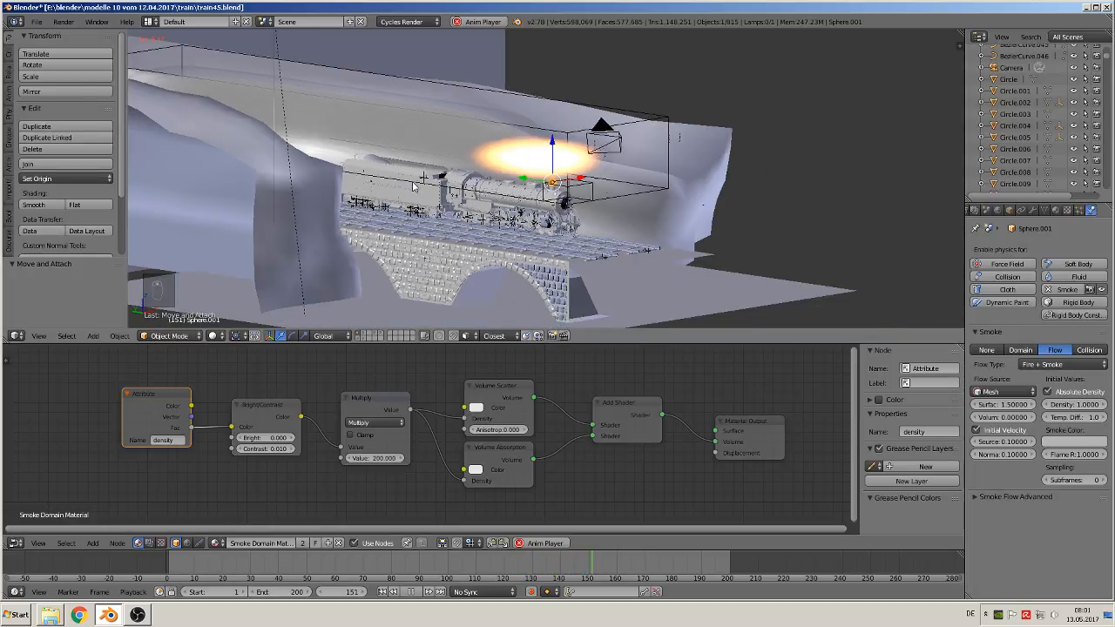
shift+middle_drag(287, 119, 525, 177)
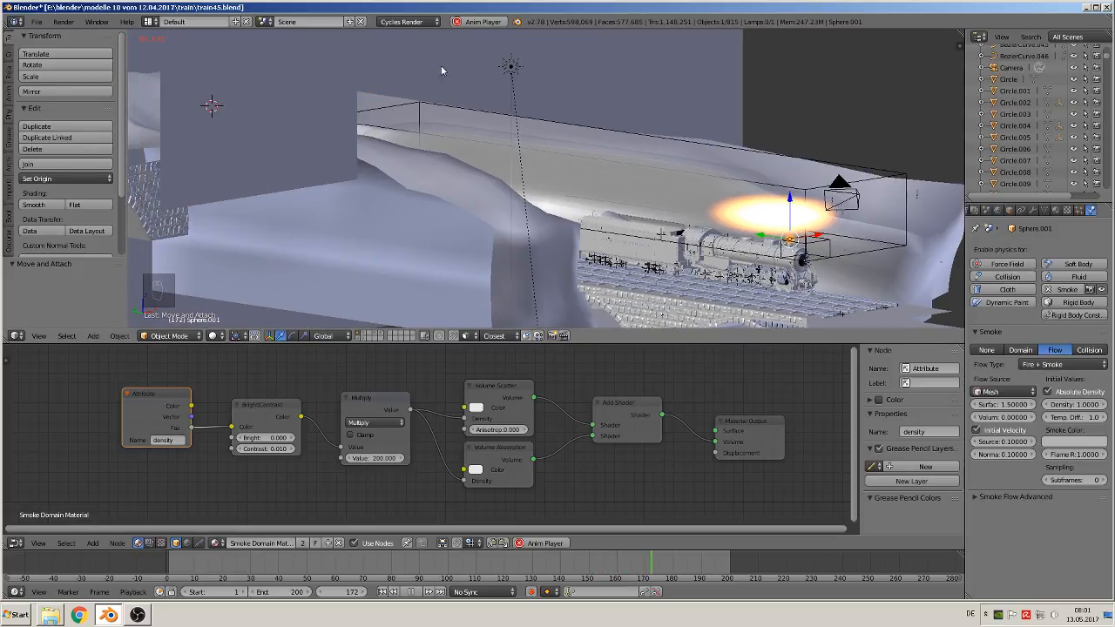
click(411, 592)
right_click(397, 139)
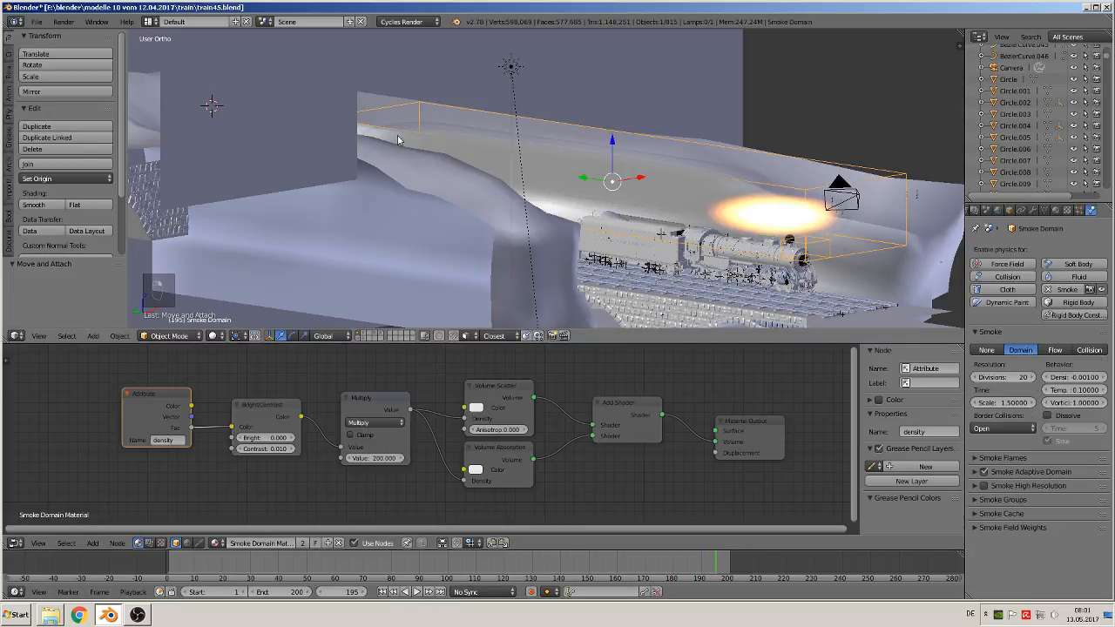
key(Tab)
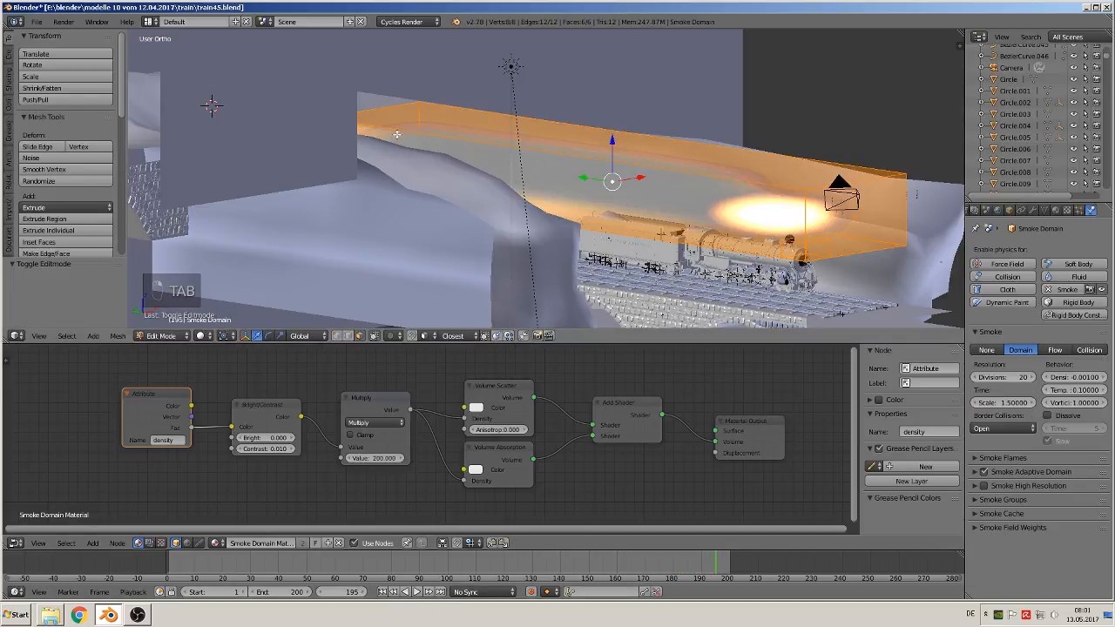
click(347, 339)
right_click(387, 106)
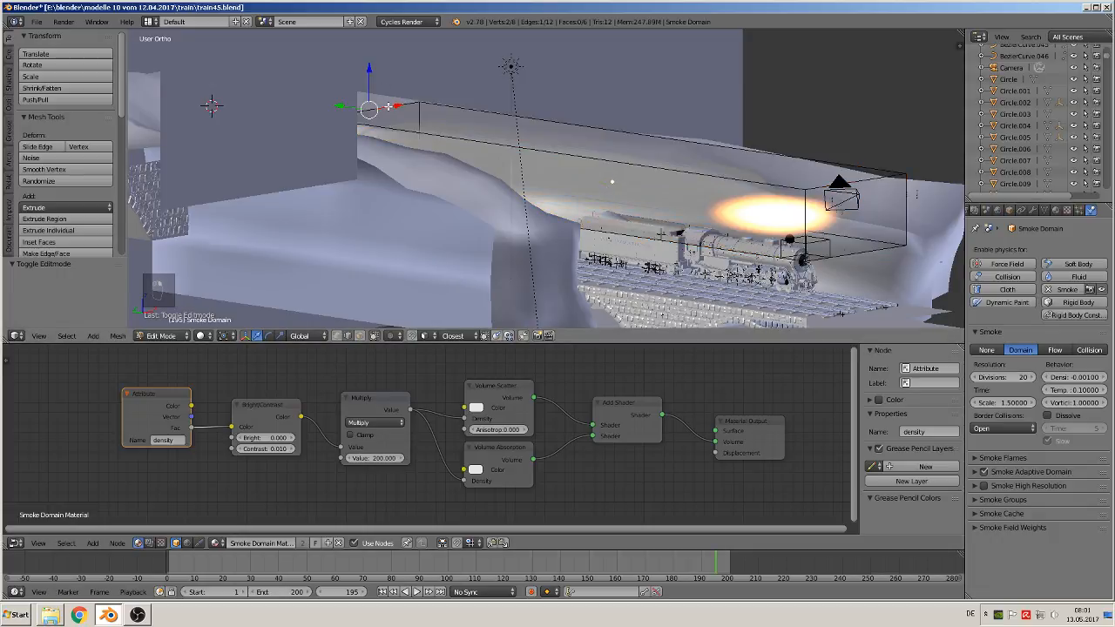
drag(370, 71, 350, 283)
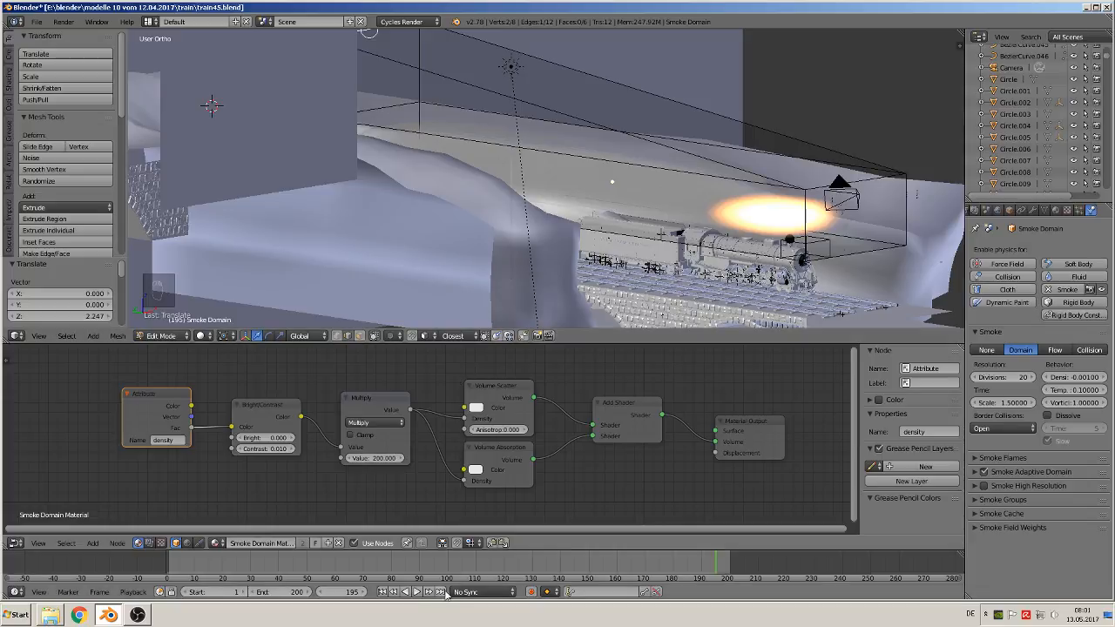
click(383, 591)
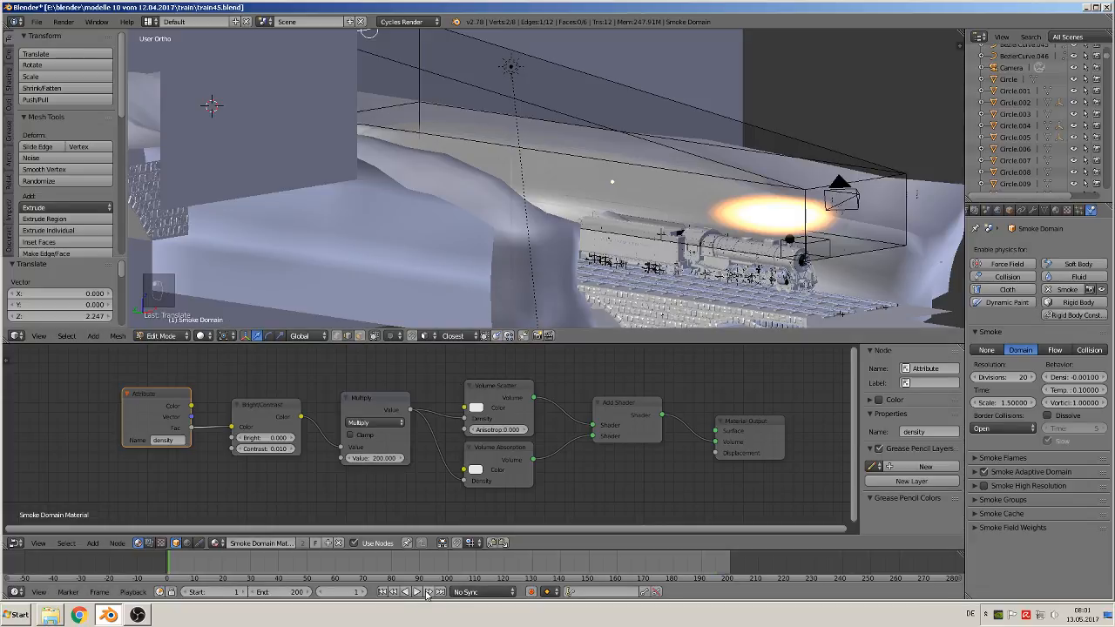
click(417, 591)
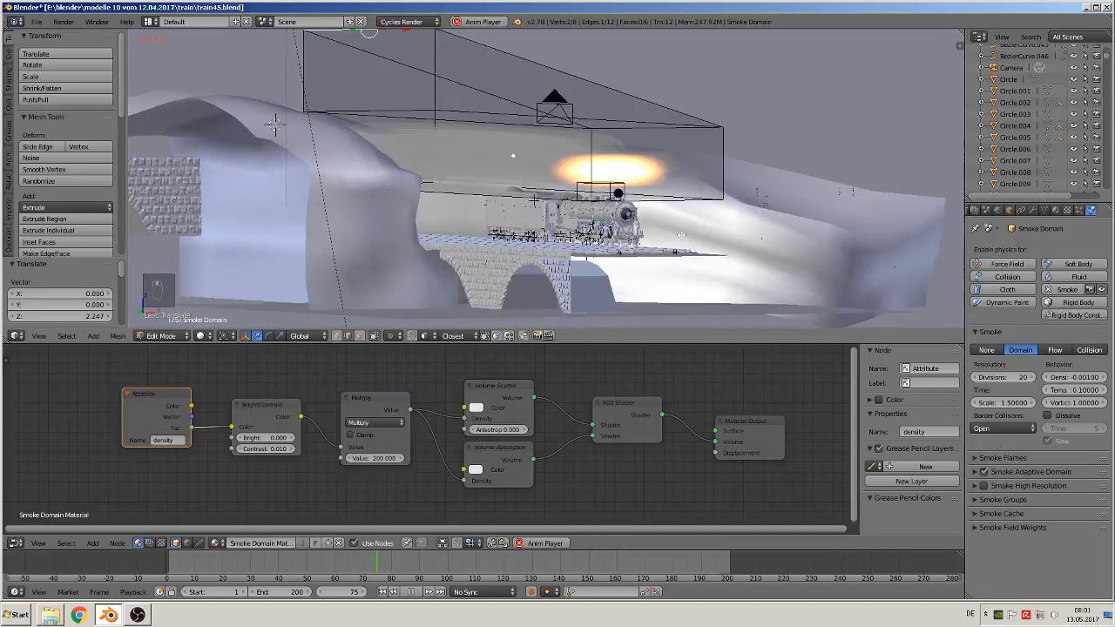
Step: Return the smoke domain to Object Mode and examine the playing smoke above the train from several angles
key(Tab)
key(Tab)
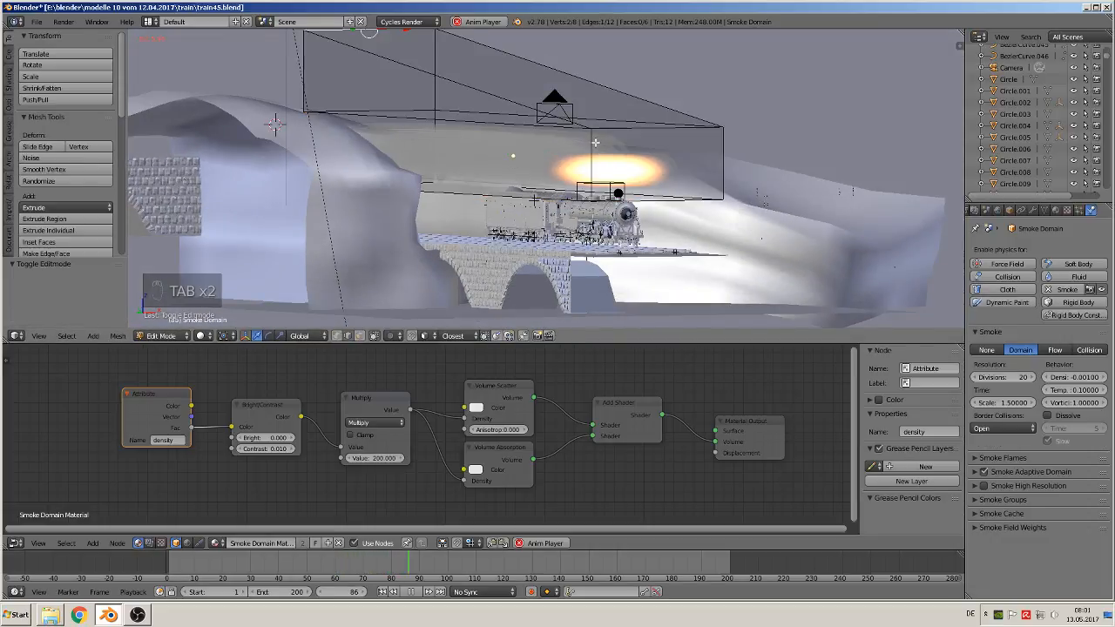
key(Tab)
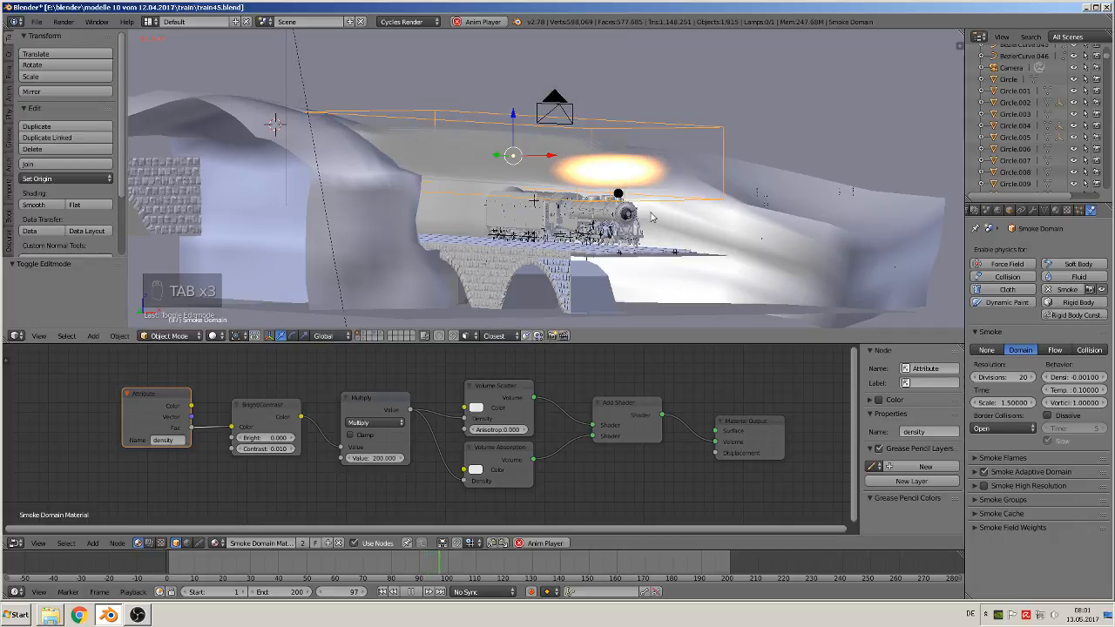
middle_drag(659, 223, 694, 252)
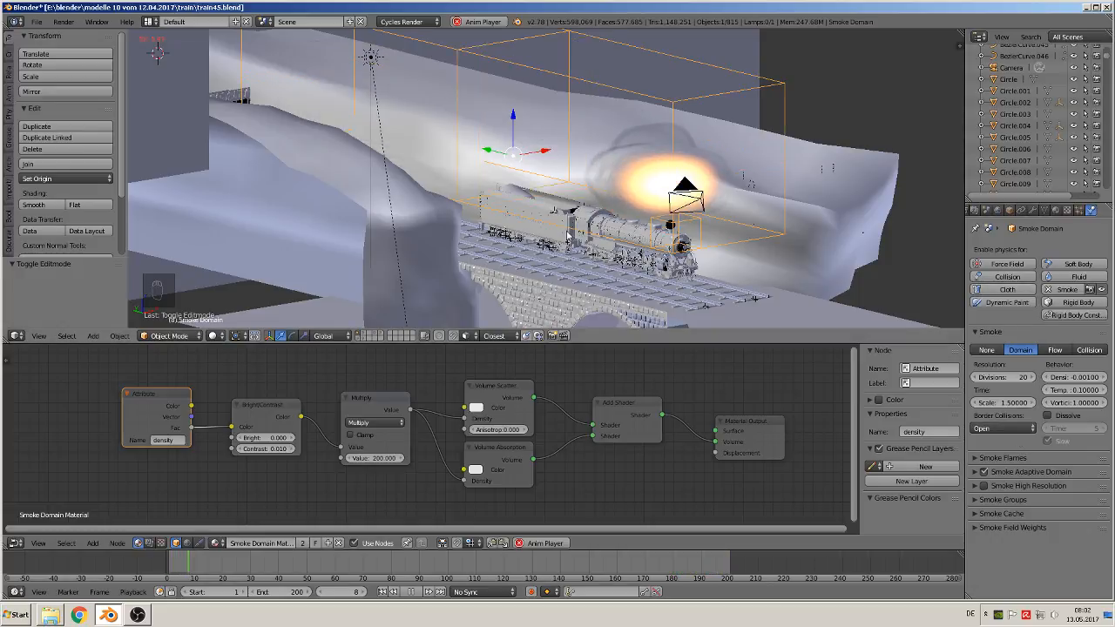
middle_drag(573, 258, 621, 253)
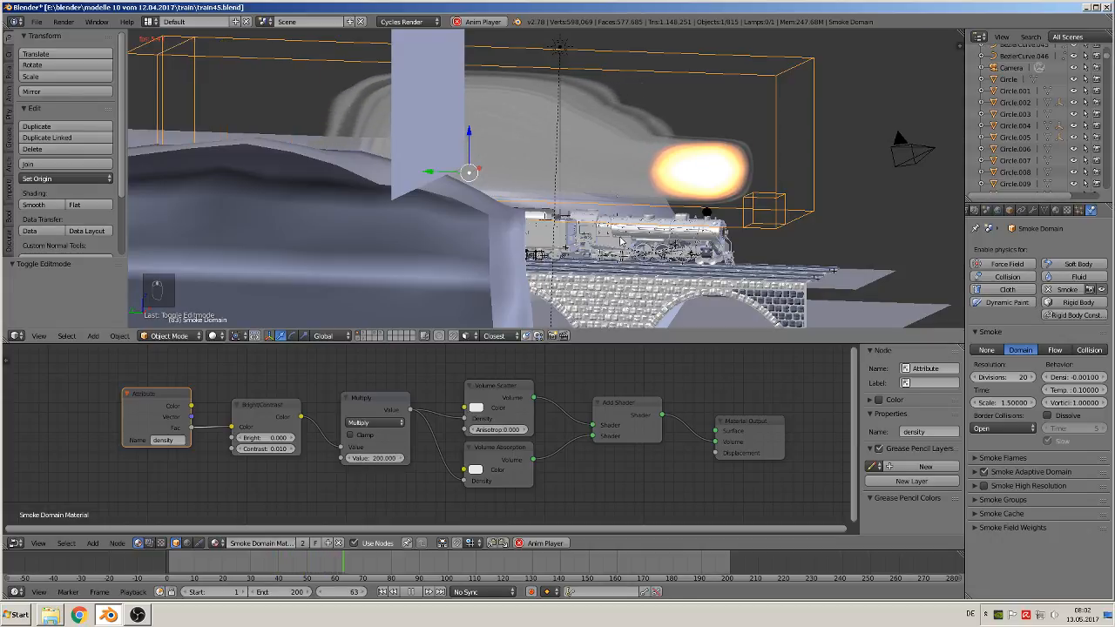
middle_drag(628, 214, 599, 236)
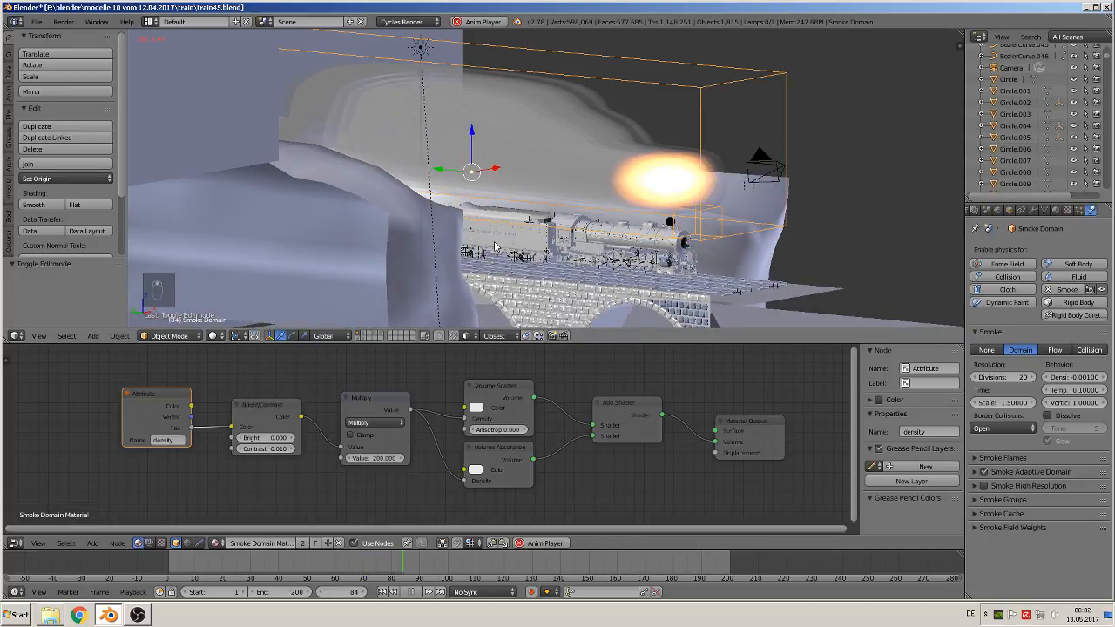
middle_drag(495, 247, 489, 242)
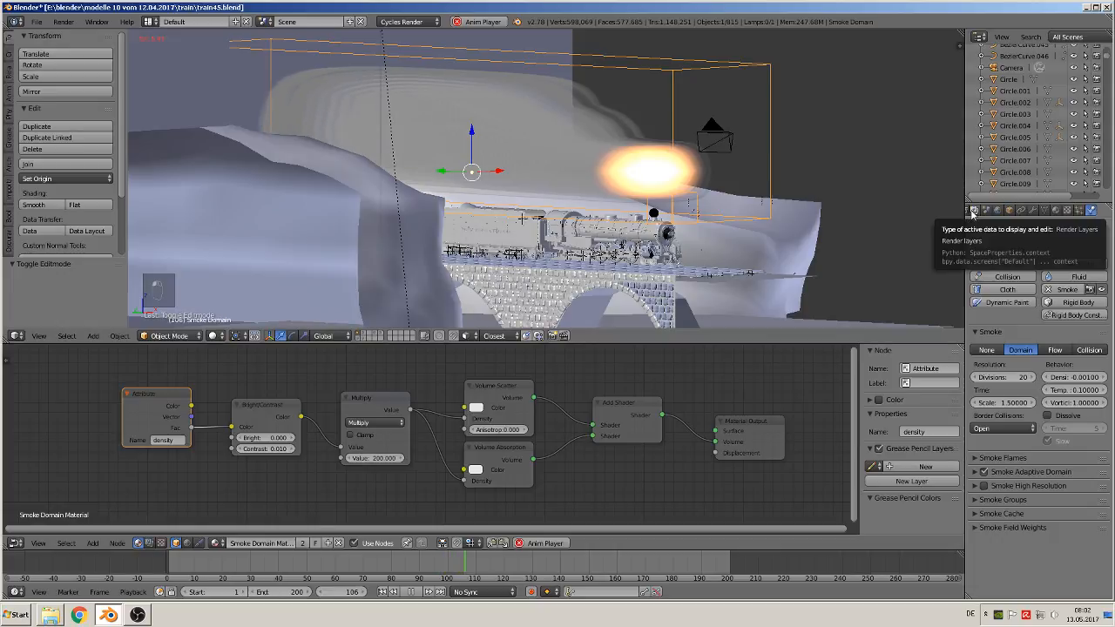
Step: Try scene gravity values of -0.2 and 1 along Z while the smoke animation plays
click(973, 211)
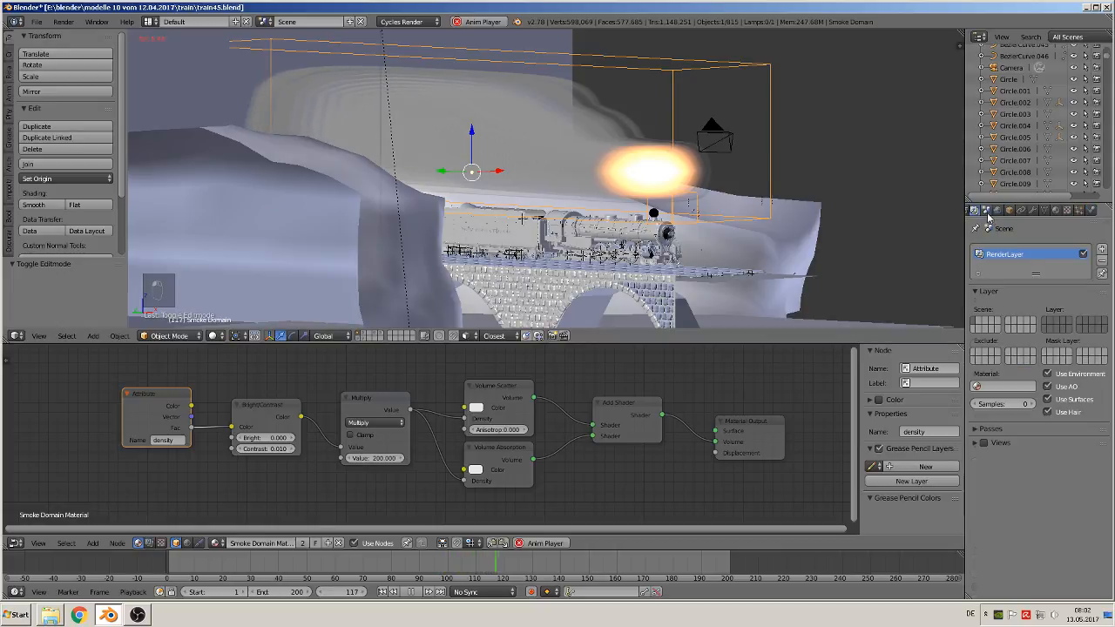
click(986, 214)
click(1082, 465)
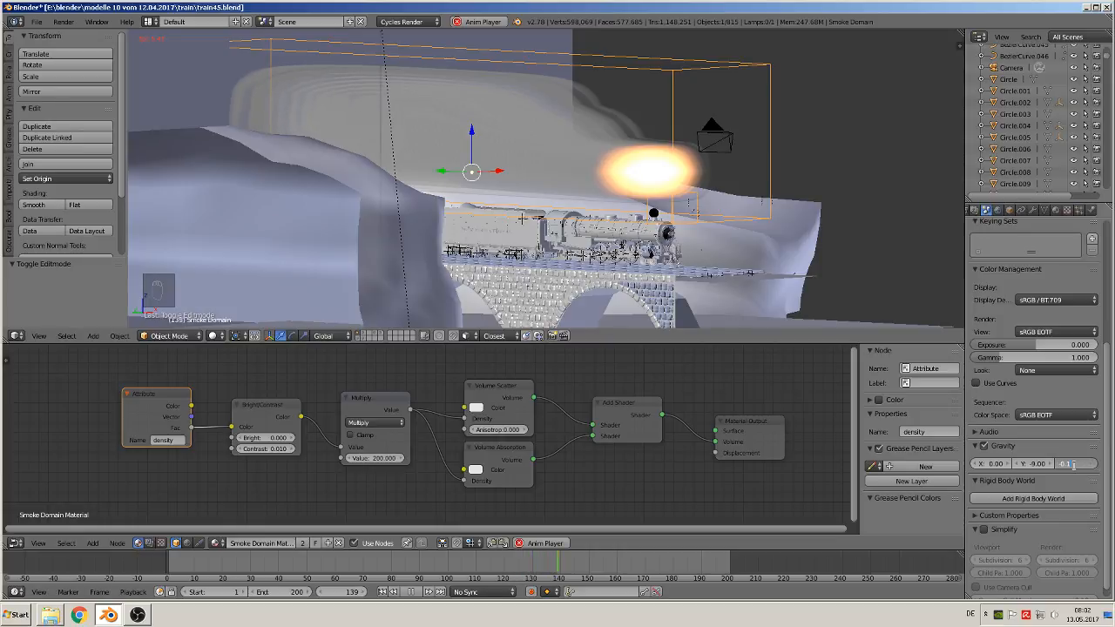
key(Return)
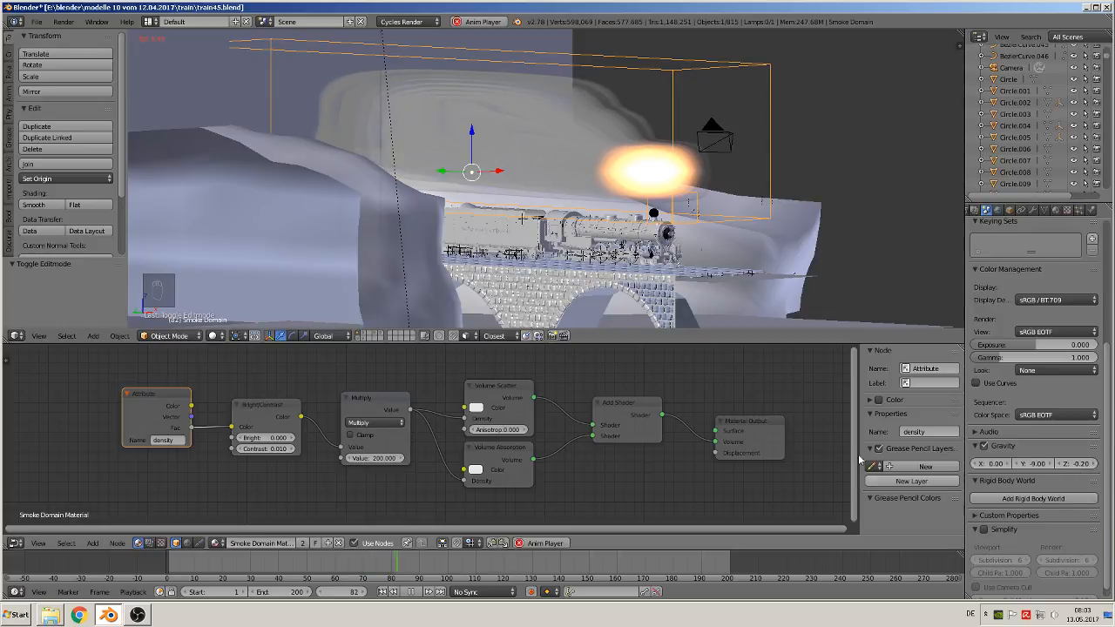
click(1085, 464)
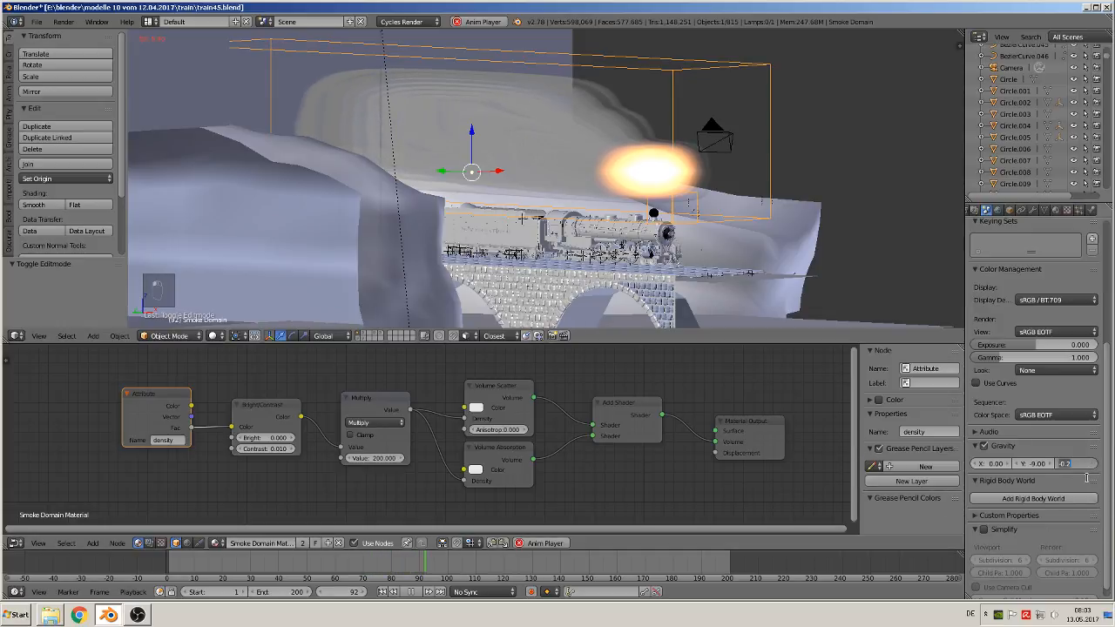
key(Return)
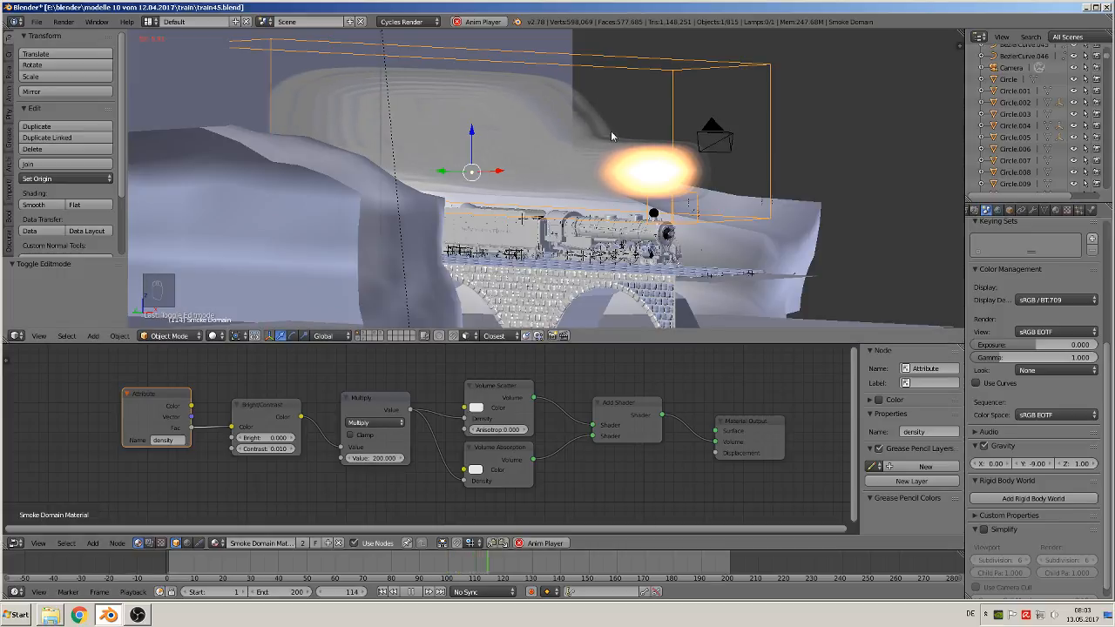
Step: Try a scene gravity of -5 along Z on the playing smoke simulation
click(1067, 465)
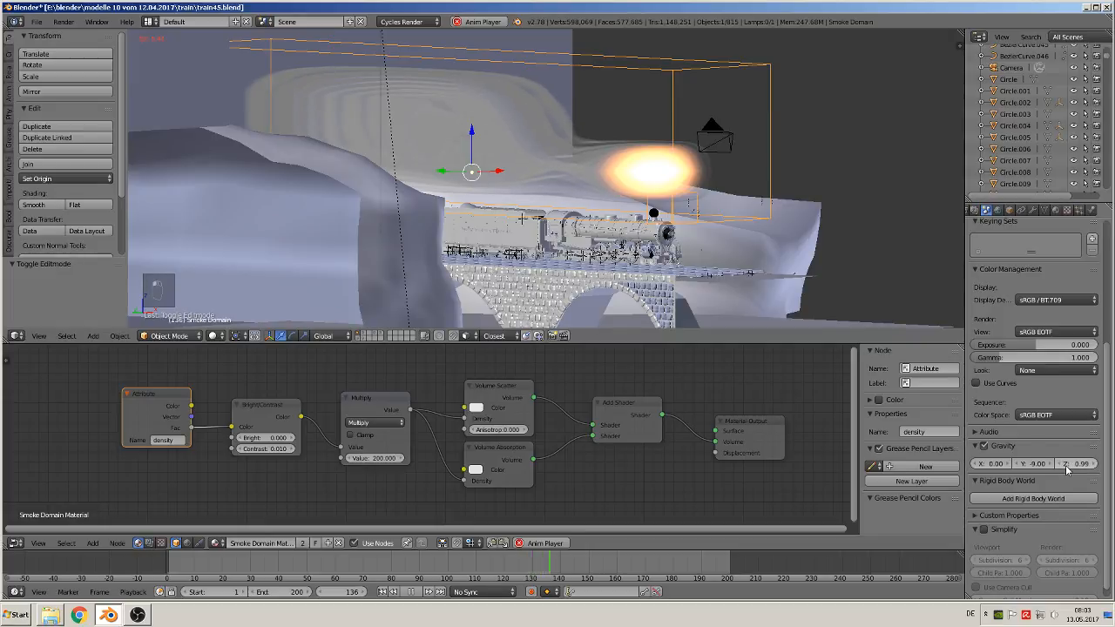
click(1066, 465)
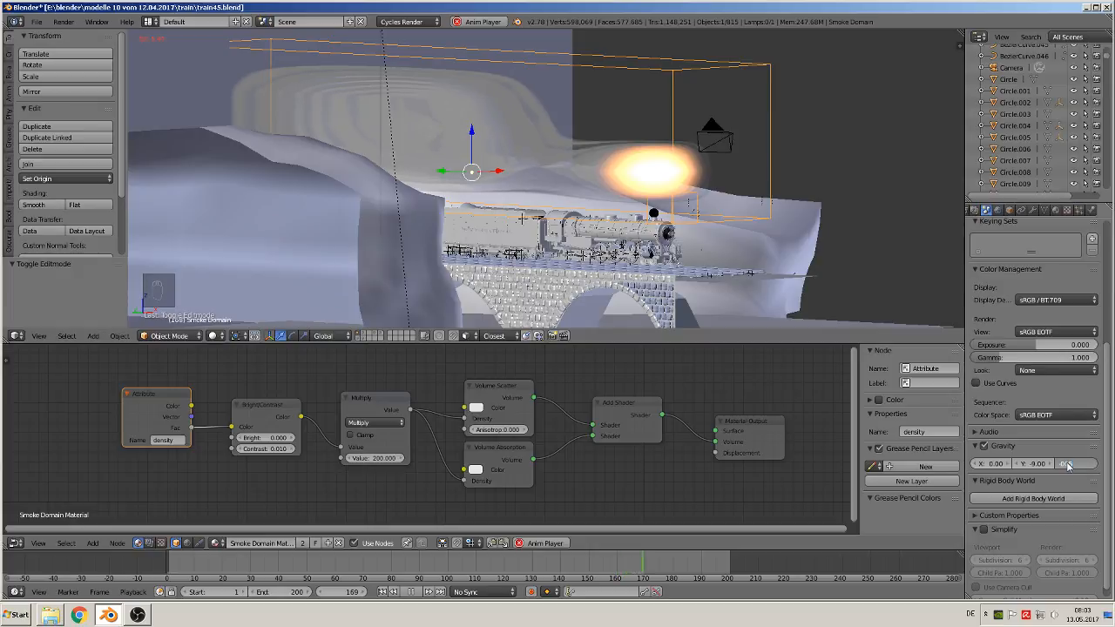
key(Return)
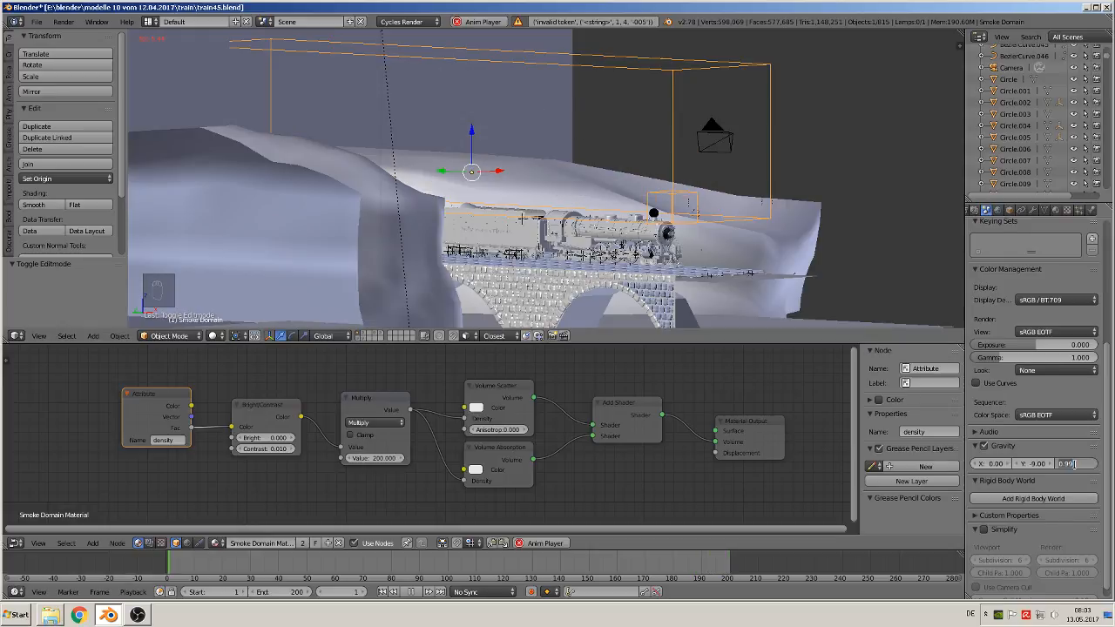
text(-05)
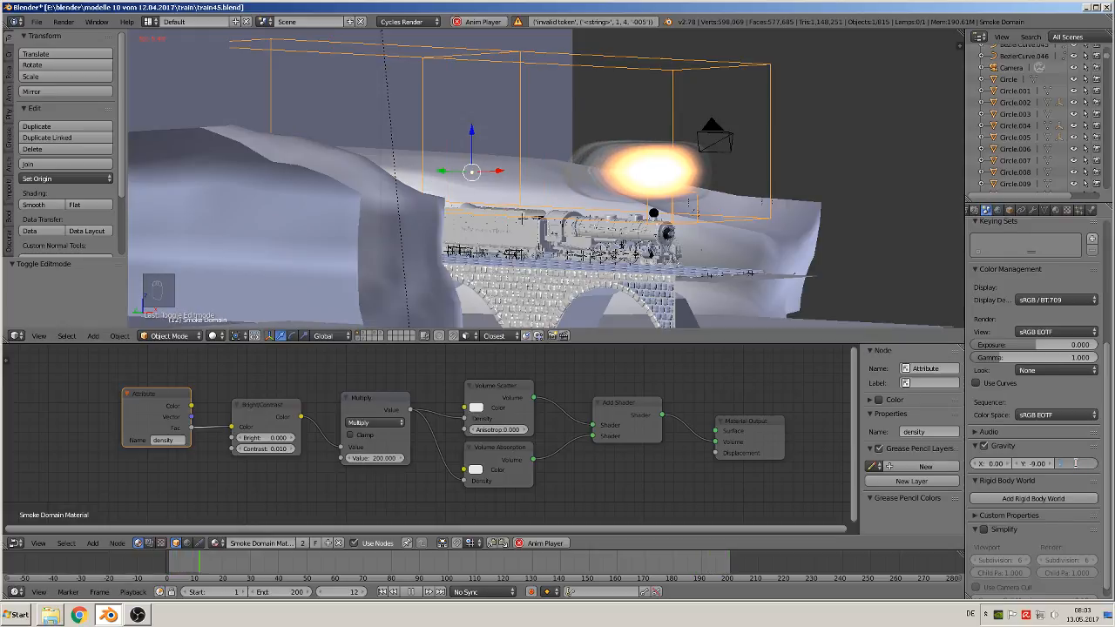
key(Return)
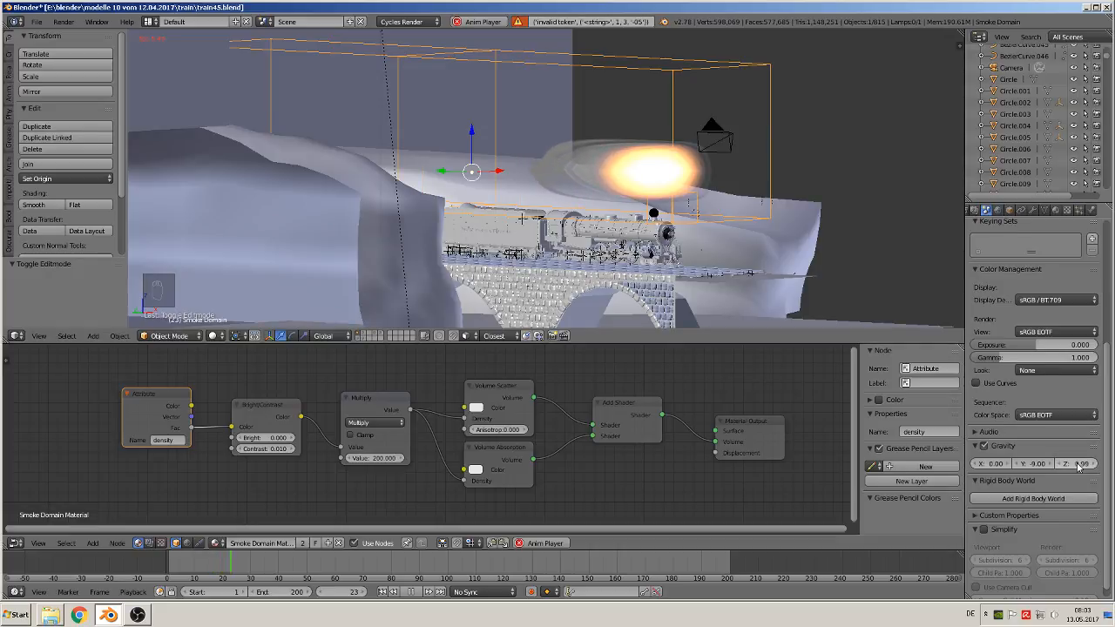
click(1075, 465)
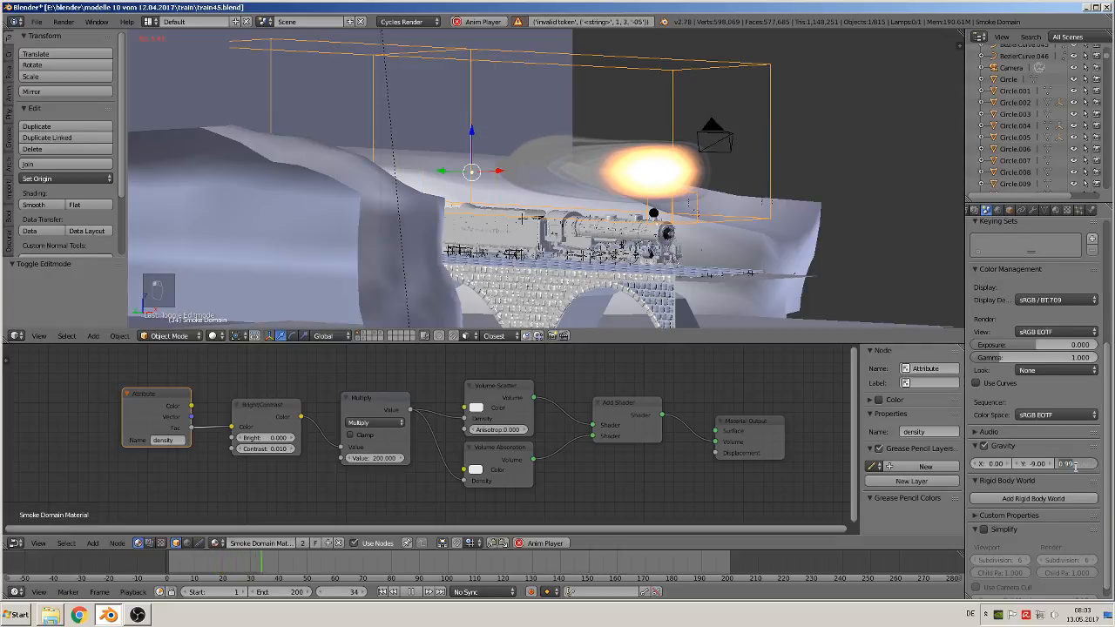
key(BackSpace)
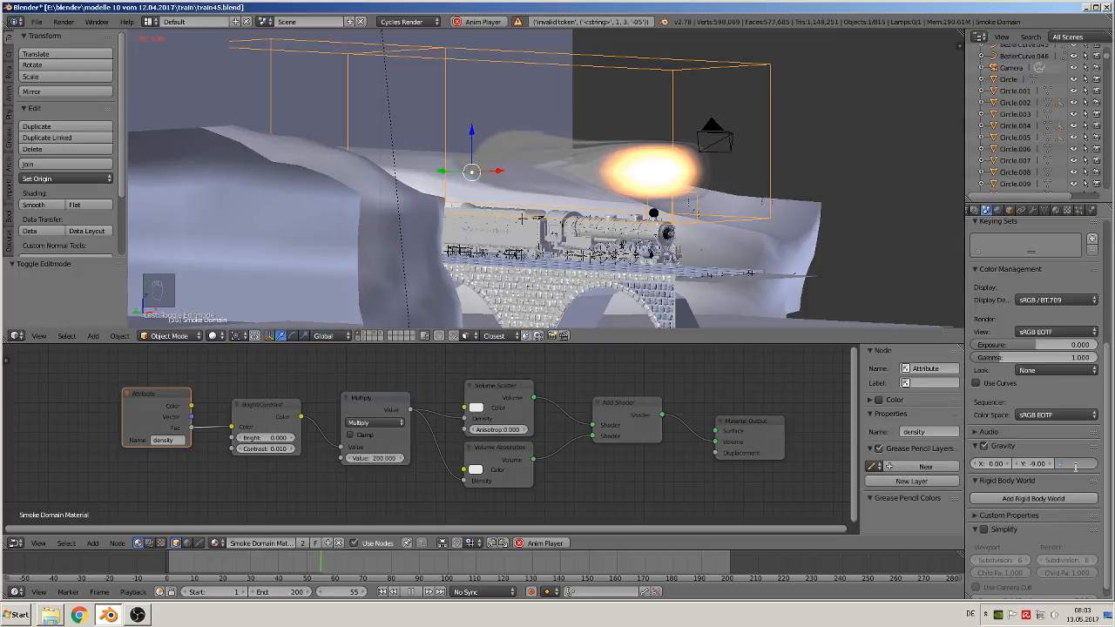
text(-5)
key(Return)
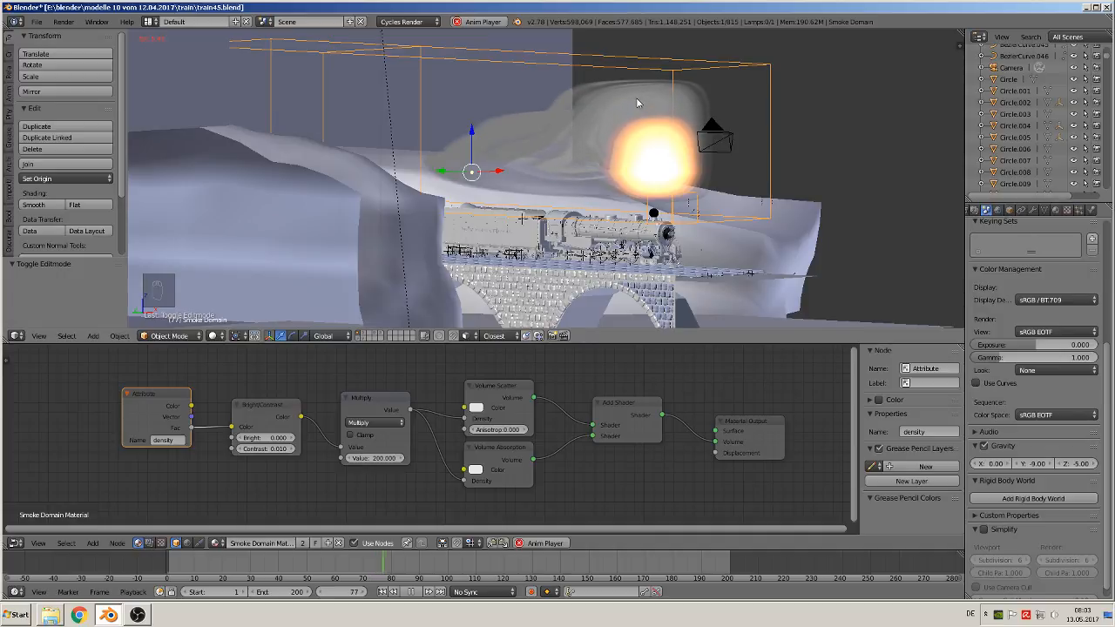
Step: Set the scene's gravity along Z to -1
click(1067, 464)
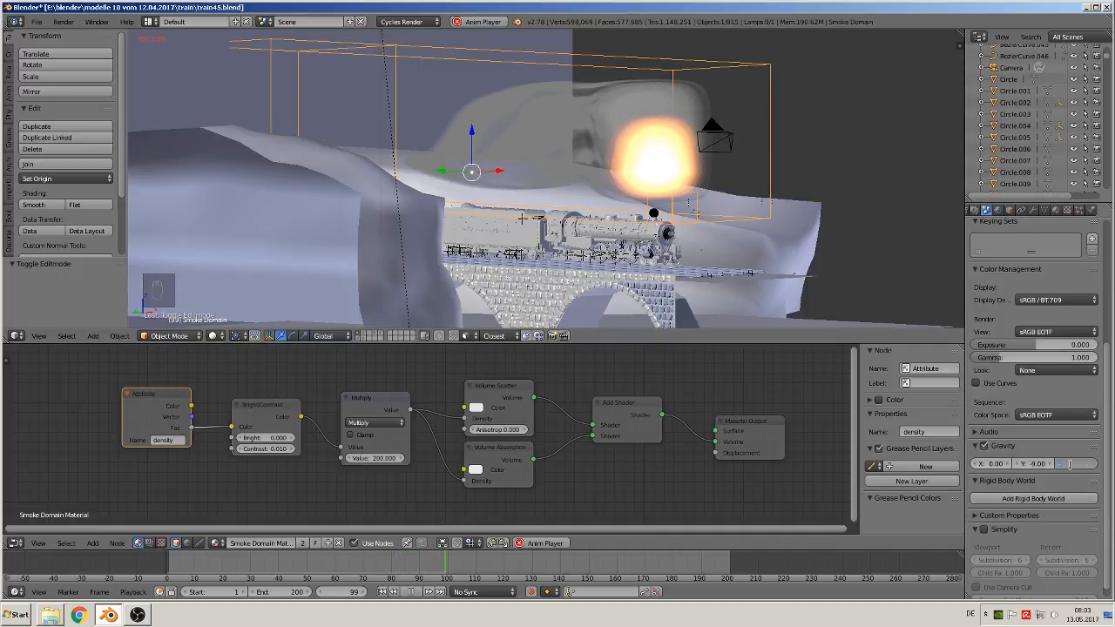
text(-1)
key(Return)
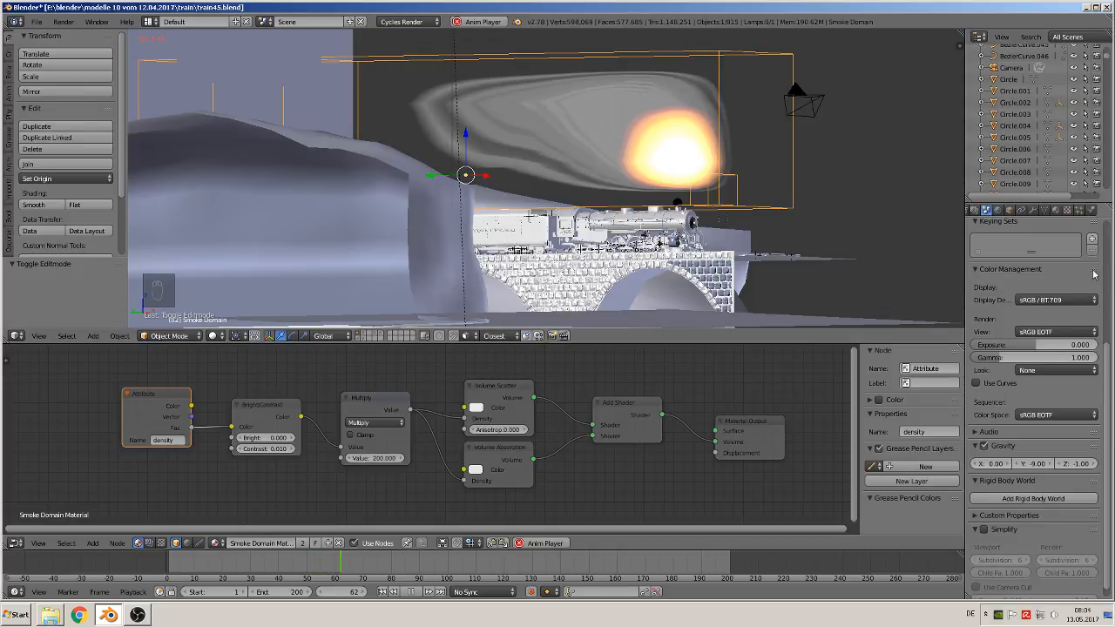
Step: Try temperature difference values of 1 and 5 on the smoke domain, and set the value back to 0.1
click(1091, 211)
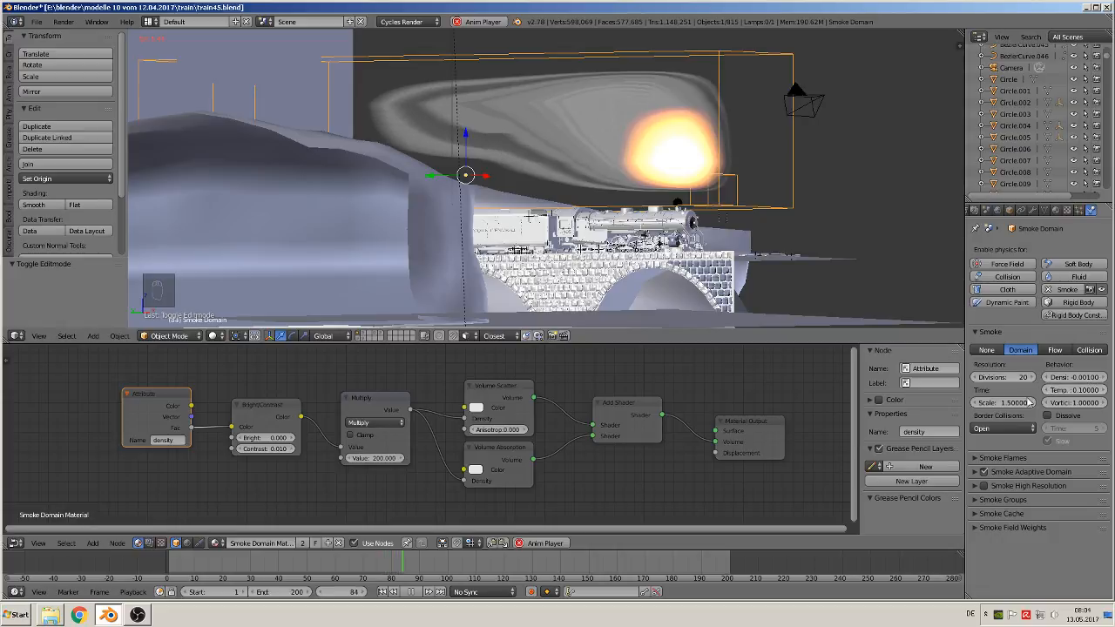
click(1081, 391)
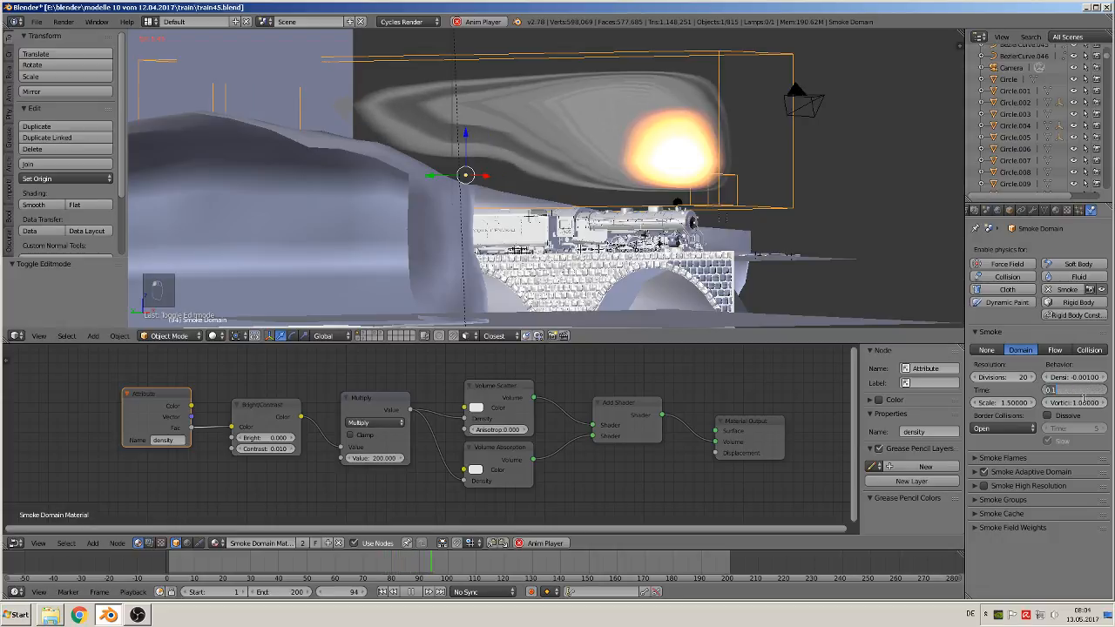
text(1)
key(Return)
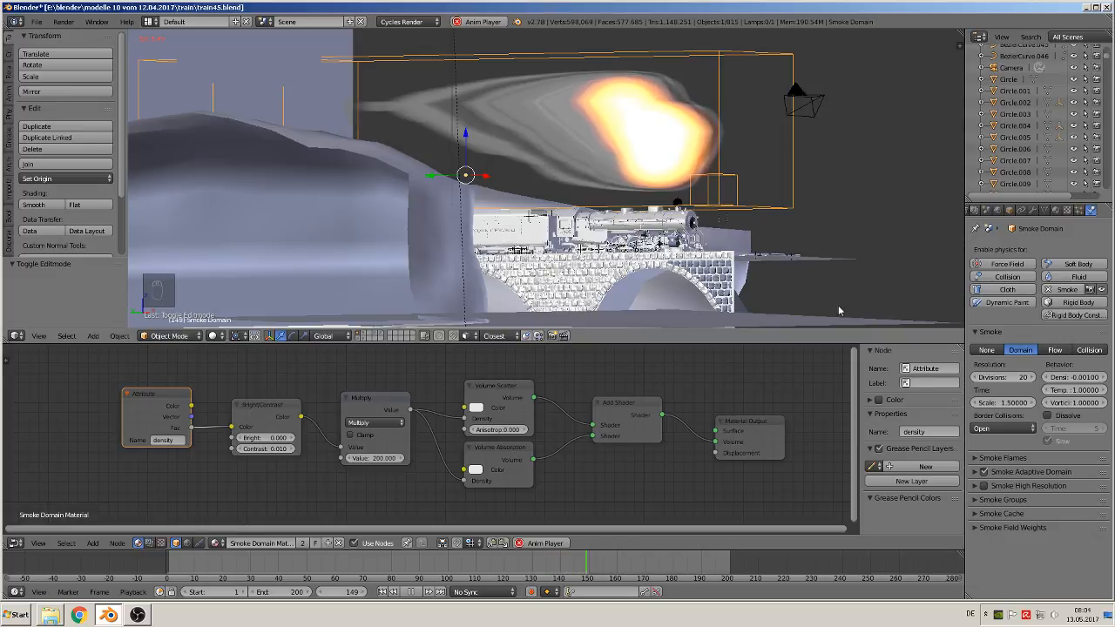
click(1074, 389)
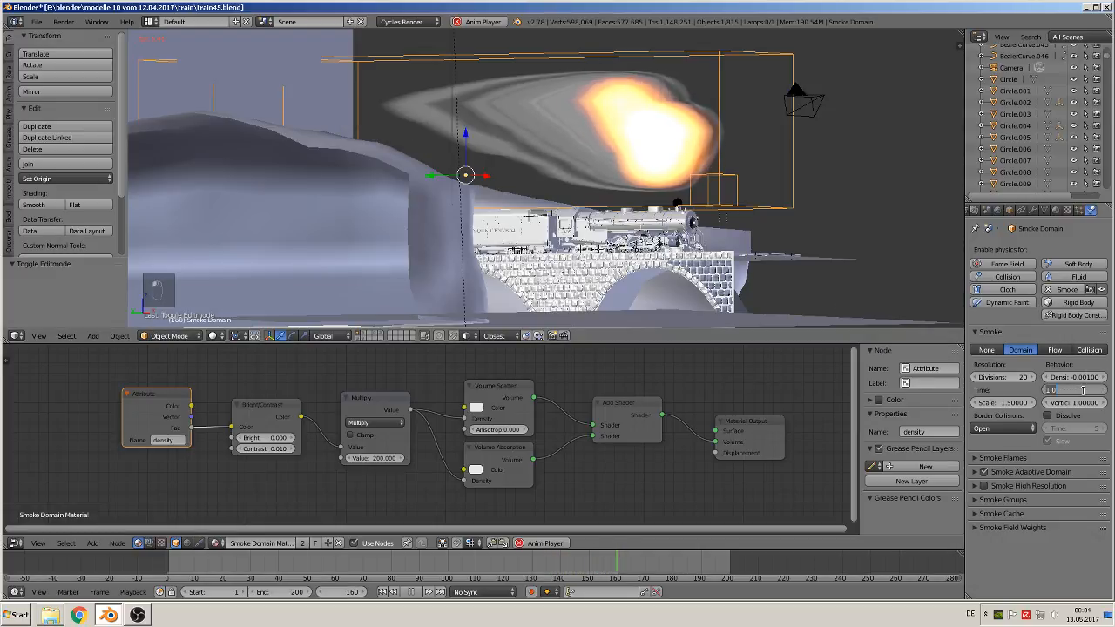
text(5)
key(Return)
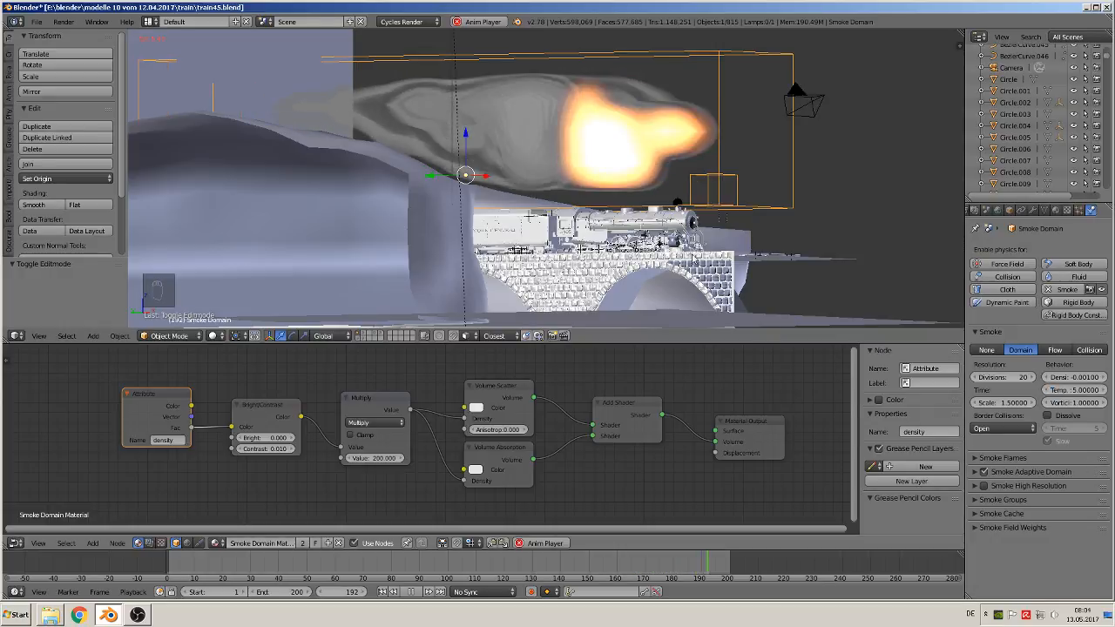
middle_drag(711, 244, 685, 263)
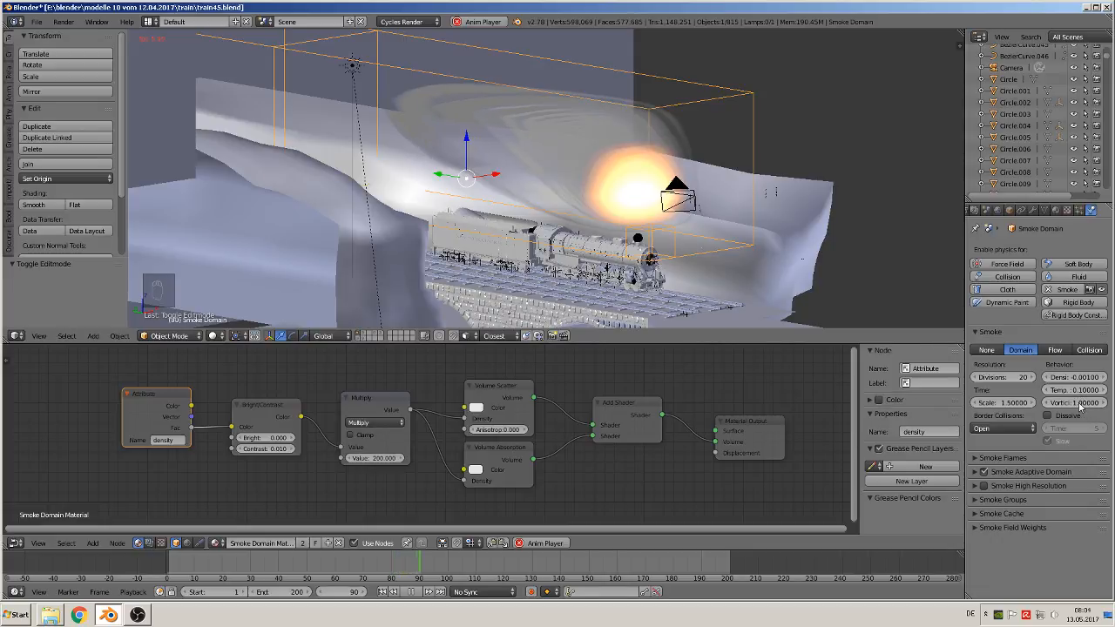
Step: Try a vorticity of 4 on the smoke domain and set it to 0.1
text(4)
key(Return)
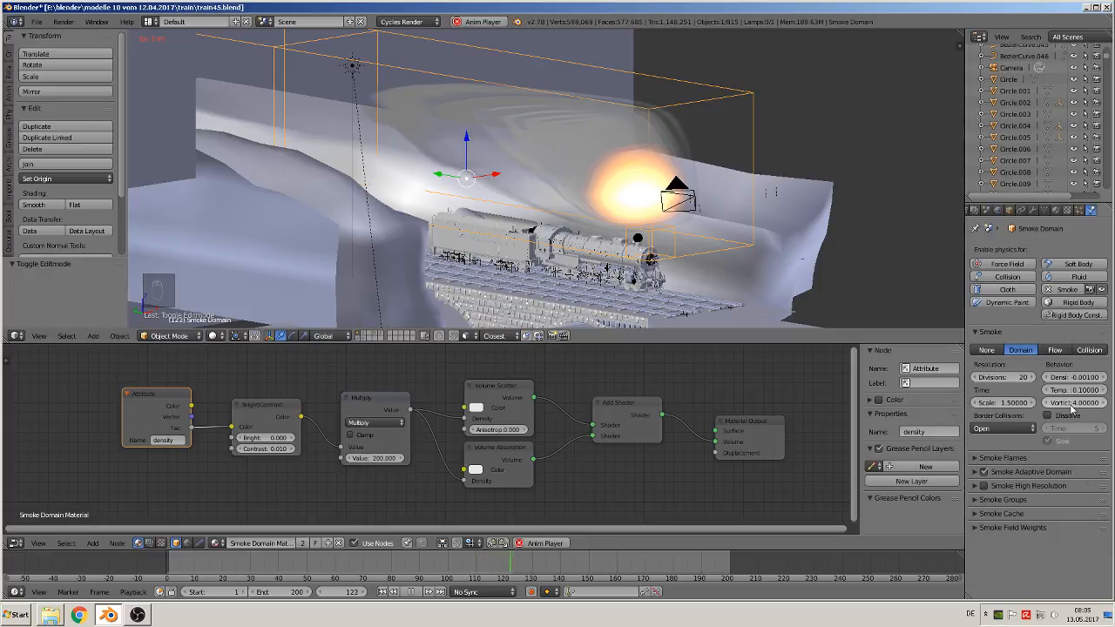
click(1075, 402)
key(BackSpace)
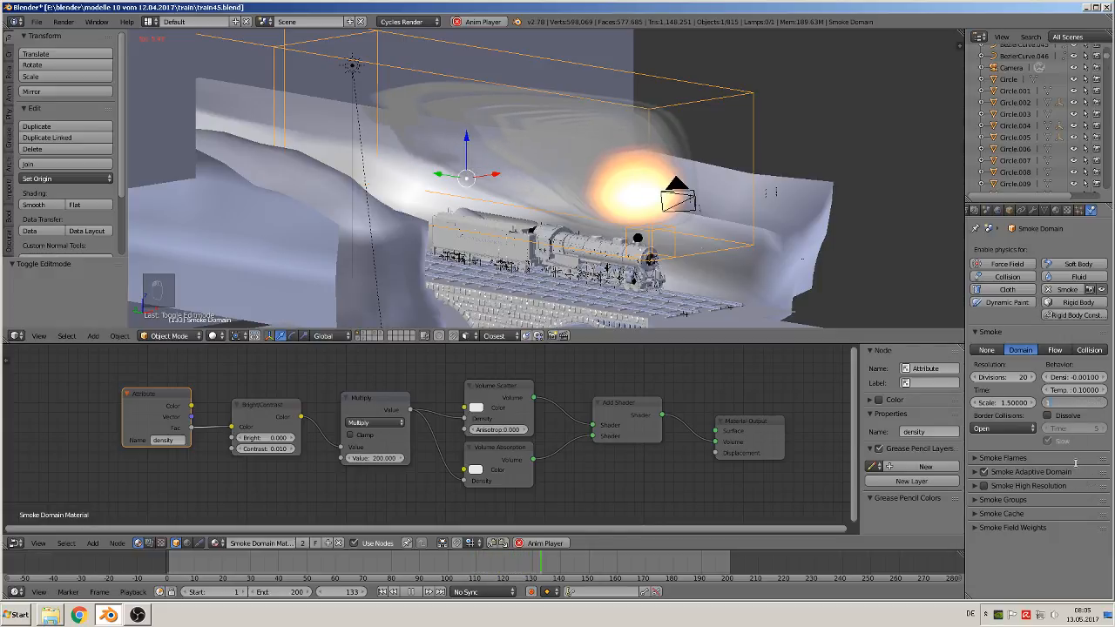
text(0.1)
key(Return)
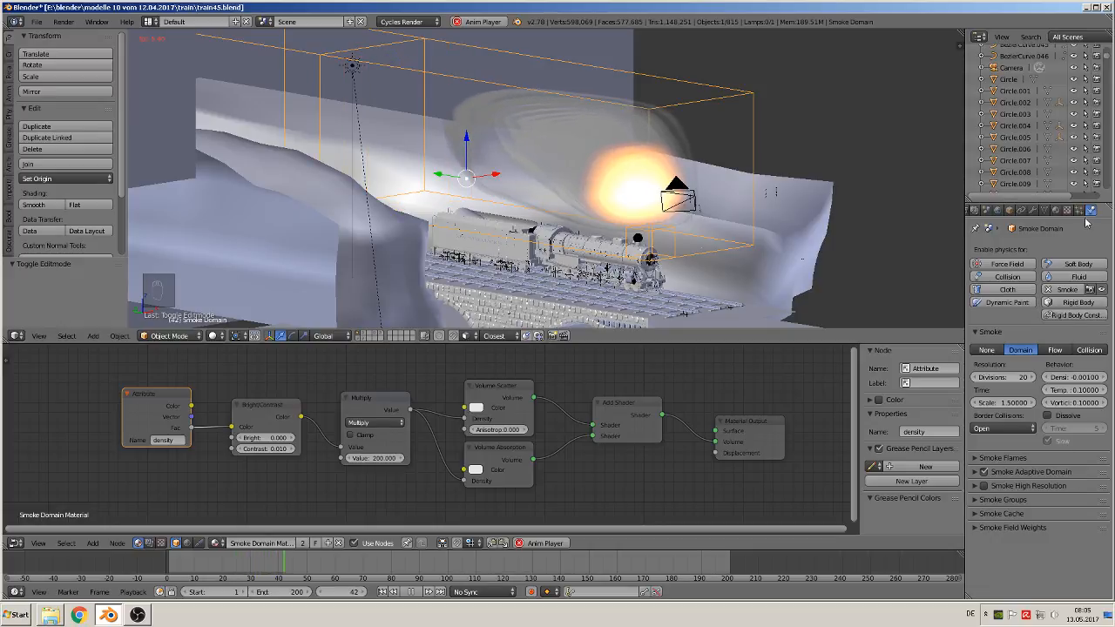
Step: Reselect the smoke domain, stop the animation at frame 90 and switch the 3D view to wireframe shading
right_click(635, 216)
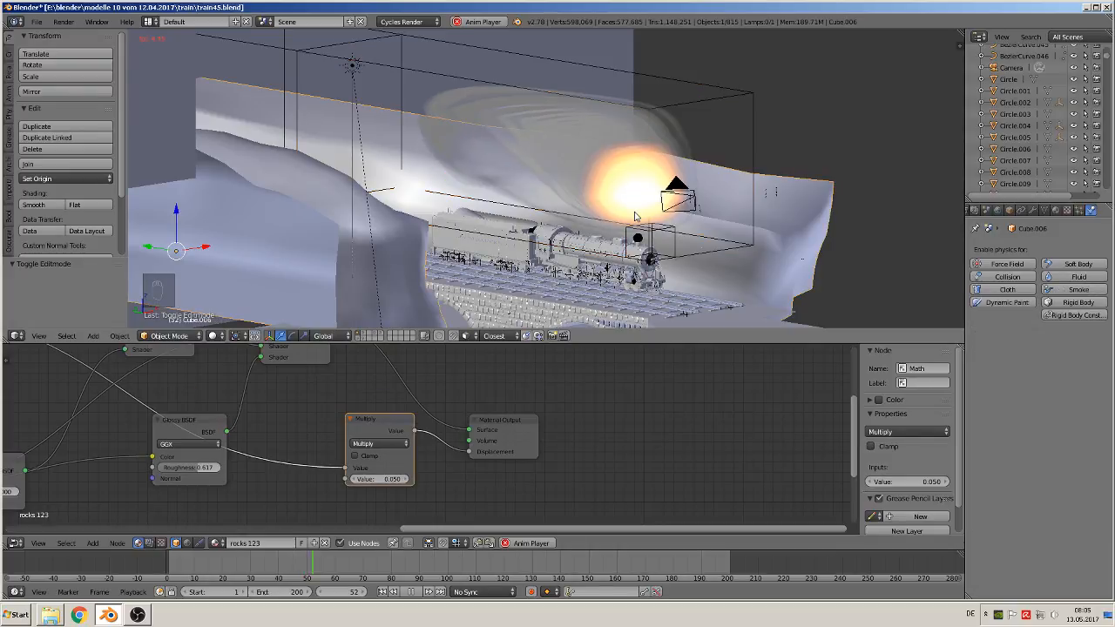
right_click(642, 203)
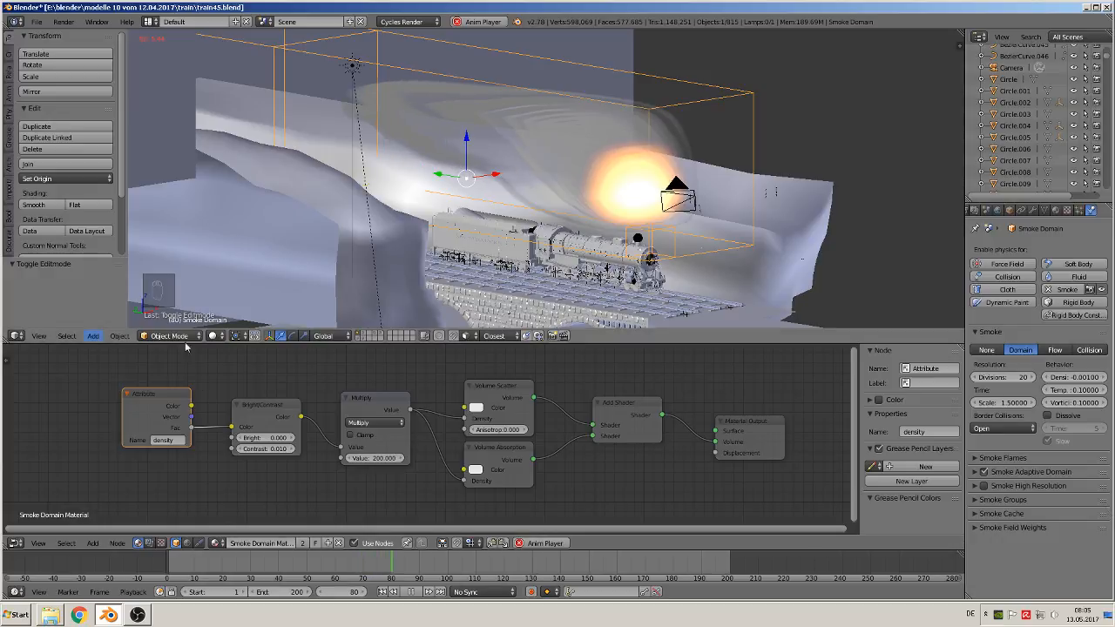
click(415, 593)
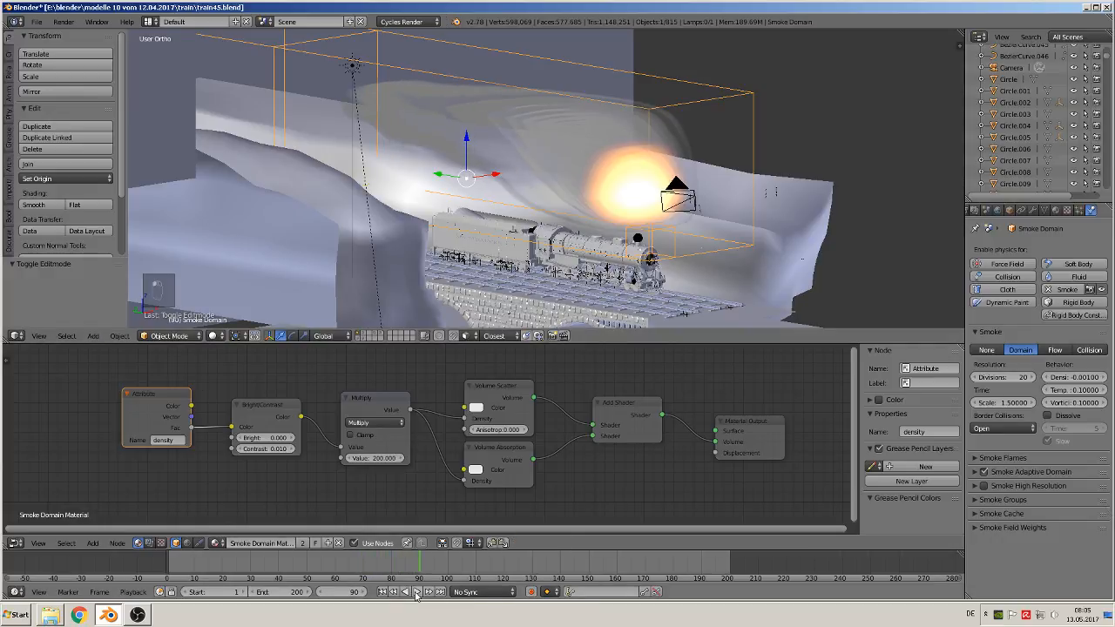
click(212, 336)
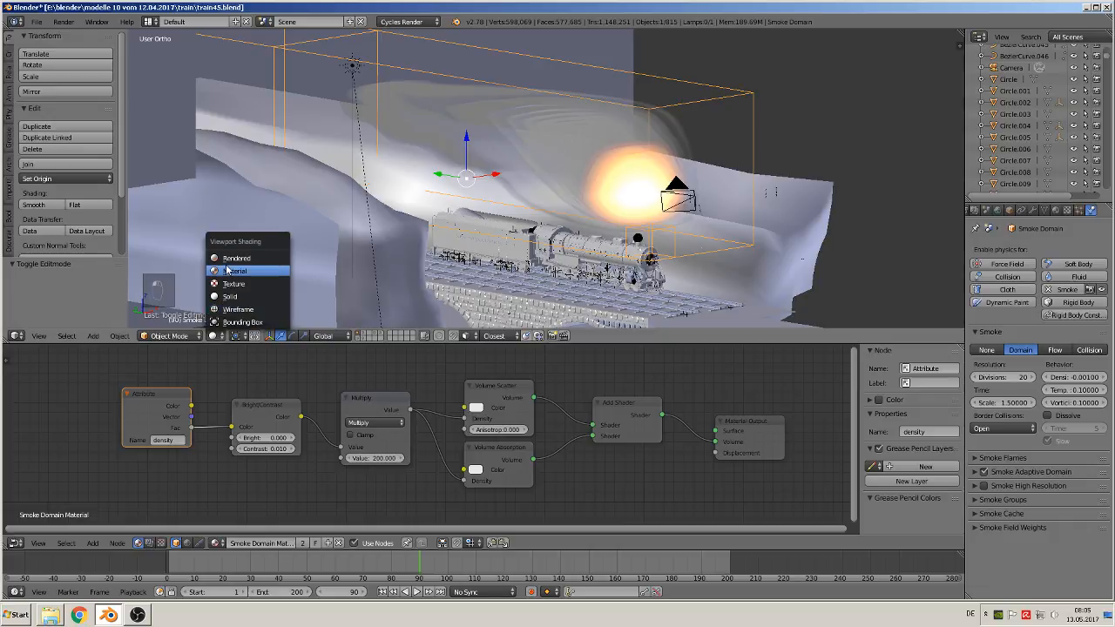
click(237, 309)
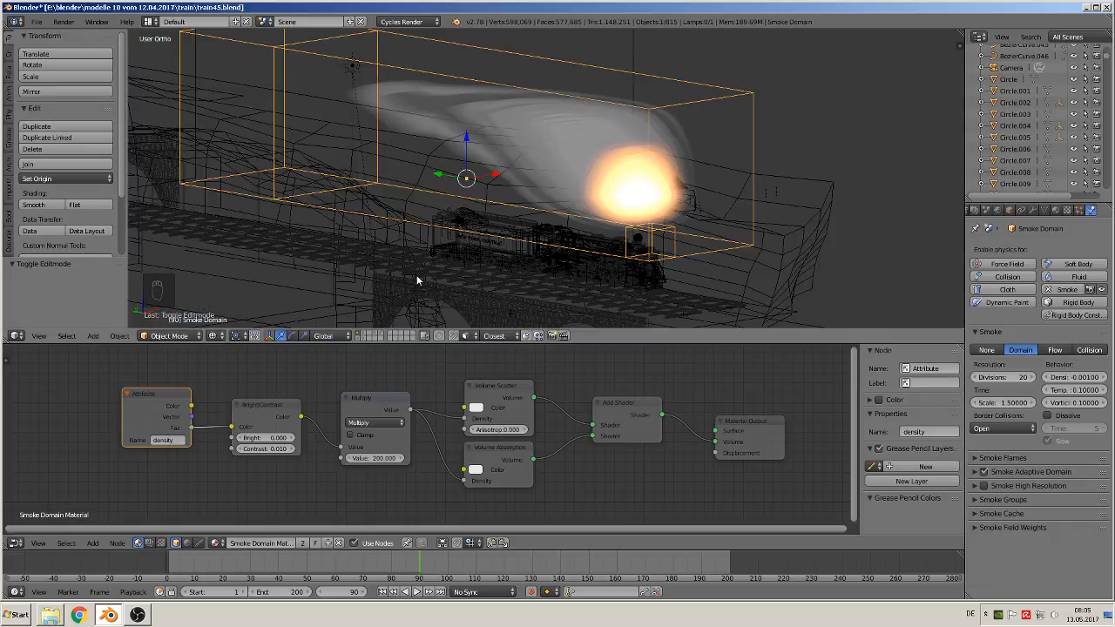
Step: Try to select the smoke emitter sphere through the fire and smoke above the locomotive
right_click(640, 196)
right_click(640, 193)
right_click(632, 202)
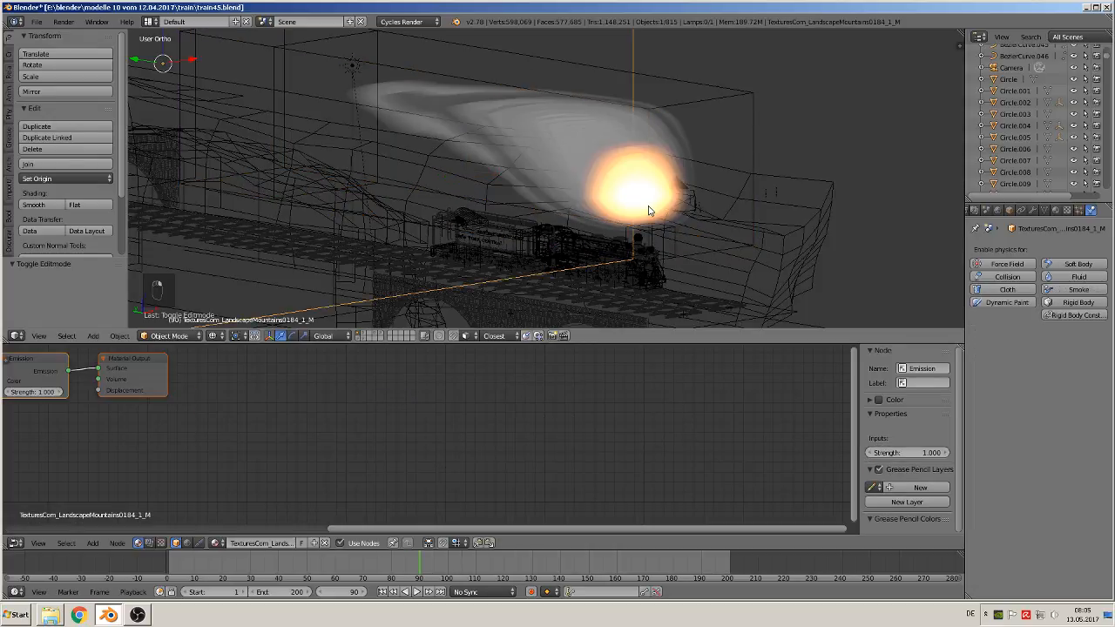
right_click(648, 211)
right_click(640, 199)
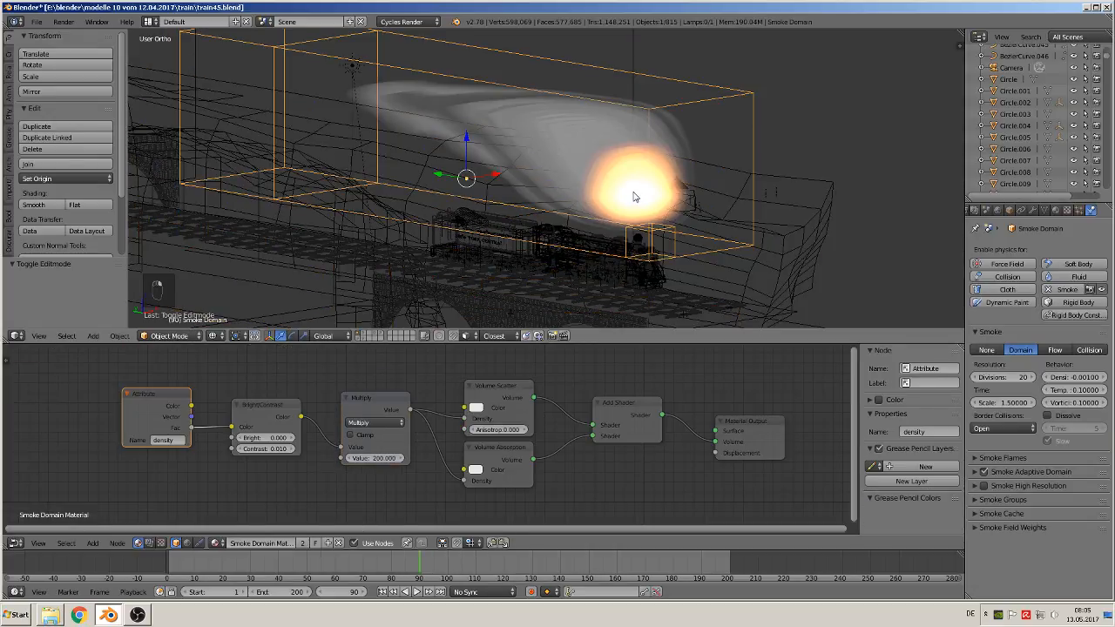
key(Tab)
key(Tab)
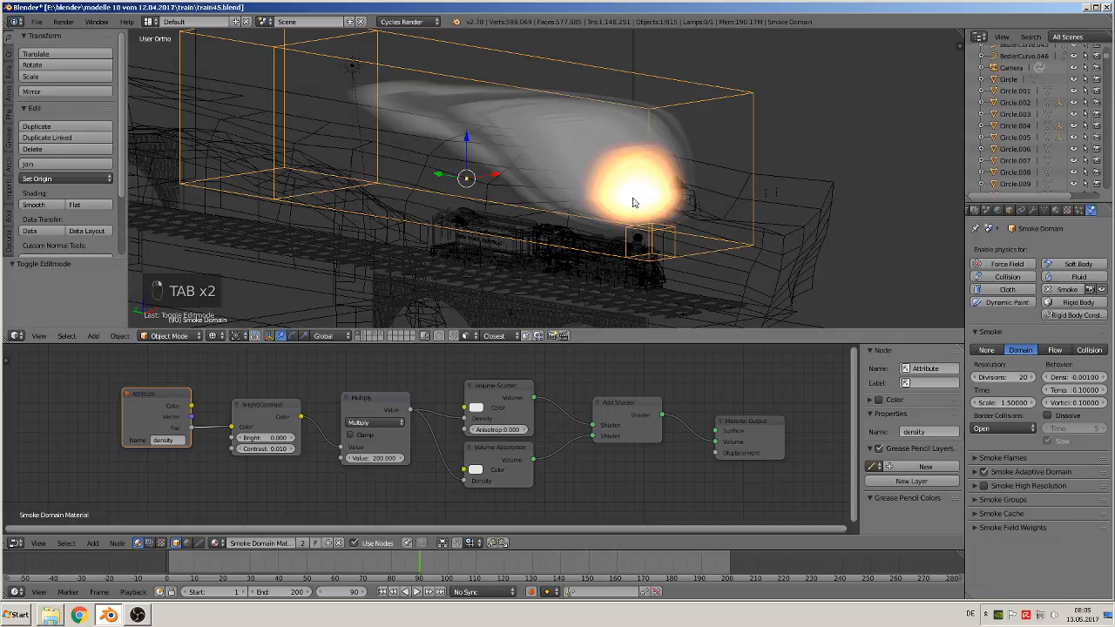
right_click(633, 202)
scroll(635, 197, up, 5)
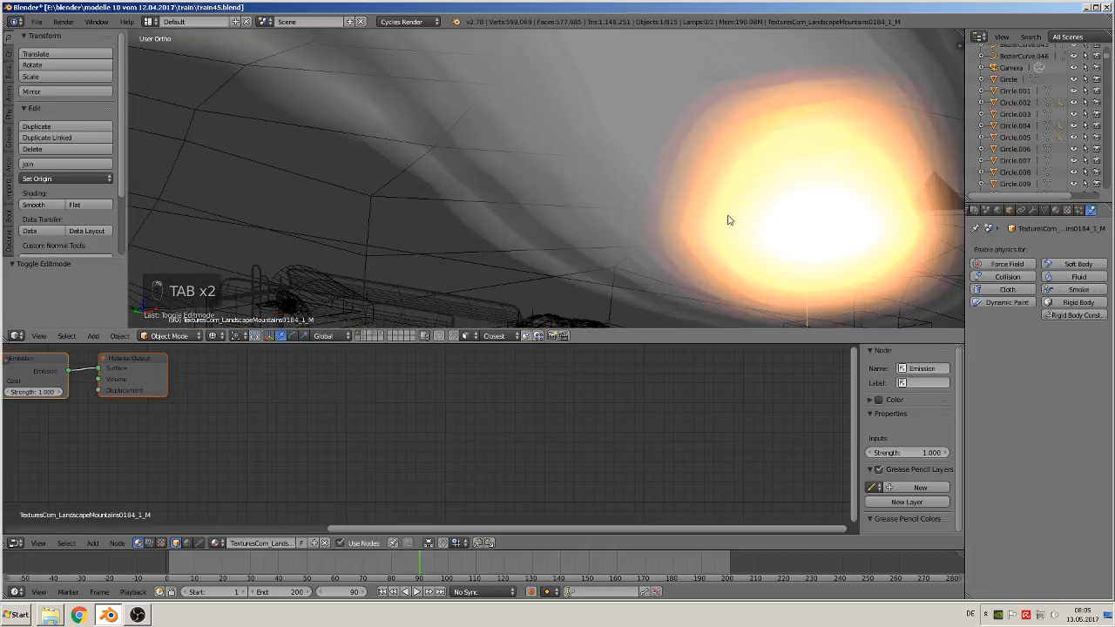
right_click(813, 210)
right_click(828, 229)
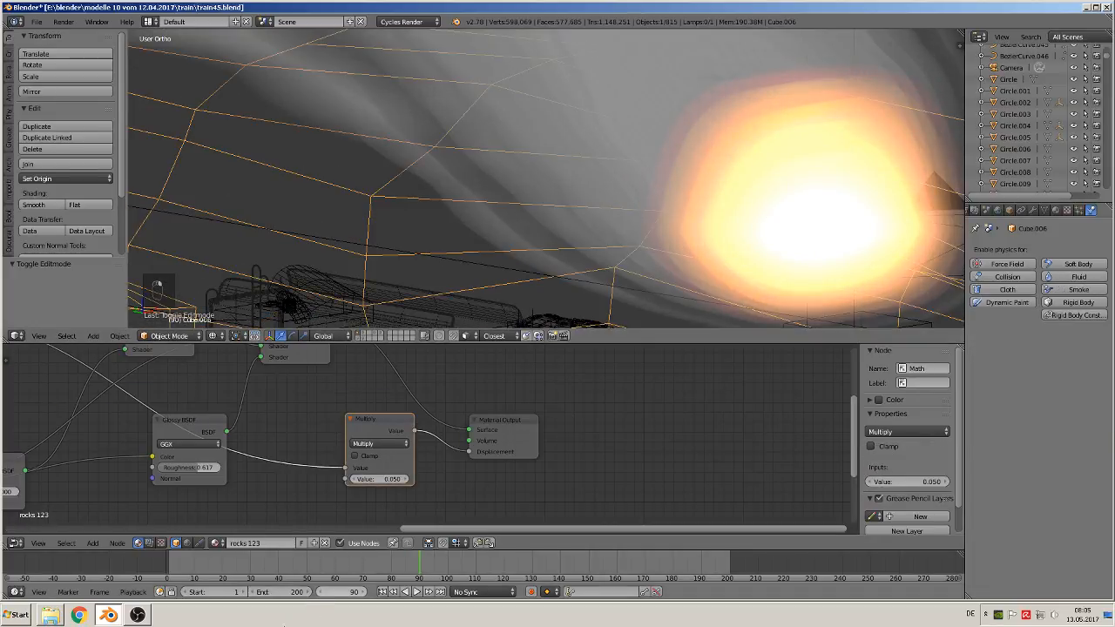
Step: Return the animation to frame 1 and select the smoke emitter sphere at the locomotive's chimney
drag(177, 570, 170, 570)
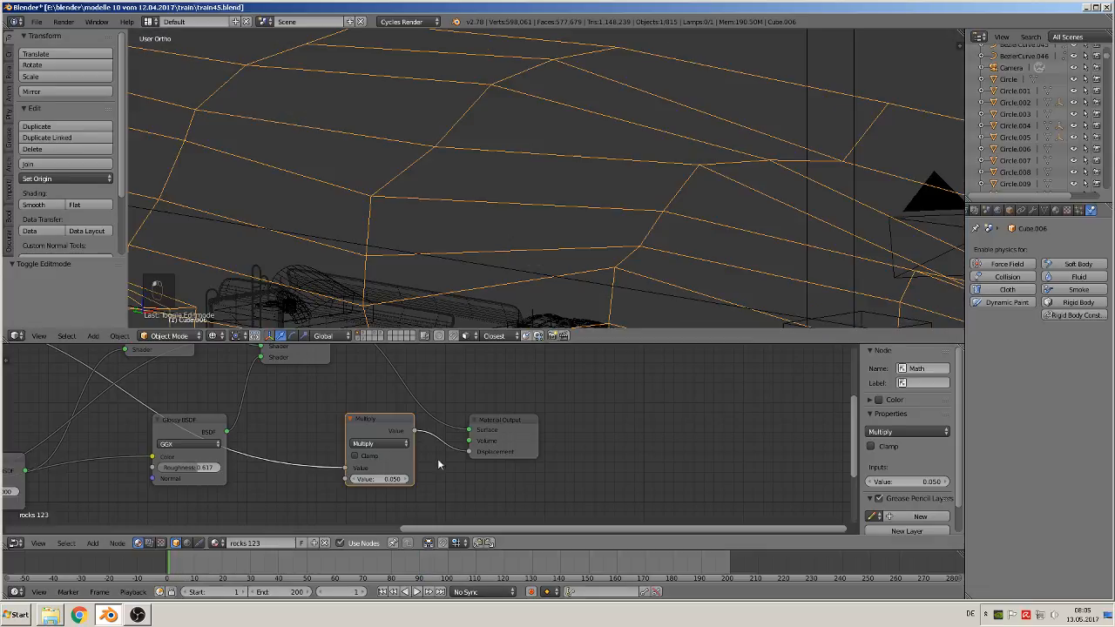
scroll(628, 218, down, 5)
scroll(636, 233, up, 2)
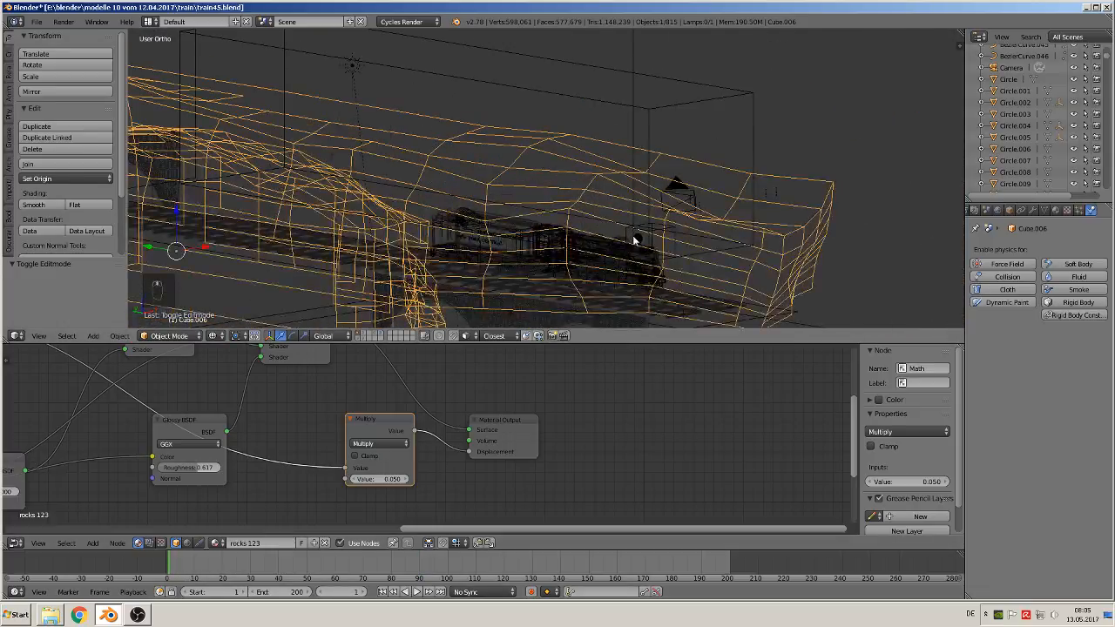
mouse_move(632, 236)
middle_down()
mouse_move(622, 253)
mouse_move(612, 233)
mouse_move(621, 230)
middle_up()
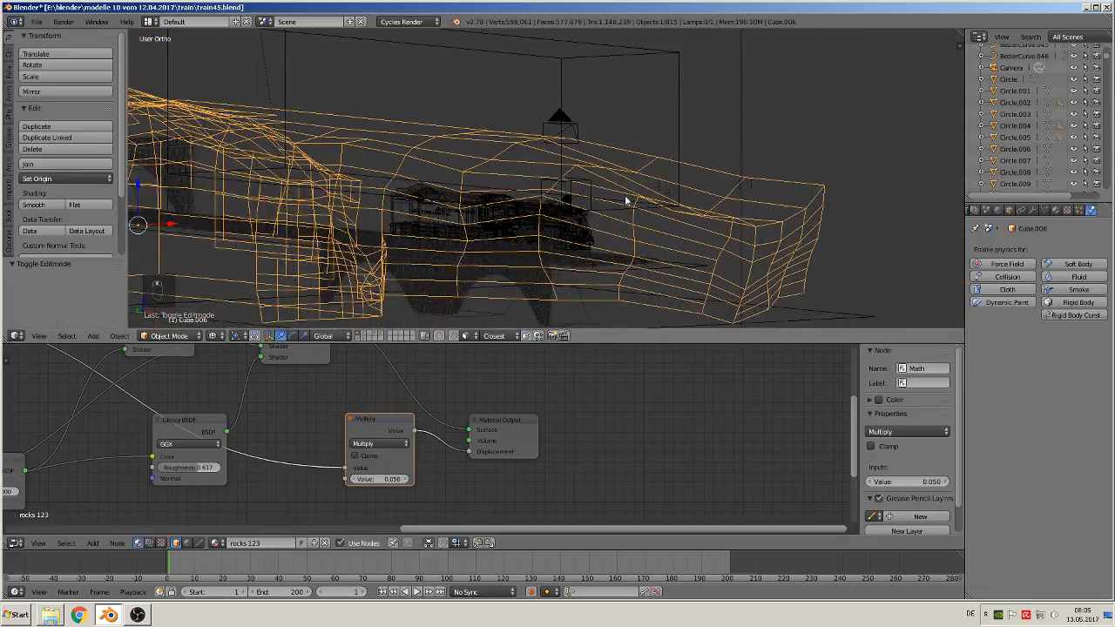
key(Tab)
key(Tab)
key(Tab)
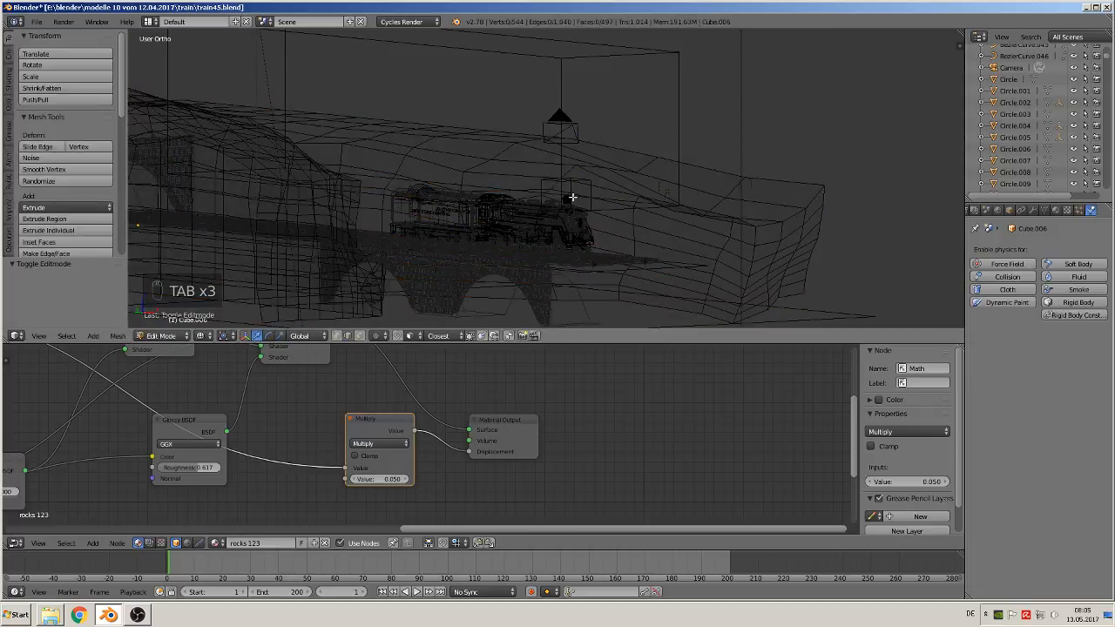
key(Tab)
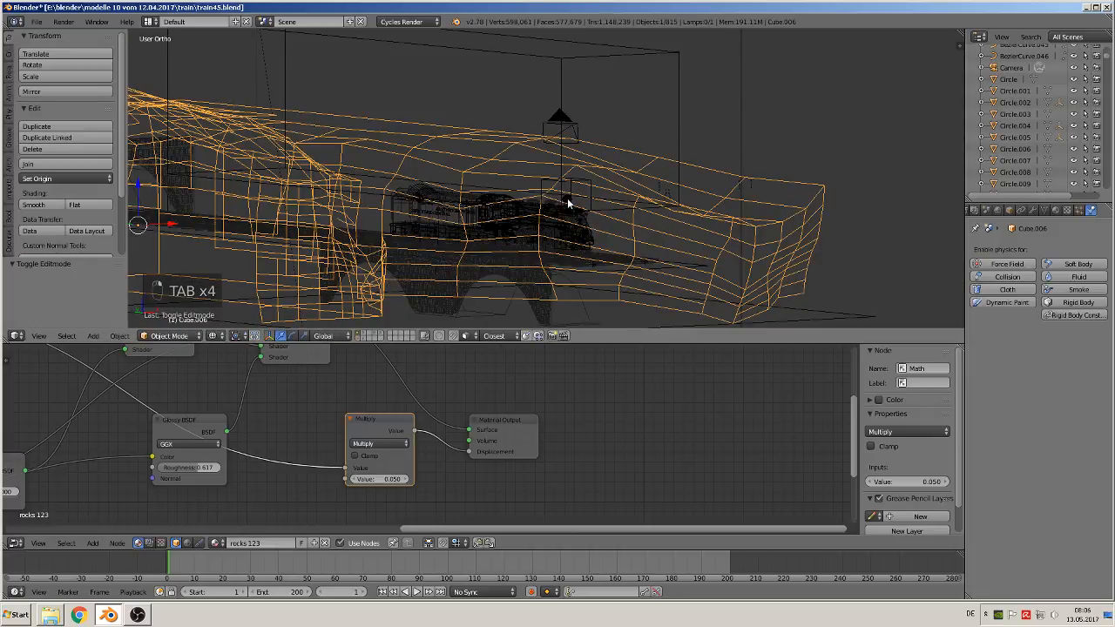
right_click(566, 200)
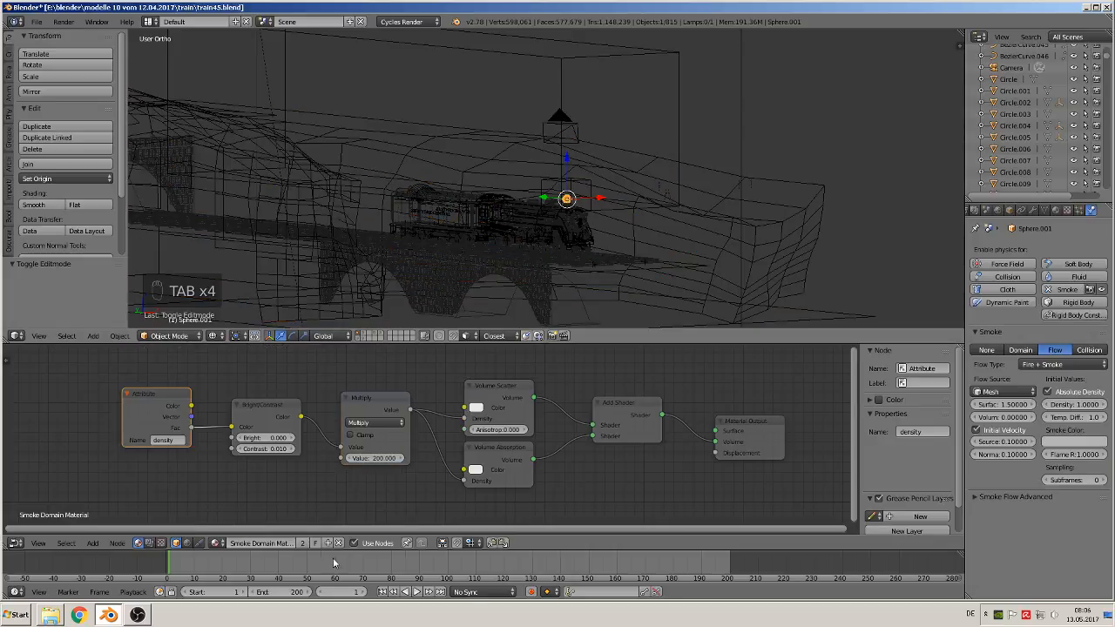
scroll(568, 205, up, 6)
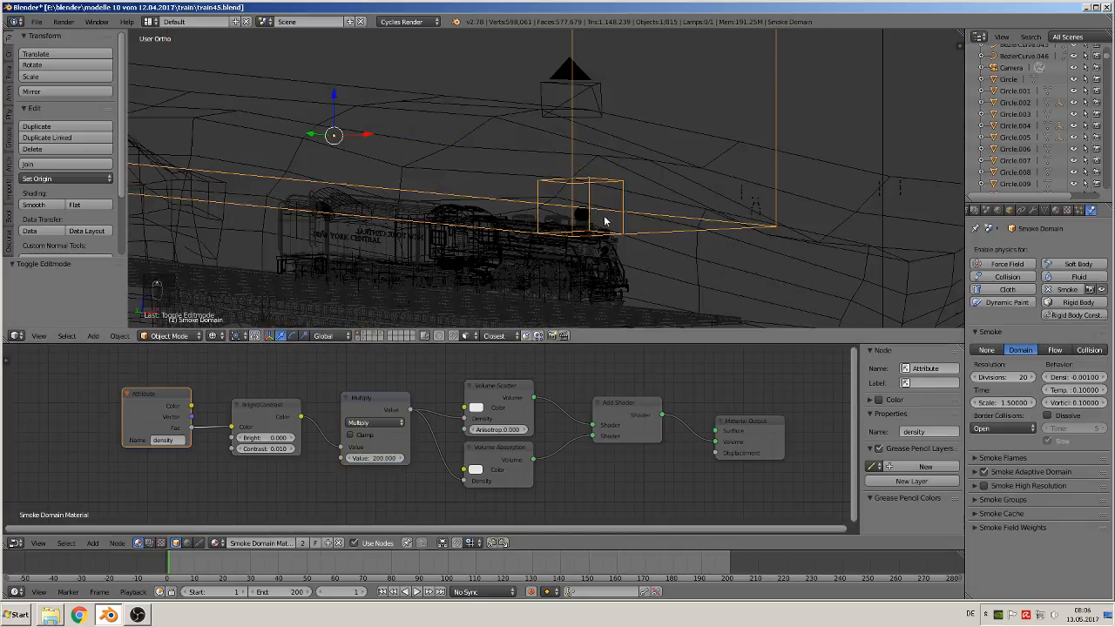
right_click(609, 244)
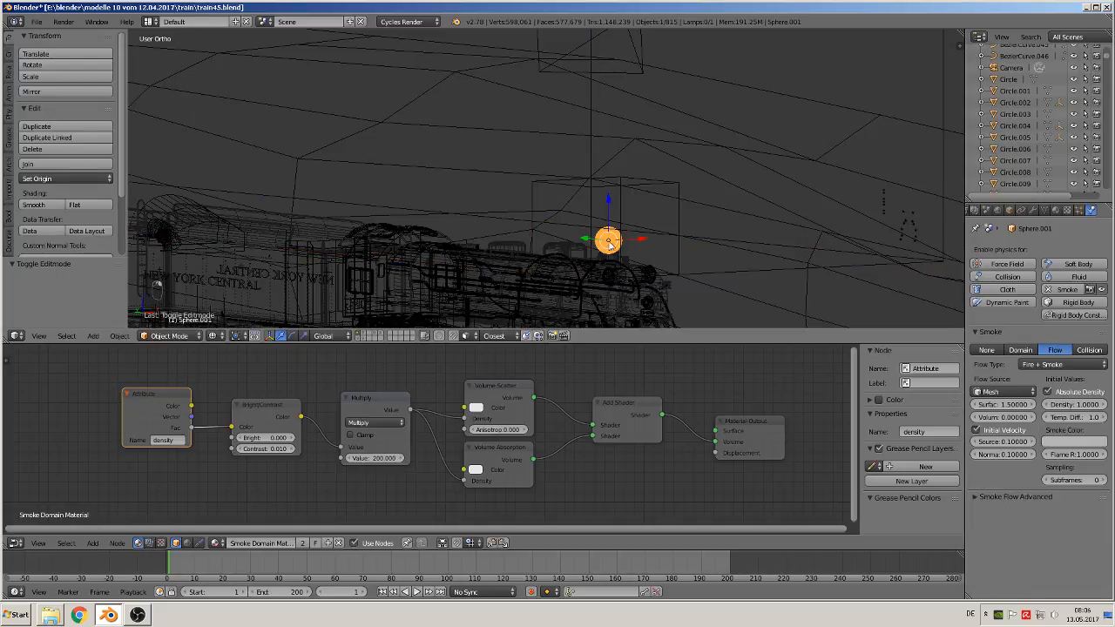
Step: Switch the 3D view to solid shading and play the animation
click(212, 337)
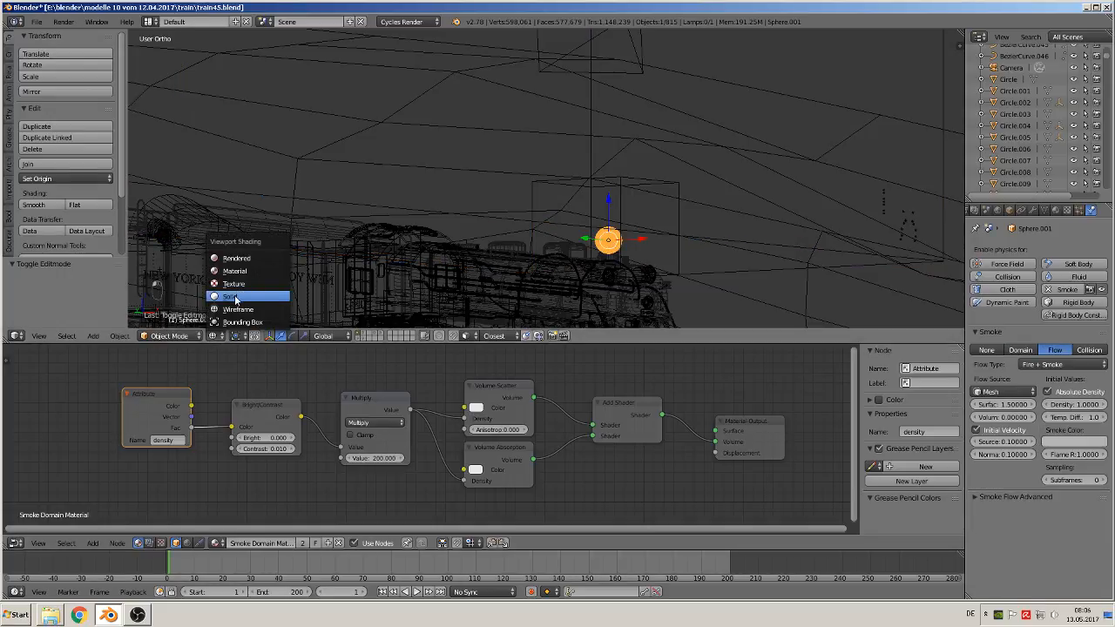
click(236, 297)
scroll(487, 228, down, 6)
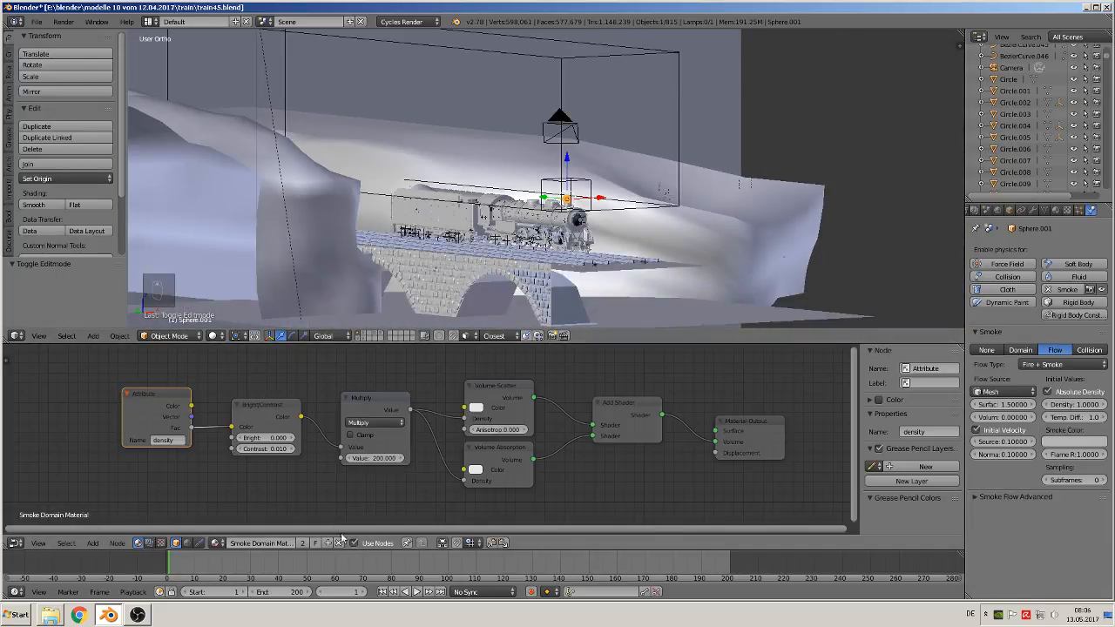
click(418, 592)
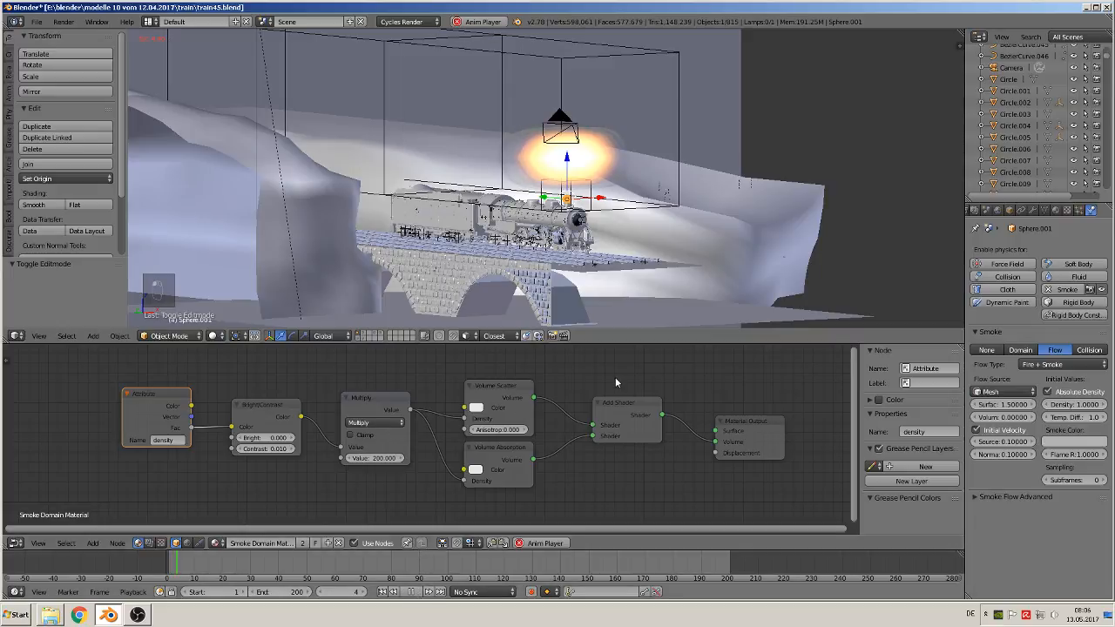
Step: Try surface emission values of 0.1, 6 and 4 on the smoke flow sphere, and set the value to 1
click(1014, 404)
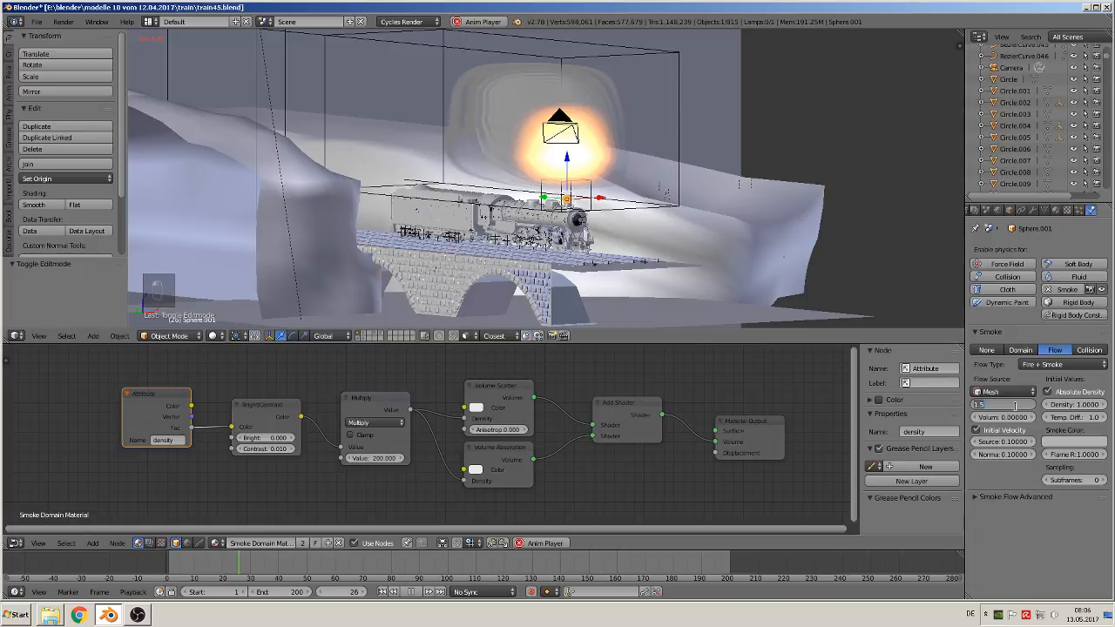
text(0.1)
key(Return)
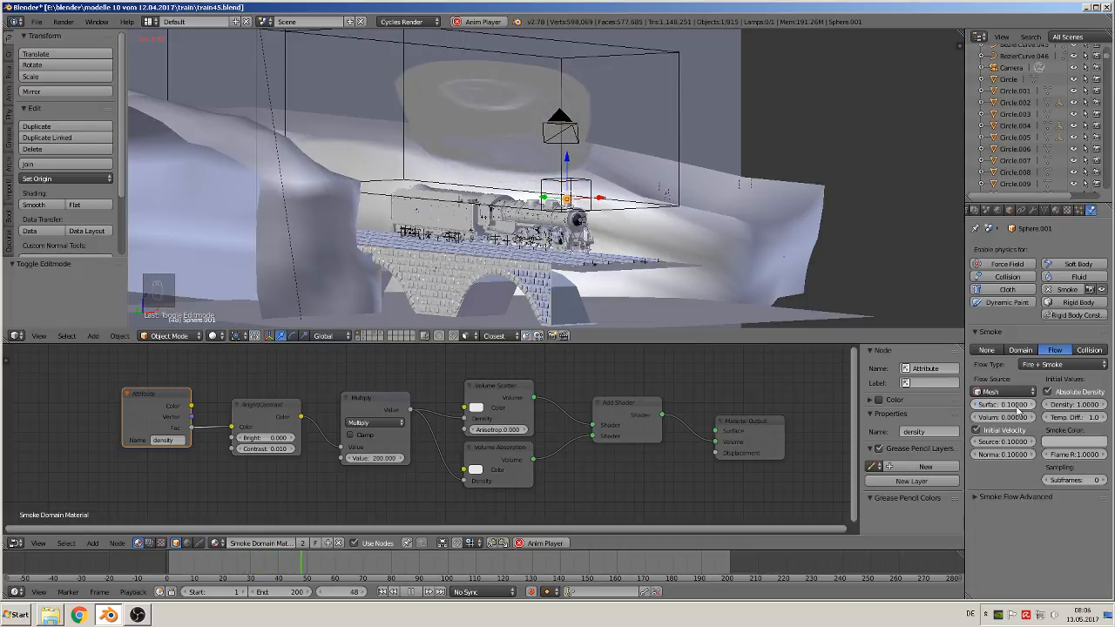
click(1010, 404)
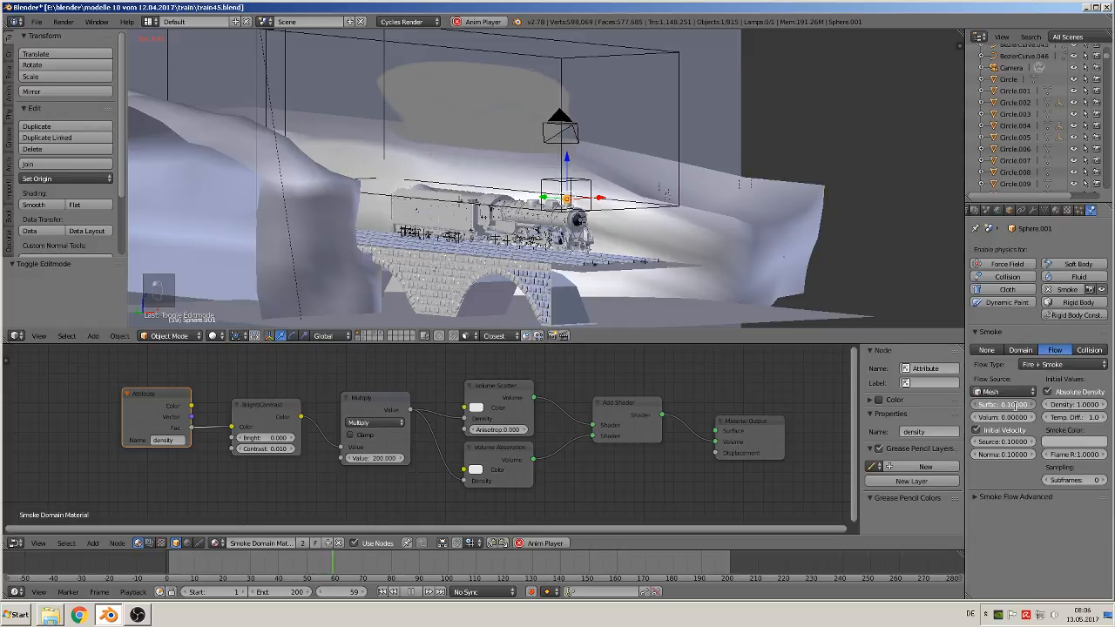
text(6)
key(Return)
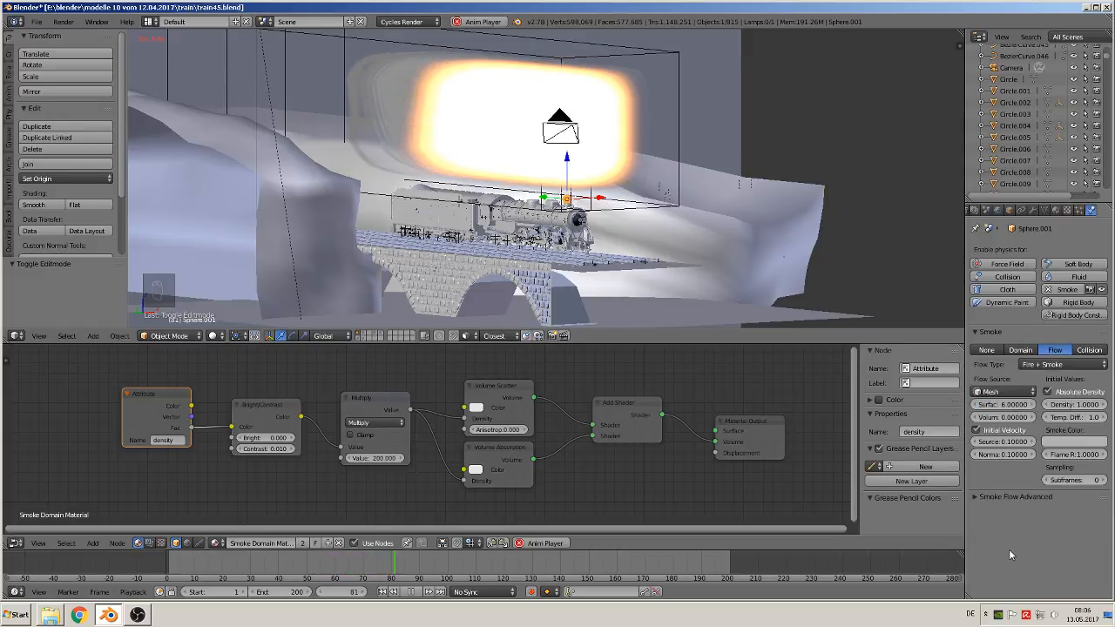
click(1000, 404)
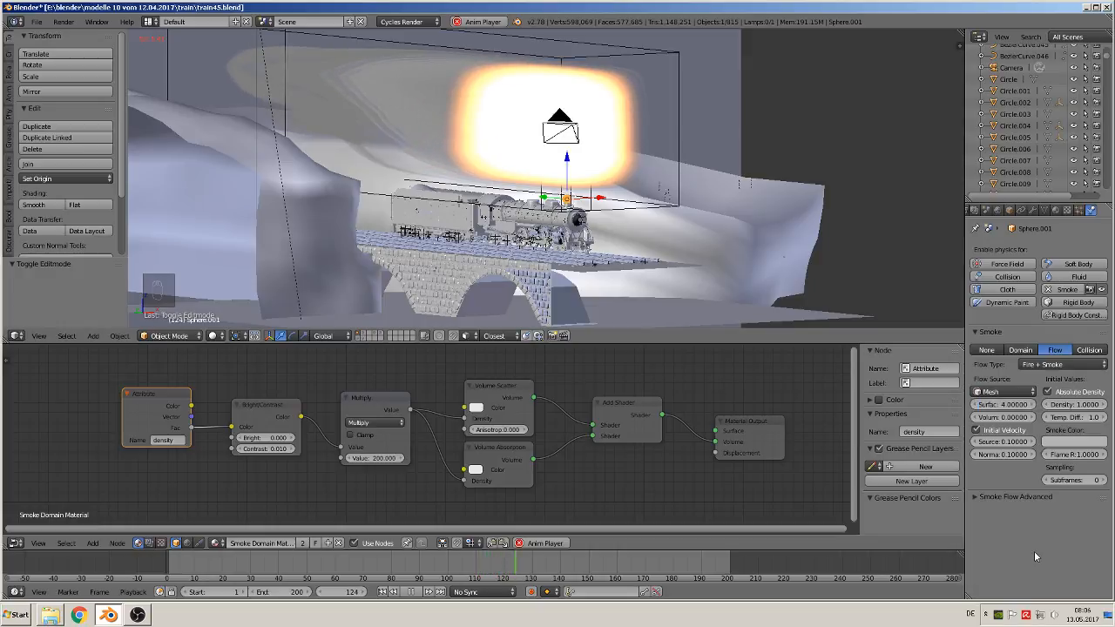
text(4)
key(Return)
click(1002, 404)
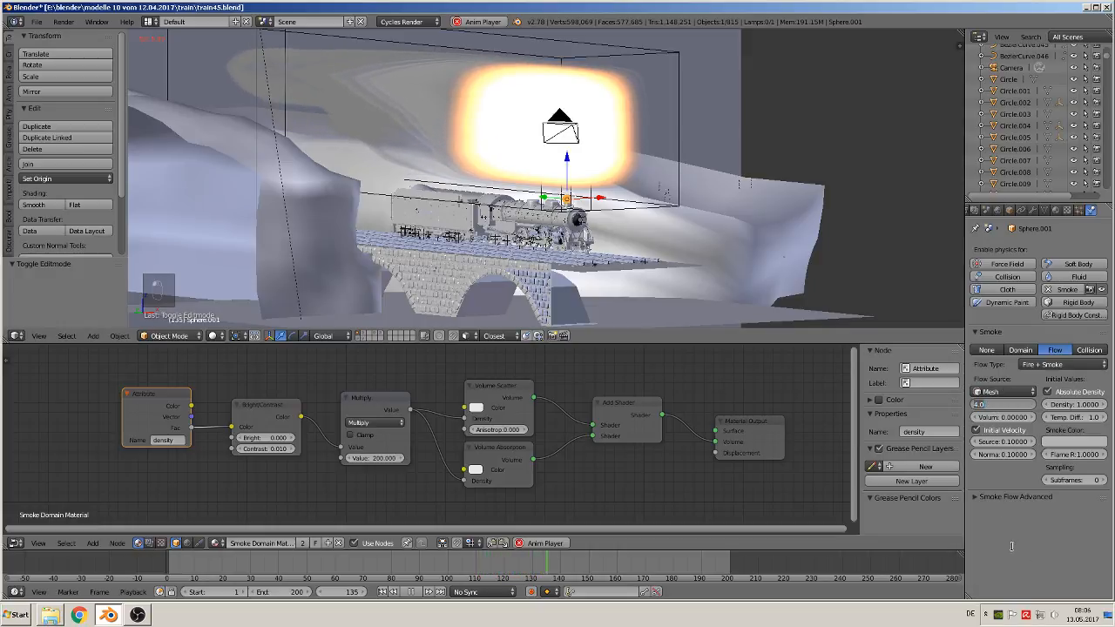
text(1)
key(Return)
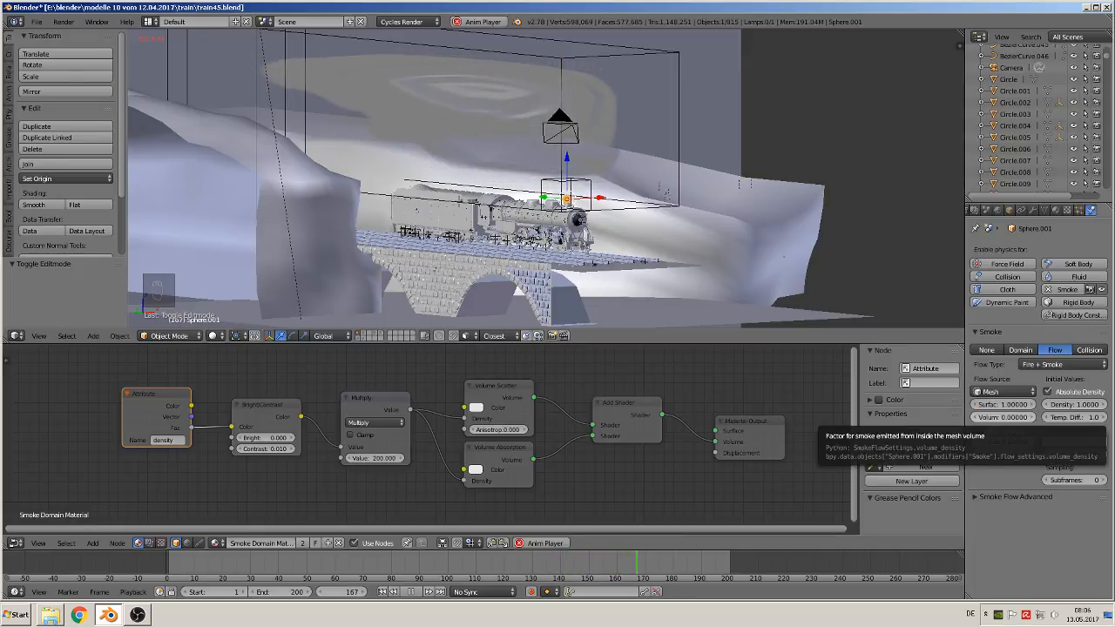
Step: Try volume emission values of 1 and 0.1 on the smoke flow sphere, and set the value back to 0
click(1000, 418)
text(1)
key(Return)
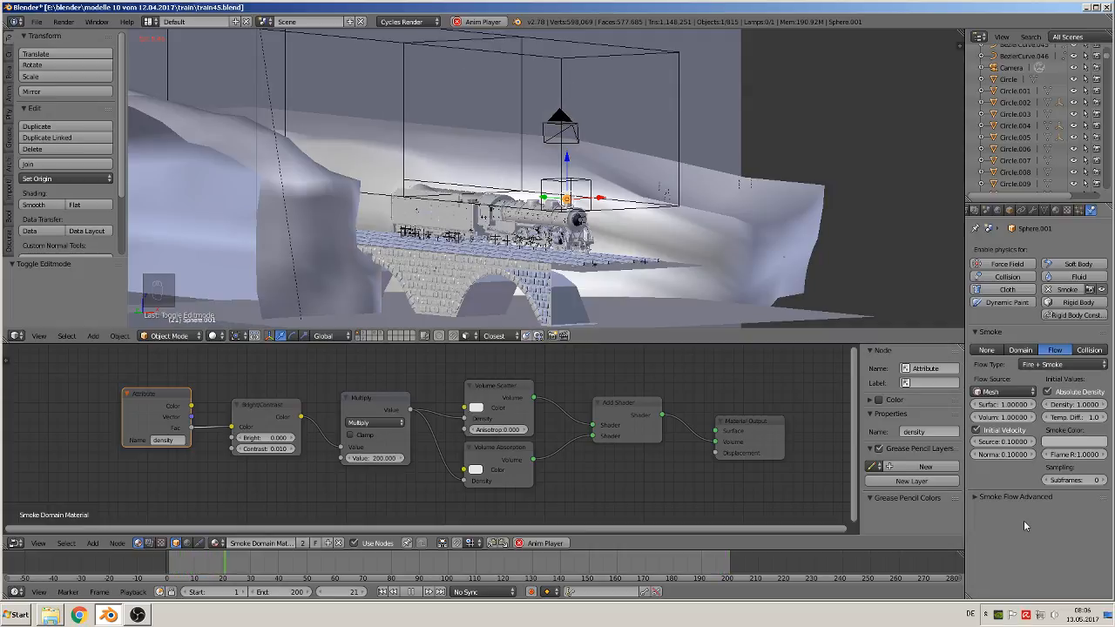
click(1002, 417)
text(0.1)
key(Return)
click(382, 592)
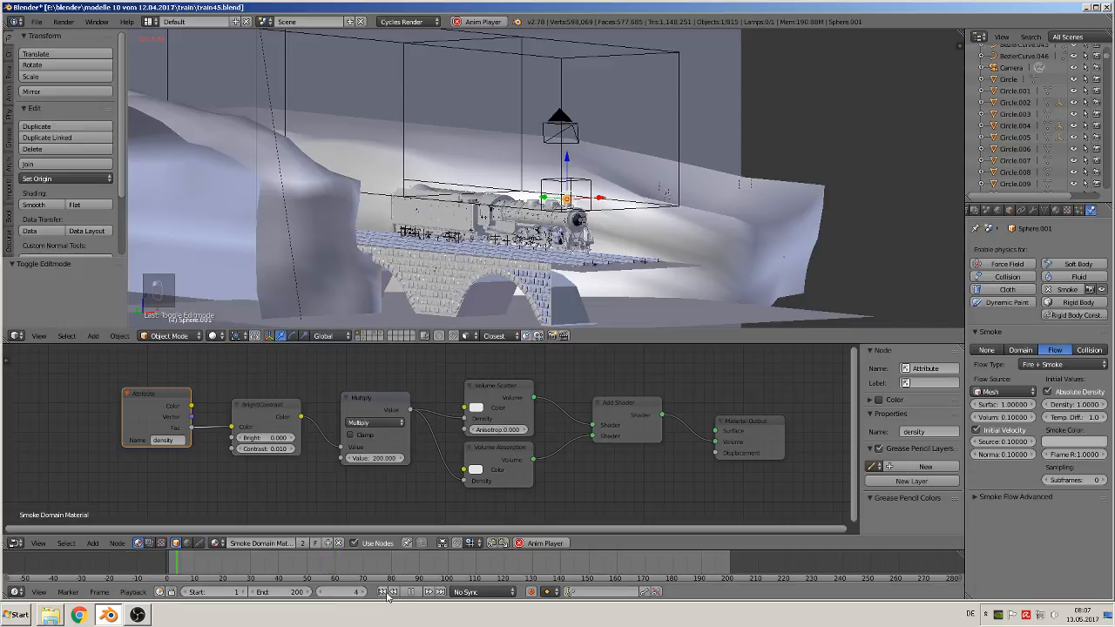
click(999, 417)
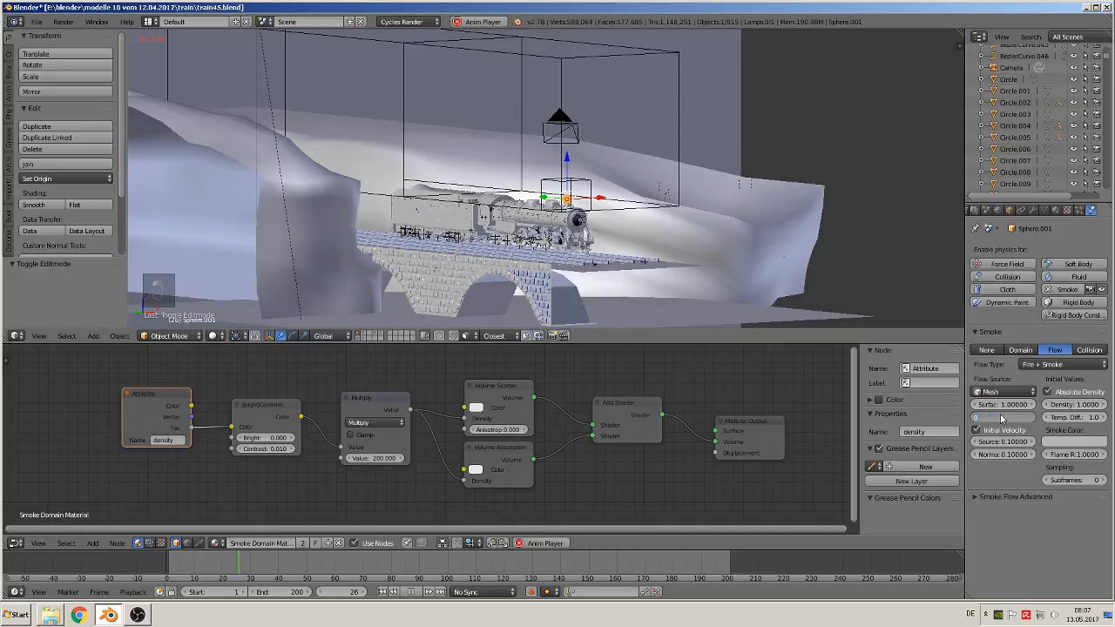
text(1)
key(Return)
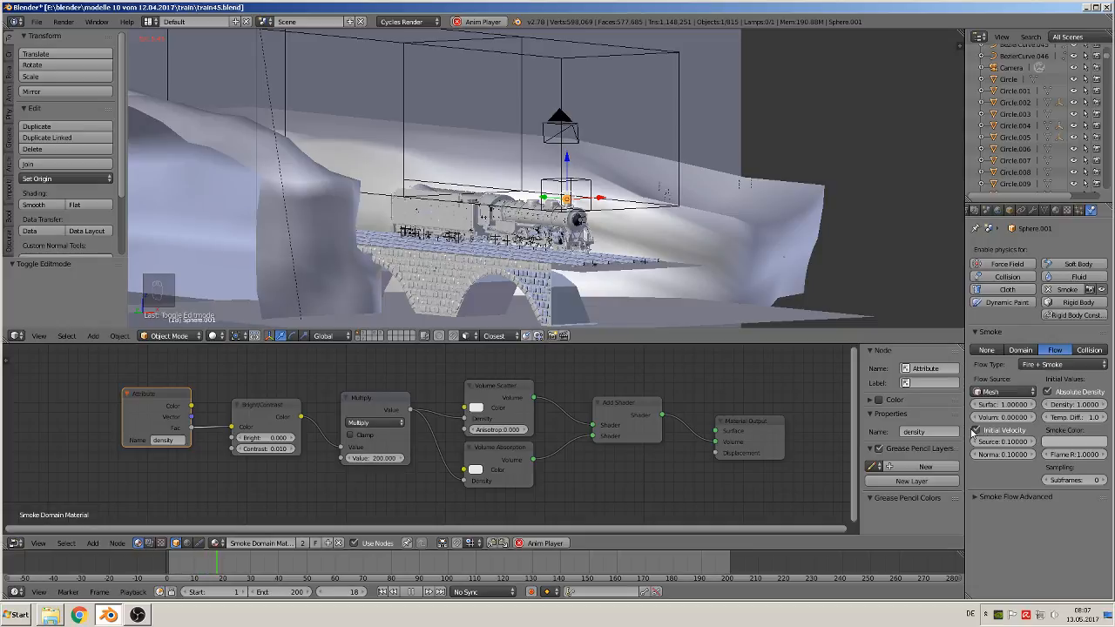
Step: Disable the emitter's initial velocity and change its flow type to Smoke
click(976, 430)
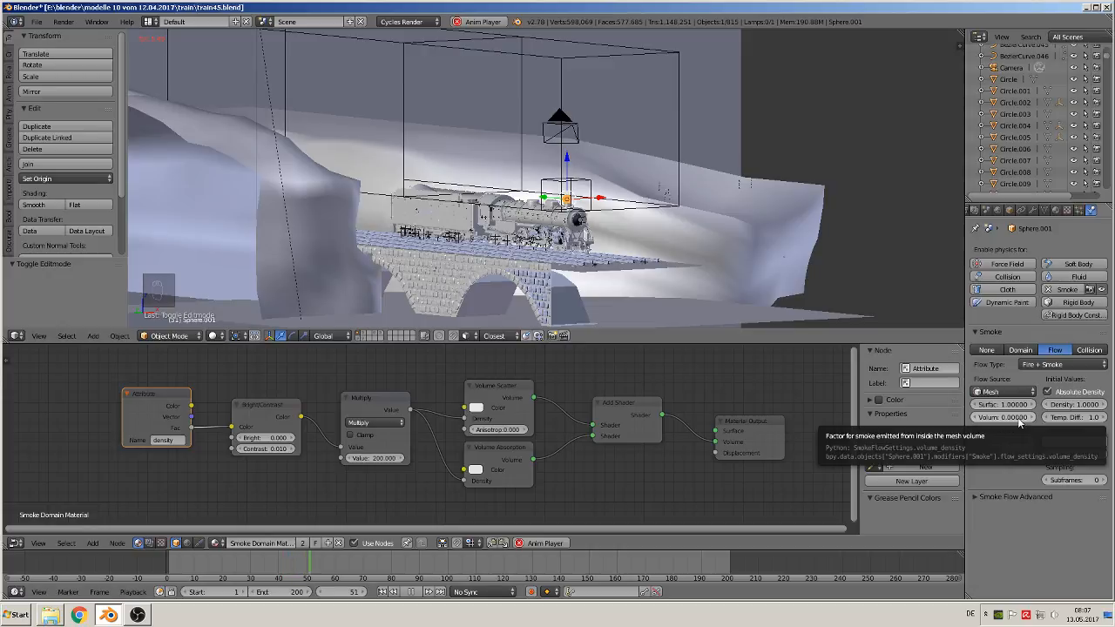
click(1051, 365)
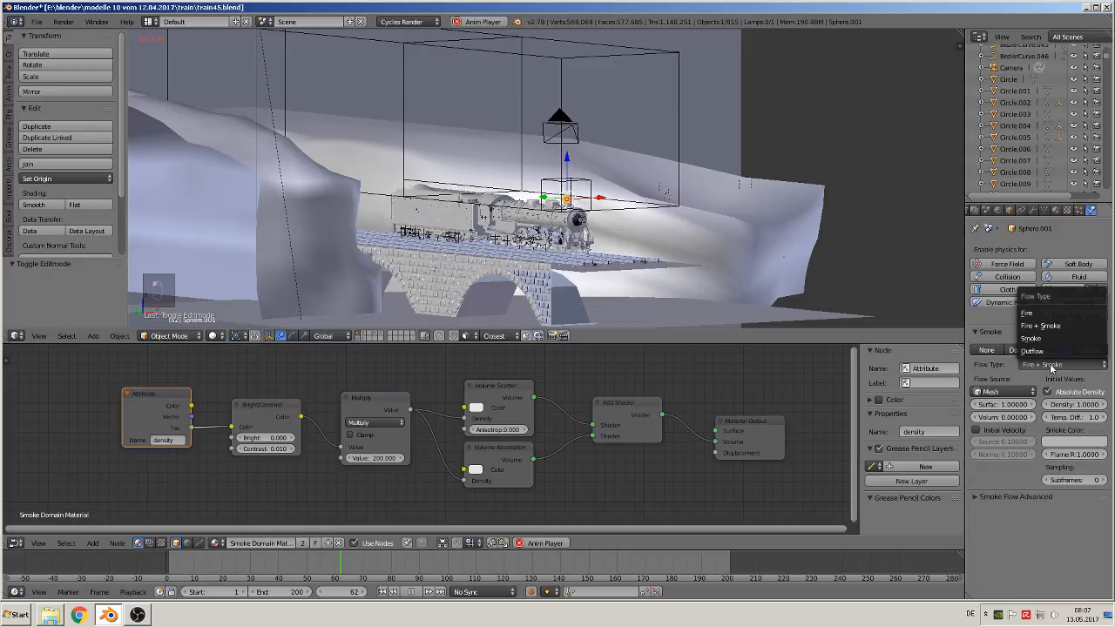
click(1045, 338)
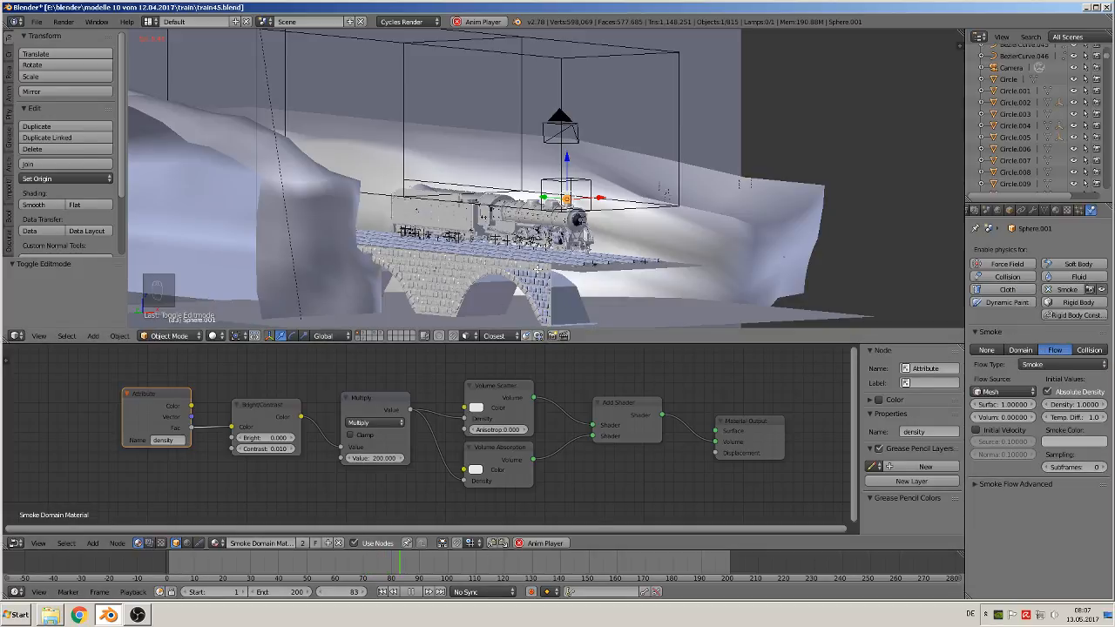
Step: Deselect all objects, keep the 3D view in solid shading and restart the animation from the first frame
key(Tab)
key(Tab)
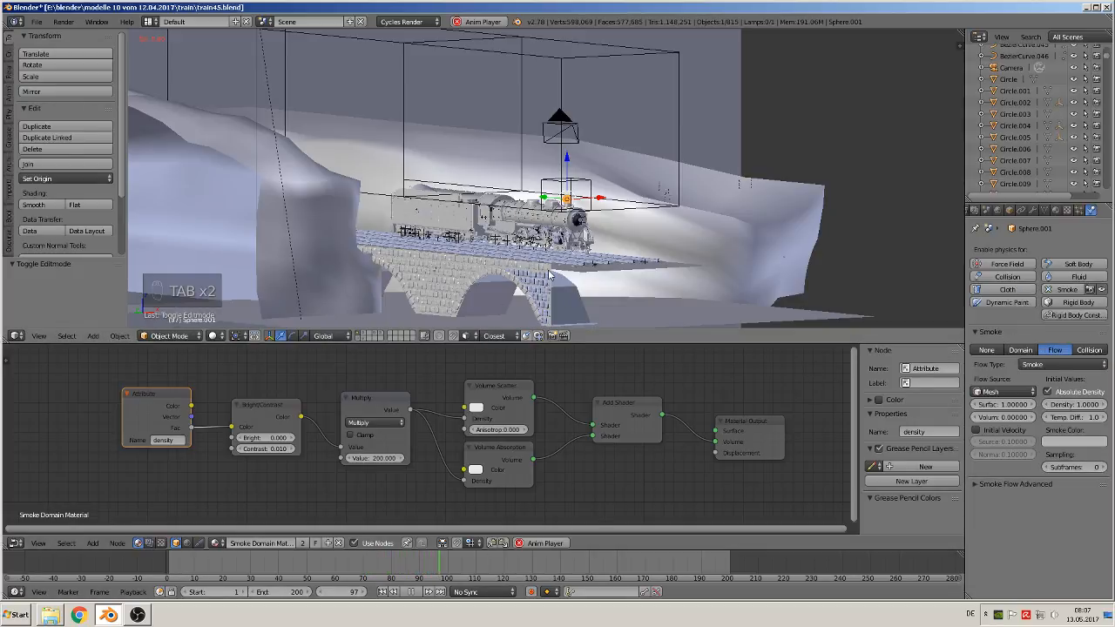
key(a)
key(a)
key(a)
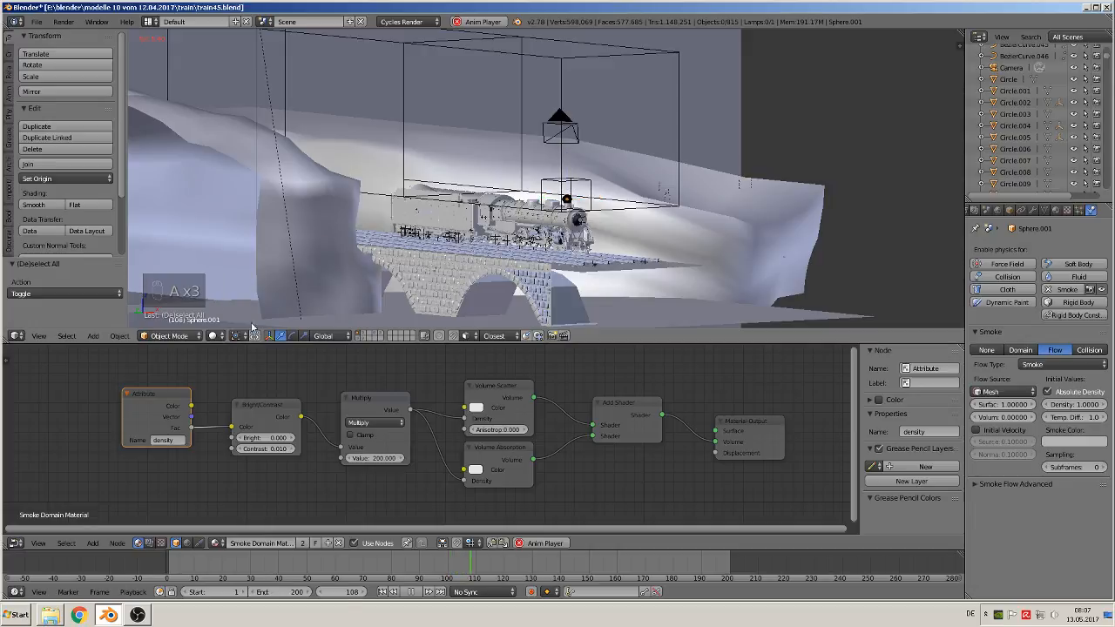
click(213, 336)
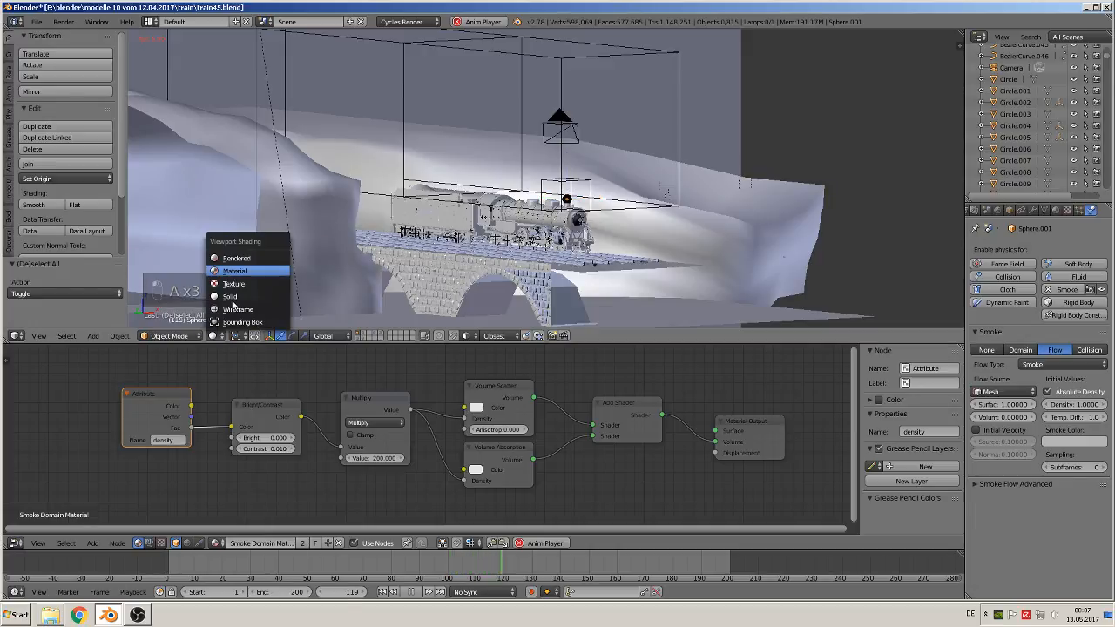
click(229, 296)
click(383, 591)
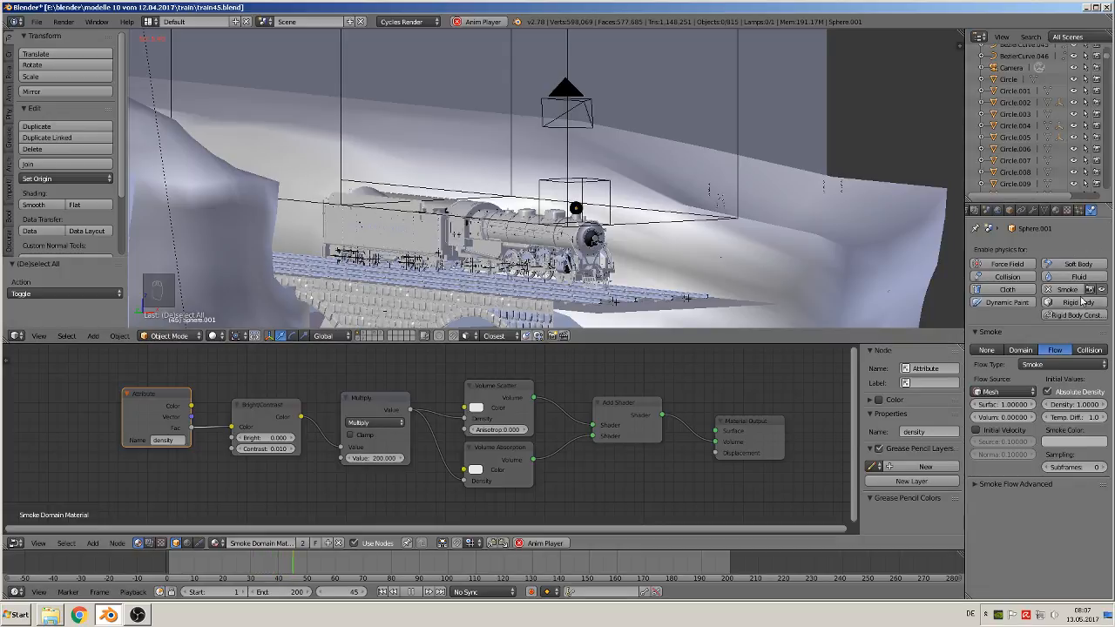
Step: Select the smoke domain and set its resolution divisions to 96
right_click(607, 220)
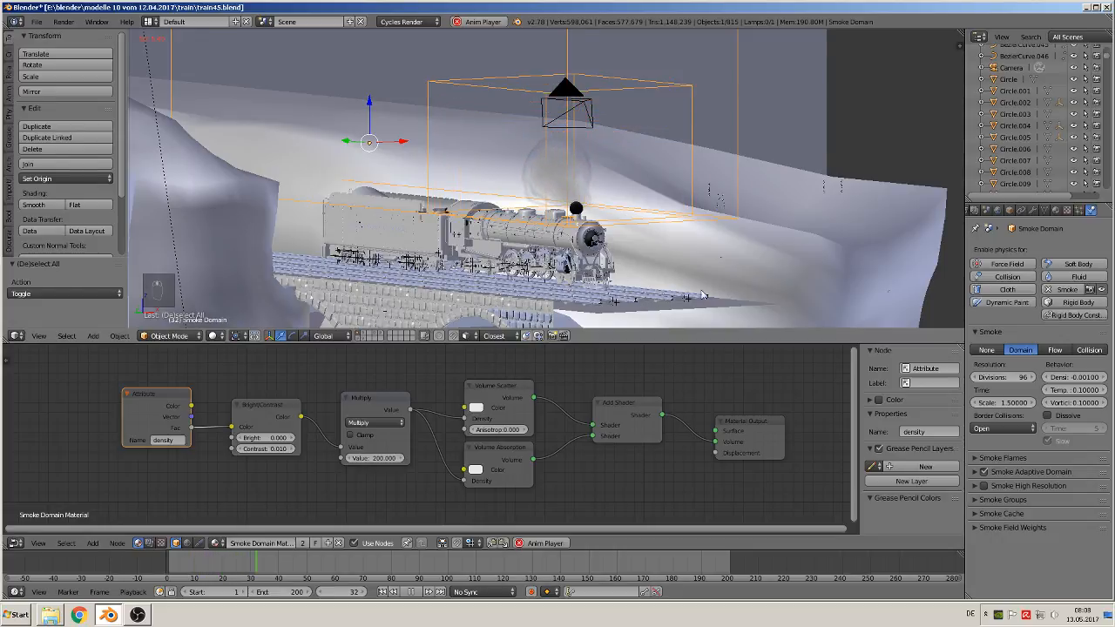
Step: Set the scene's Z gravity to -0.50 while the smoke simulation plays
middle_drag(702, 294, 750, 210)
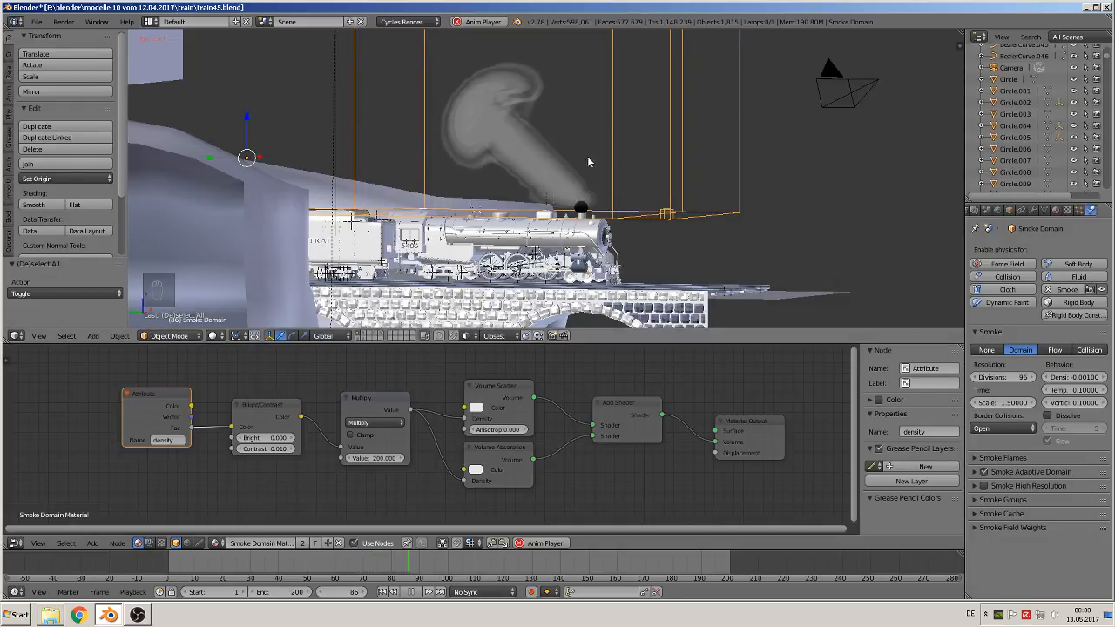
click(985, 211)
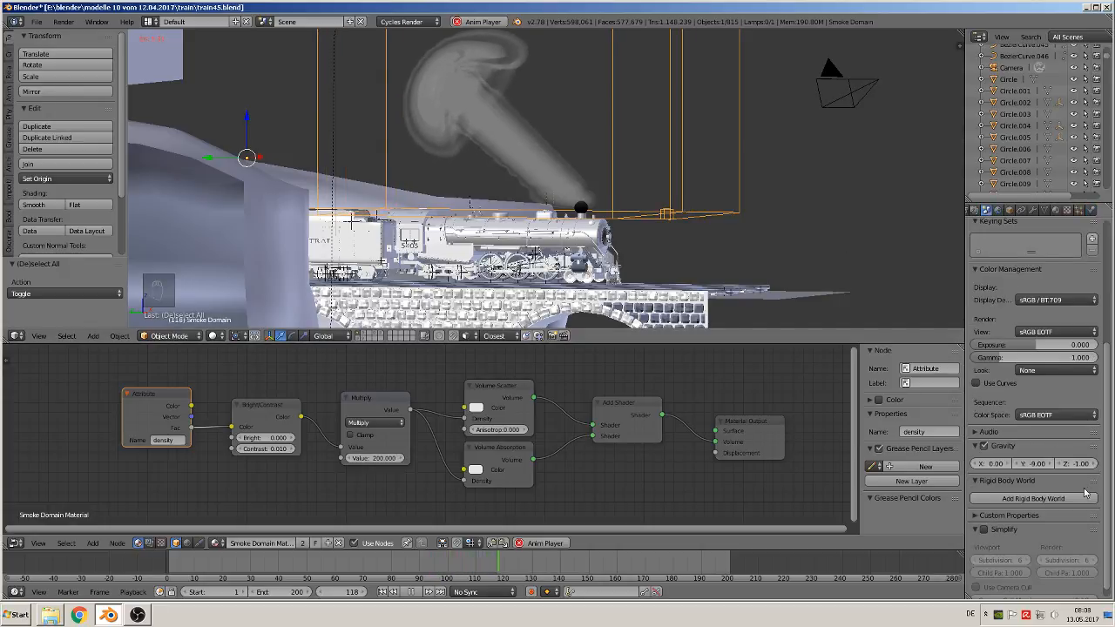
scroll(1084, 493, down, 1)
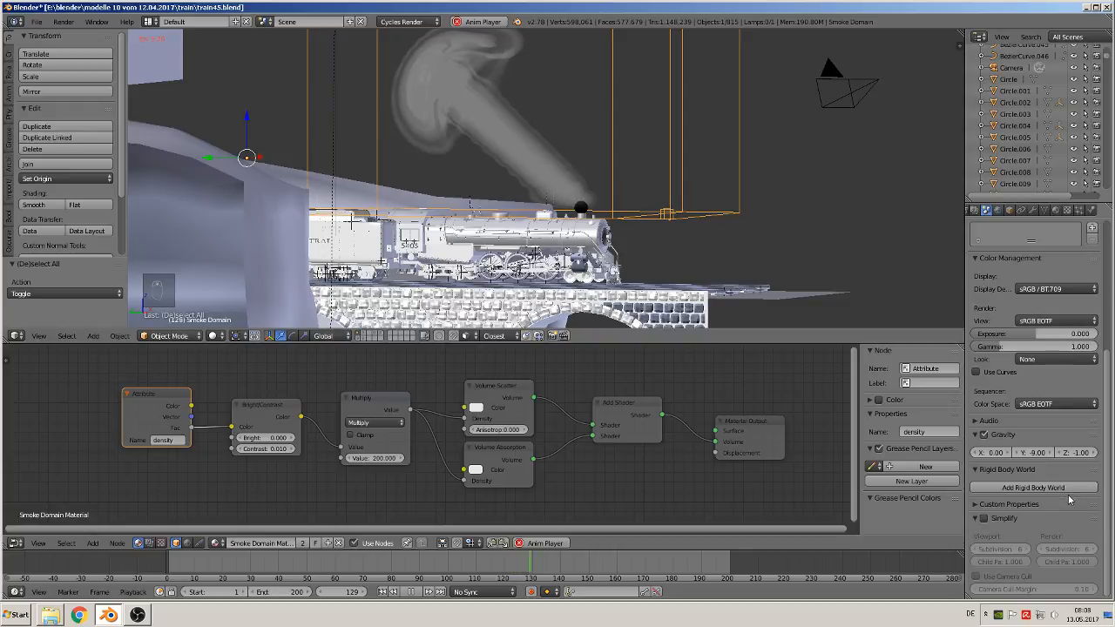
click(1071, 452)
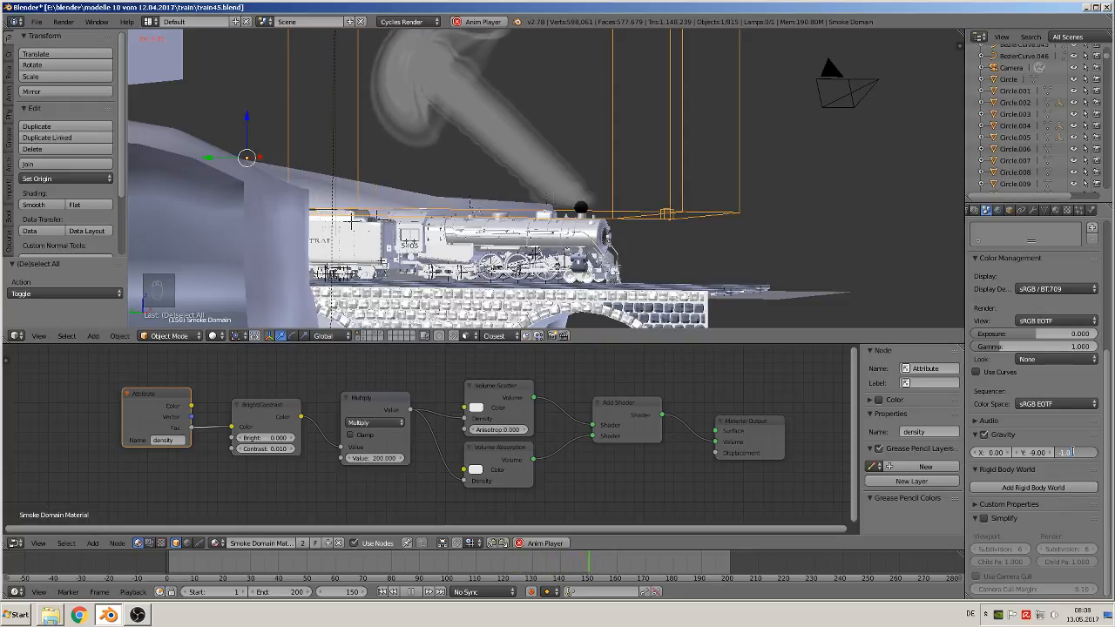
key(BackSpace)
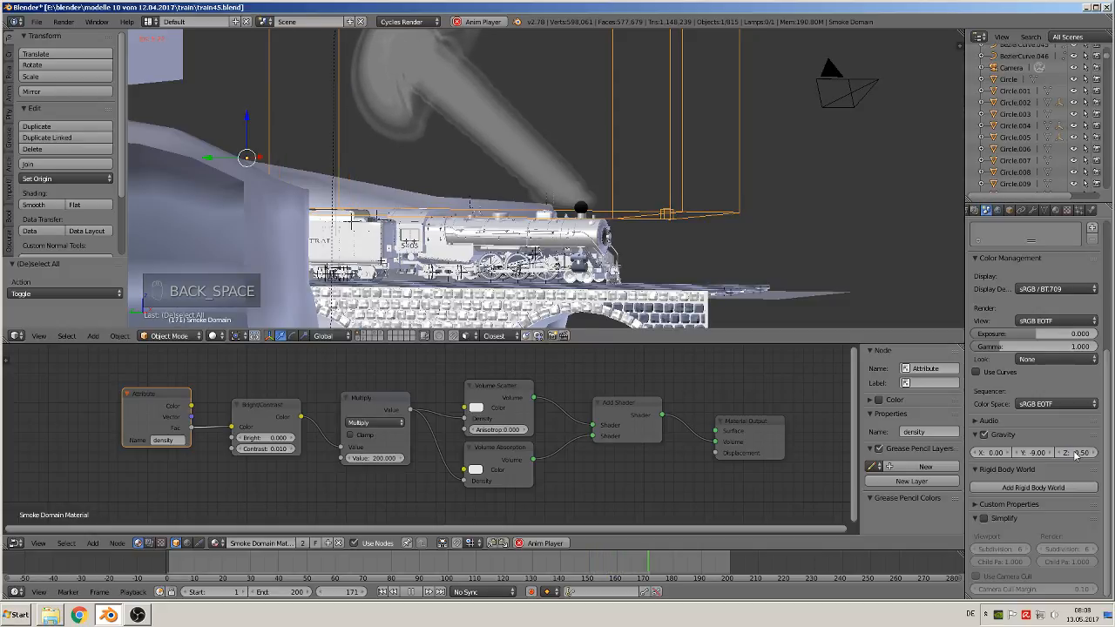
key(Escape)
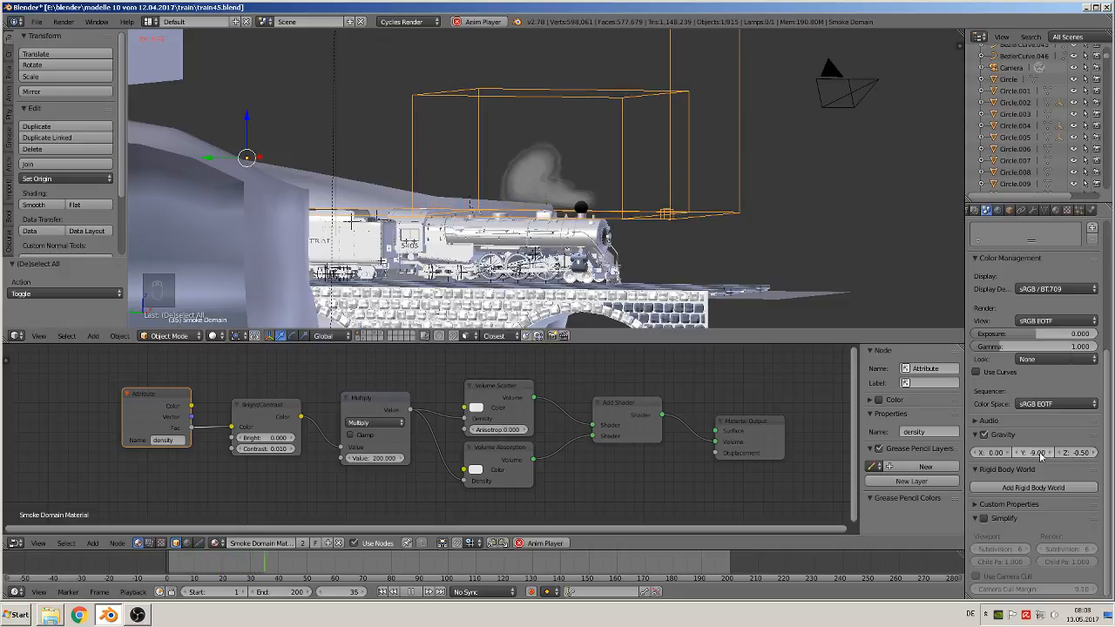
Step: Set the scene's Y gravity to -20
click(1037, 453)
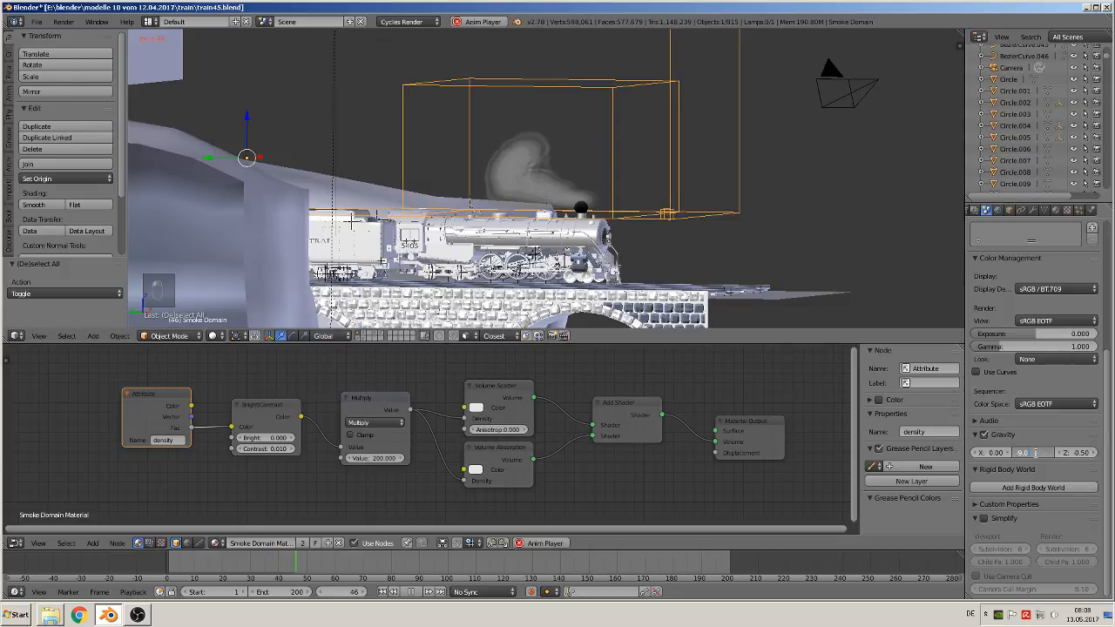
key(BackSpace)
key(BackSpace)
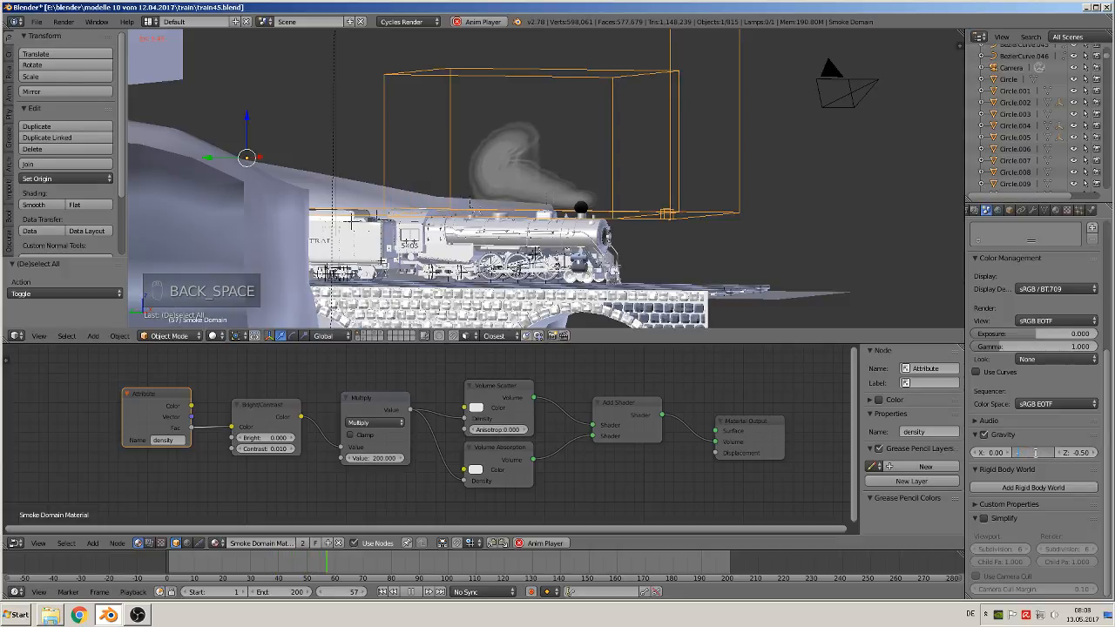
text(0)
key(Return)
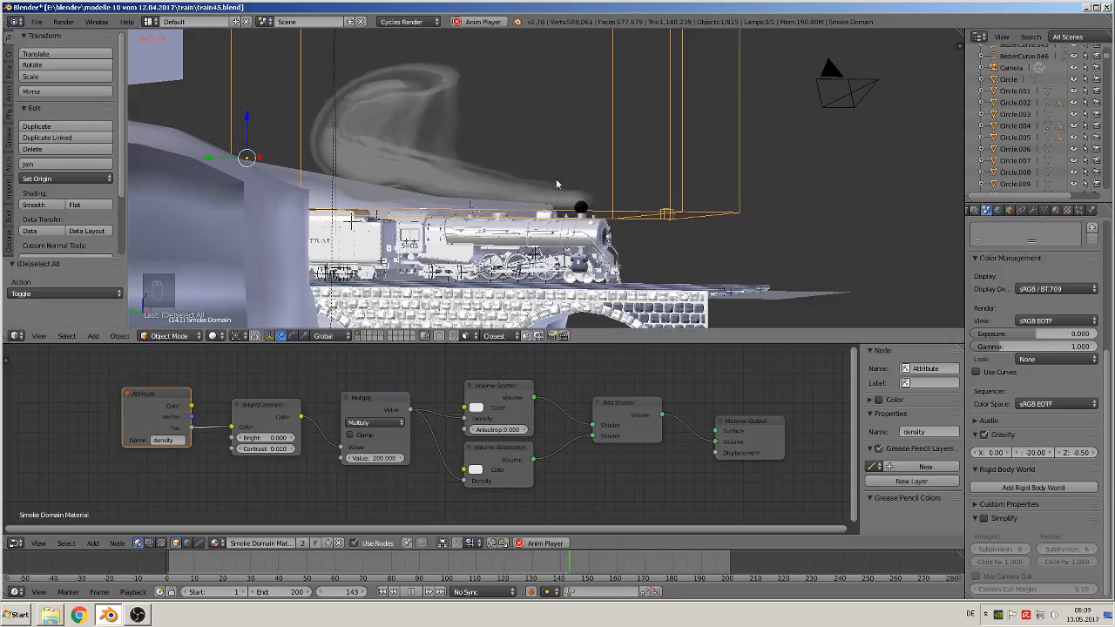
Step: Set the smoke domain's temperature difference behavior value to 0.01
click(1091, 210)
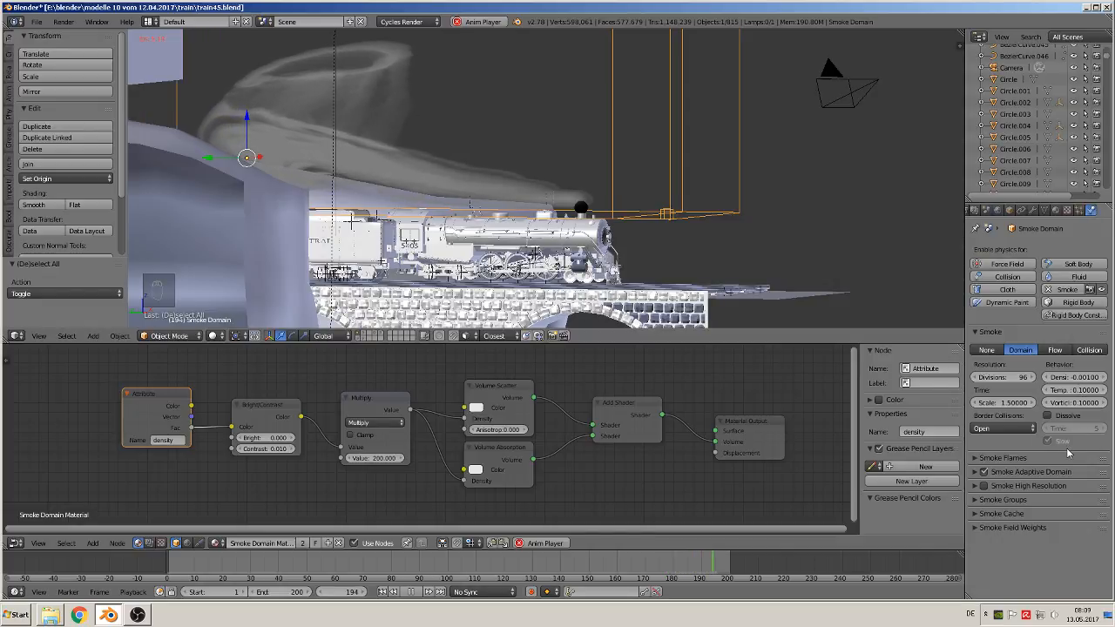
click(1072, 390)
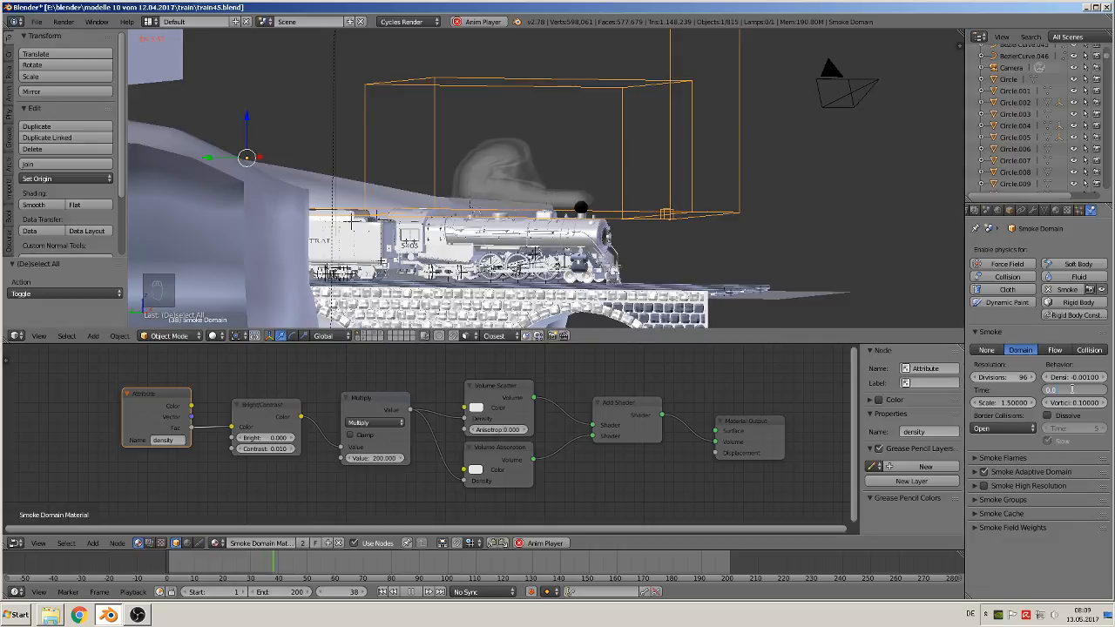
text(0.01)
key(Return)
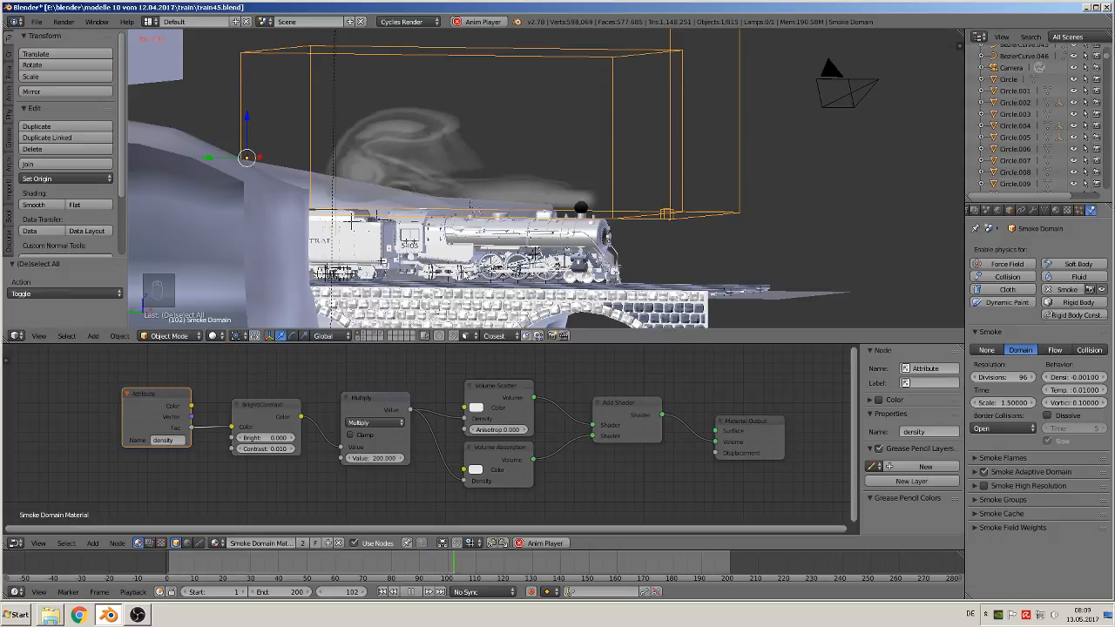
Step: Select the smoke emitter sphere on the chimney and set its initial temperature difference to 6.0
right_click(579, 210)
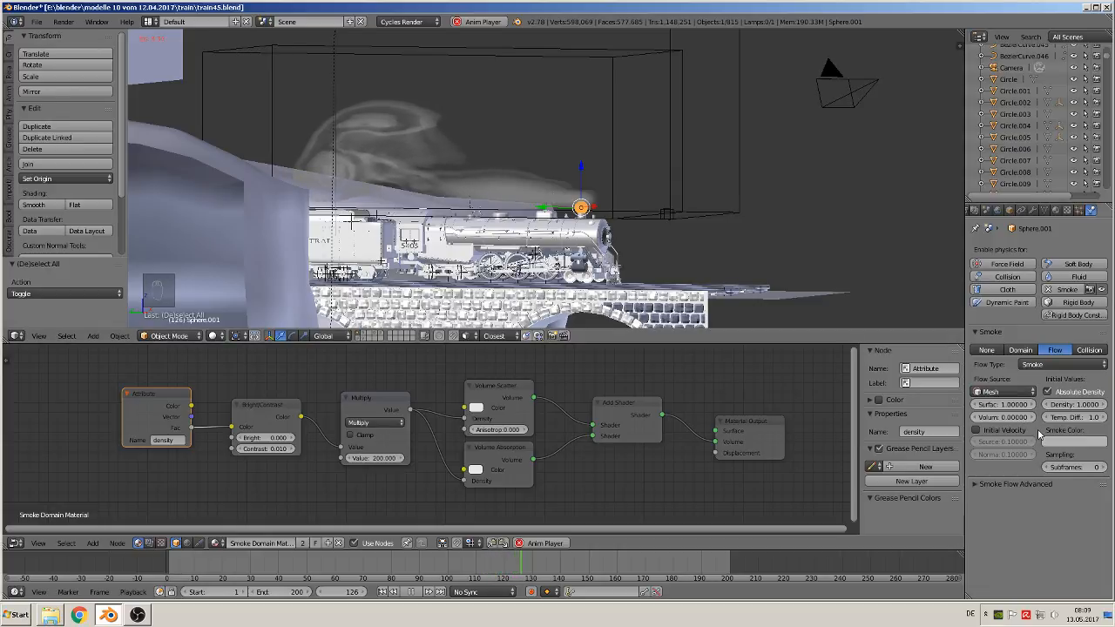
click(1075, 417)
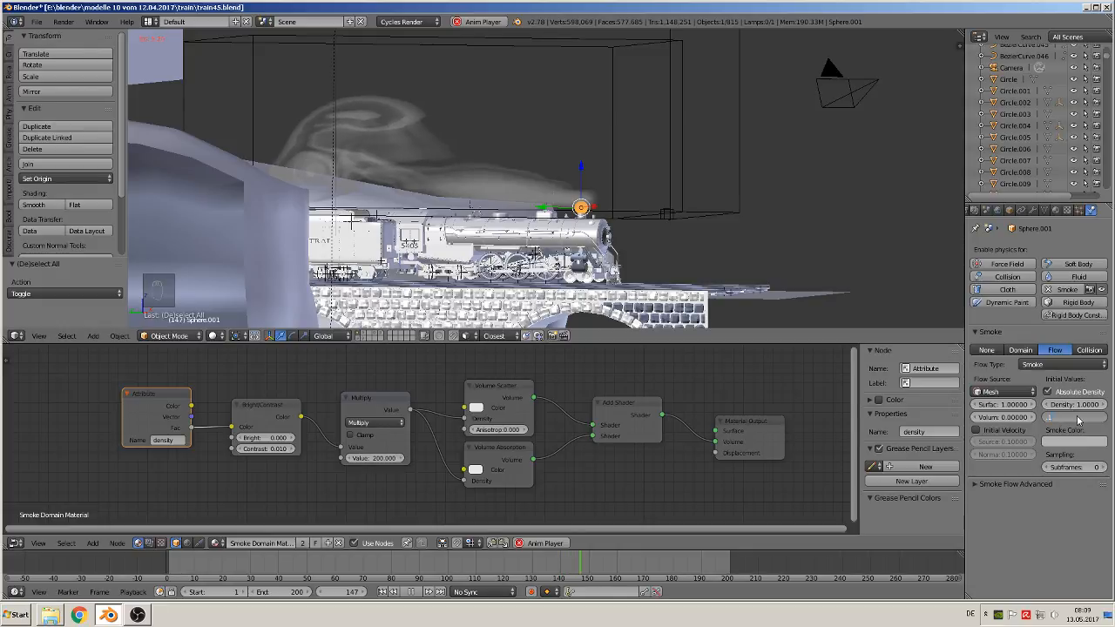
key(Return)
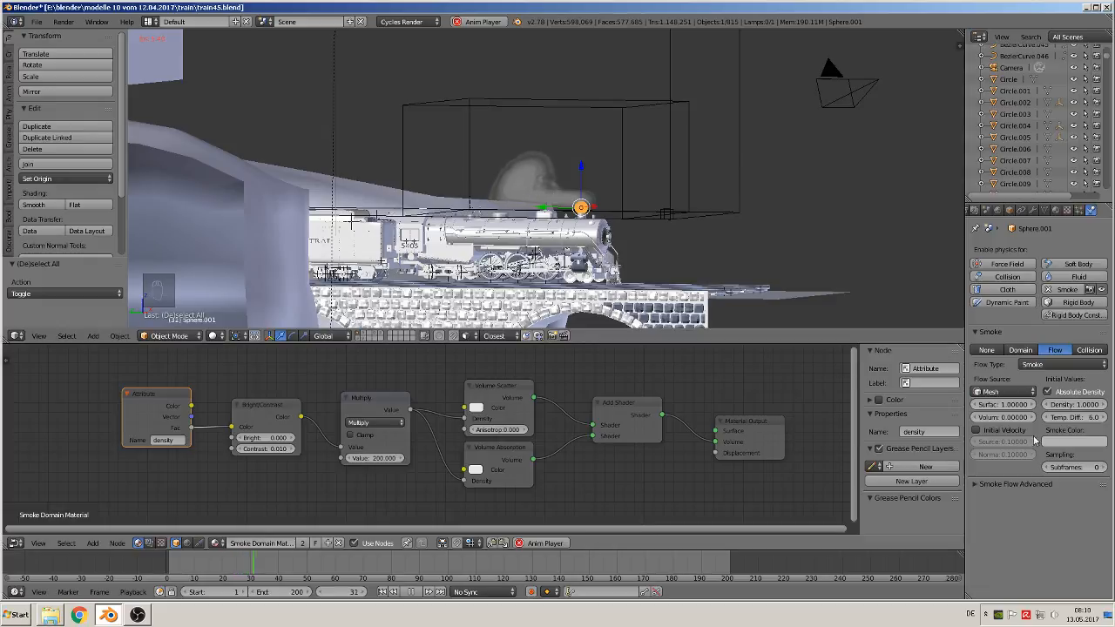
Step: Enable the emitter's initial velocity, try a source velocity of 5, and set the source value back to 0.1
click(977, 431)
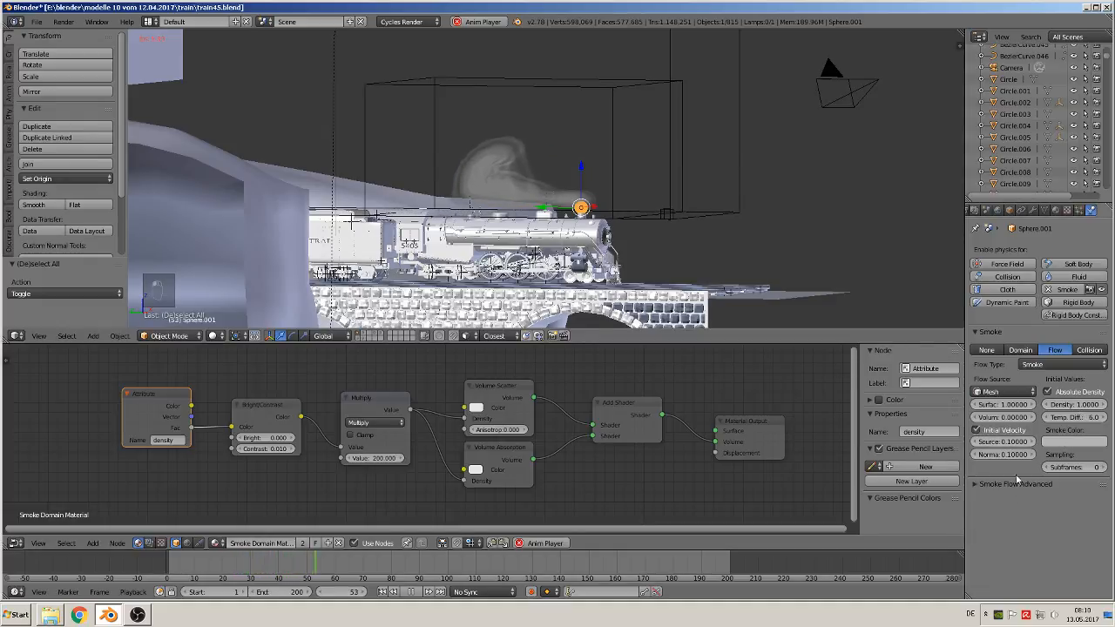
click(1014, 444)
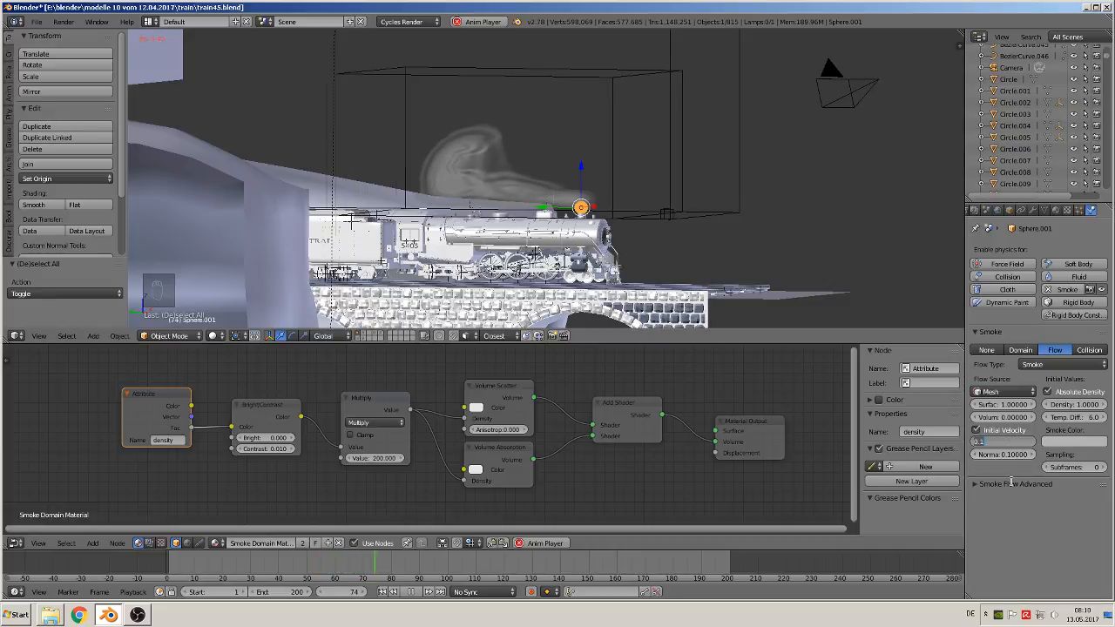
text(5)
key(Return)
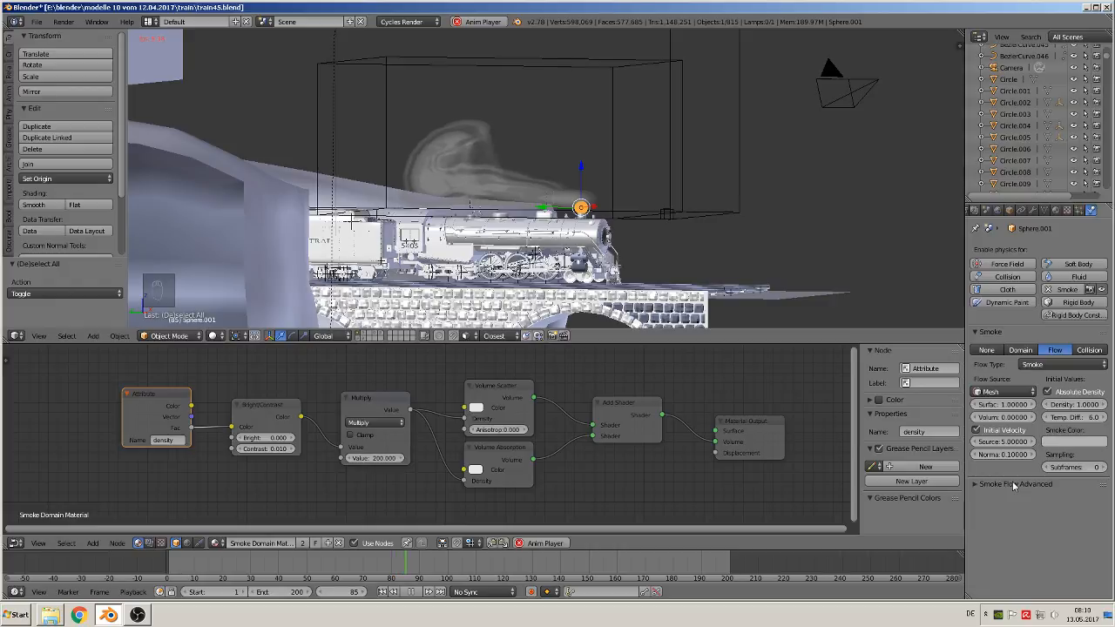
click(1002, 442)
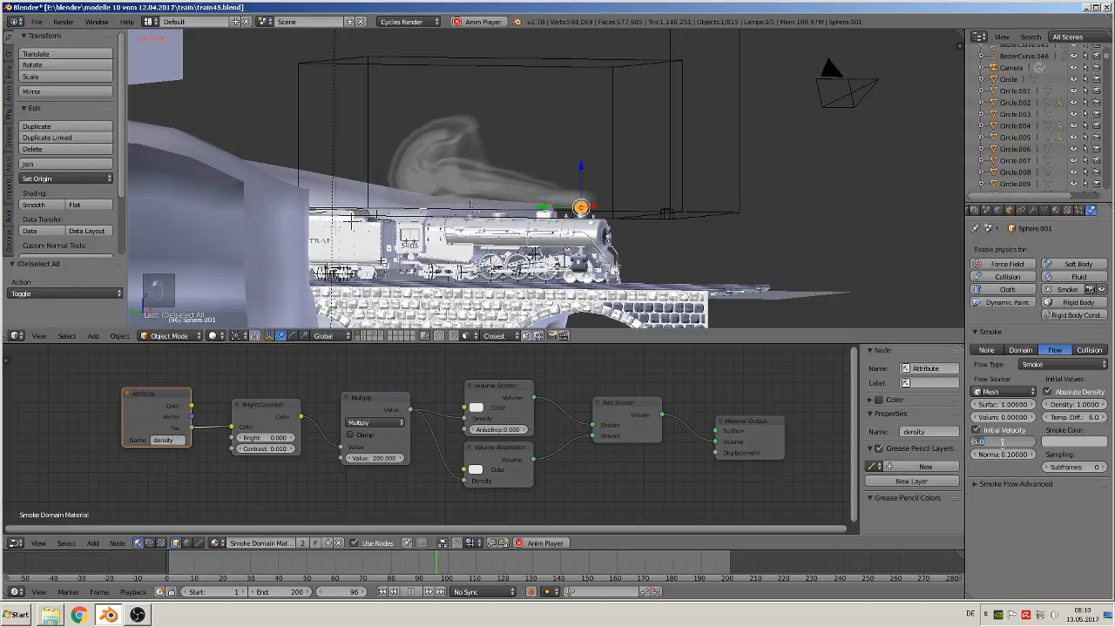
text(0.1)
key(Return)
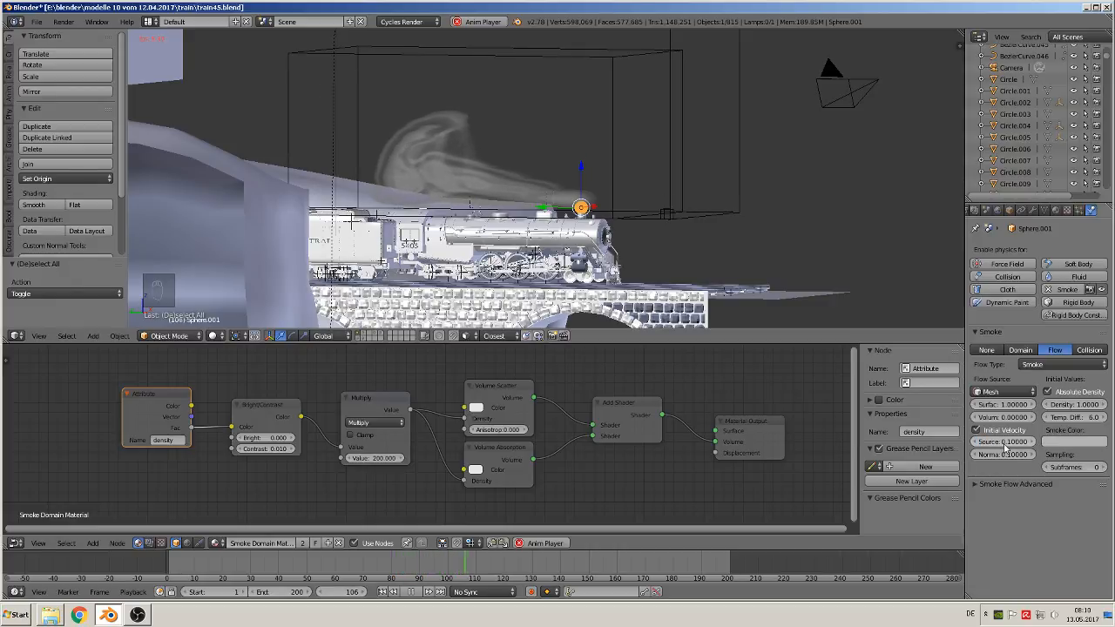
Step: Try a normal velocity of 5 on the emitter, and reduce the normal value to 2
click(1003, 454)
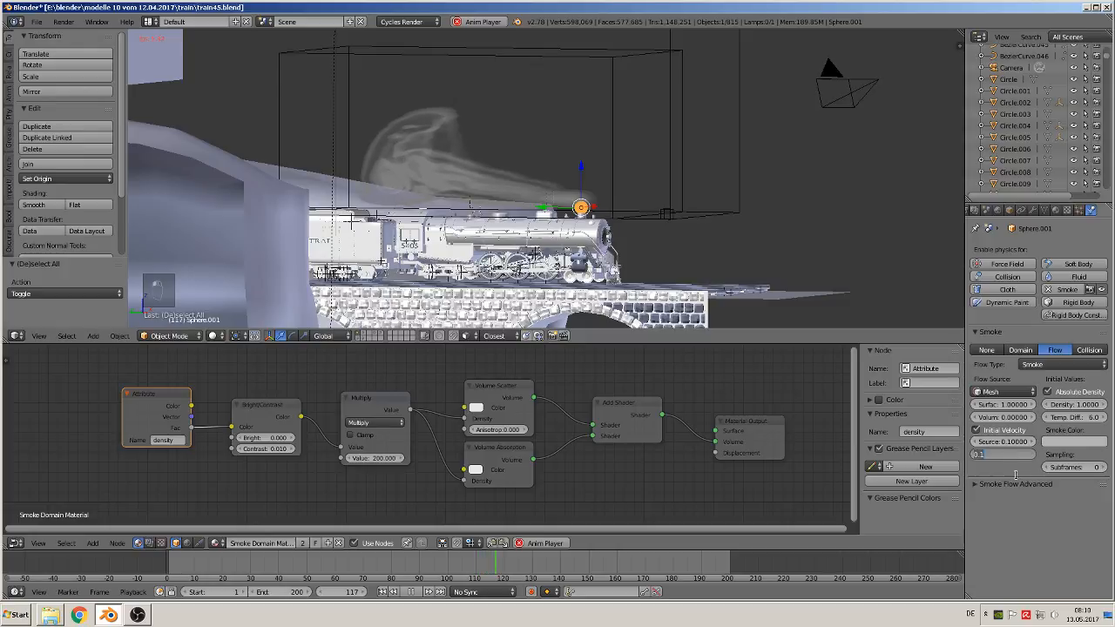
text(5)
key(Return)
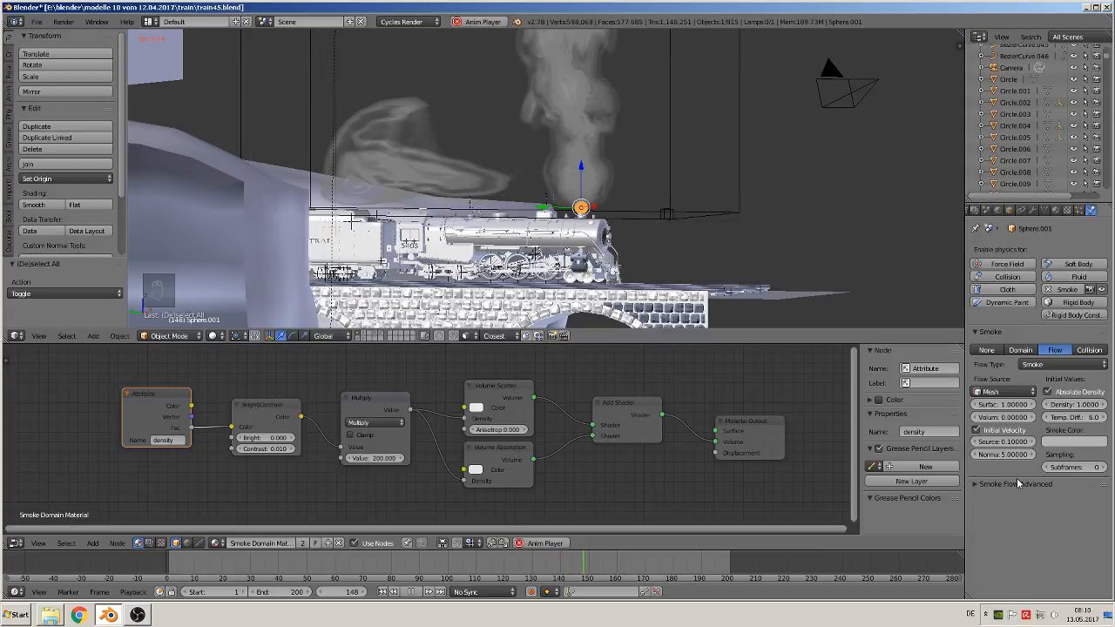
click(993, 453)
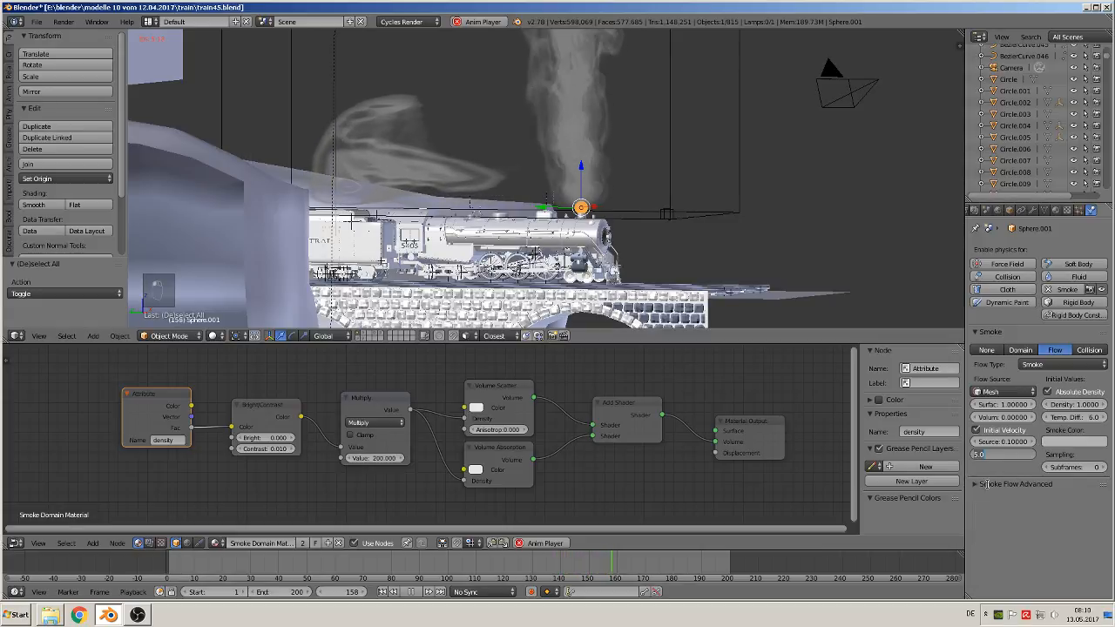
text(1)
key(Return)
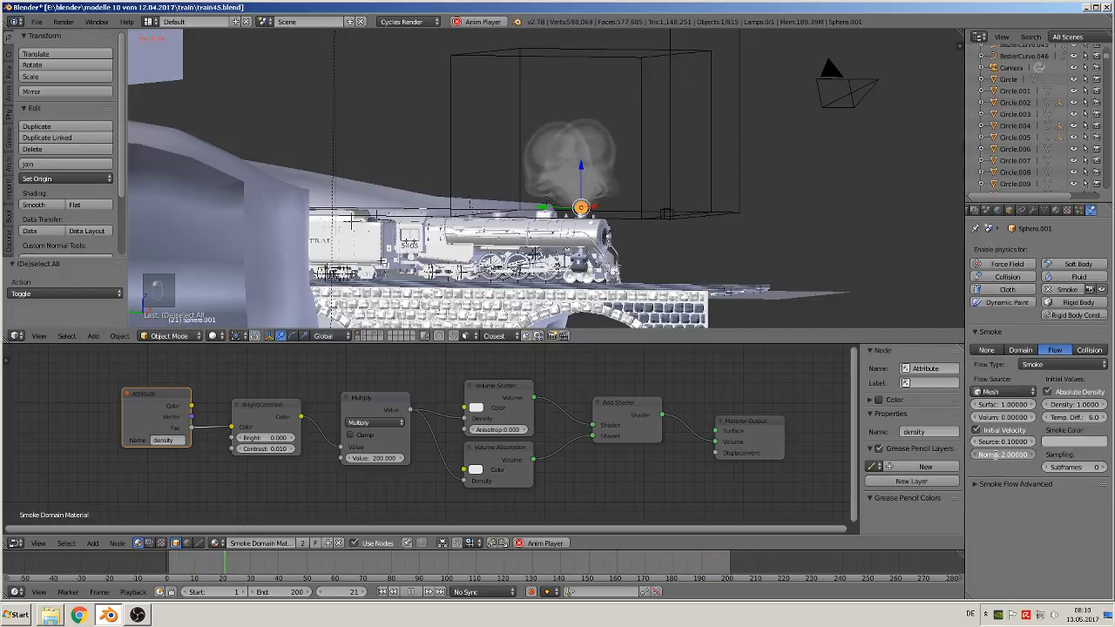
Step: Raise the emitter's source velocity to 4 and then to 6
click(997, 454)
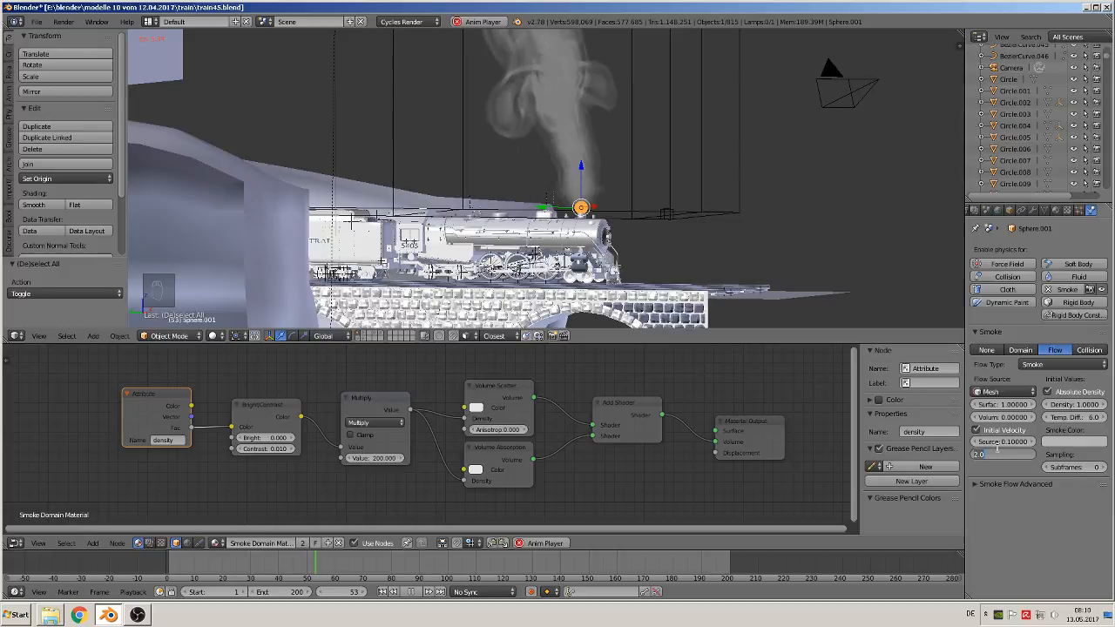
click(1010, 442)
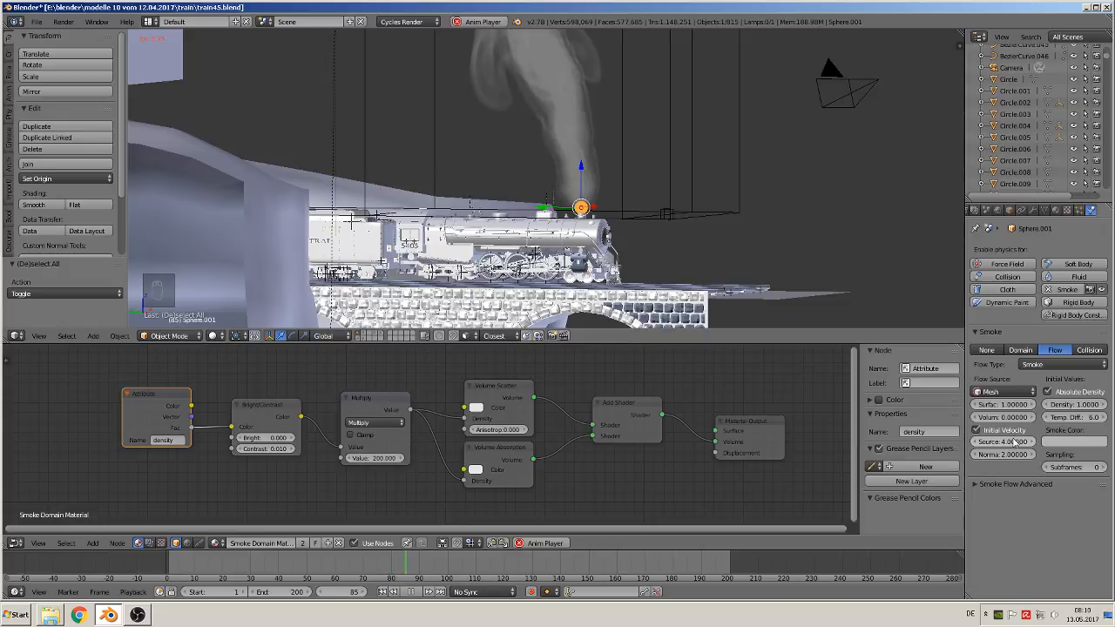
click(1011, 439)
text(6.0)
key(Return)
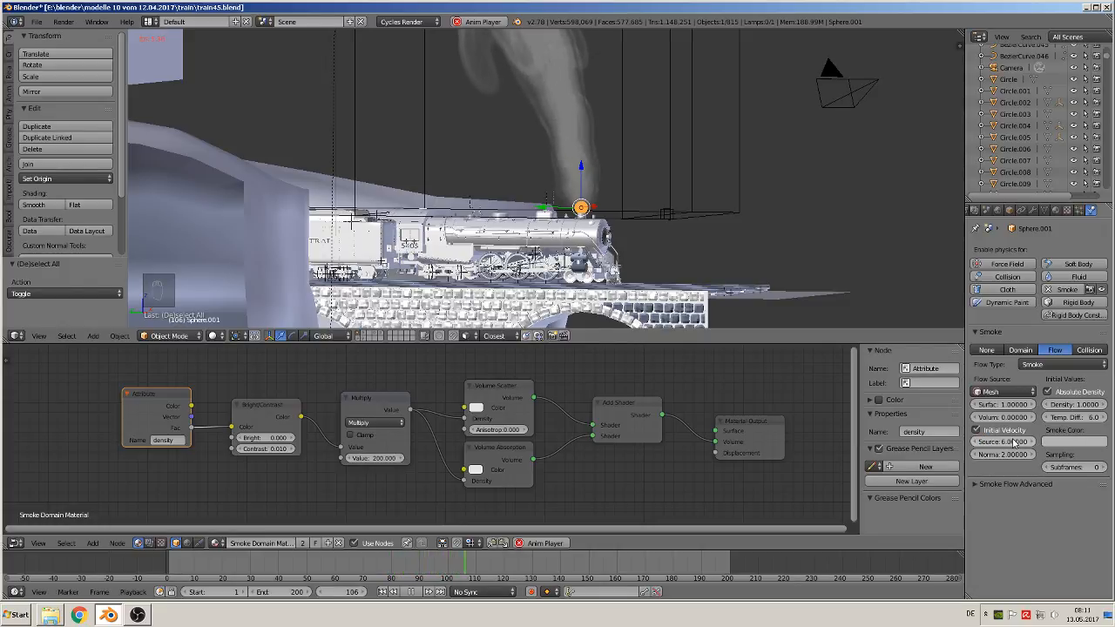
Step: Stop the animation, place the 3D cursor in the air ahead of the locomotive, and add a wind force field there
click(211, 338)
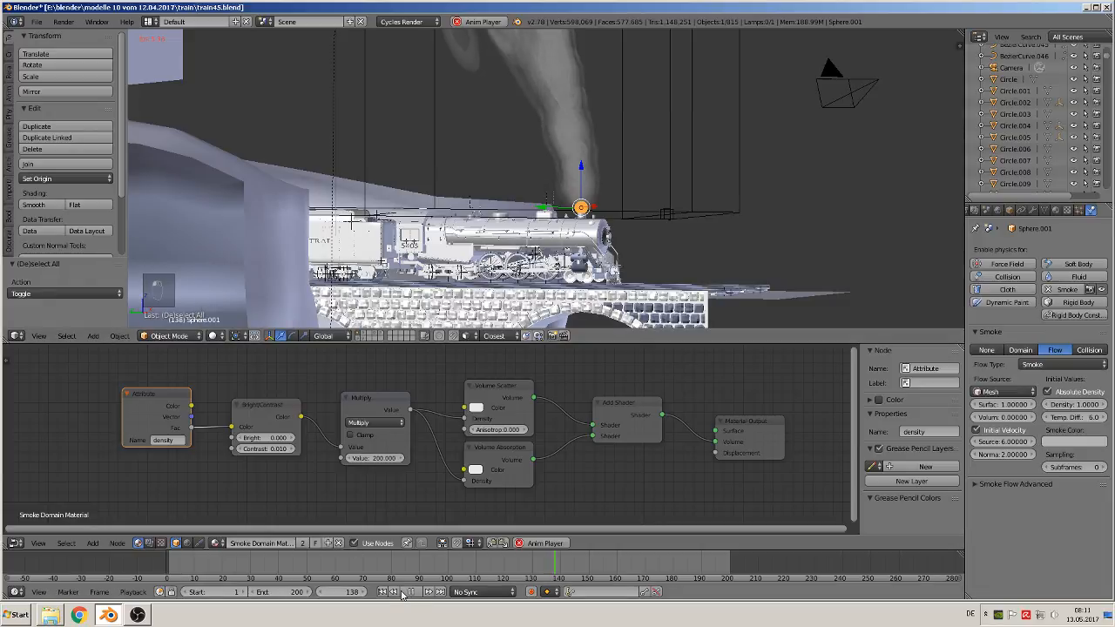
click(409, 592)
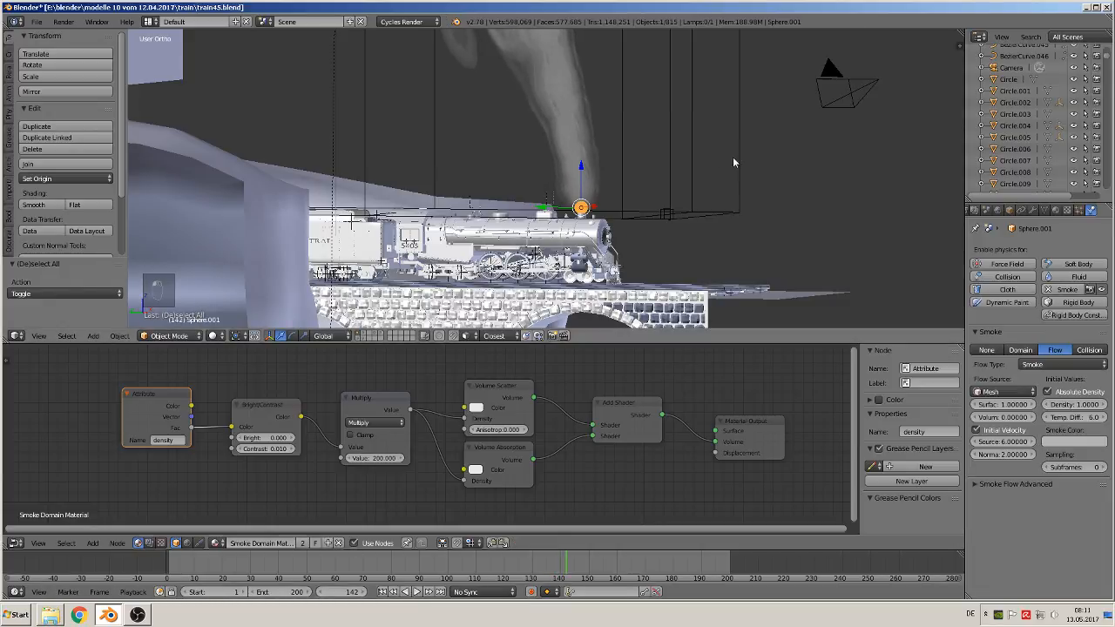
middle_drag(755, 177, 778, 166)
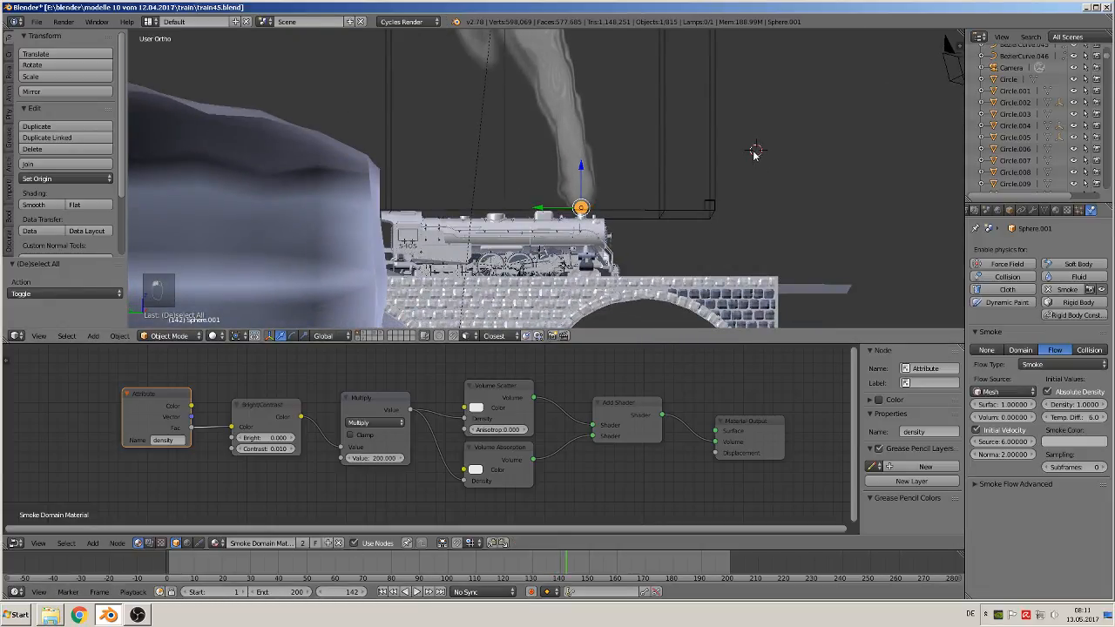
click(92, 337)
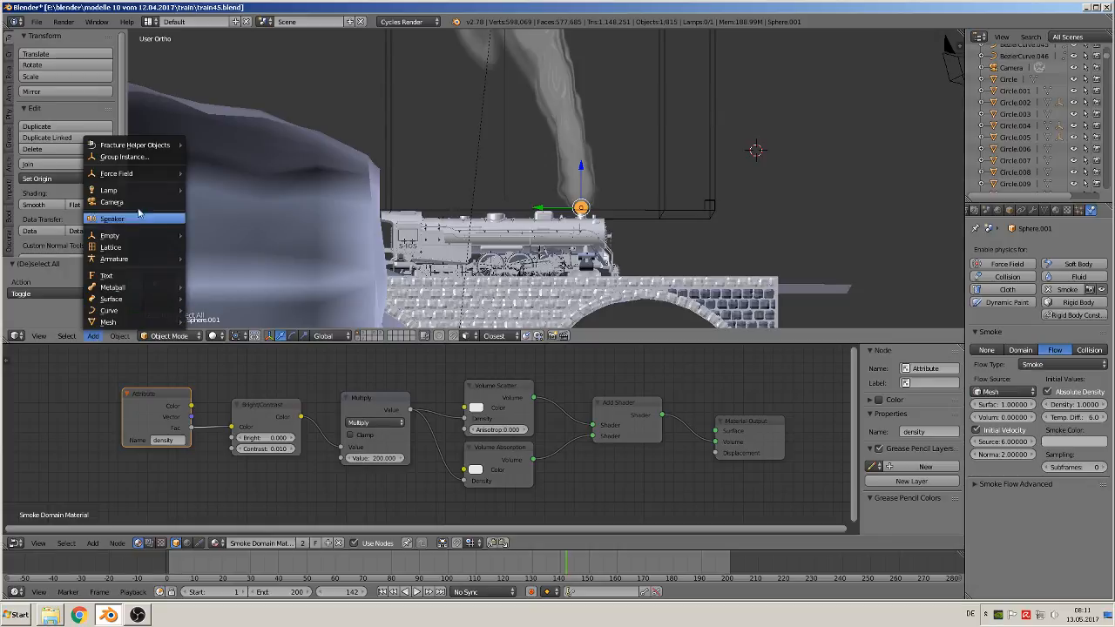
mouse_move(126, 174)
click(209, 186)
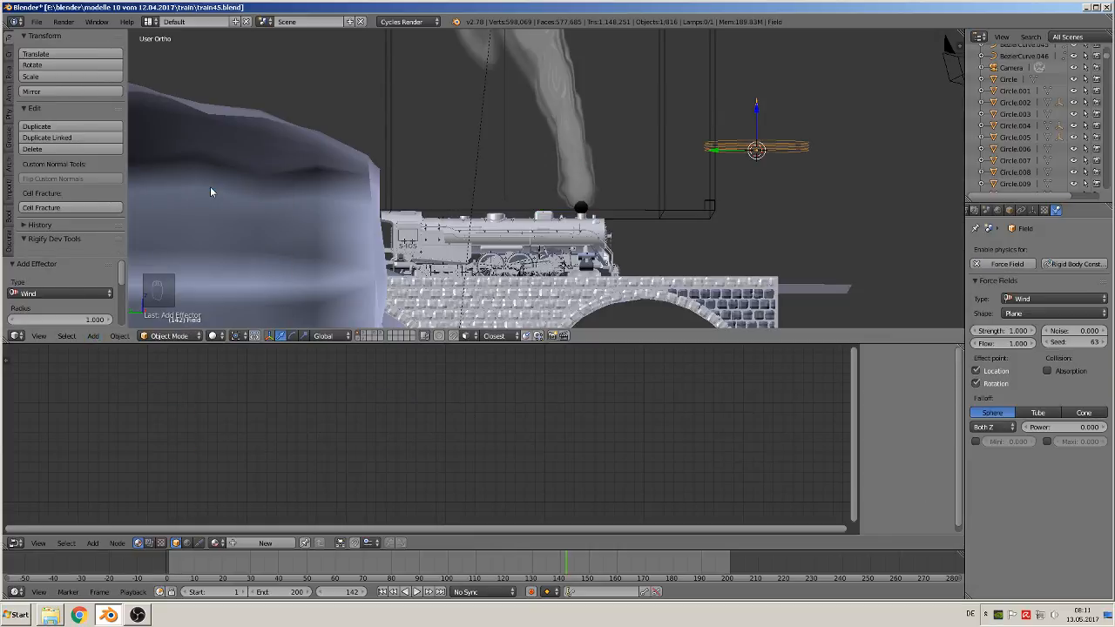
Step: Rotate the wind force field 90° about the global X axis
key(r)
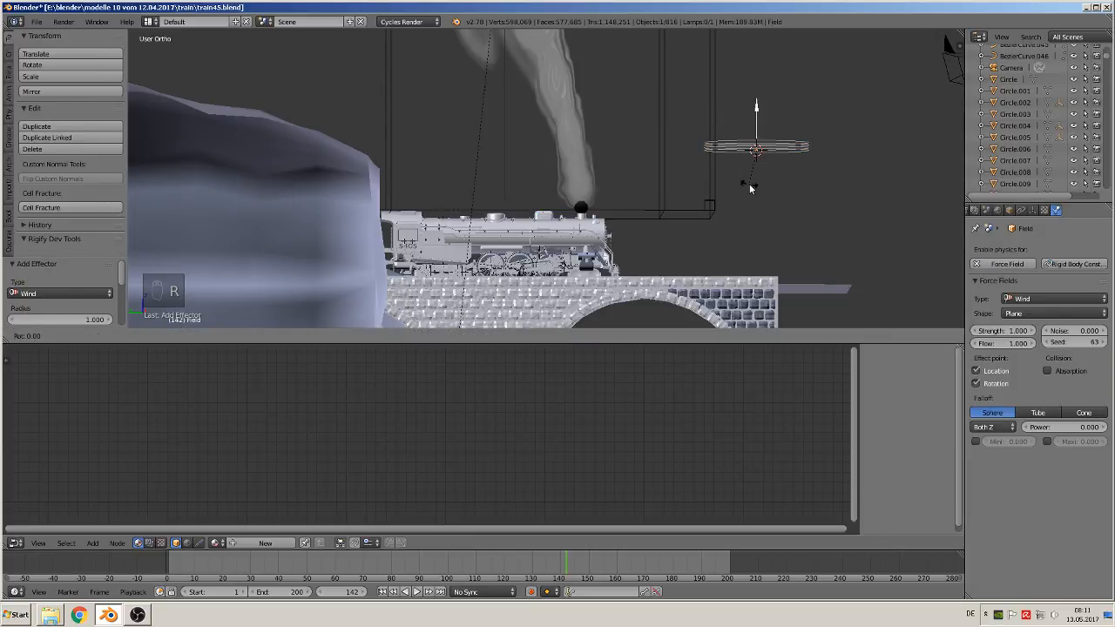
text(x90)
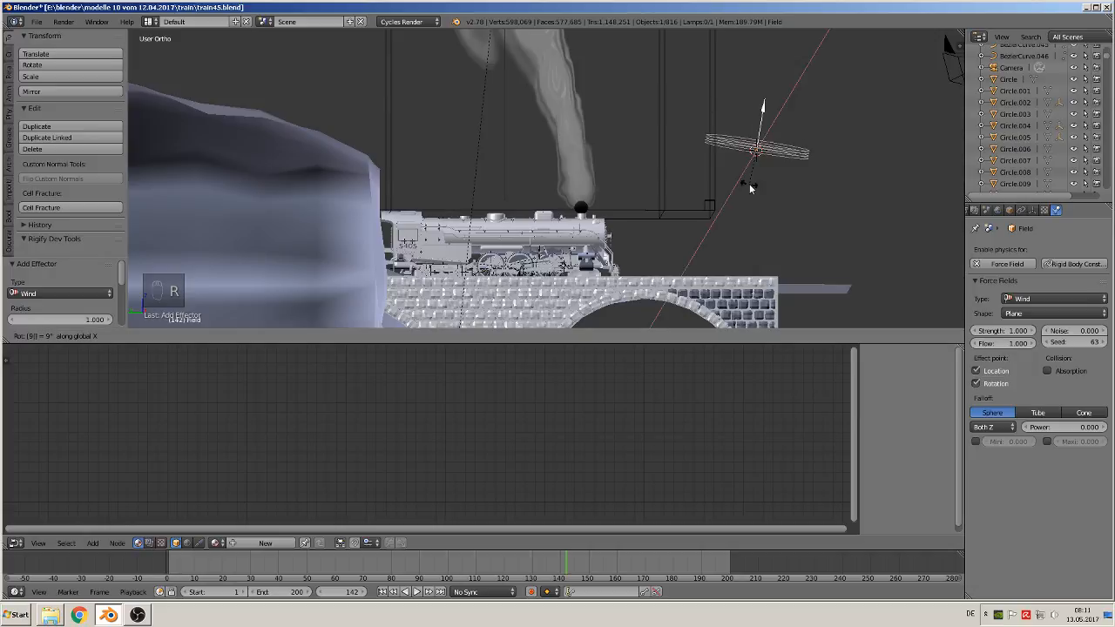
key(Return)
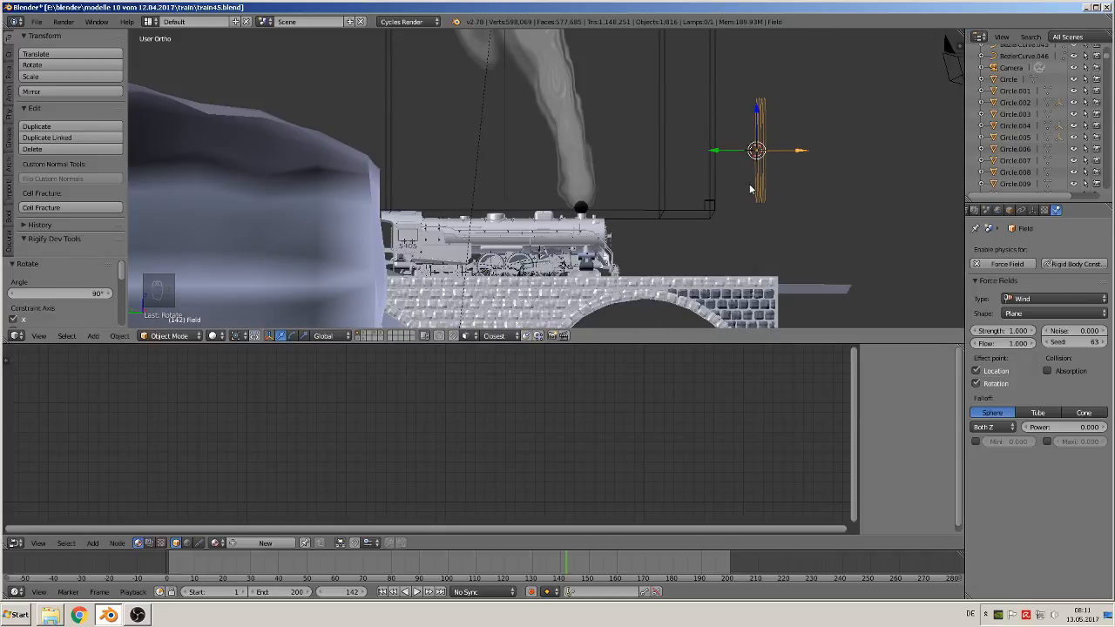
Step: Rotate the wind force field 180° about the global X axis and scale it about 34 times along the global Y axis
text(rx180)
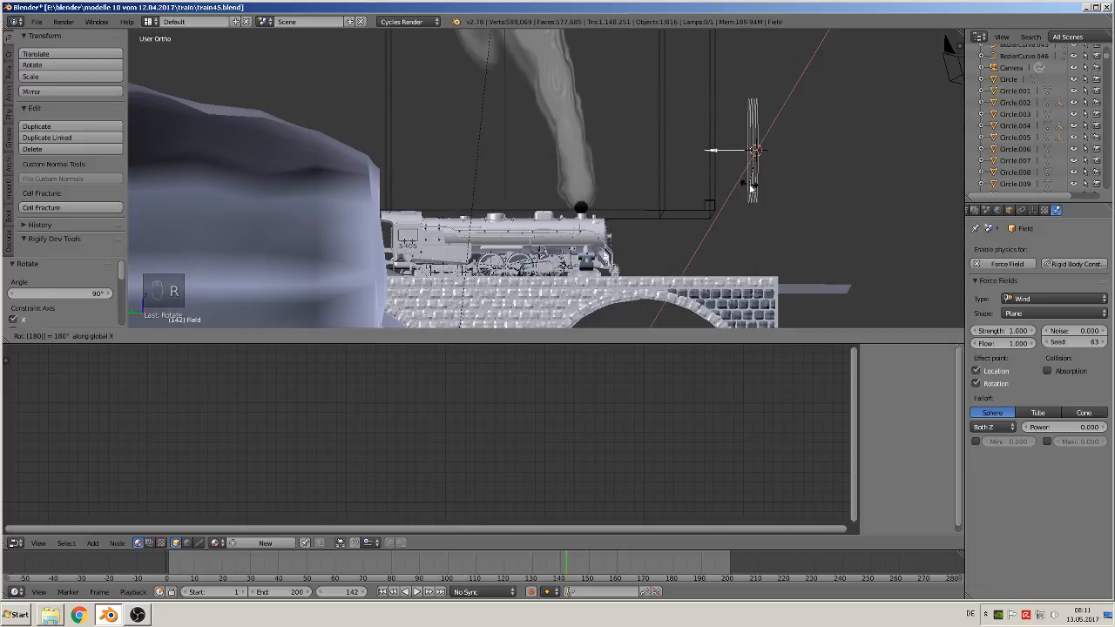
key(Return)
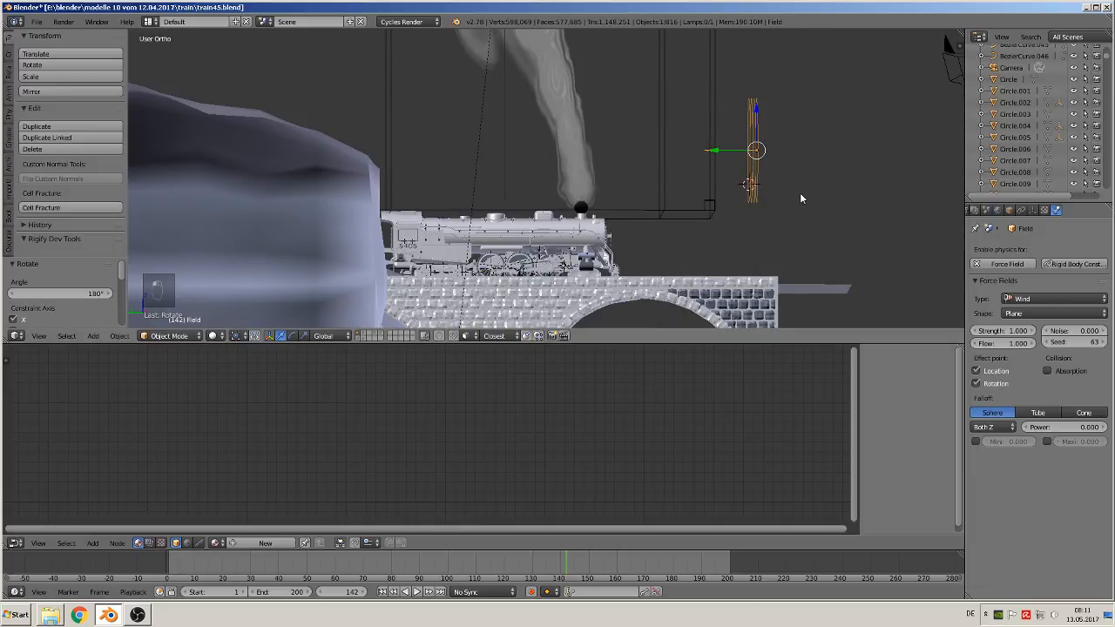
key(s)
key(y)
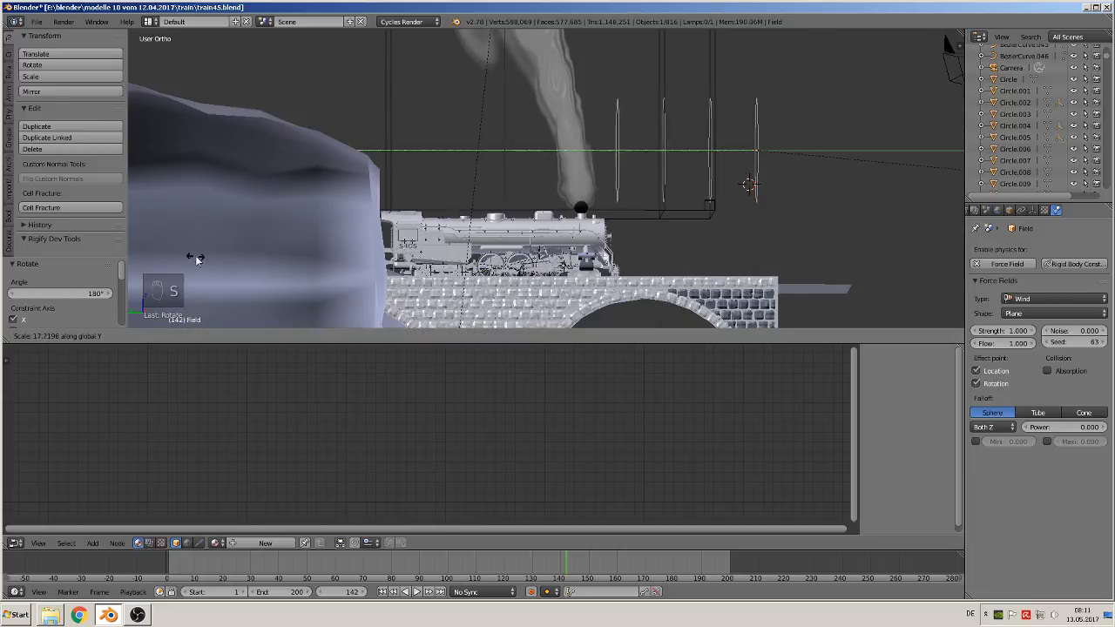
click(357, 256)
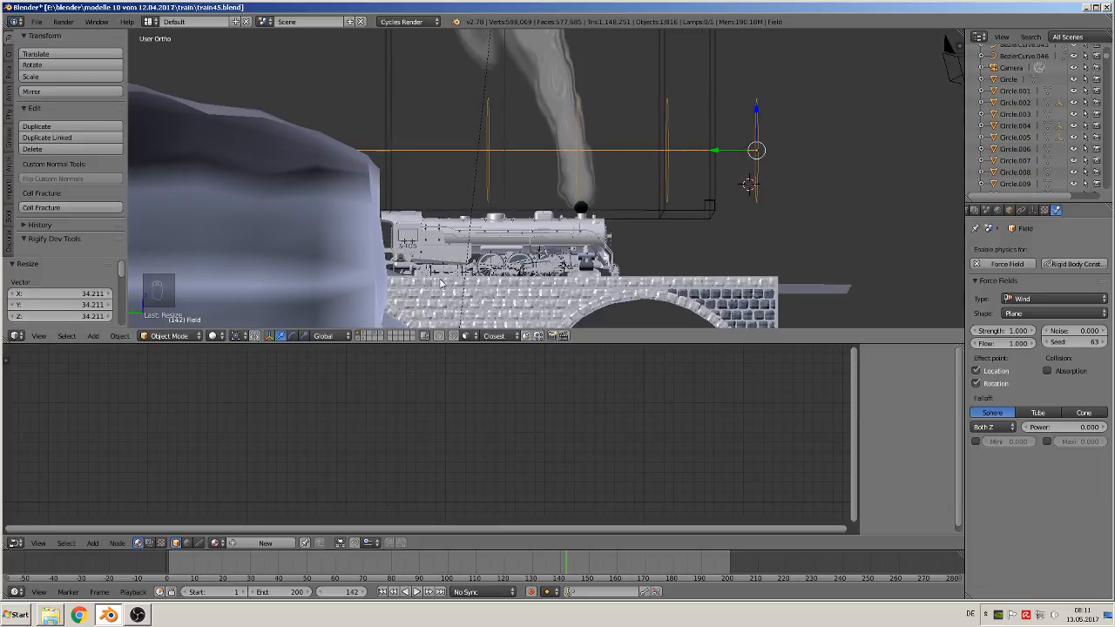
middle_drag(441, 283, 531, 287)
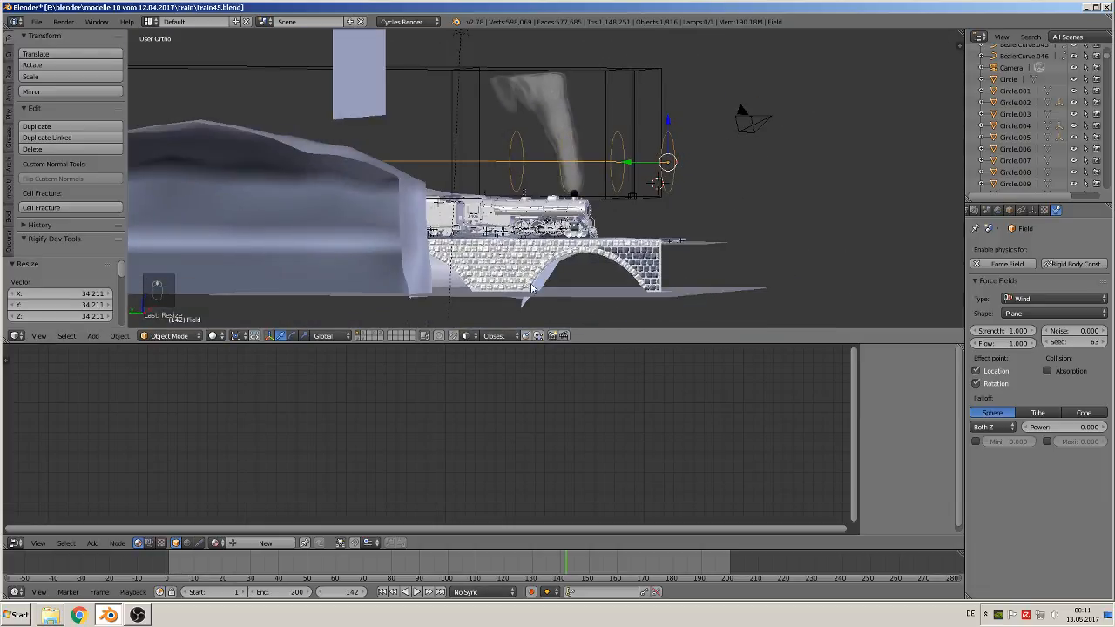
Step: Play the smoke animation from frame 1 and set the wind force field's strength to 10
click(382, 592)
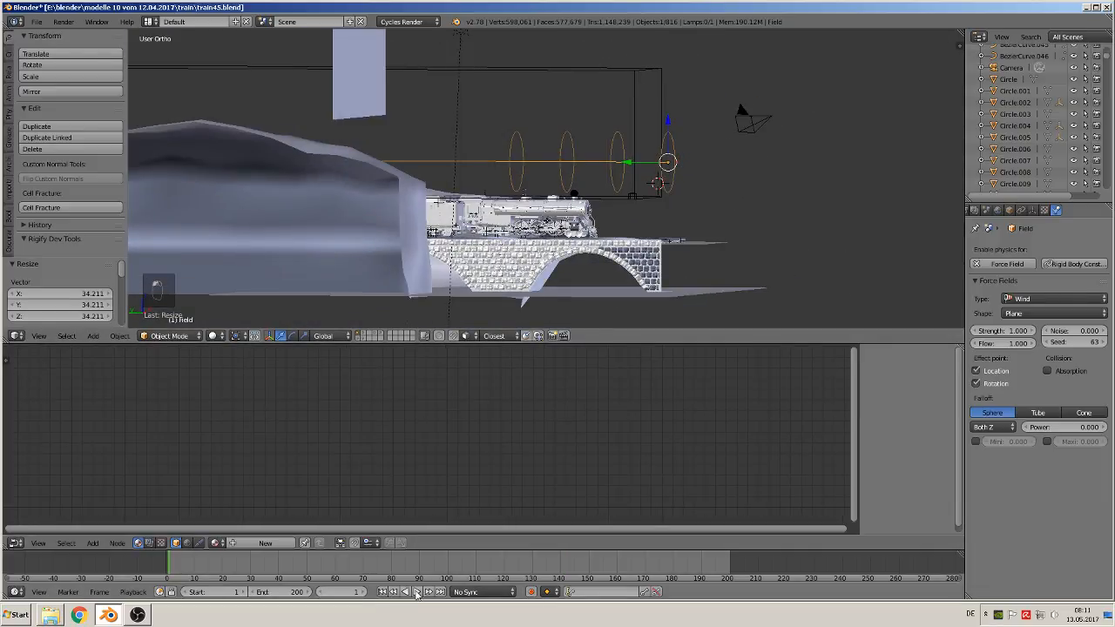
click(416, 592)
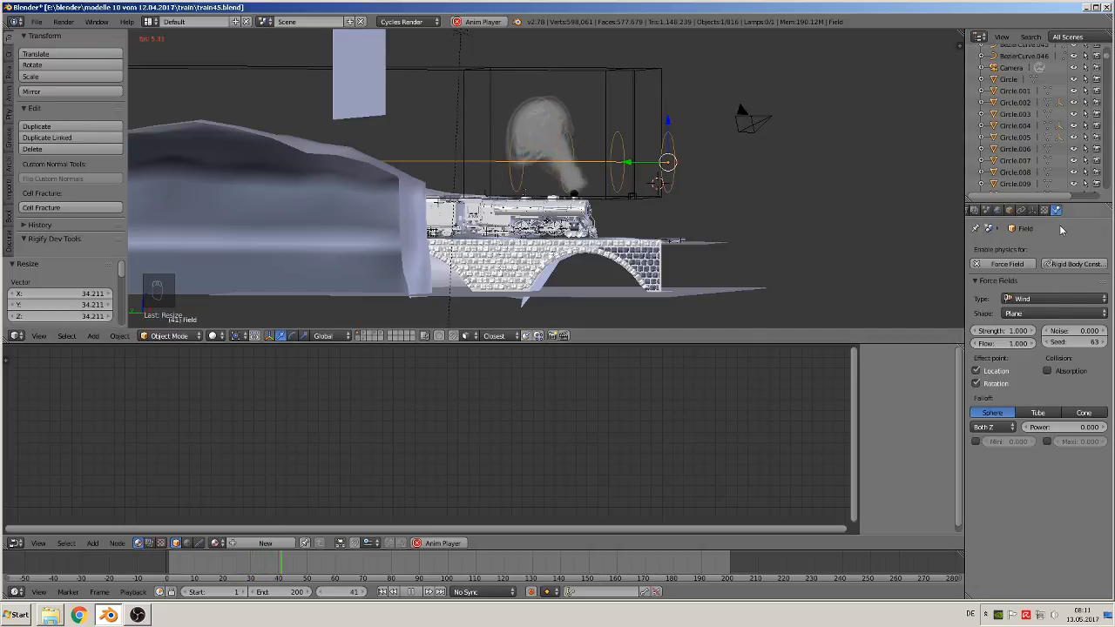
click(1010, 332)
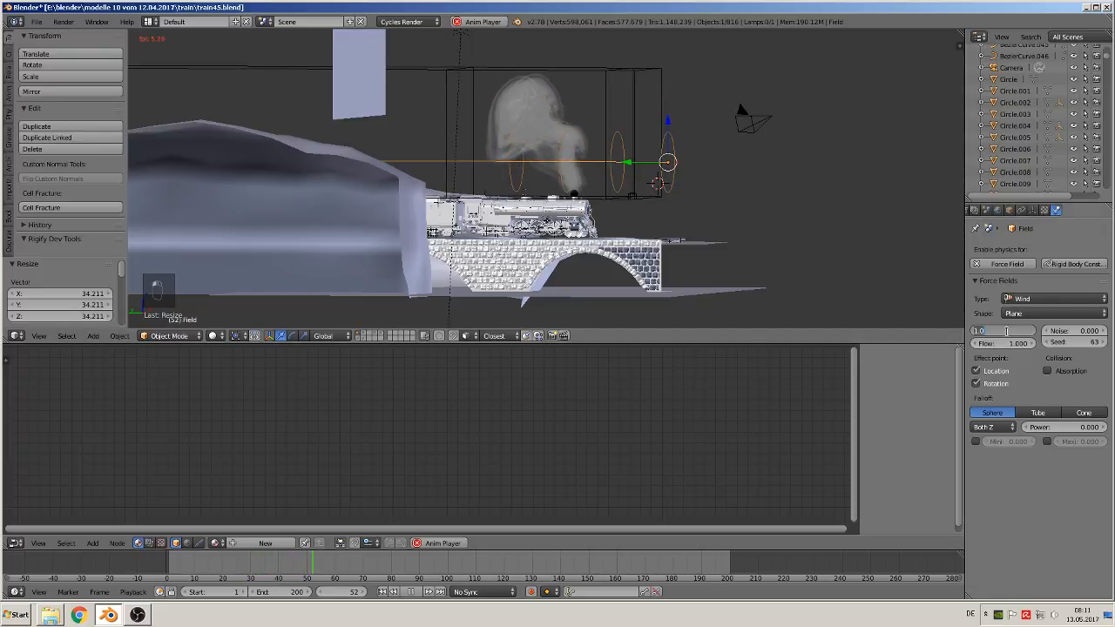
text(1.0)
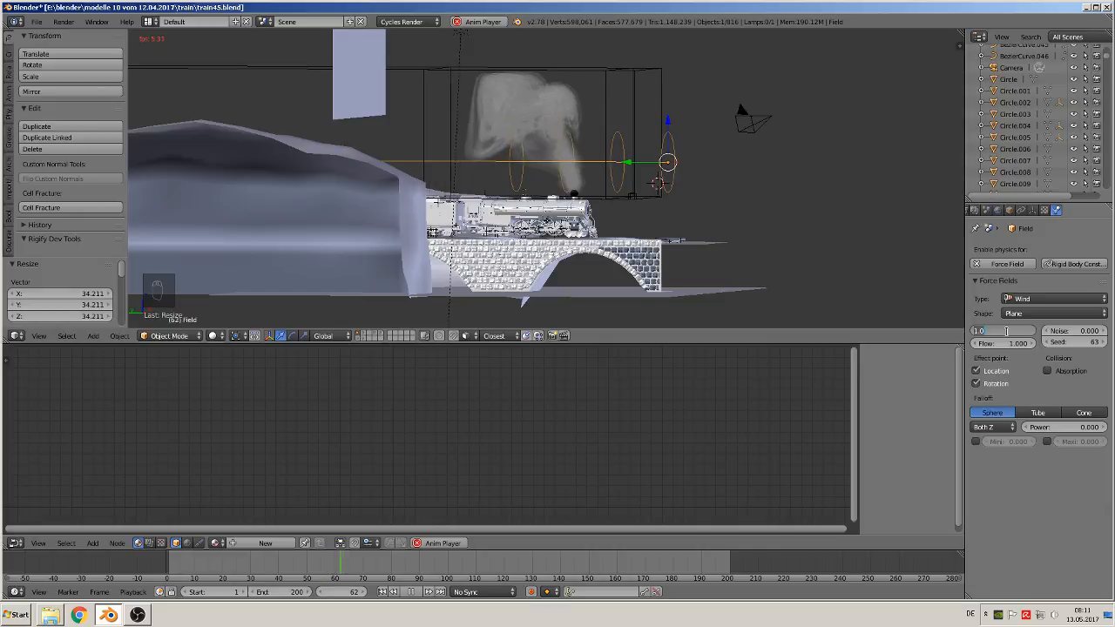
key(Return)
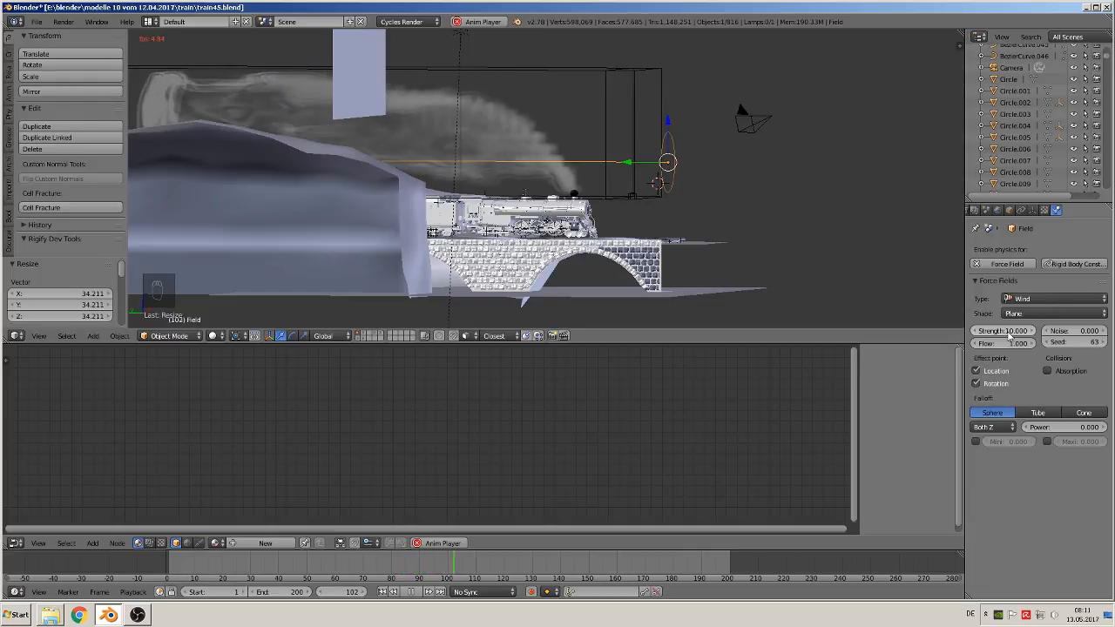
Step: Stop the animation, go to frame 107, and save the file under its existing name
middle_drag(691, 245, 537, 303)
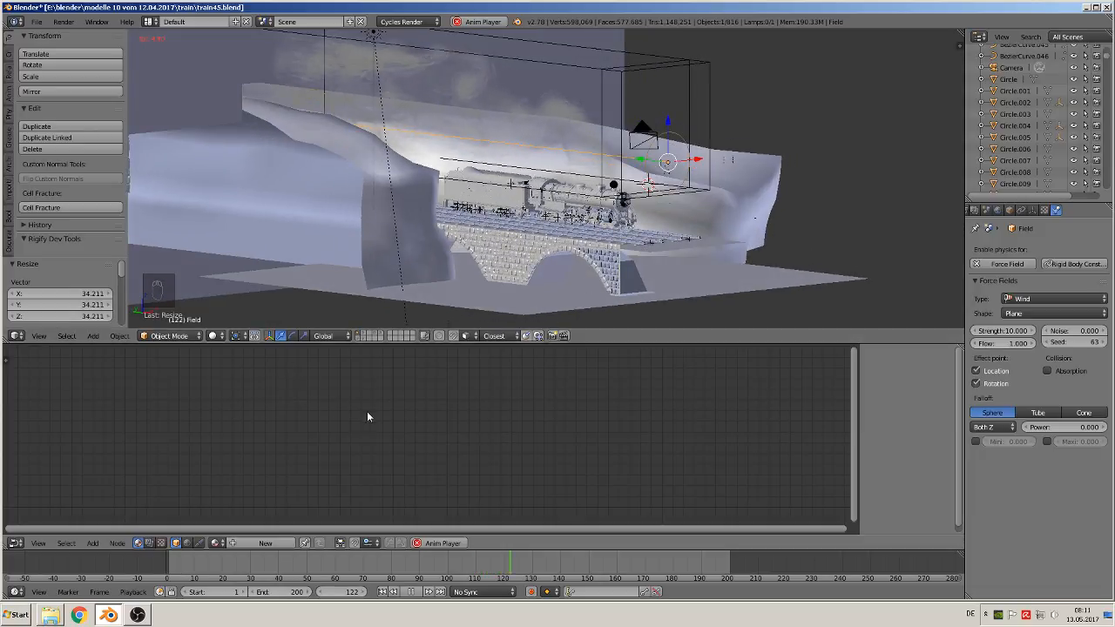
click(414, 592)
click(420, 568)
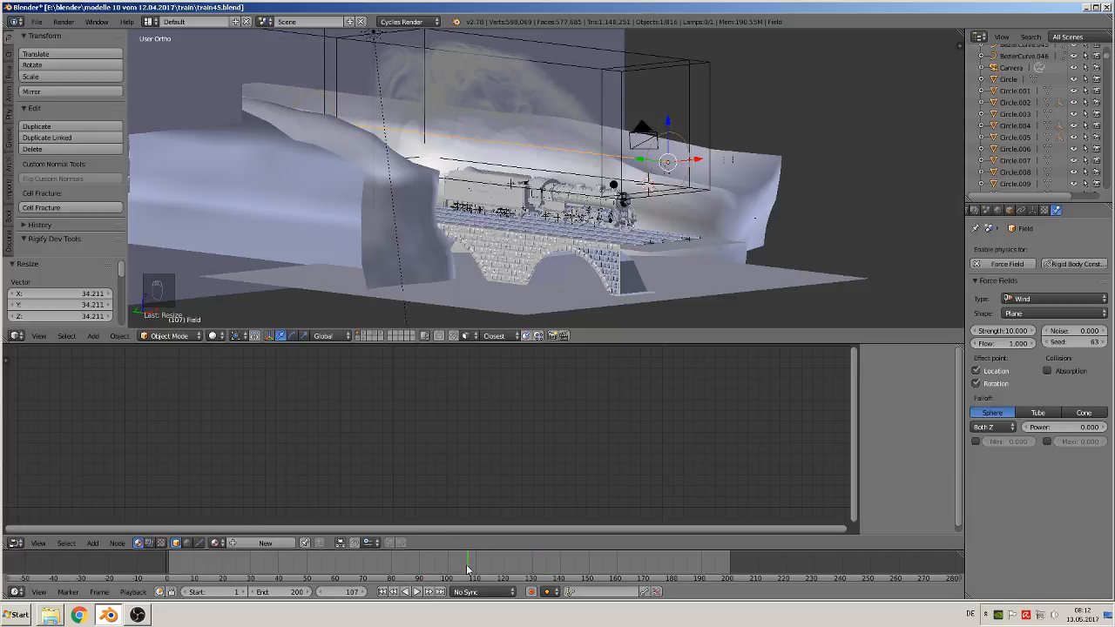
click(35, 21)
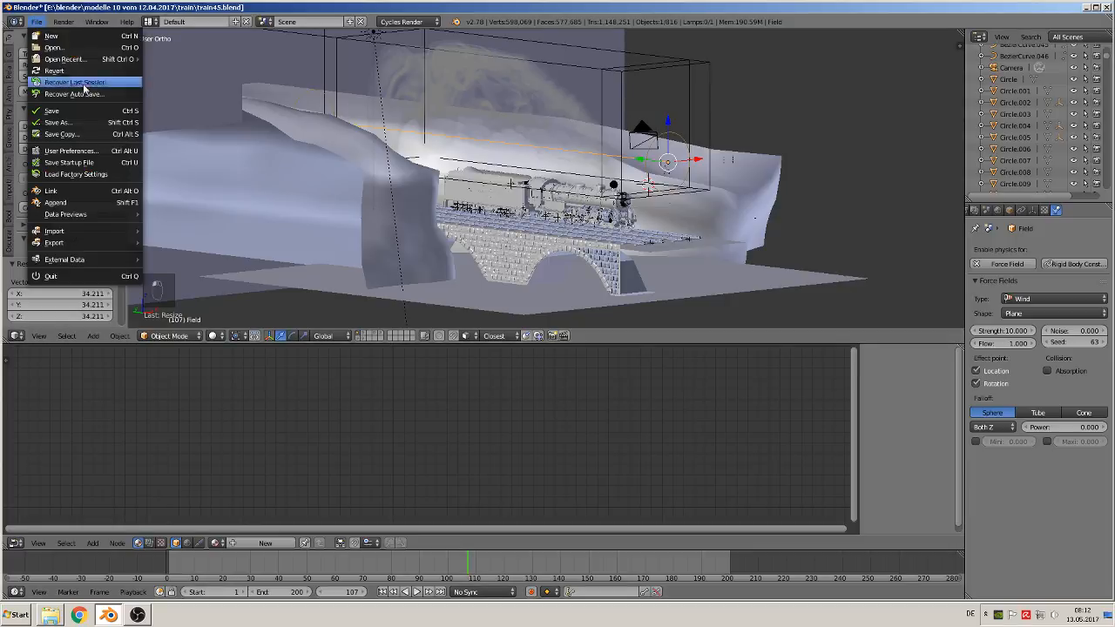
click(73, 113)
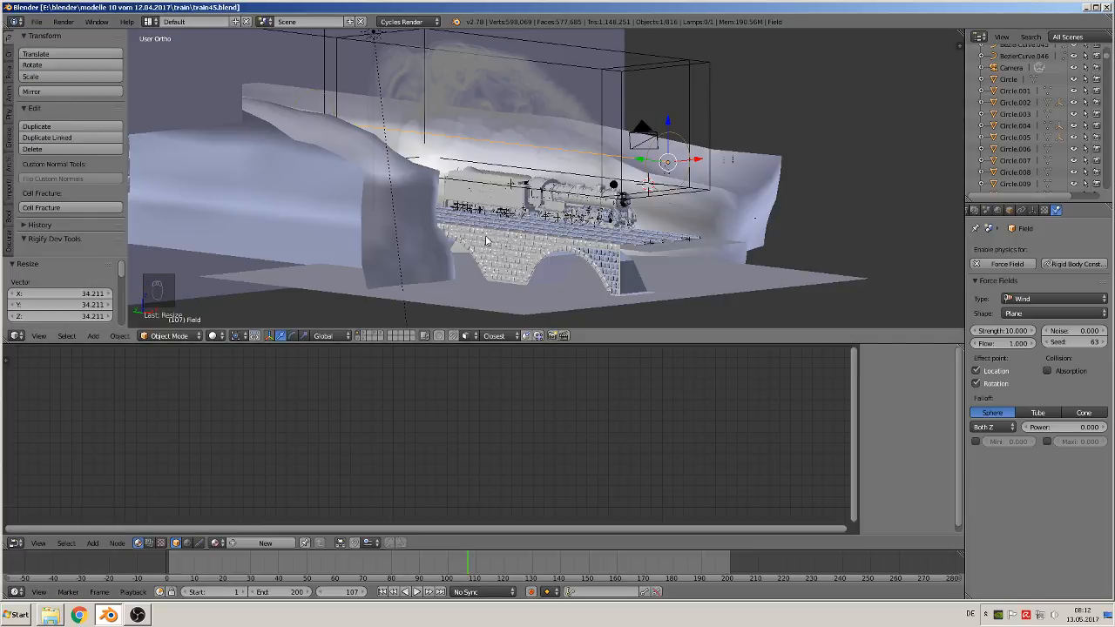
Step: Preview the smoke at frame 107 in Rendered viewport shading, and return to Solid shading
click(213, 336)
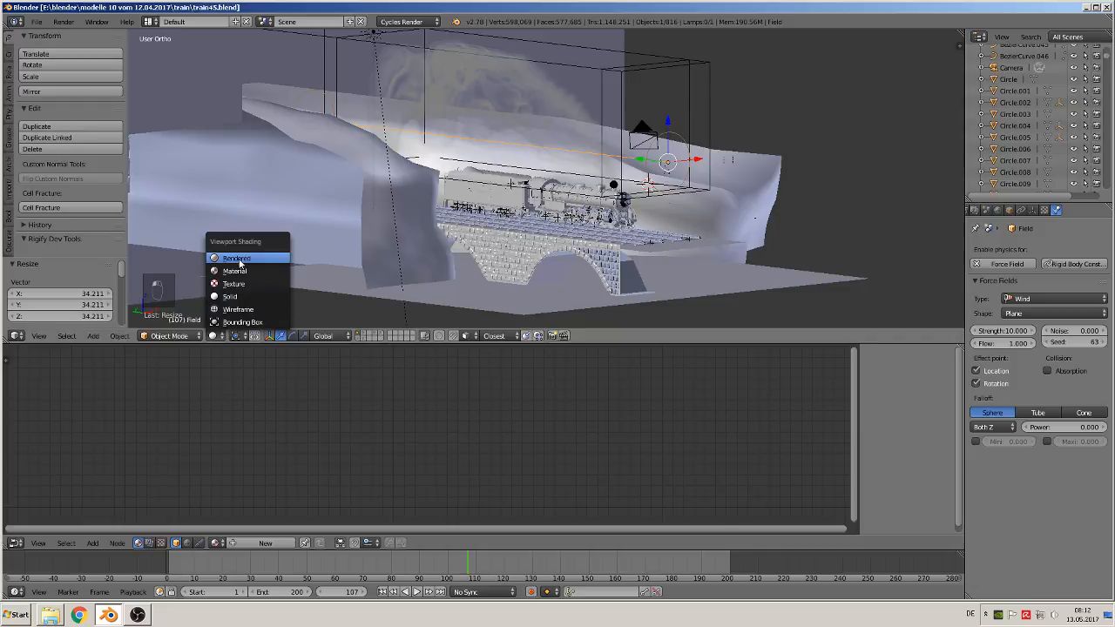
key(Return)
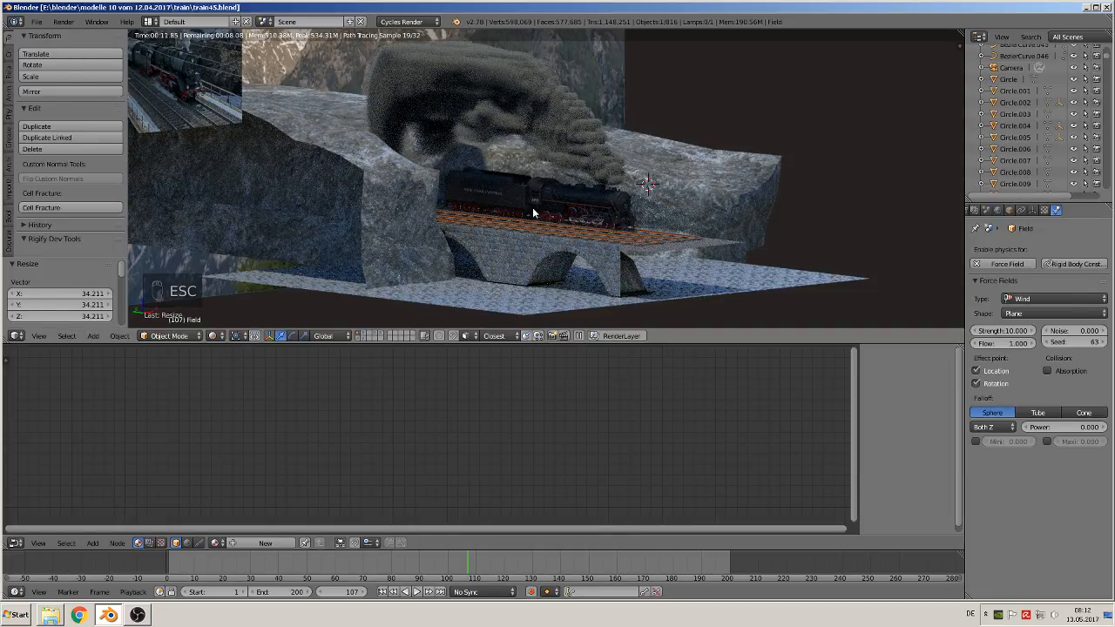
click(214, 336)
click(234, 297)
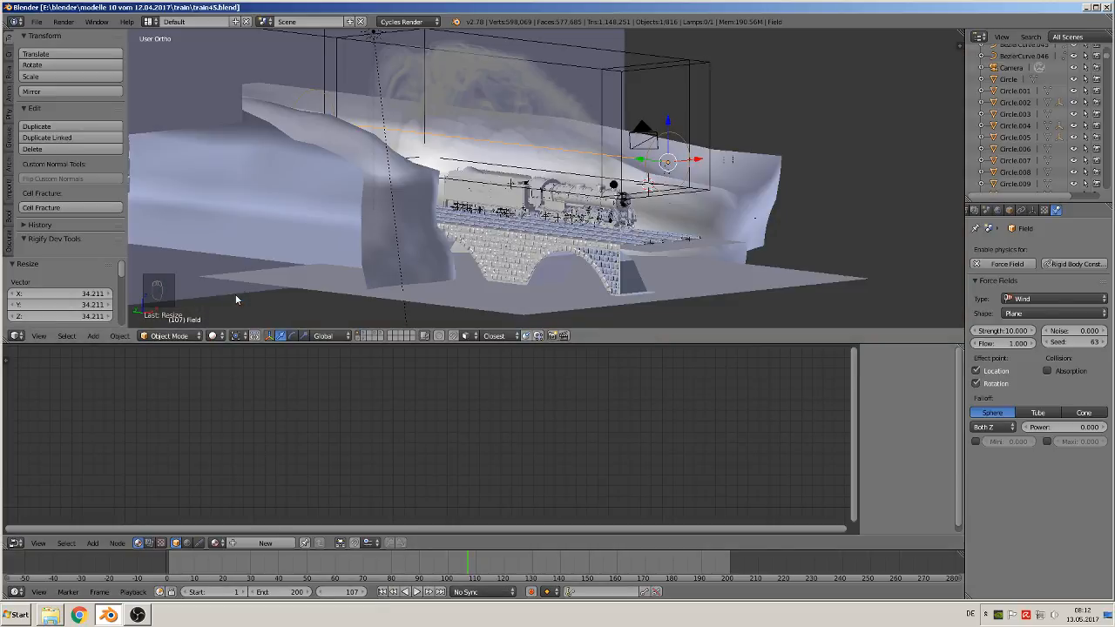
Step: Play the animation to examine the smoke from several angles, and check individual frames from 37 up to 95
click(415, 592)
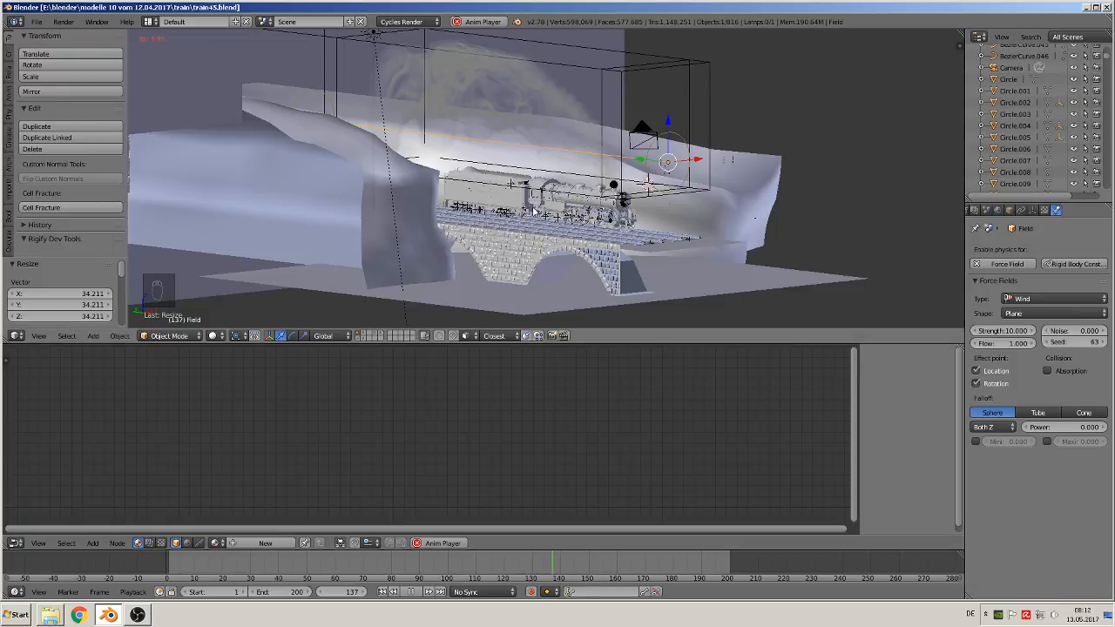
middle_drag(518, 212, 549, 213)
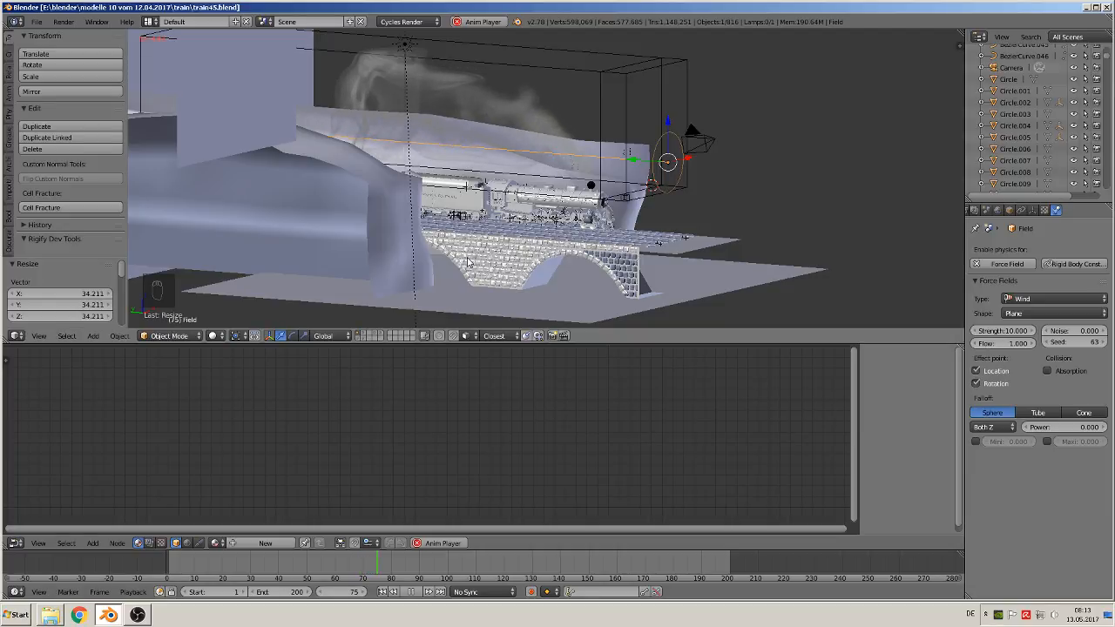
middle_drag(457, 260, 437, 252)
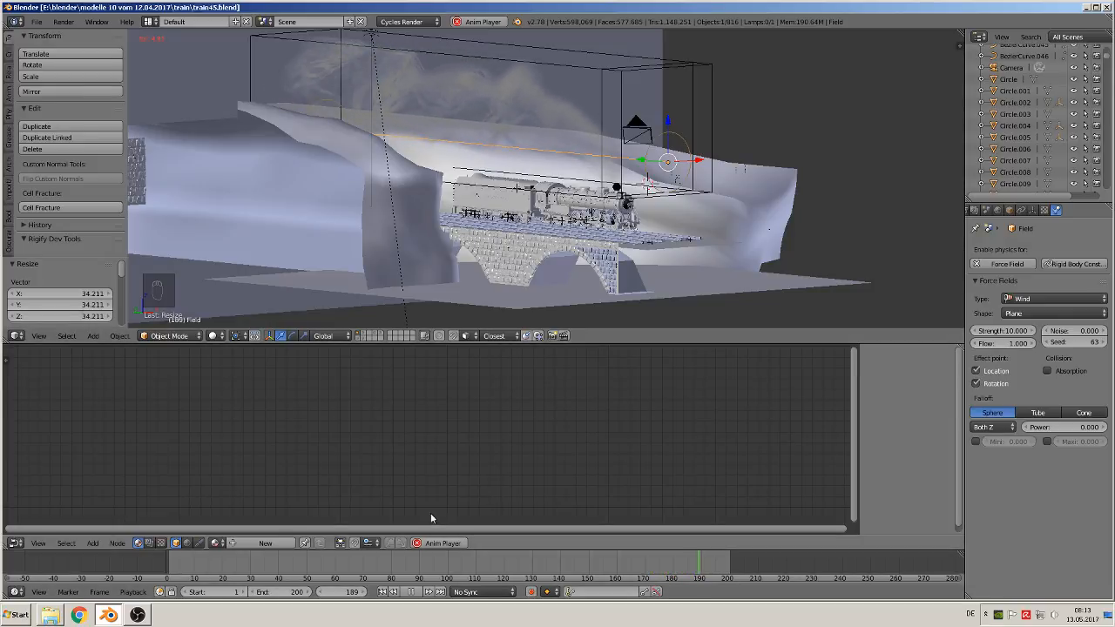
click(412, 594)
click(271, 564)
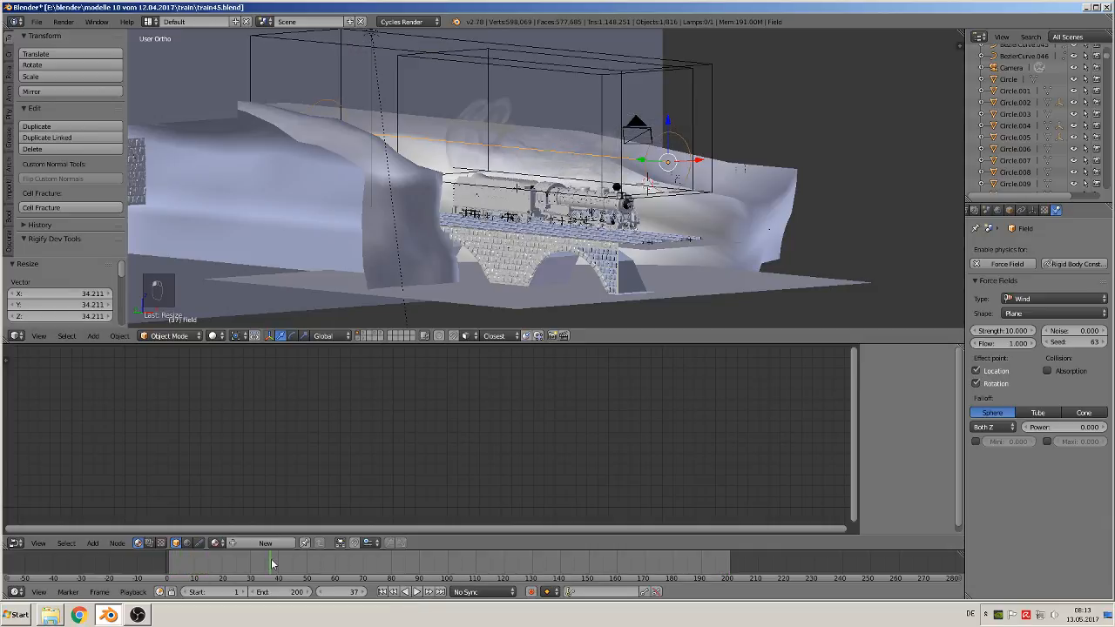
click(303, 575)
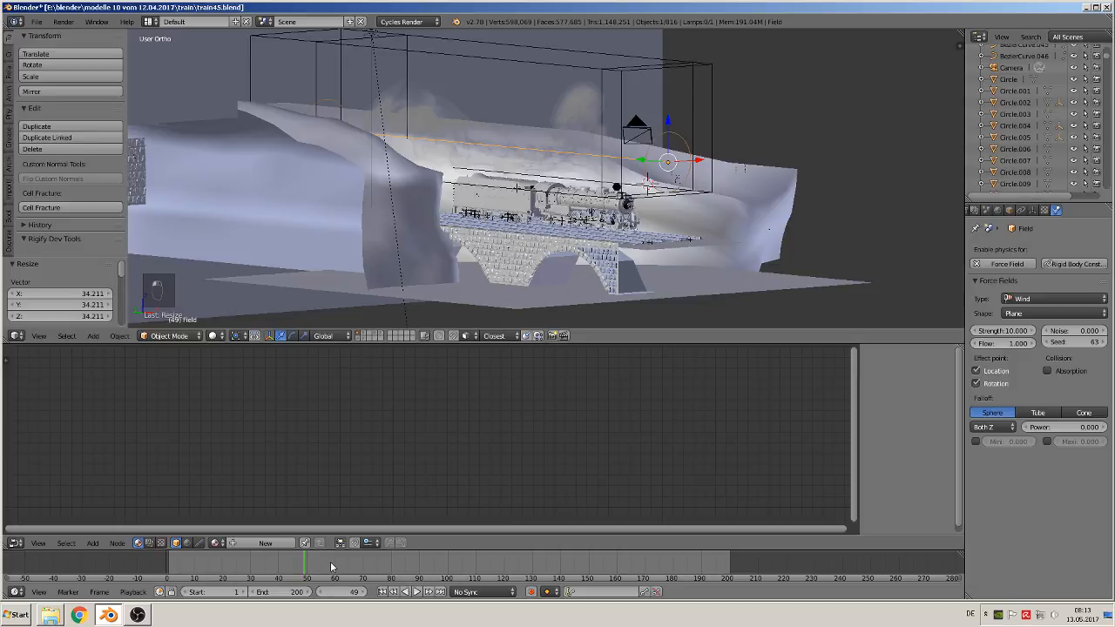
click(382, 567)
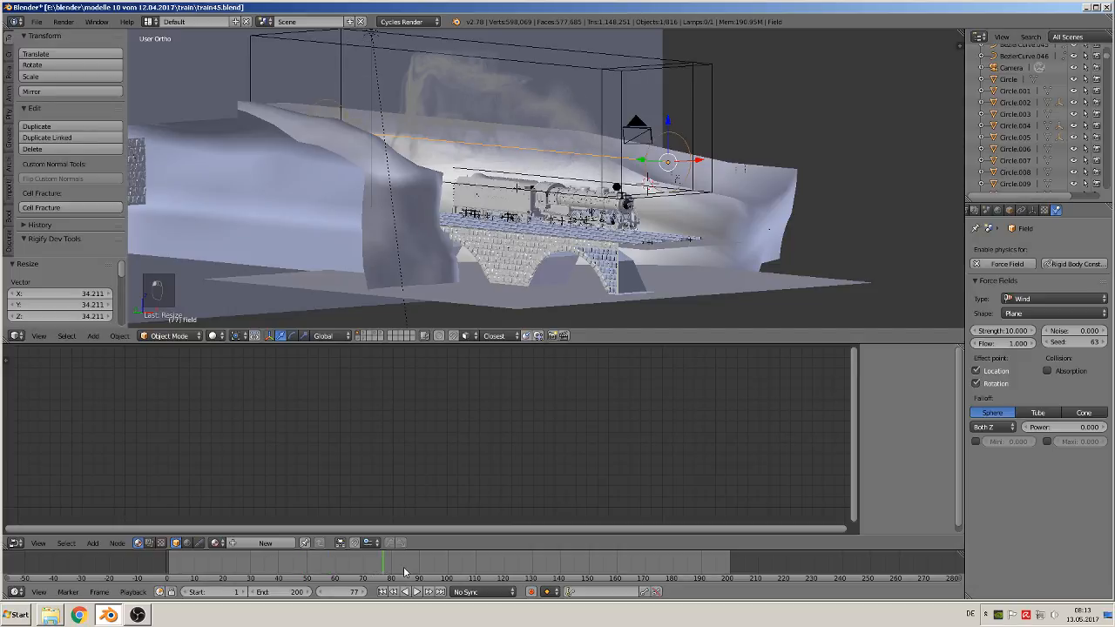
key(alt+a)
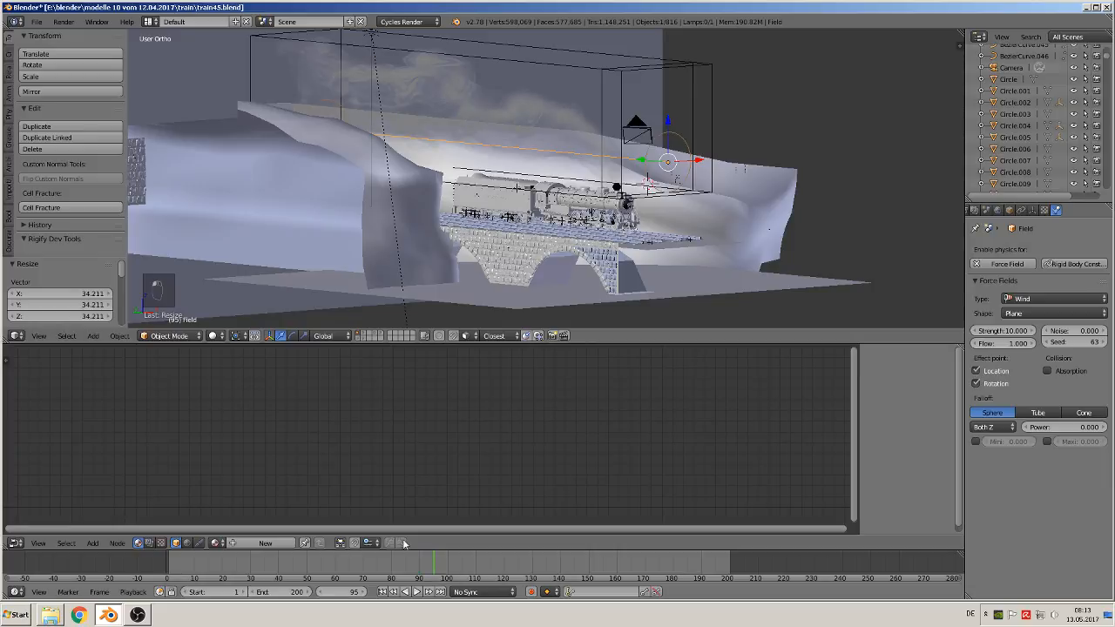
Step: Preview frame 95 in Rendered viewport shading and examine the smoke through the camera view
click(224, 336)
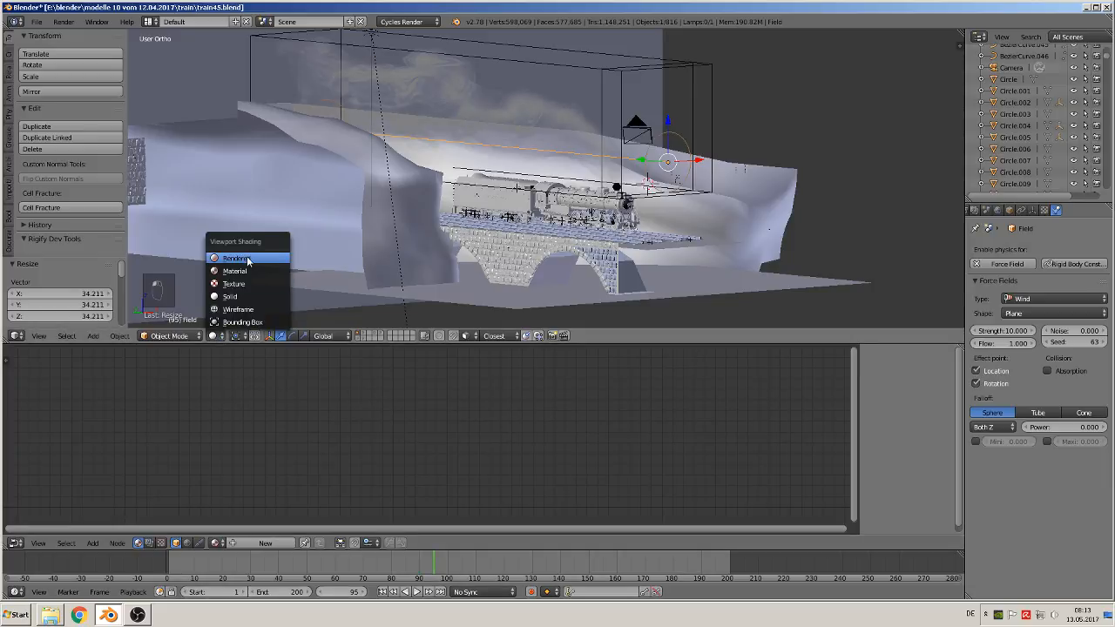
key(Return)
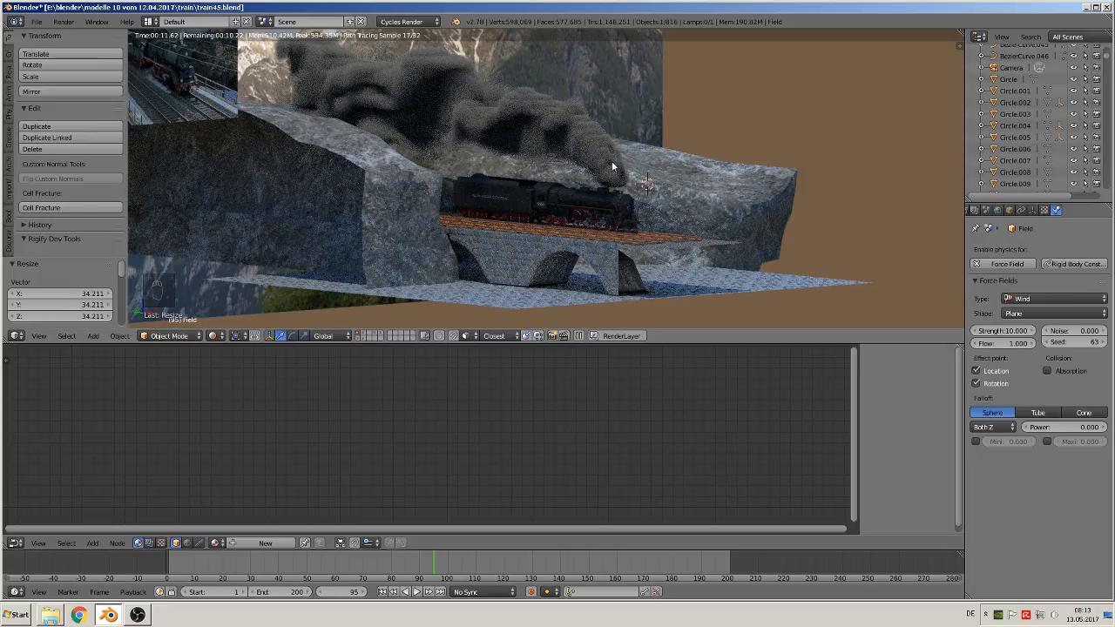
scroll(615, 213, up, 3)
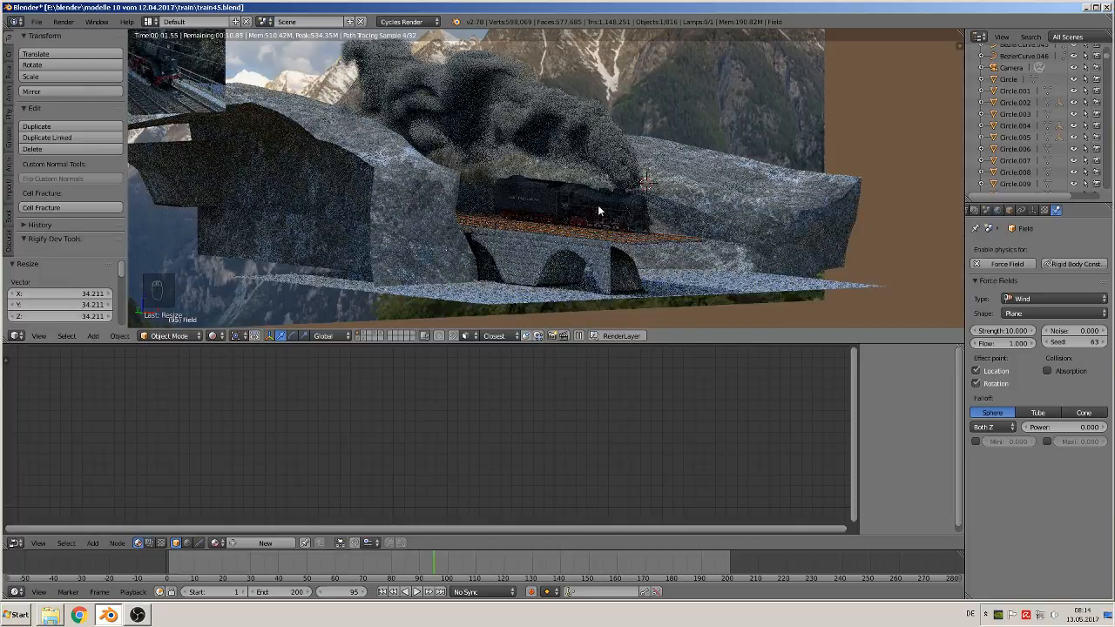
key(KP_0)
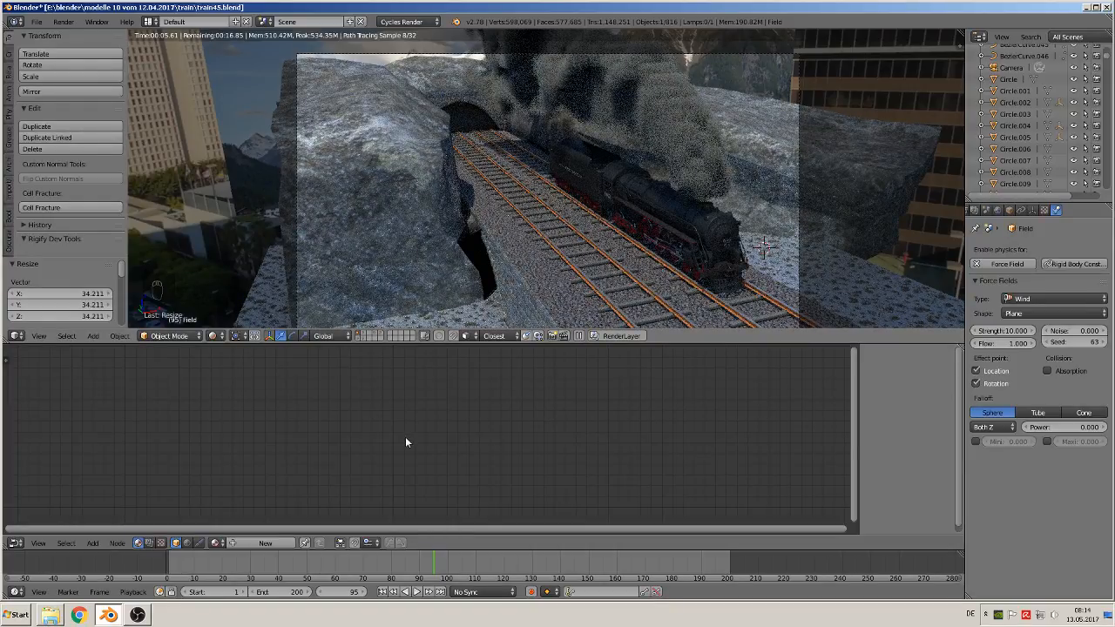
Step: Play on to frame 132 to inspect the rendered smoke, and switch the viewport back to Solid shading
click(417, 592)
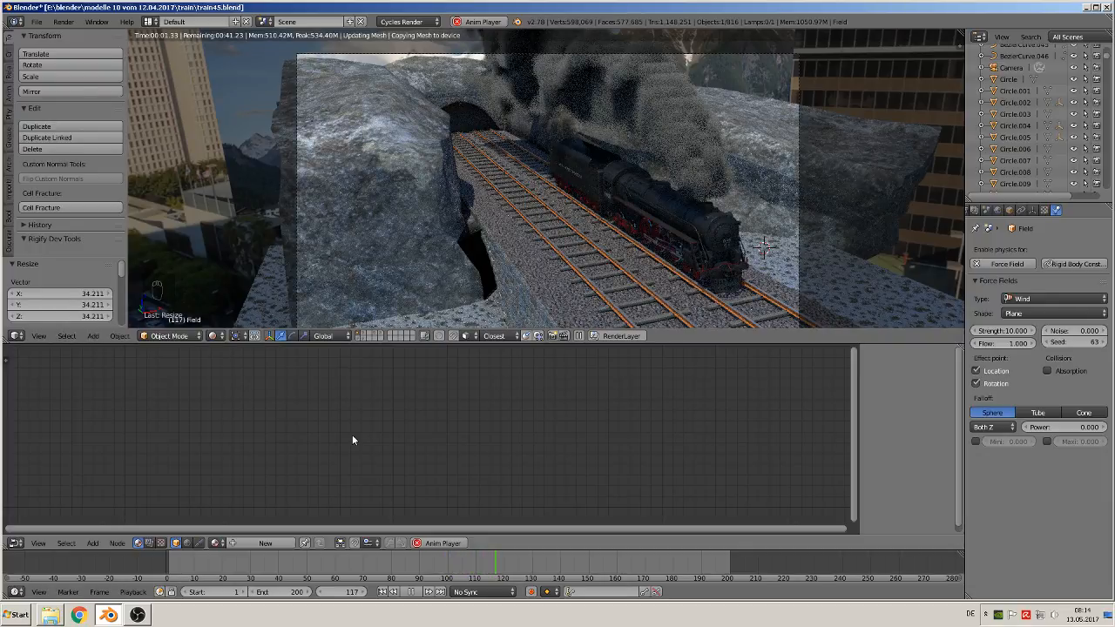
click(409, 593)
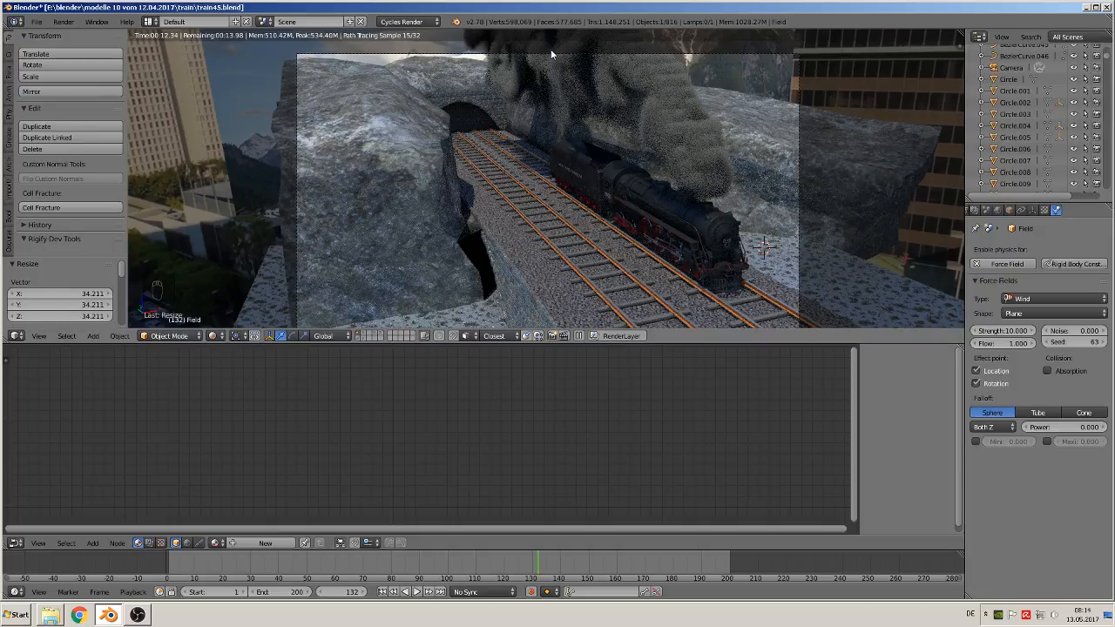
click(212, 336)
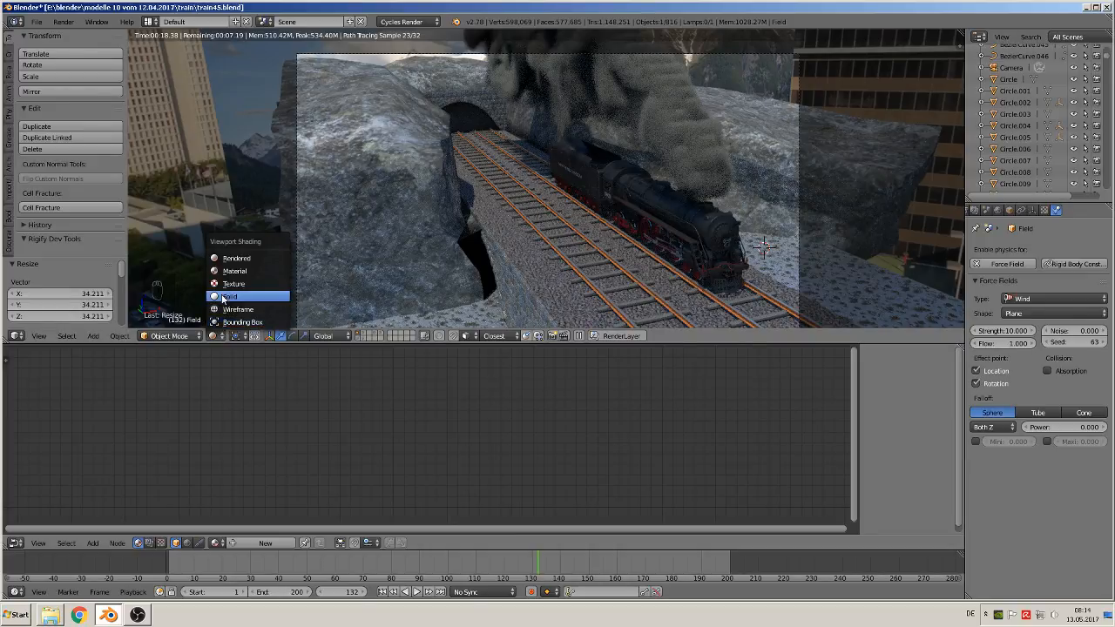
click(226, 297)
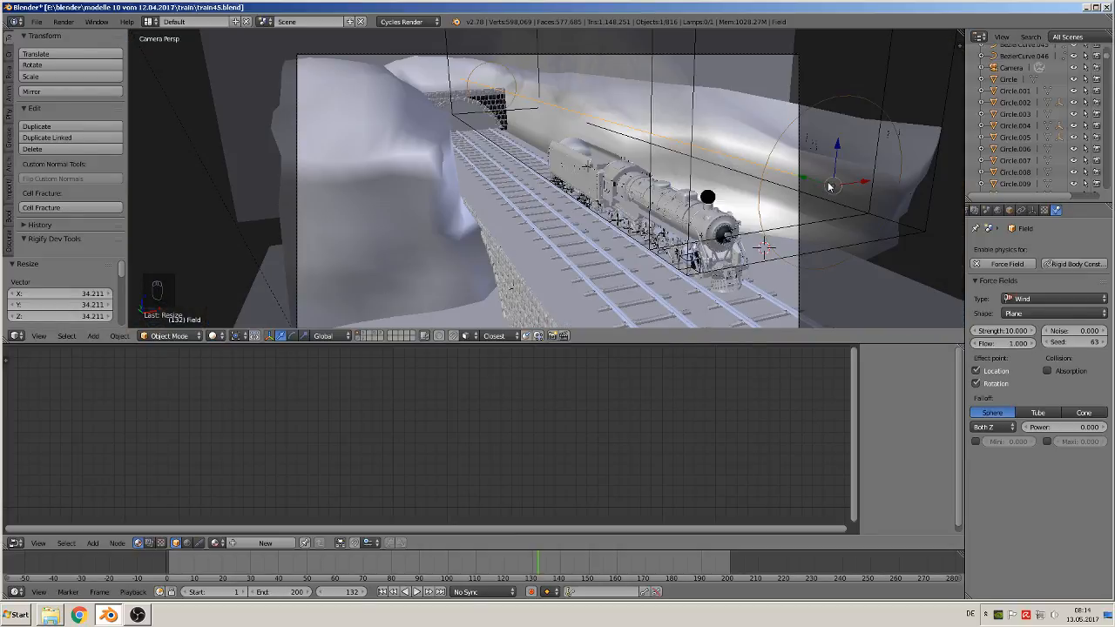
Step: Set the wind force field's strength to 15 and play the animation in the camera view
click(1006, 330)
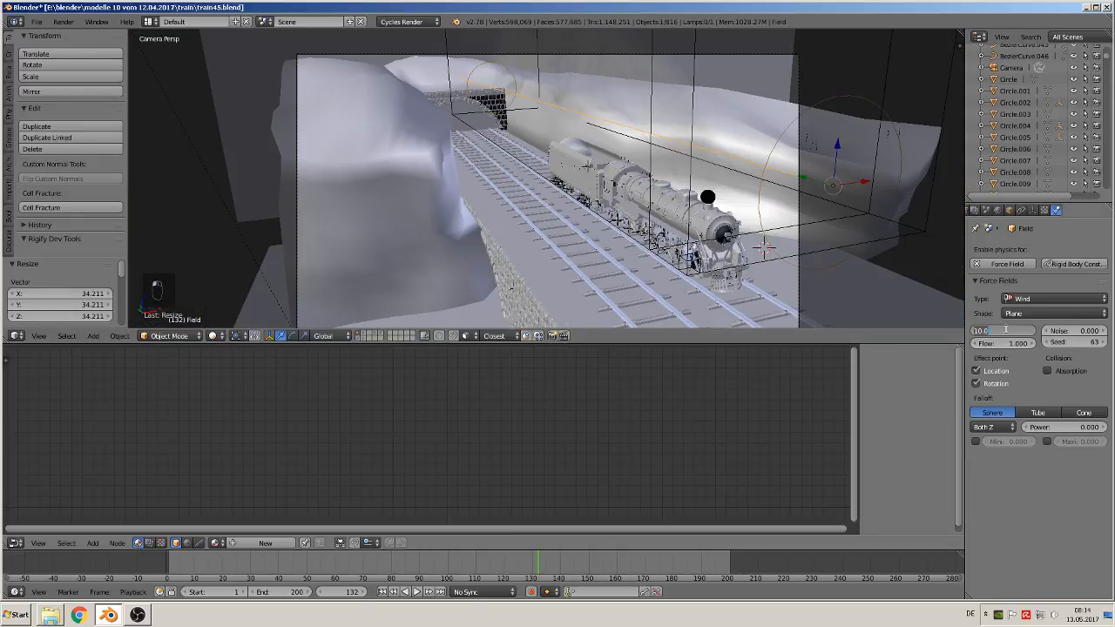
text(15)
key(Return)
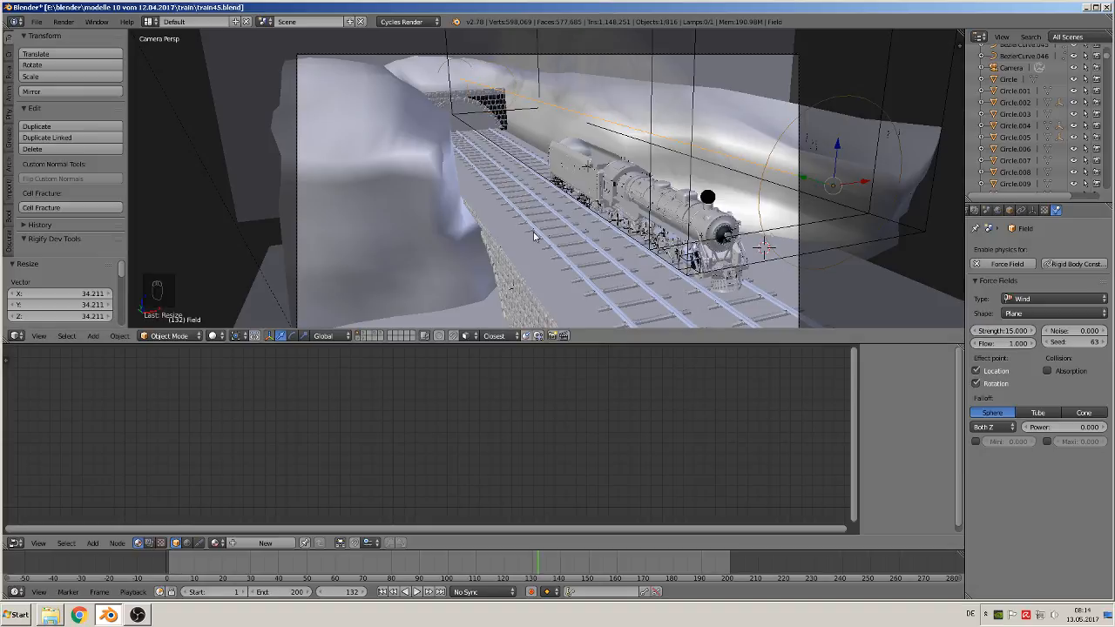
click(415, 592)
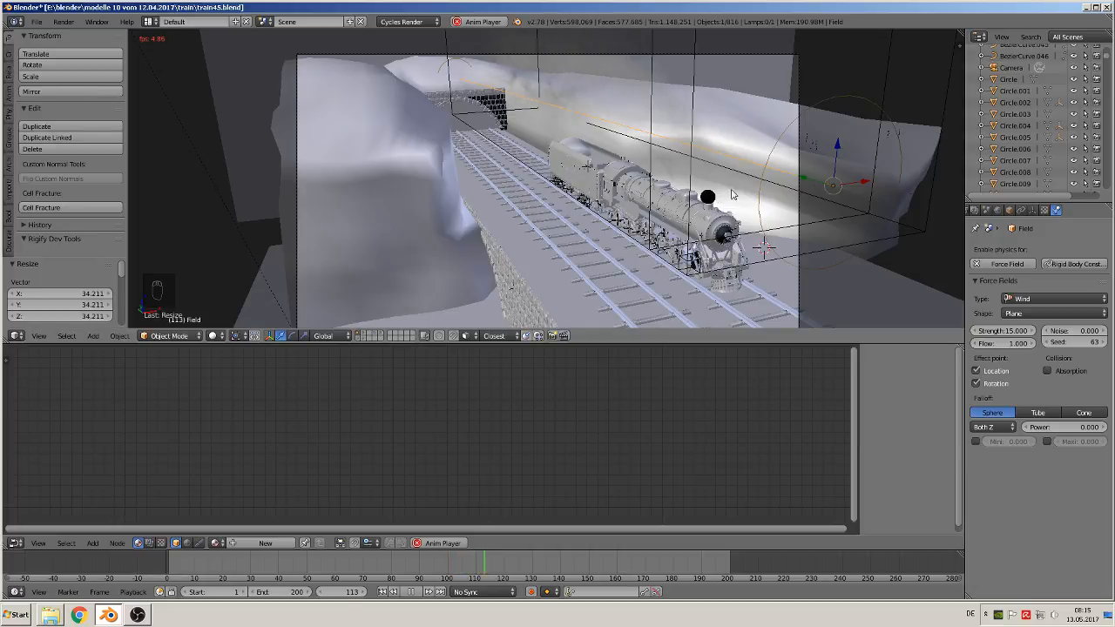
Step: Examine the playing smoke from an angle outside the camera view and stop the animation at frame 153
key(KP_0)
middle_drag(740, 183, 742, 177)
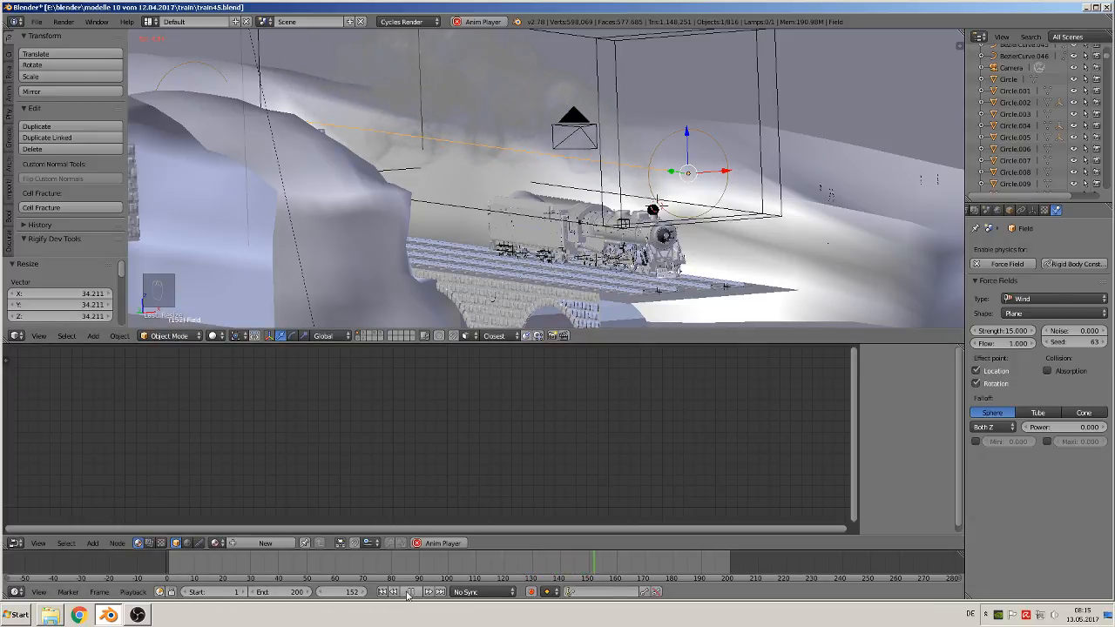
click(411, 592)
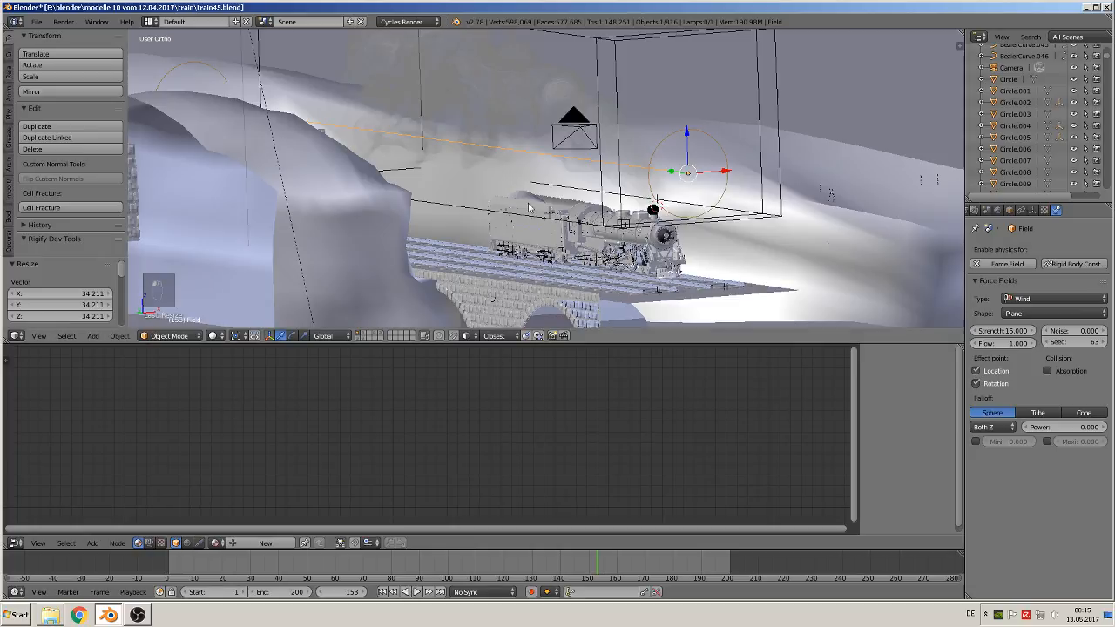
Step: Set the wind force field's strength to 30 and replay the animation from frame 1 to frame 164
click(1001, 331)
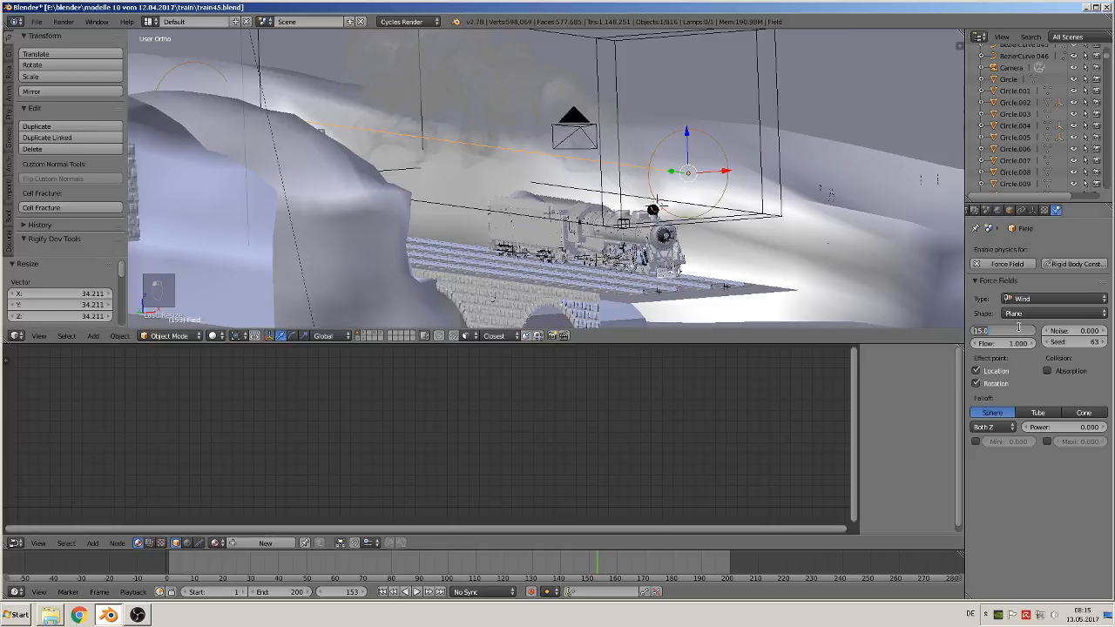
text(30)
key(Return)
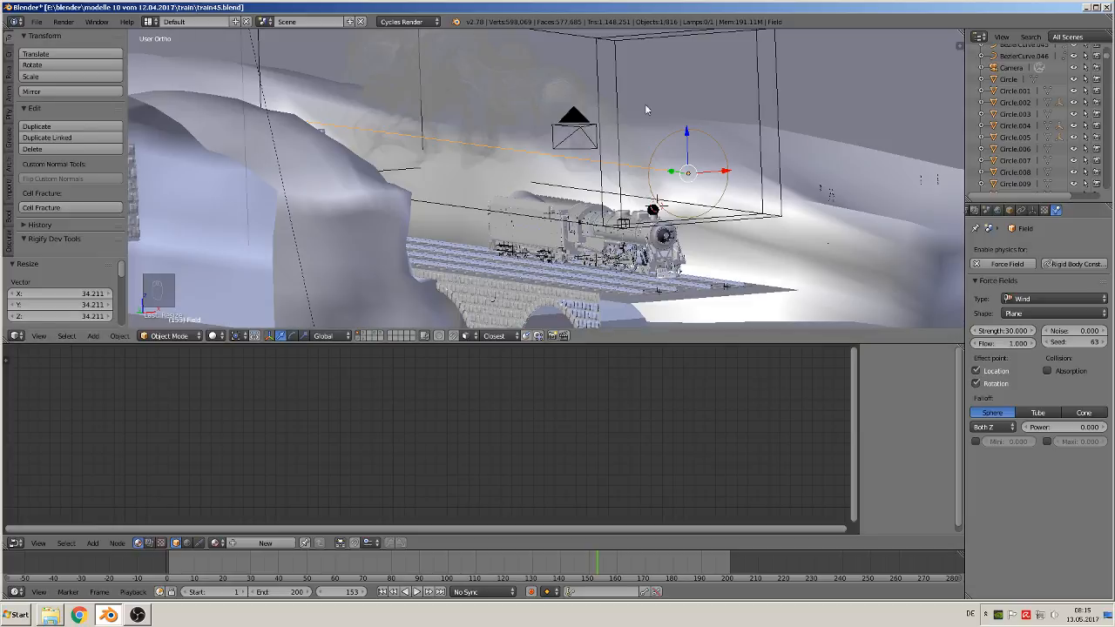
click(382, 592)
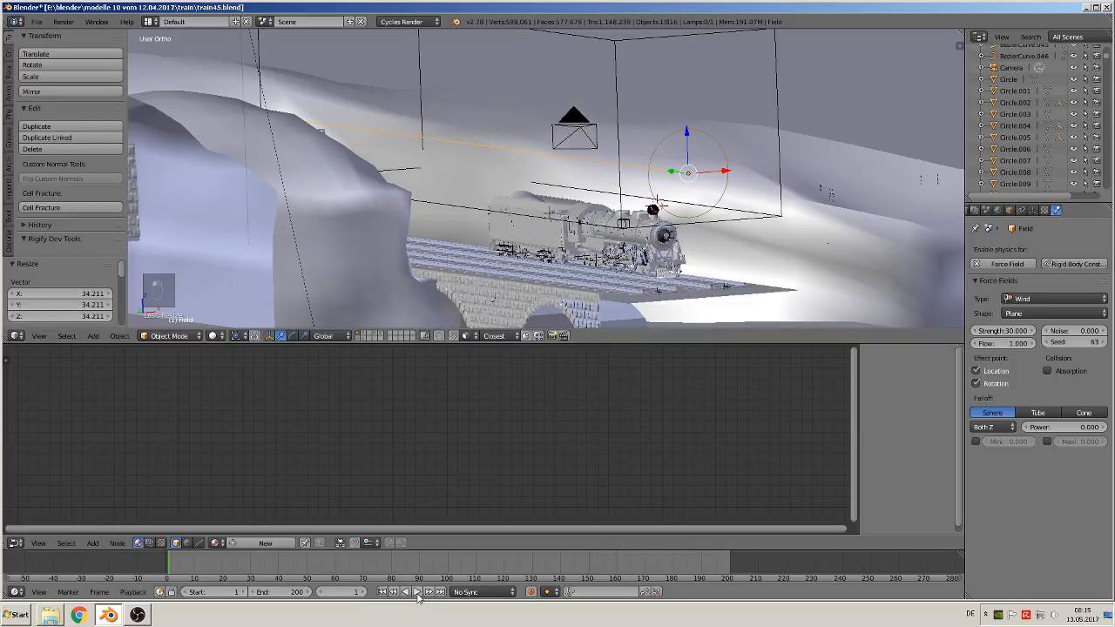
click(416, 592)
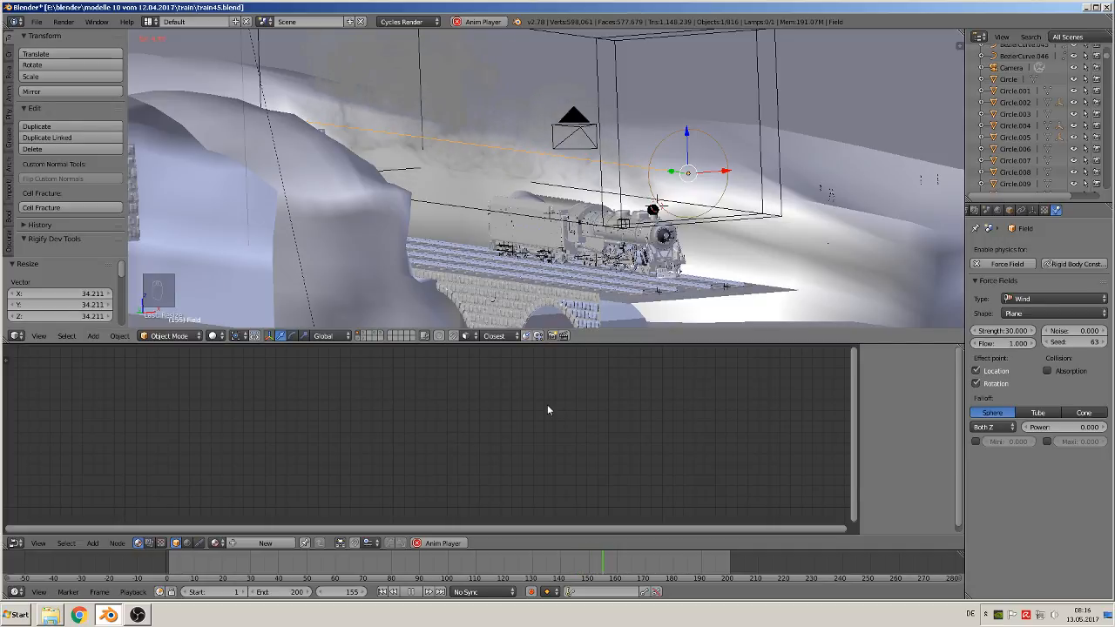
click(421, 593)
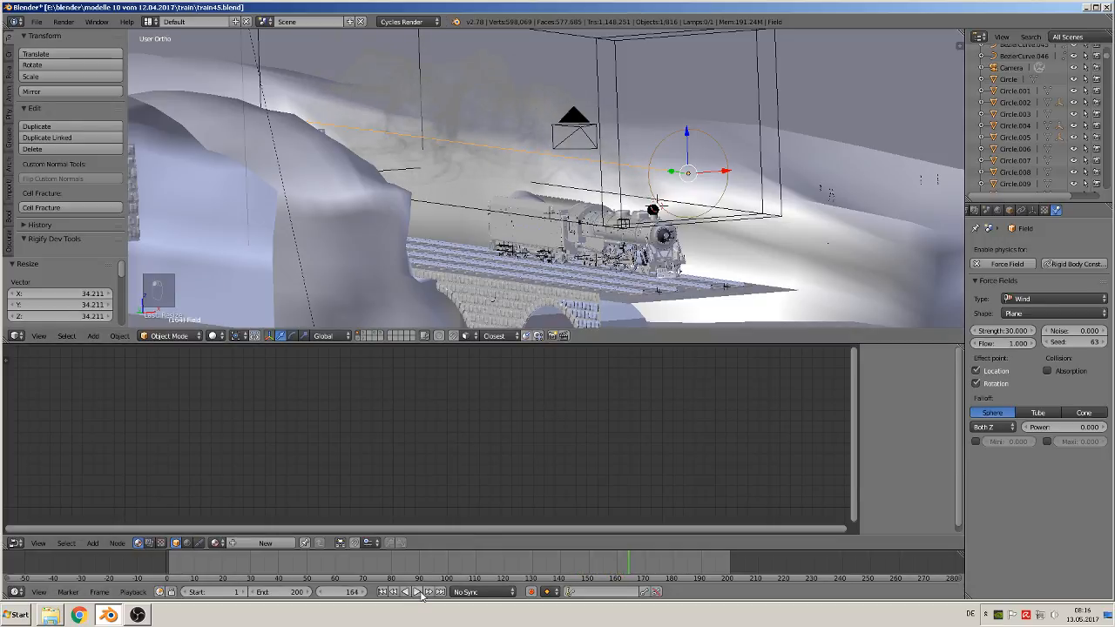
Step: Preview frame 164 in Rendered viewport shading and select the smoke domain to show its material nodes
click(213, 340)
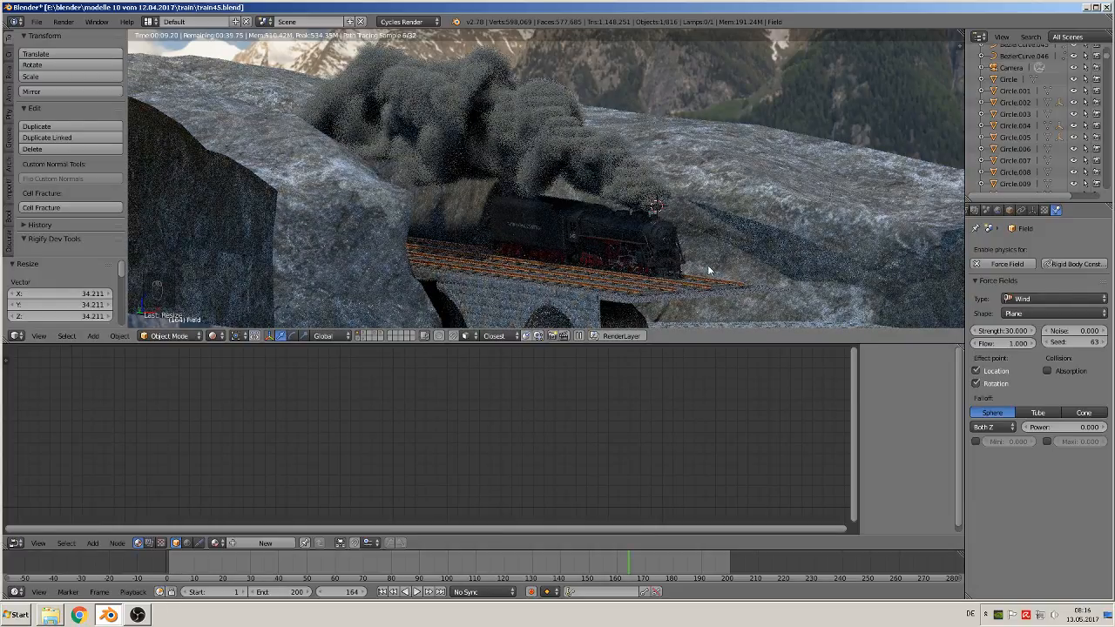
right_click(601, 168)
click(601, 171)
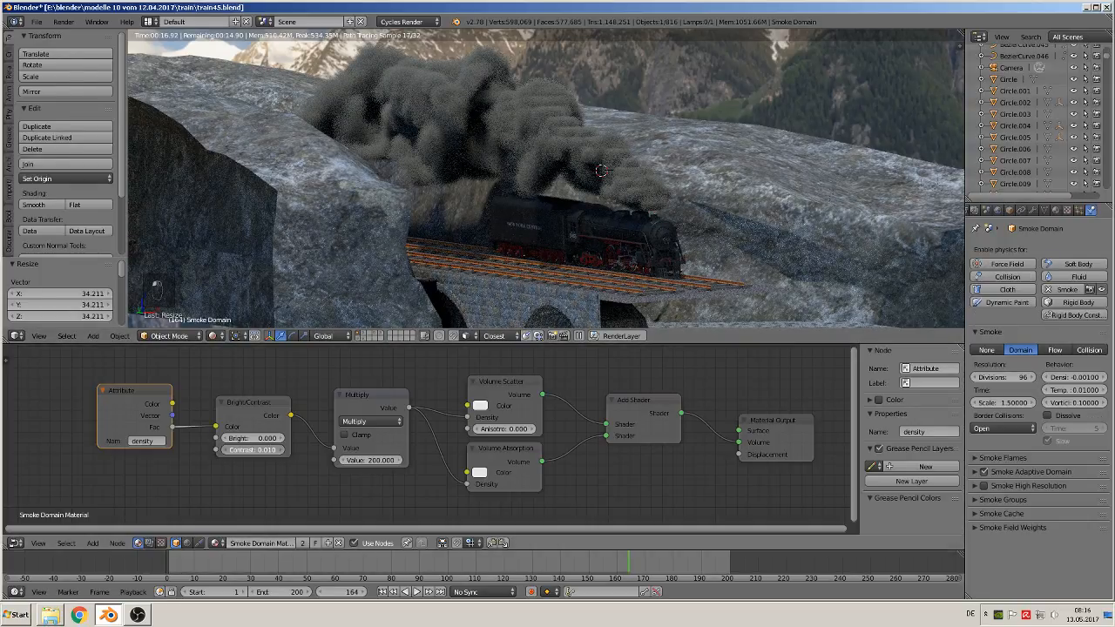
click(262, 450)
key(Return)
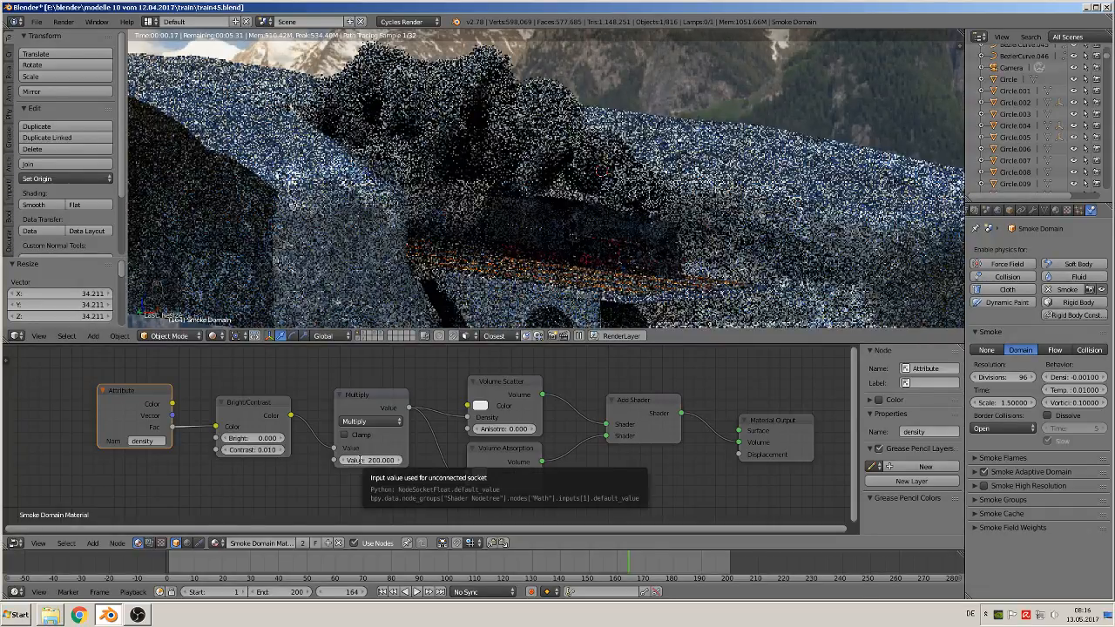
Step: Try values of 10 and 50 in the smoke material's Multiply node to thin out the smoke
click(376, 461)
text(10)
key(Return)
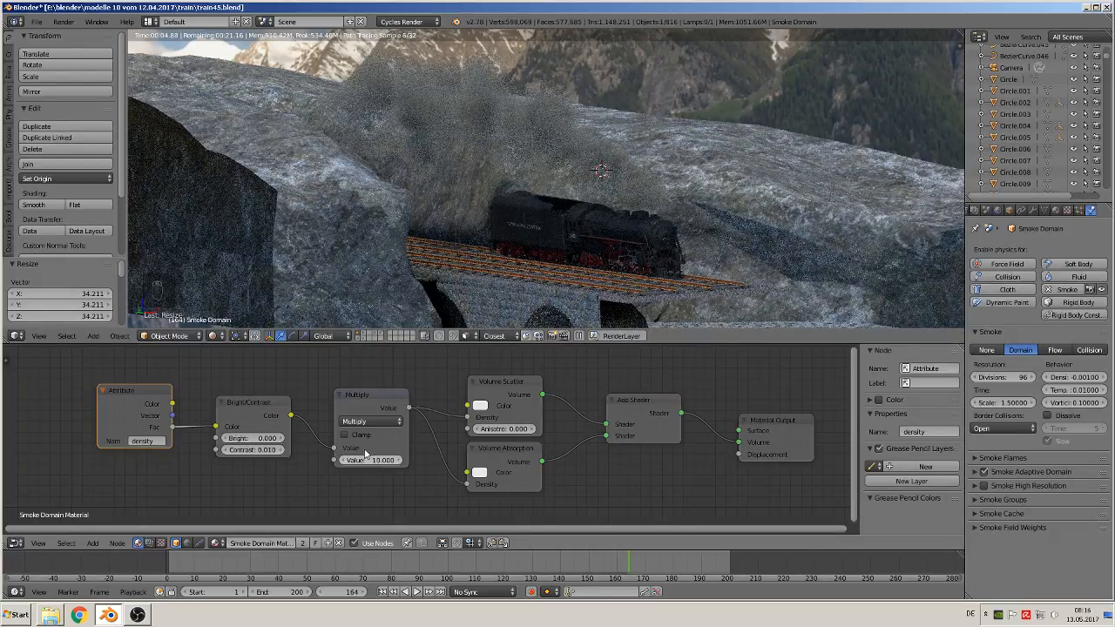
click(374, 460)
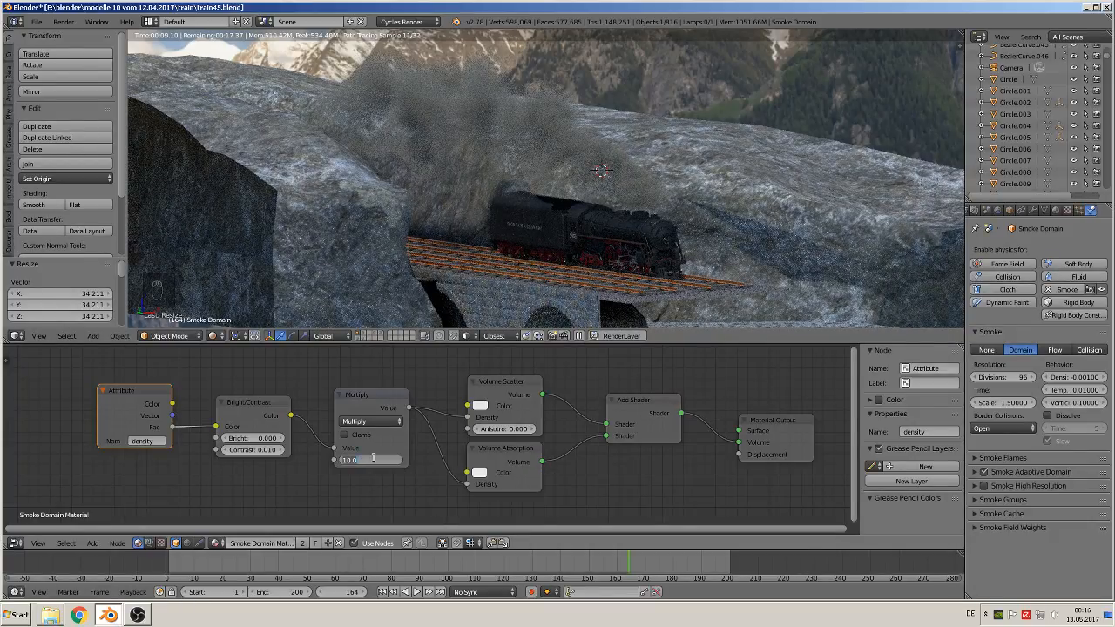
text(15)
key(Return)
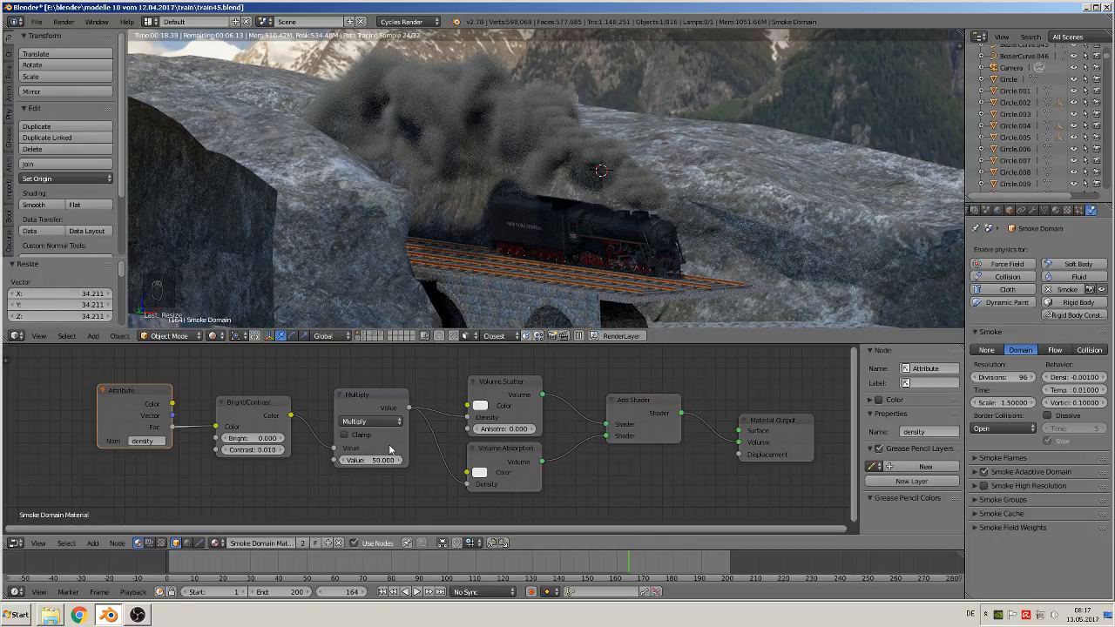
Step: Set the smoke material's Multiply value to 100 and switch the viewport to Material shading
click(379, 456)
text(100)
key(Return)
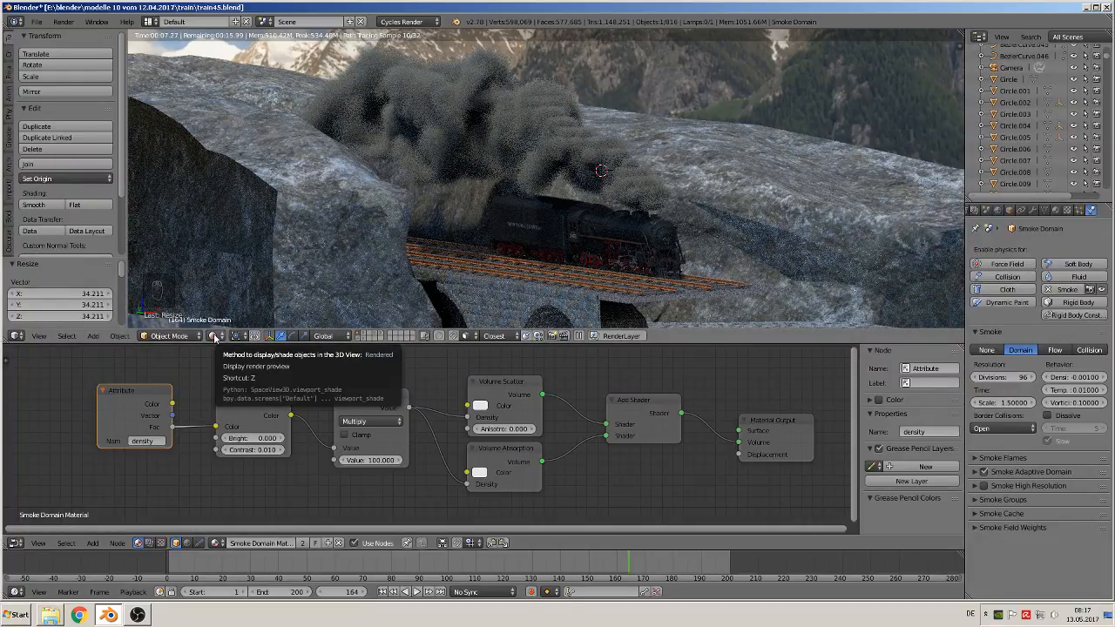
click(214, 336)
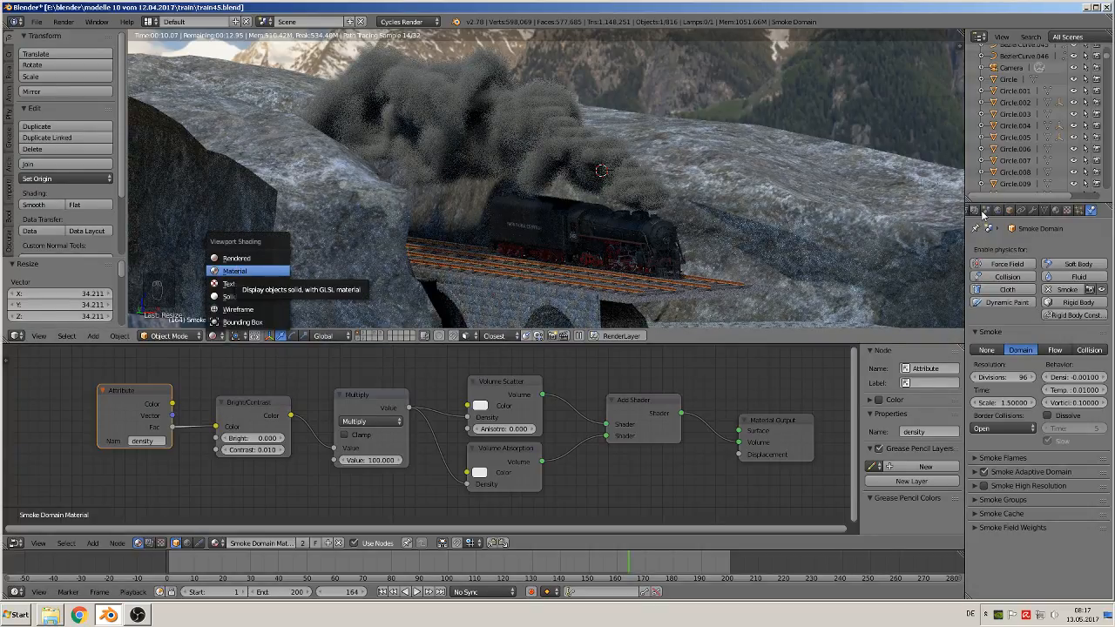
Step: Set the render resolution scale to 100% and the render samples to 120
scroll(987, 215, down, 3)
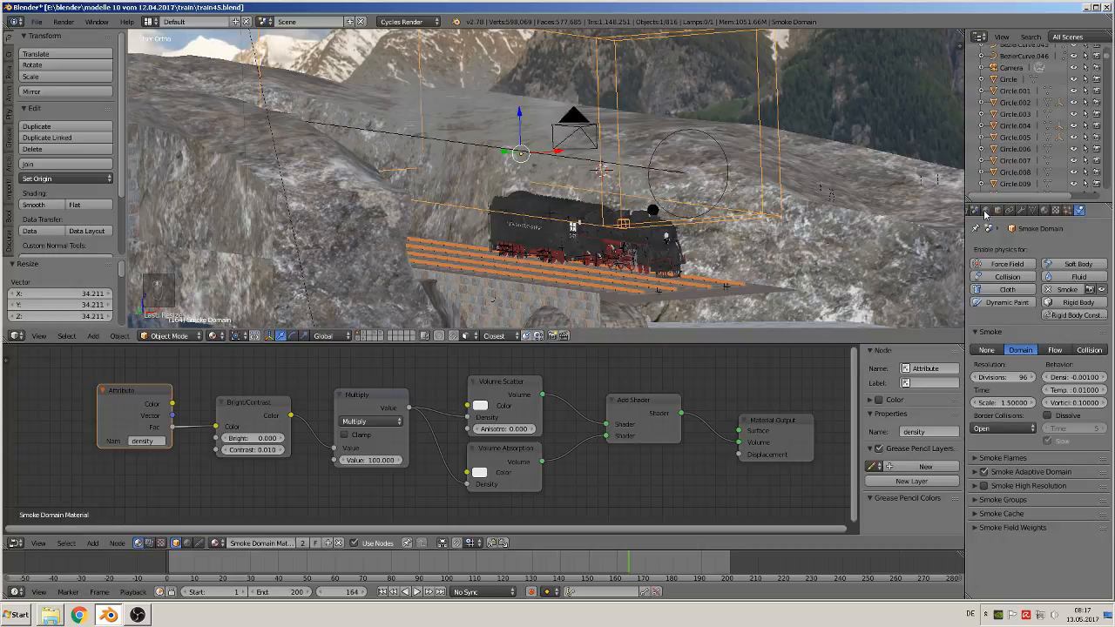
scroll(986, 215, up, 4)
click(977, 210)
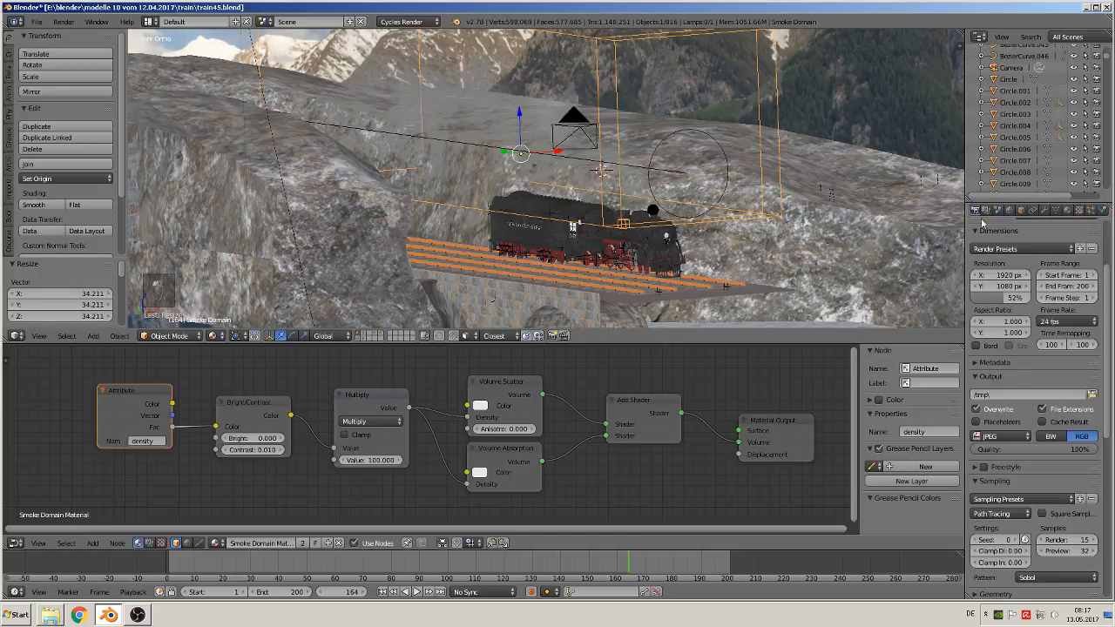
drag(1002, 298, 1032, 299)
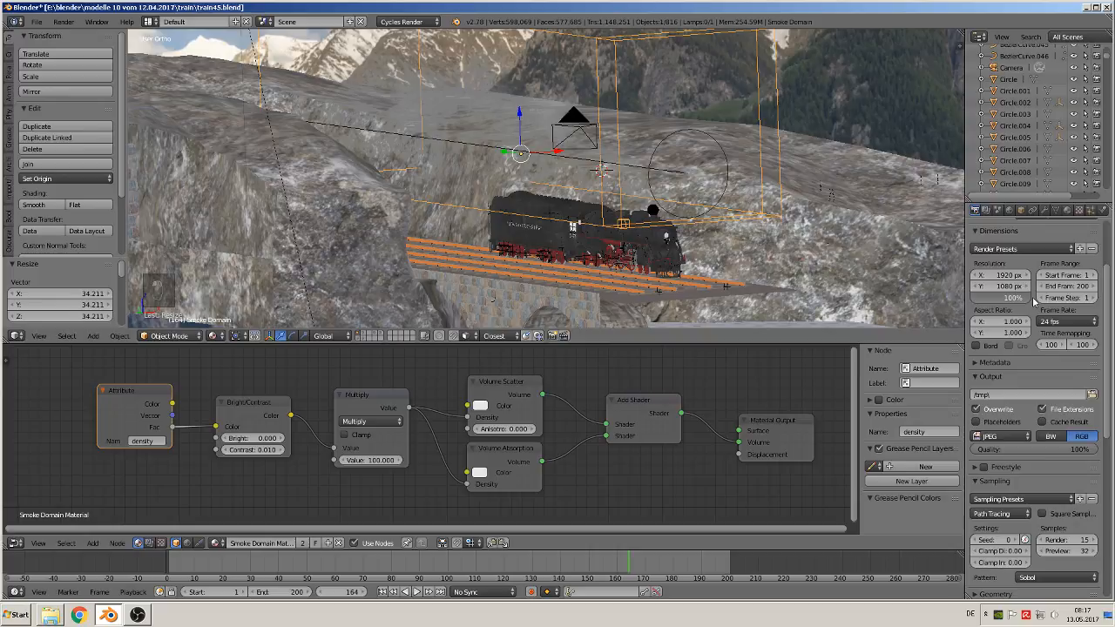
click(1065, 540)
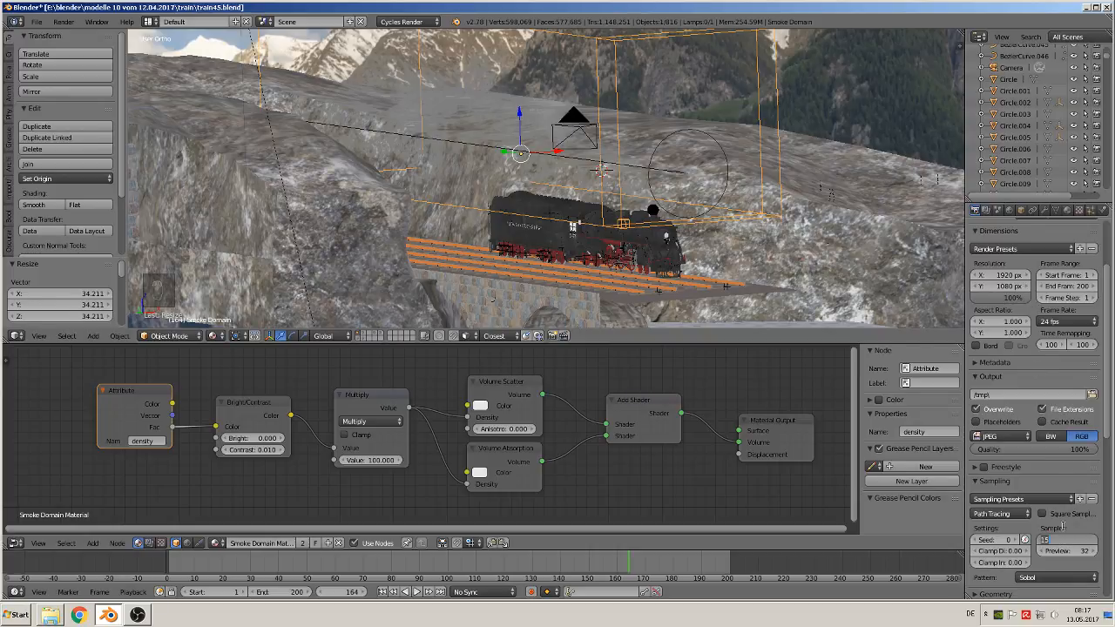
text(120)
key(Return)
scroll(1046, 555, down, 7)
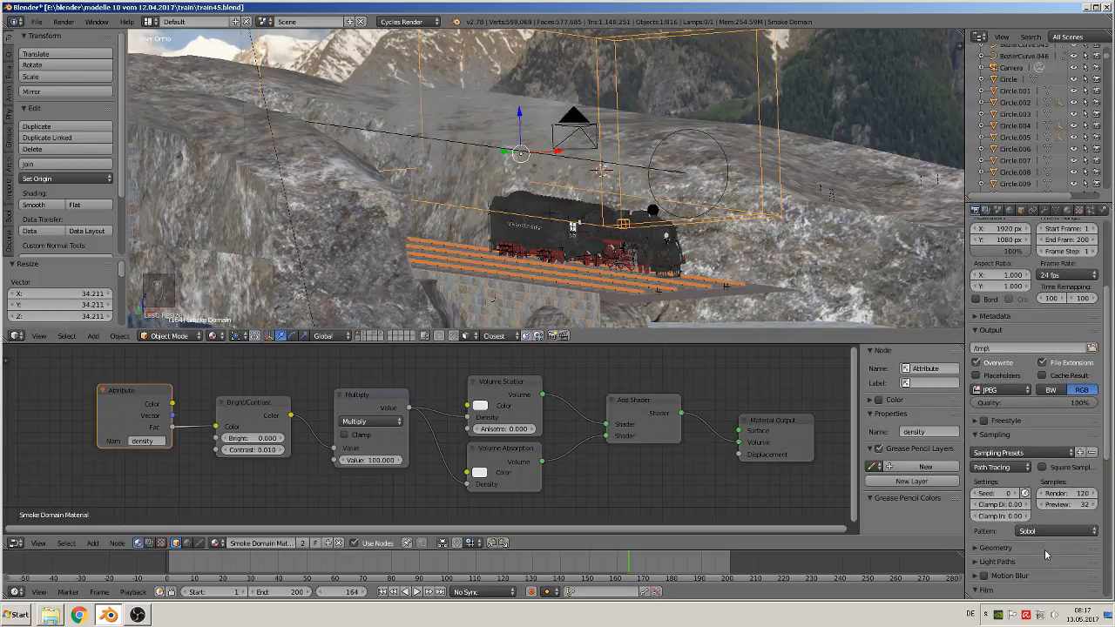
scroll(1038, 560, down, 3)
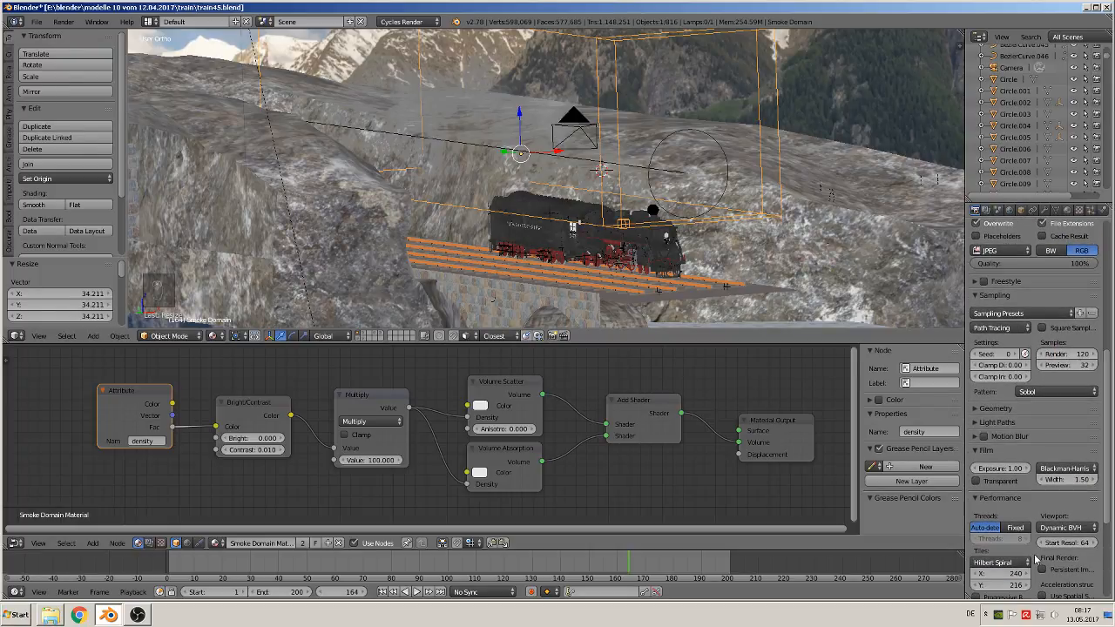
Step: Save the file and render frame 164, enlarging the area that shows the render result
click(37, 21)
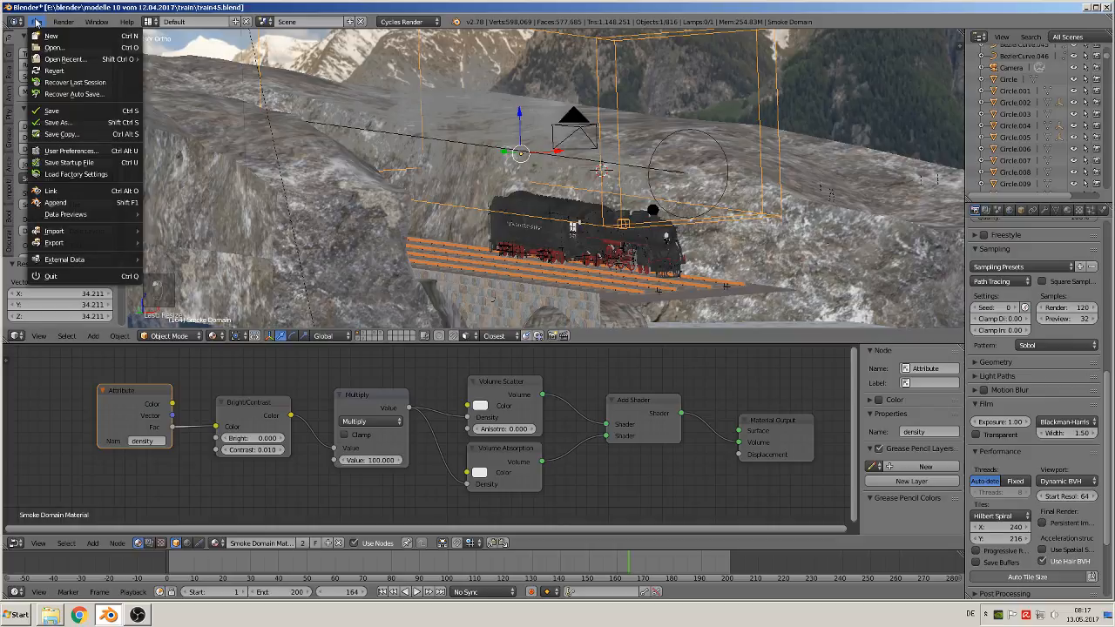
click(95, 112)
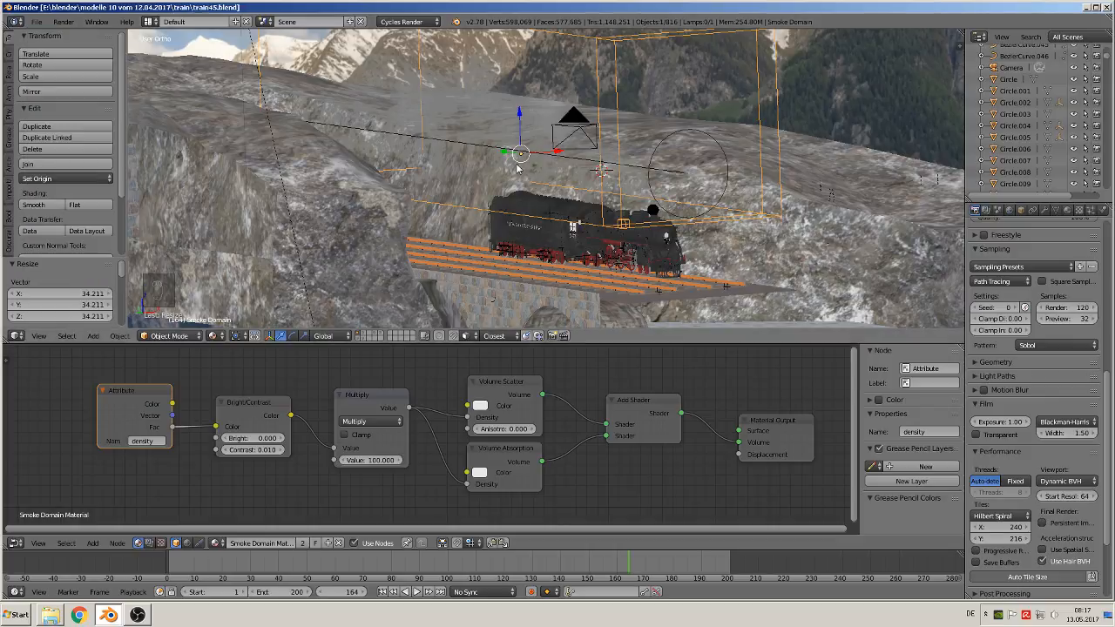
key(F12)
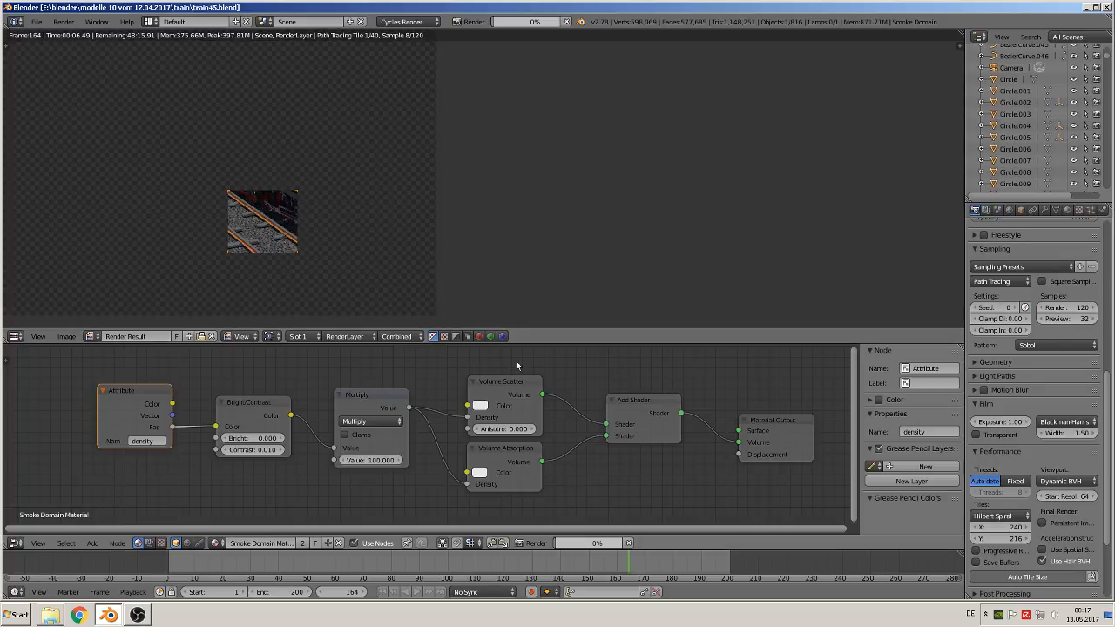
drag(524, 343, 418, 424)
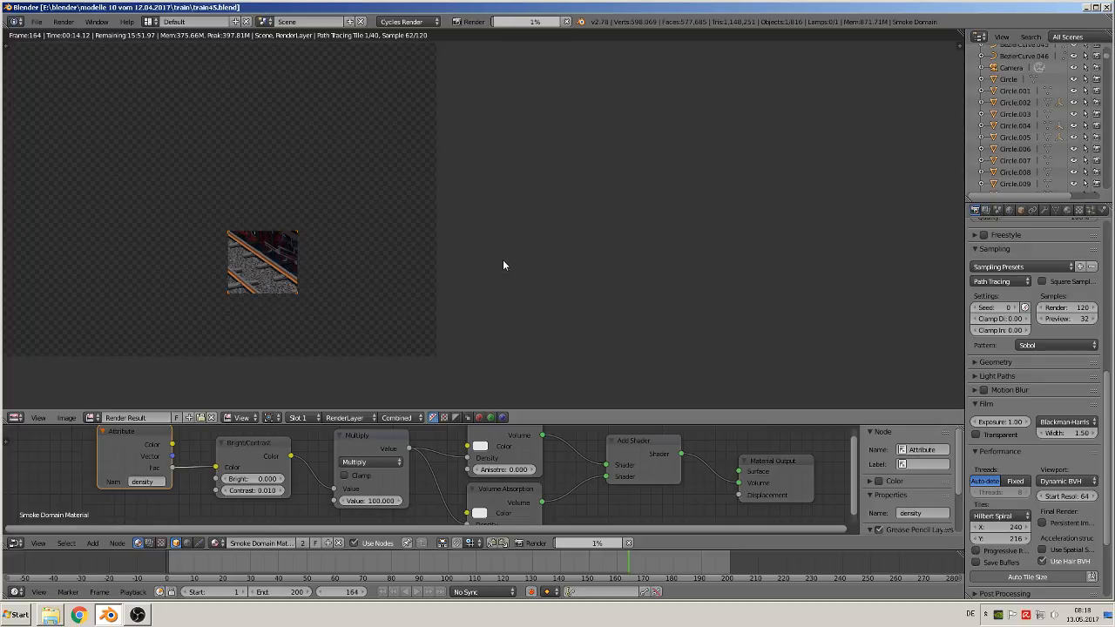
middle_drag(566, 277, 677, 318)
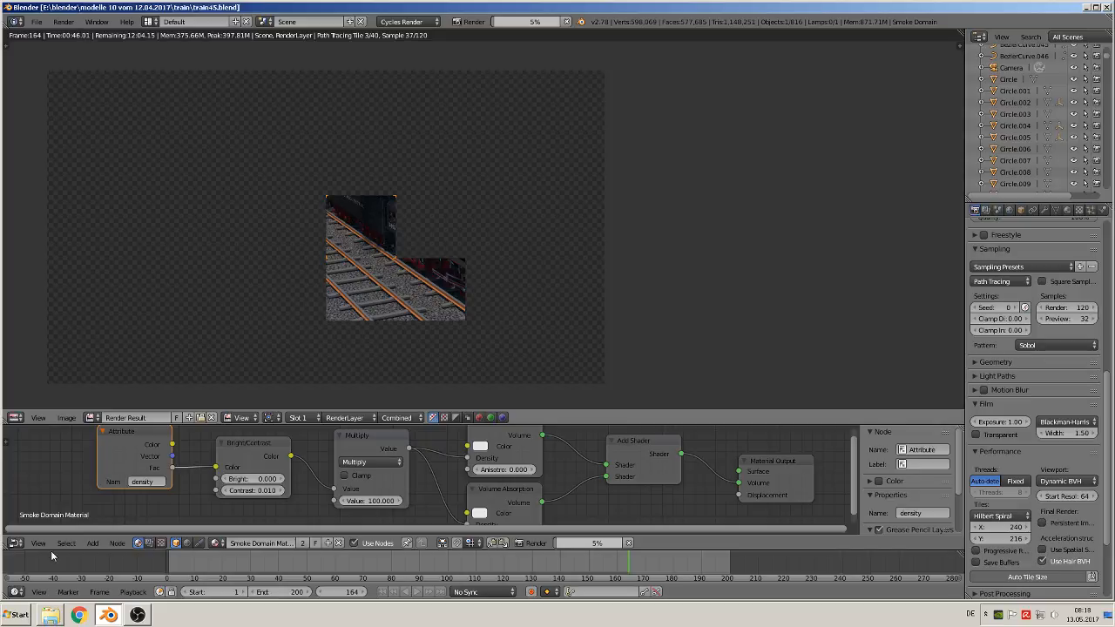
click(137, 615)
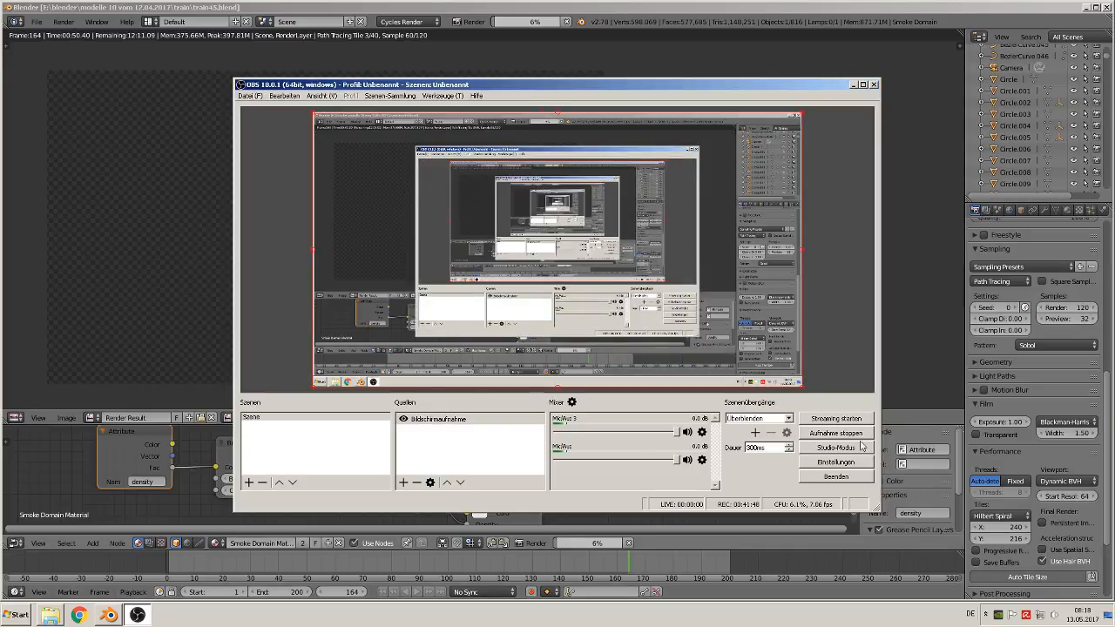